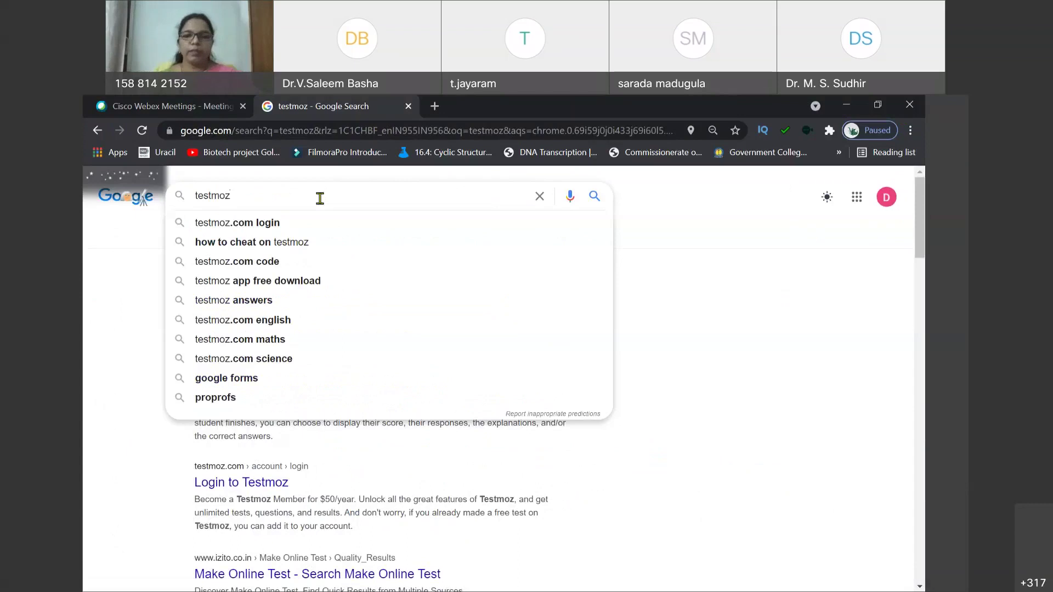
Step: Reach the Testmoz home page from a Google search for 'testmoz' and close the search tab
{"action": "key", "text": "Return"}
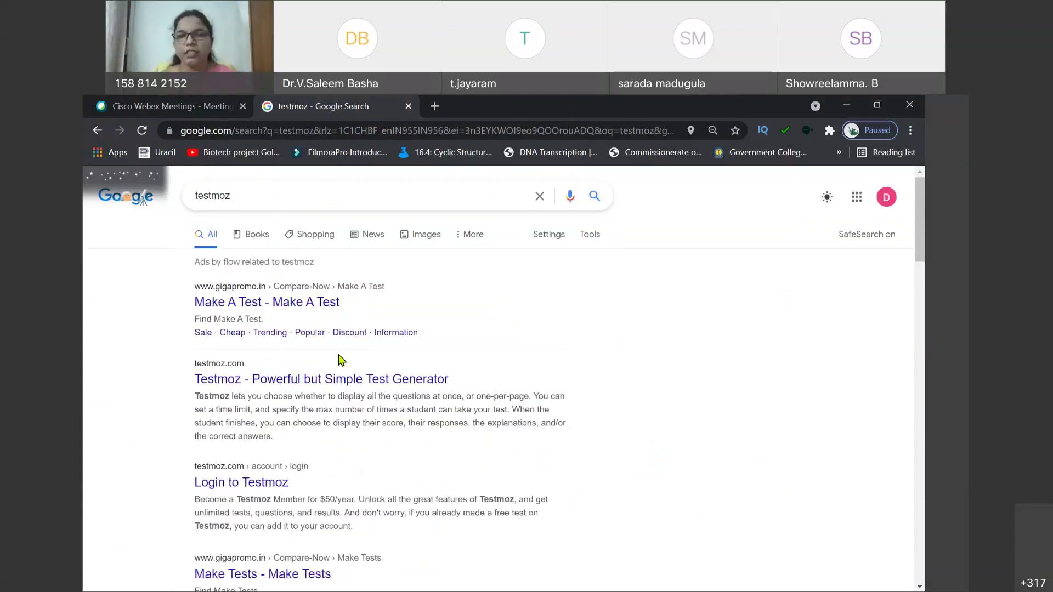
{"action": "left_click", "coordinate": [242, 386]}
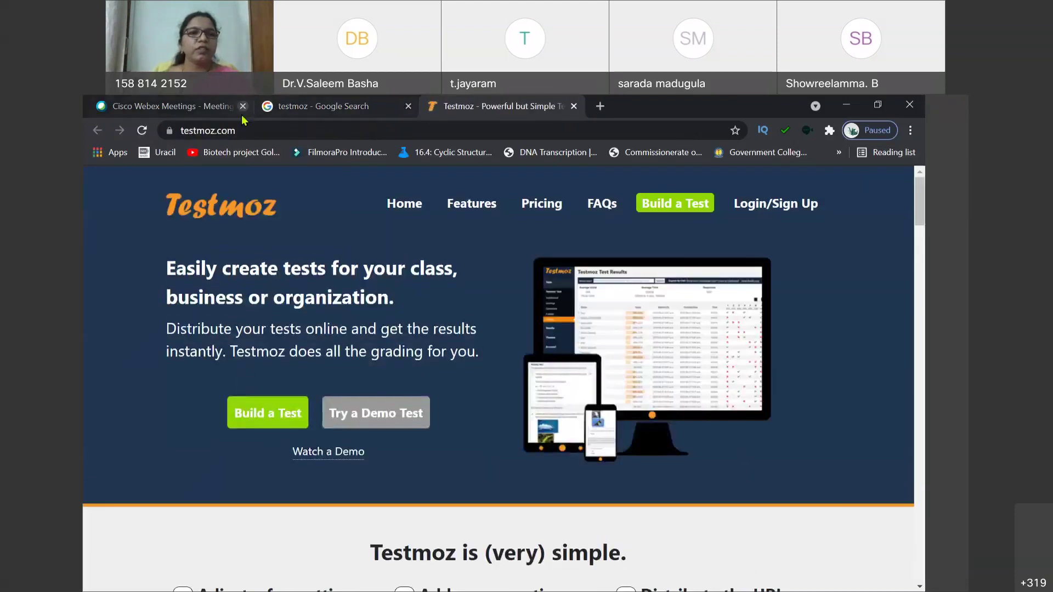
{"action": "left_click", "coordinate": [317, 107]}
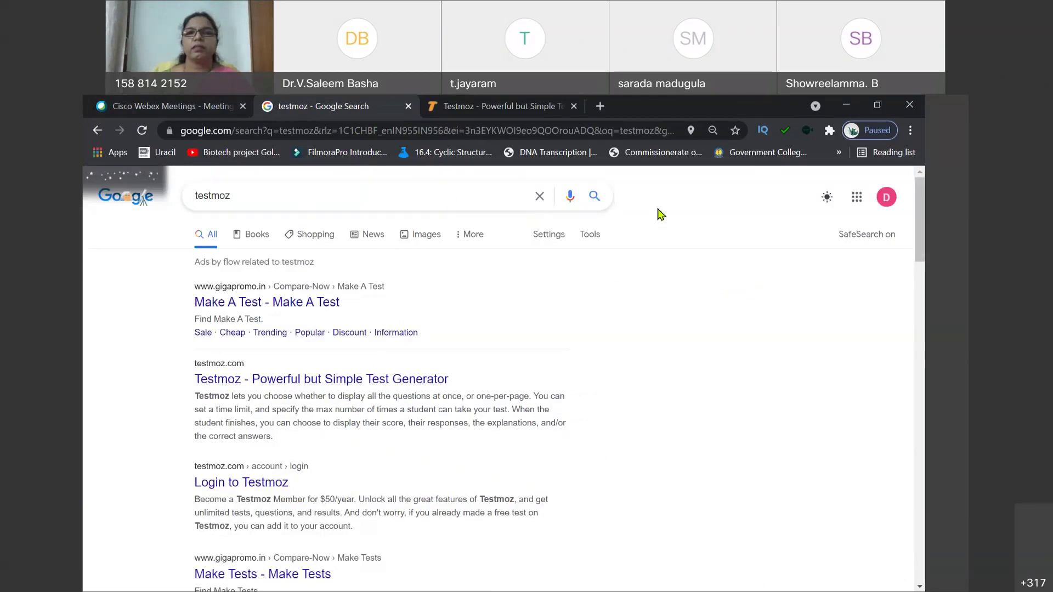
{"action": "left_click", "coordinate": [515, 117]}
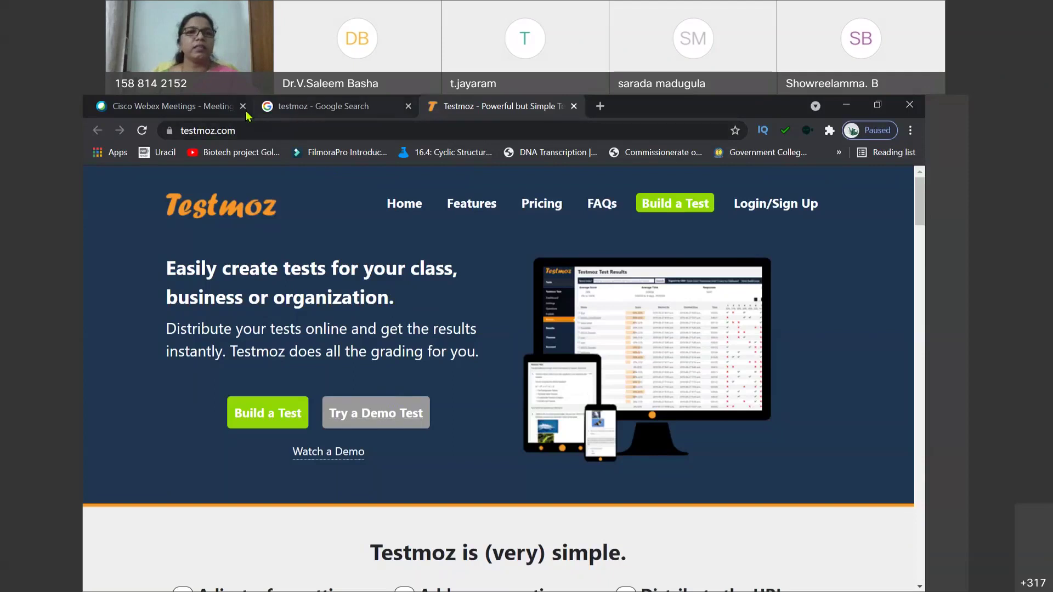
{"action": "left_click", "coordinate": [407, 106]}
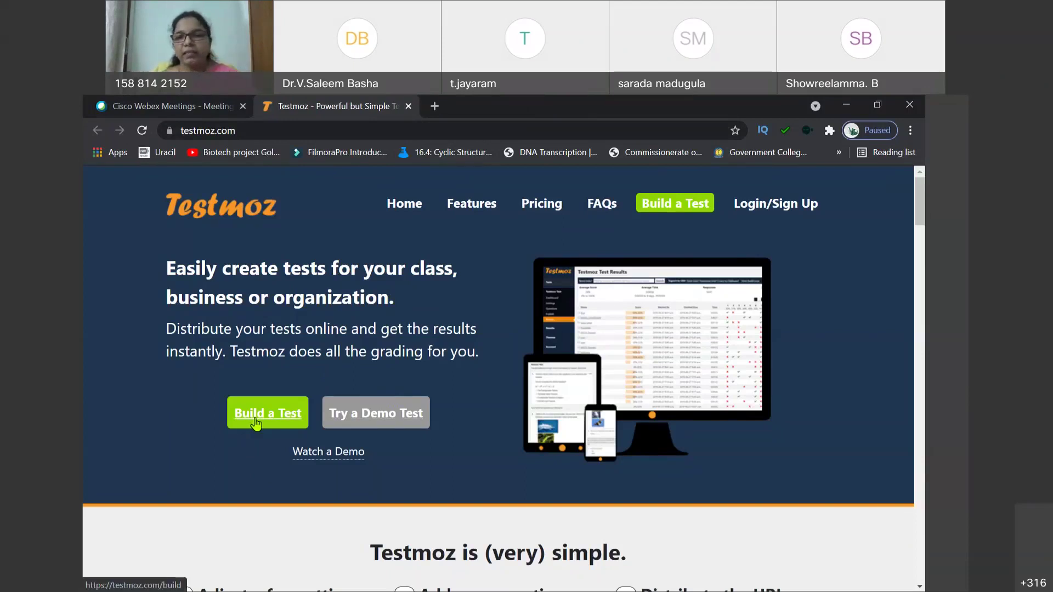
Step: Start building a new test and name it 'Sample test'
{"action": "left_click", "coordinate": [288, 420]}
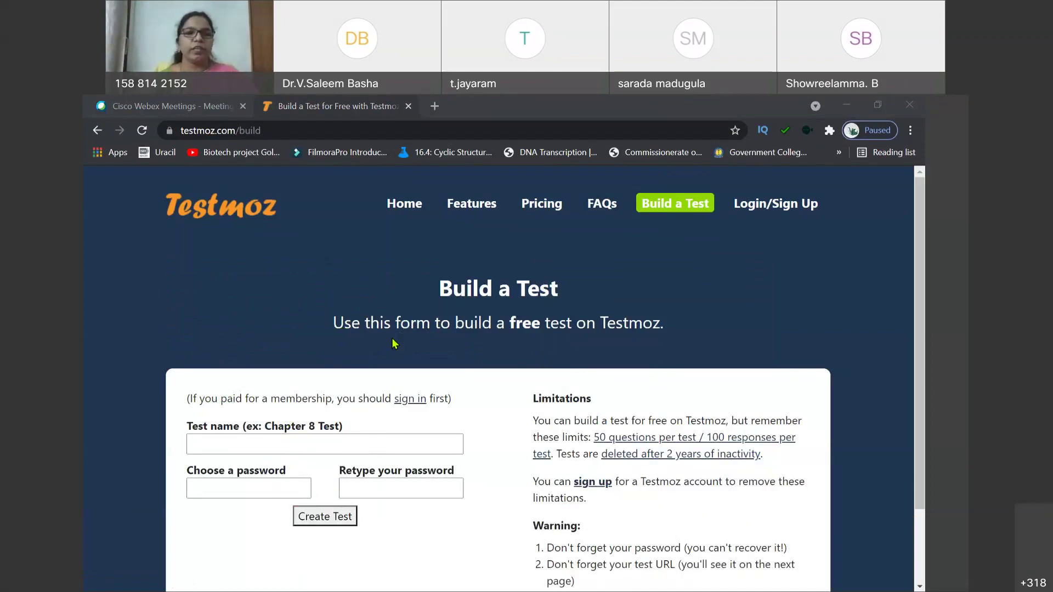
{"action": "left_click", "coordinate": [229, 444]}
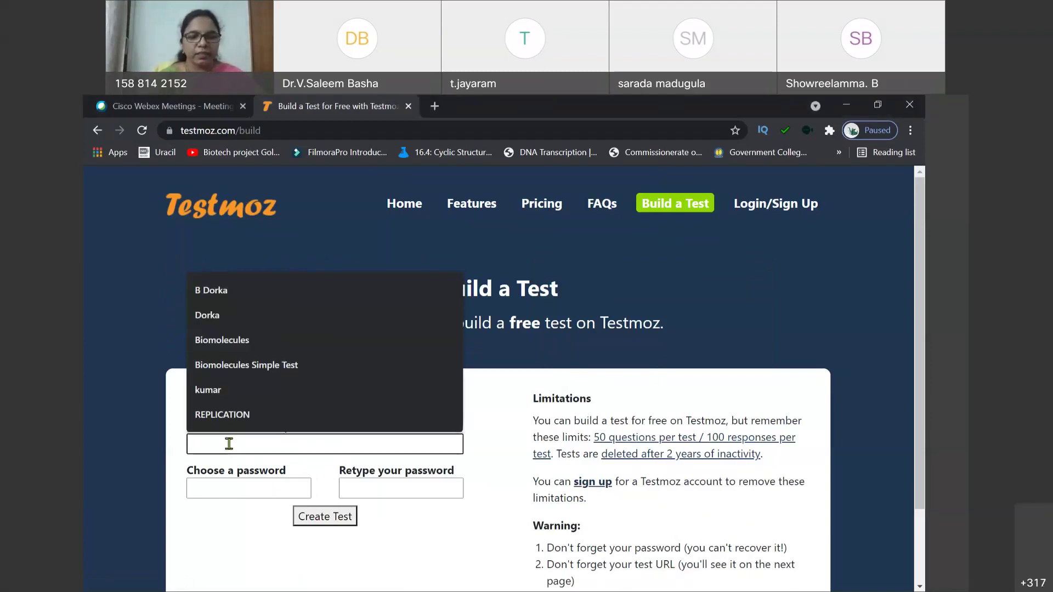
{"action": "type", "text": "Singl"}
{"action": "key", "text": "BackSpace"}
{"action": "key", "text": "BackSpace"}
{"action": "key", "text": "BackSpace"}
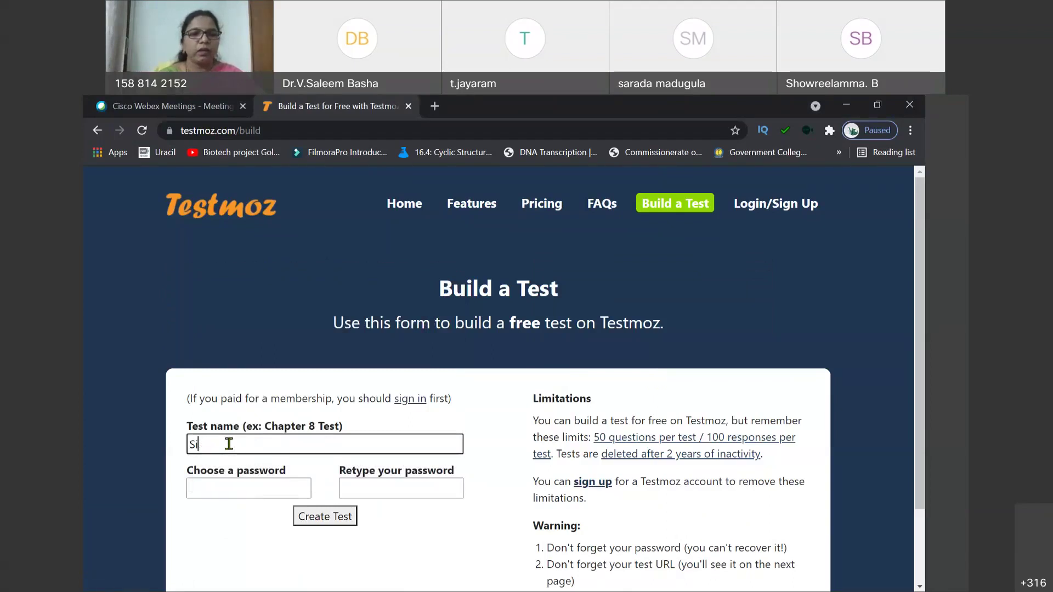
{"action": "key", "text": "BackSpace"}
{"action": "type", "text": "ample test"}
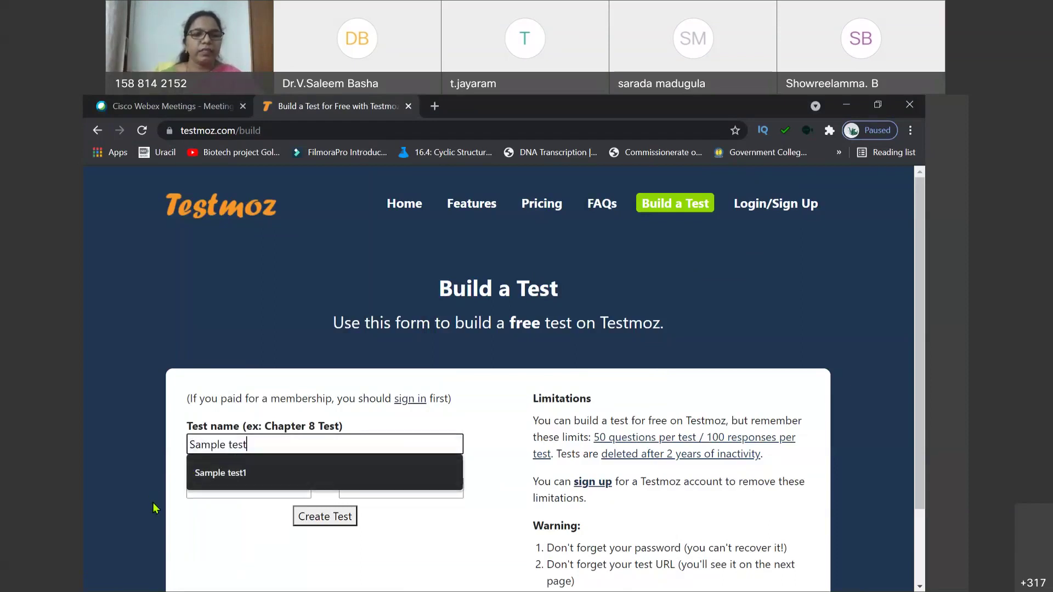
{"action": "left_click", "coordinate": [193, 530]}
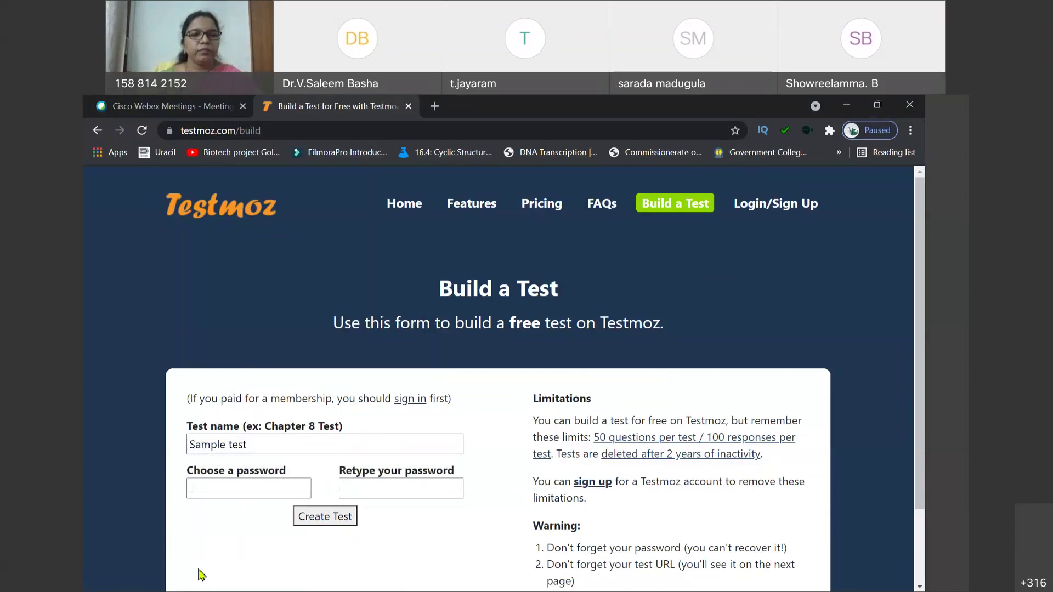
{"action": "left_click", "coordinate": [221, 490]}
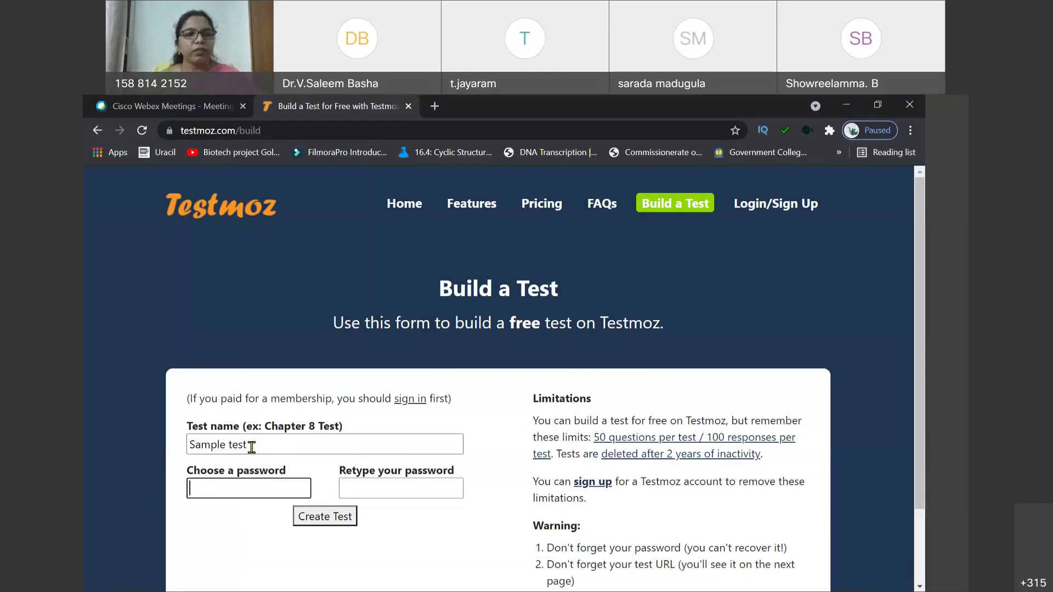
{"action": "left_click_drag", "start_coordinate": [251, 447], "coordinate": [187, 444]}
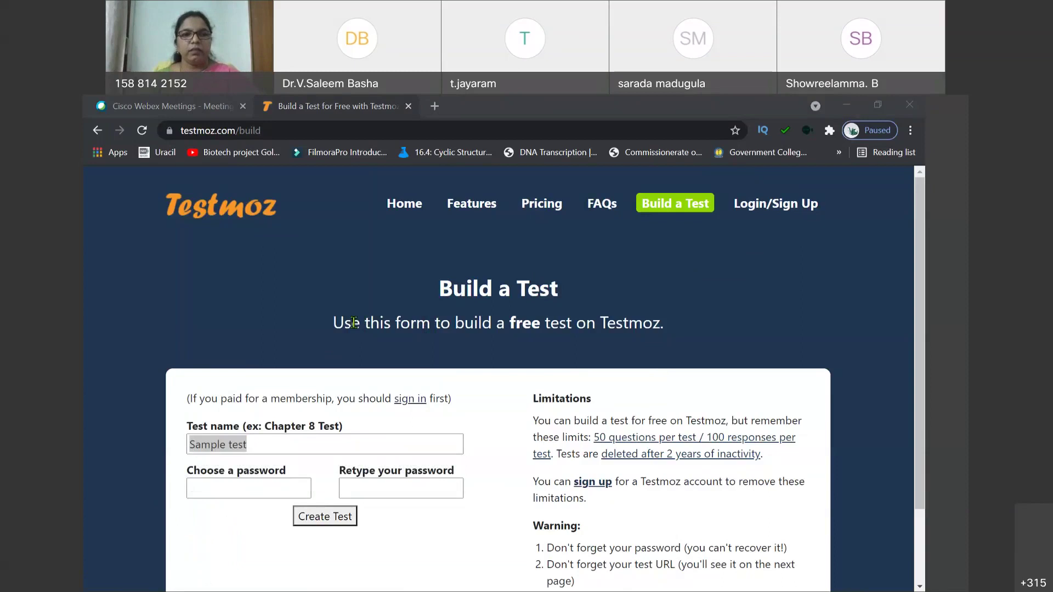
Step: Enter and confirm the test password, then create the test
{"action": "left_click", "coordinate": [238, 489]}
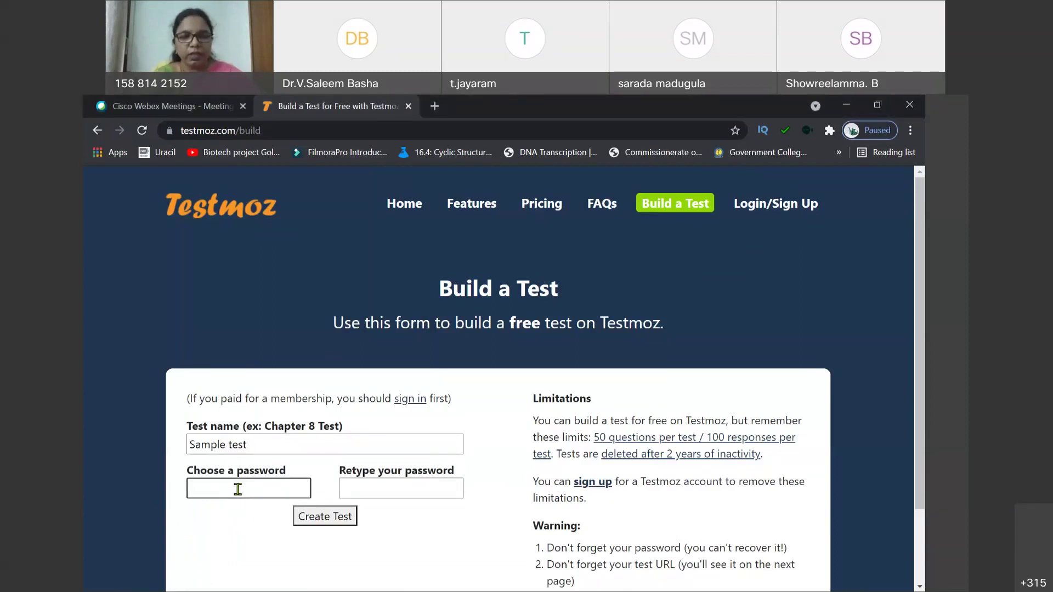
{"action": "type", "text": "1234"}
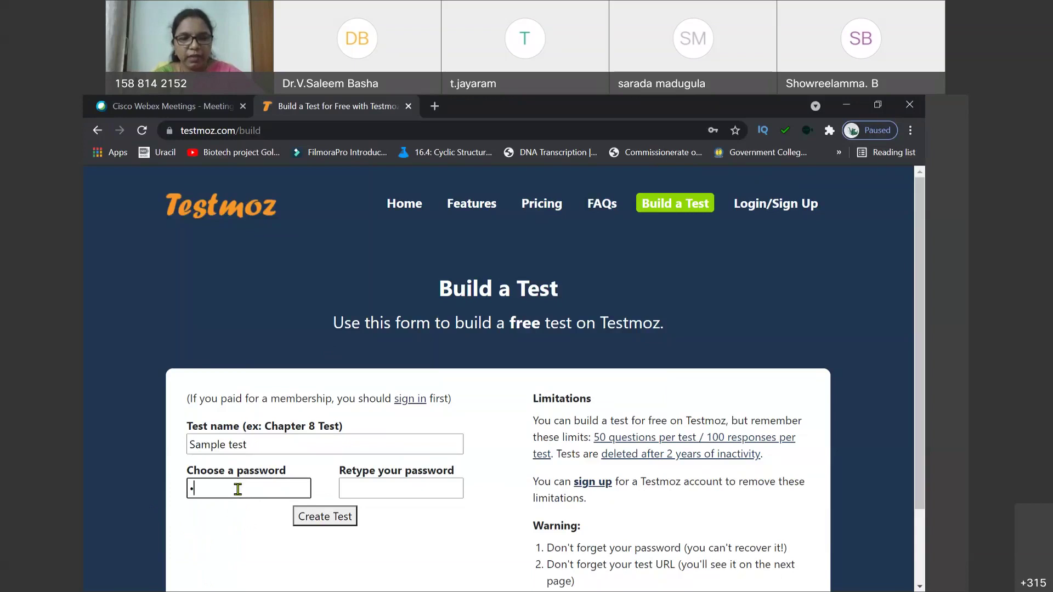
{"action": "left_click", "coordinate": [364, 487]}
{"action": "type", "text": "1234"}
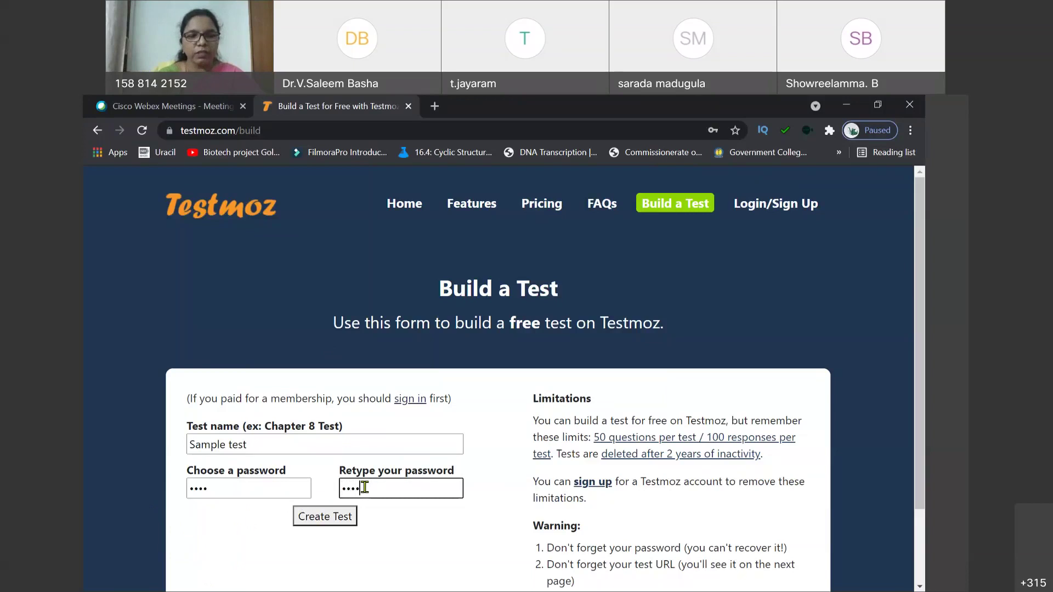
{"action": "left_click", "coordinate": [329, 524]}
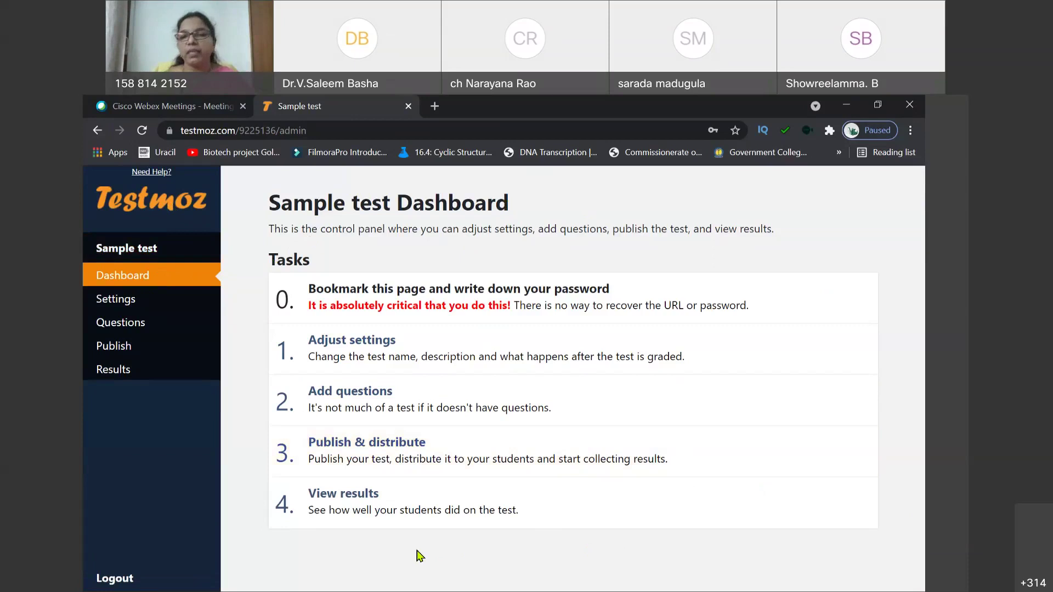
Step: Note the test name and admin URL shown on the Sample test dashboard
{"action": "left_click_drag", "start_coordinate": [266, 211], "coordinate": [469, 221]}
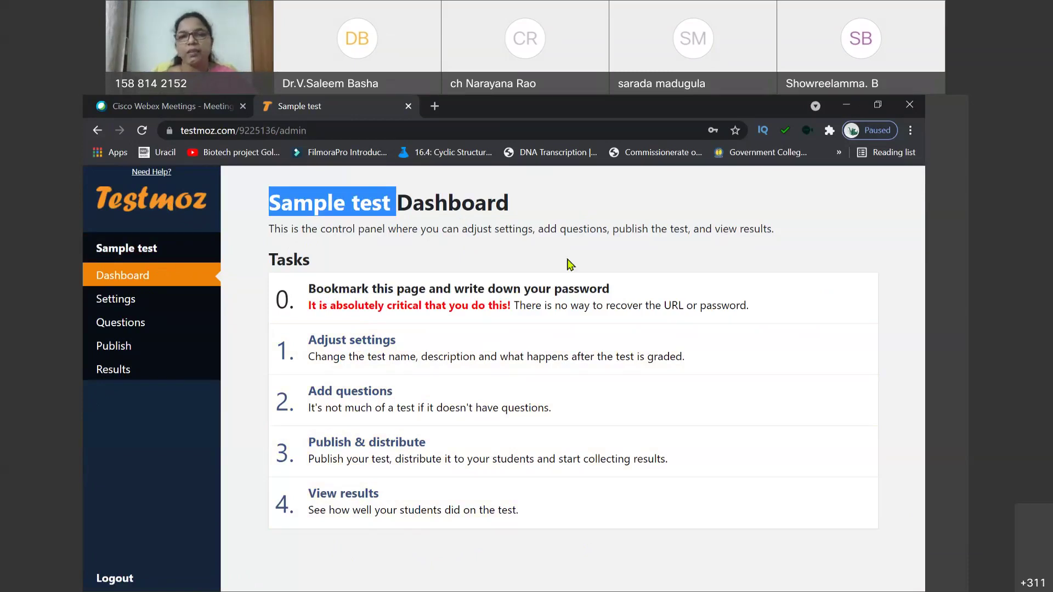
{"action": "left_click", "coordinate": [327, 131]}
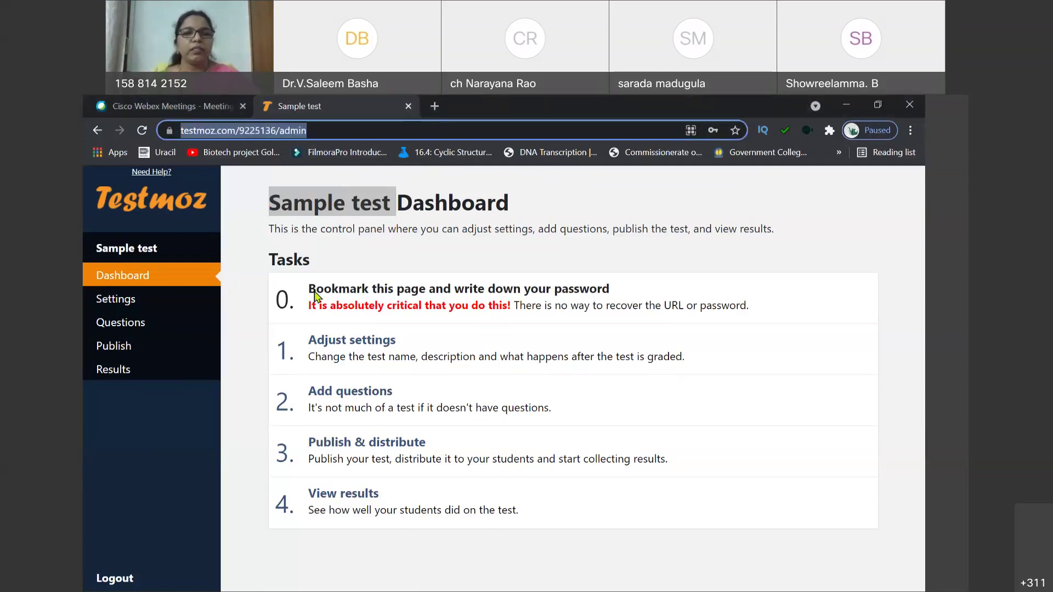
{"action": "left_click", "coordinate": [253, 314]}
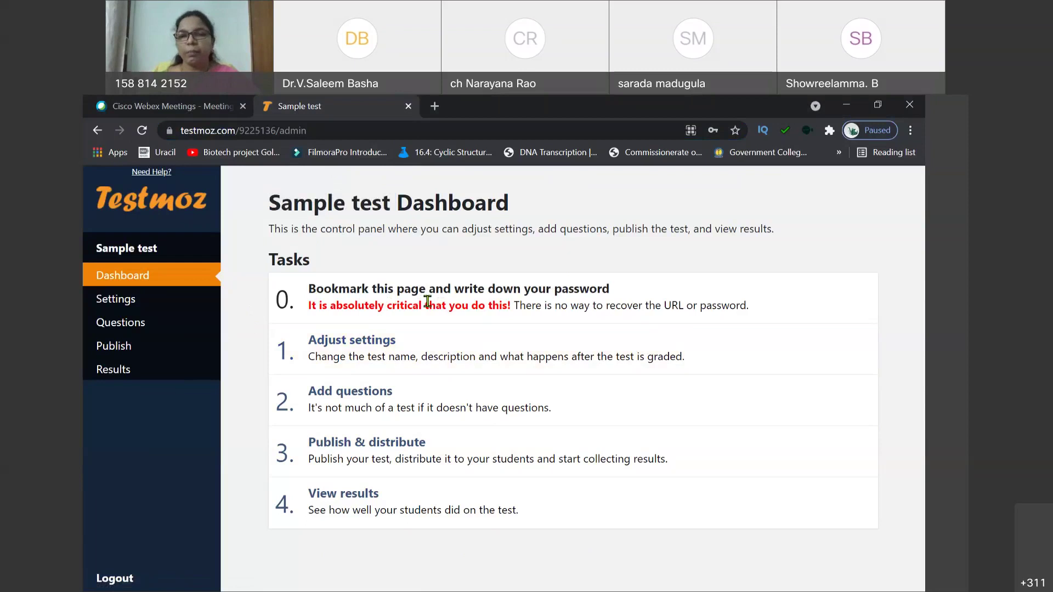
Step: Open the test settings and write the introduction 'Test is in topic name'
{"action": "left_click", "coordinate": [377, 351]}
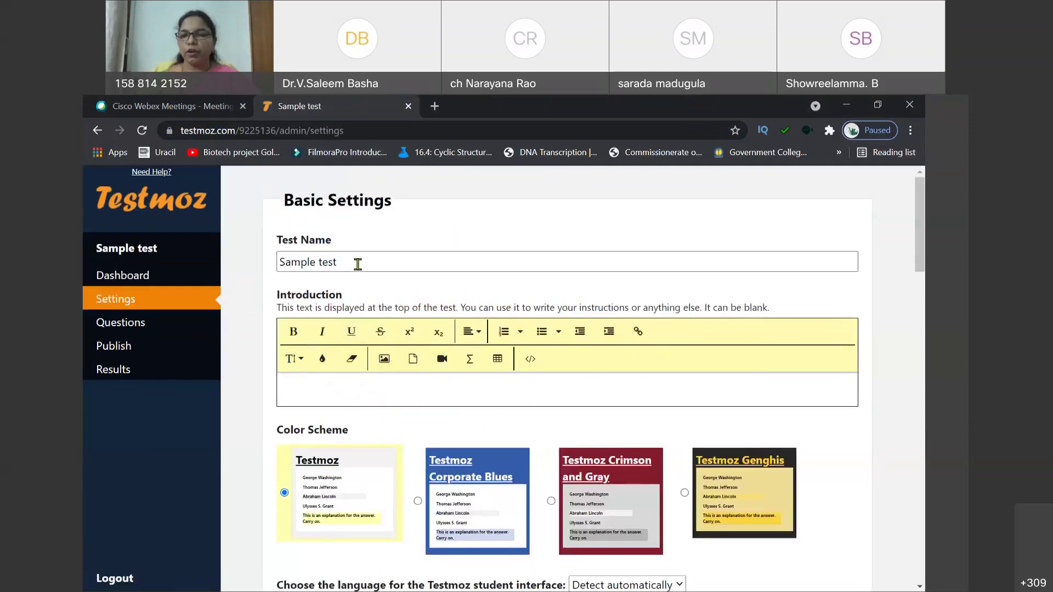
{"action": "left_click", "coordinate": [329, 391]}
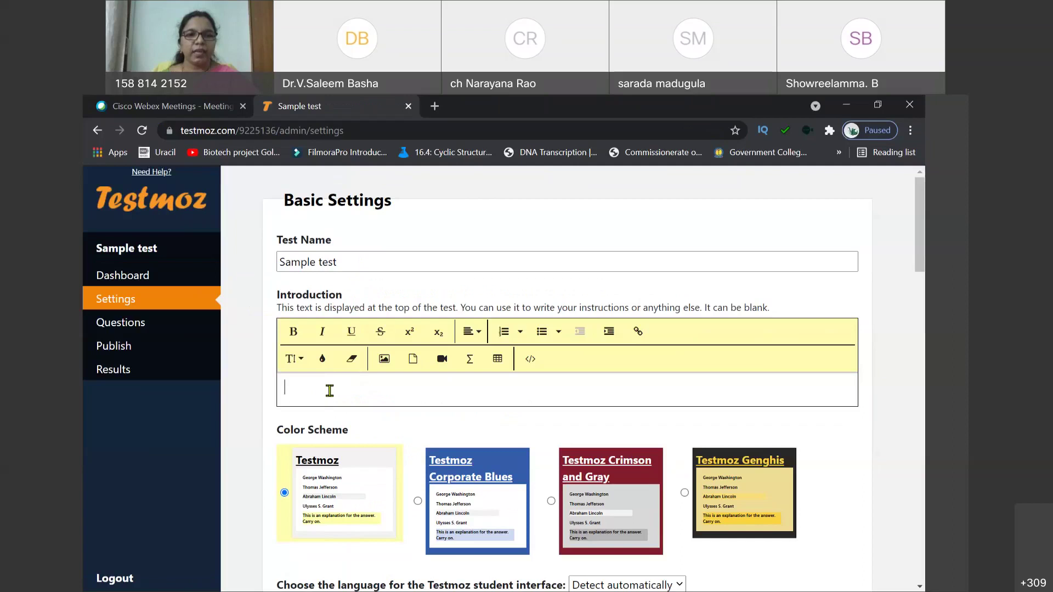
{"action": "type", "text": "Write"}
{"action": "key", "text": "BackSpace"}
{"action": "key", "text": "BackSpace"}
{"action": "key", "text": "BackSpace"}
{"action": "key", "text": "BackSpace"}
{"action": "key", "text": "BackSpace"}
{"action": "type", "text": "An"}
{"action": "key", "text": "BackSpace"}
{"action": "key", "text": "BackSpace"}
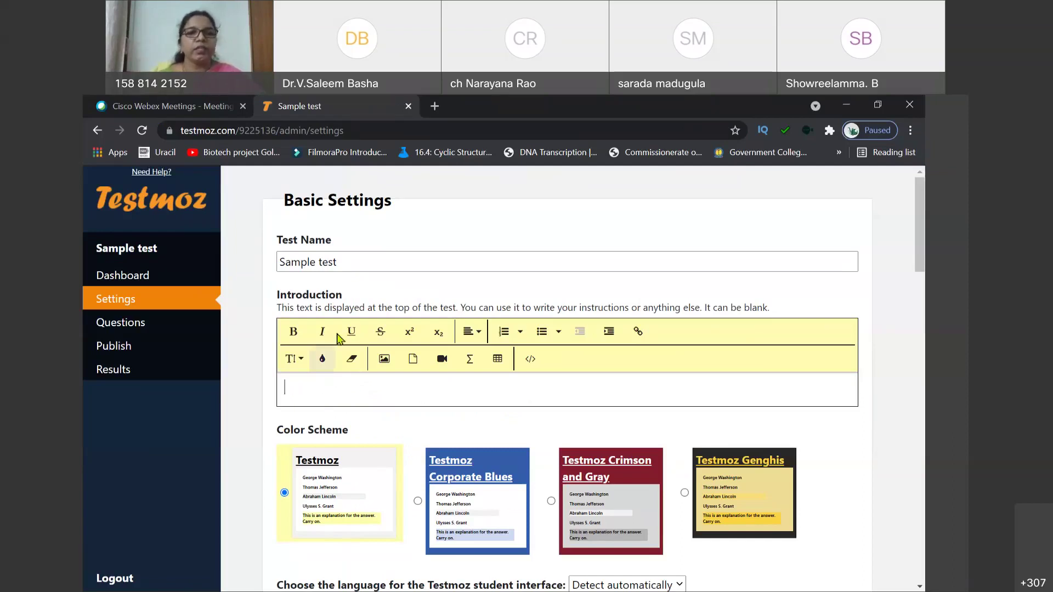
{"action": "type", "text": "Test is"}
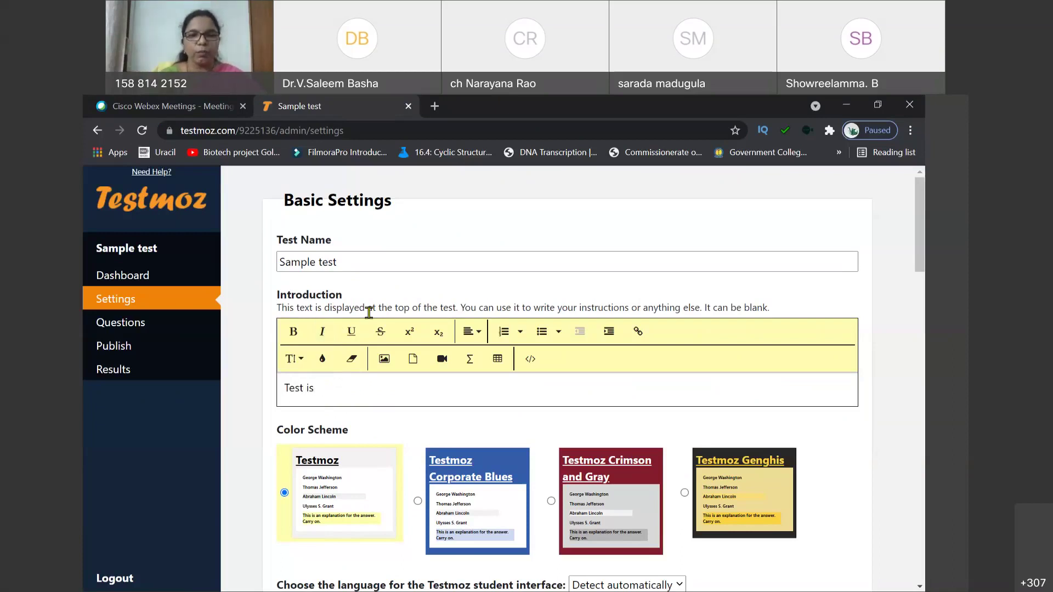
{"action": "type", "text": "in to"}
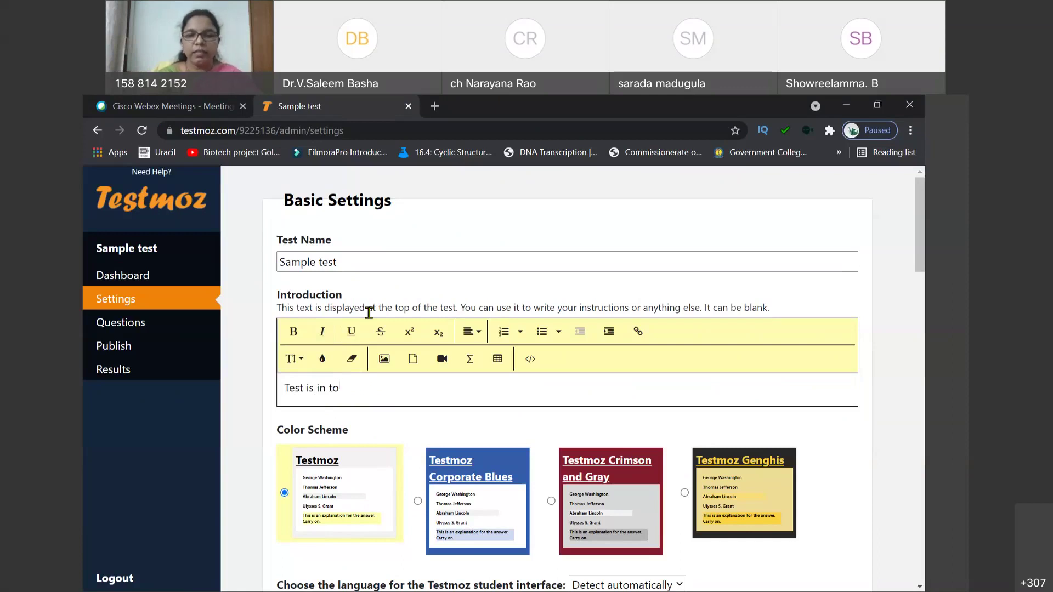
{"action": "type", "text": "pic name"}
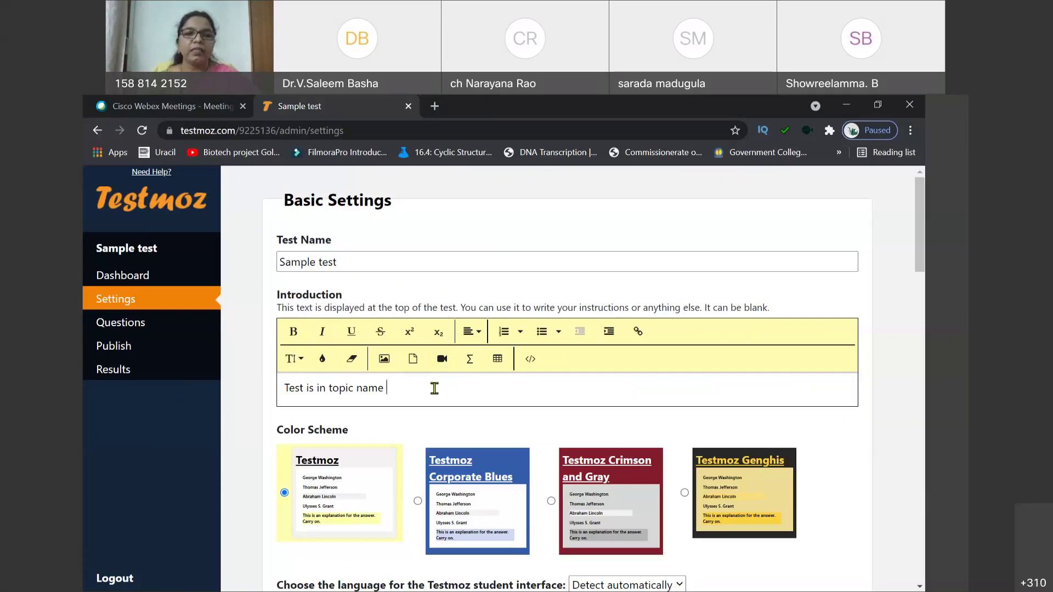
{"action": "key", "text": "Return"}
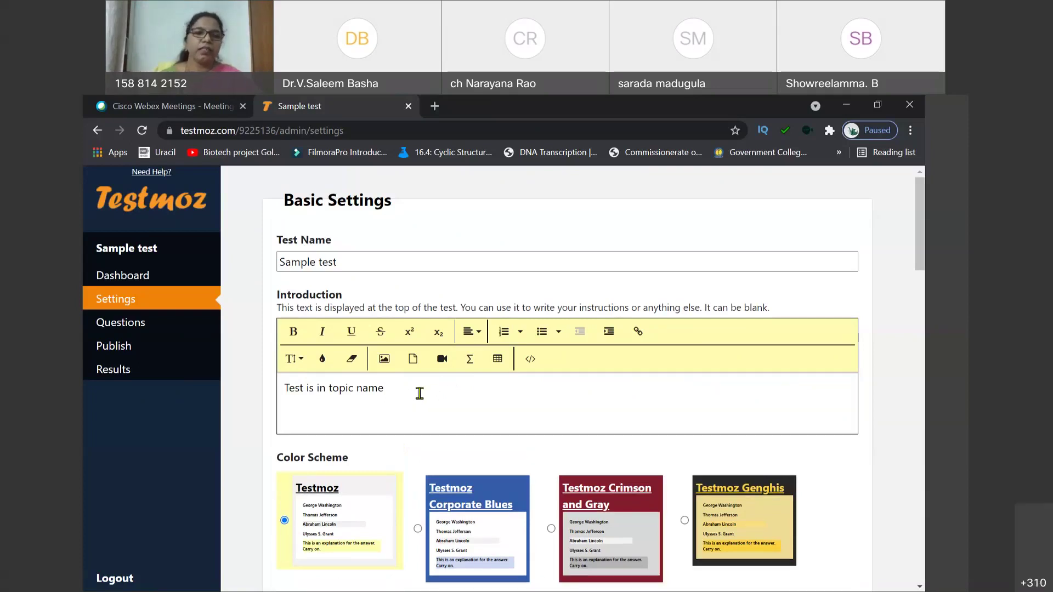
Step: Choose the Testmoz Corporate Blues colour scheme
{"action": "scroll", "coordinate": [416, 409], "scroll_direction": "down", "scroll_amount": 4}
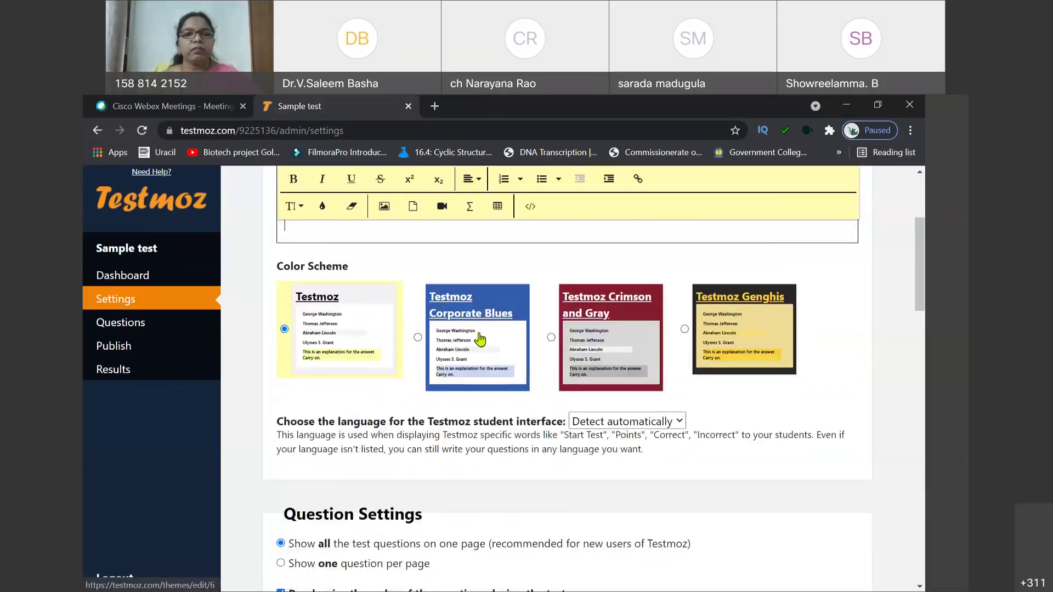
{"action": "left_click", "coordinate": [472, 346]}
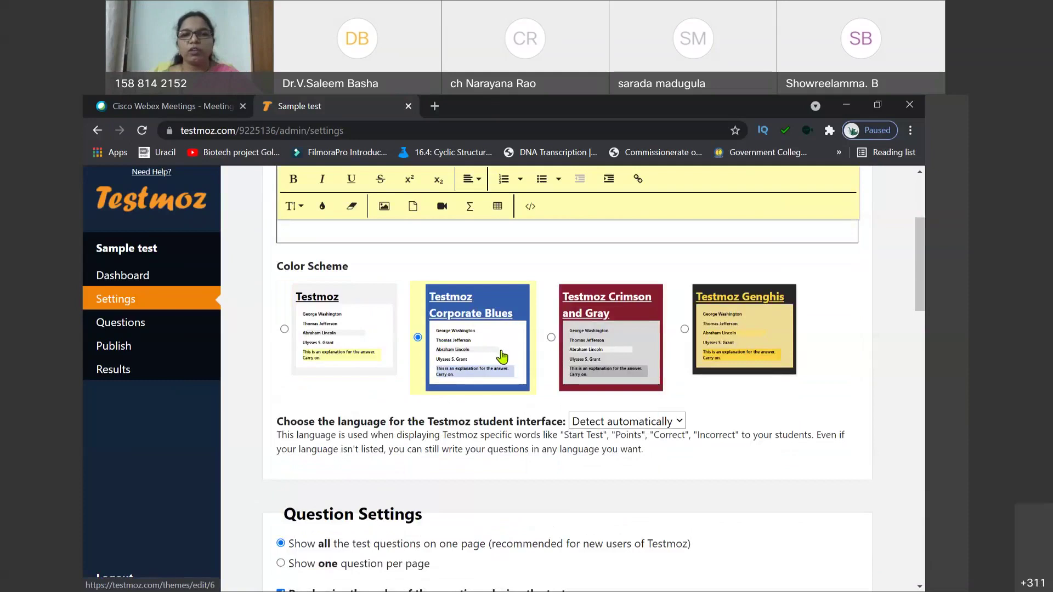
{"action": "scroll", "coordinate": [516, 384], "scroll_direction": "down", "scroll_amount": 2}
{"action": "scroll", "coordinate": [520, 386], "scroll_direction": "down", "scroll_amount": 2}
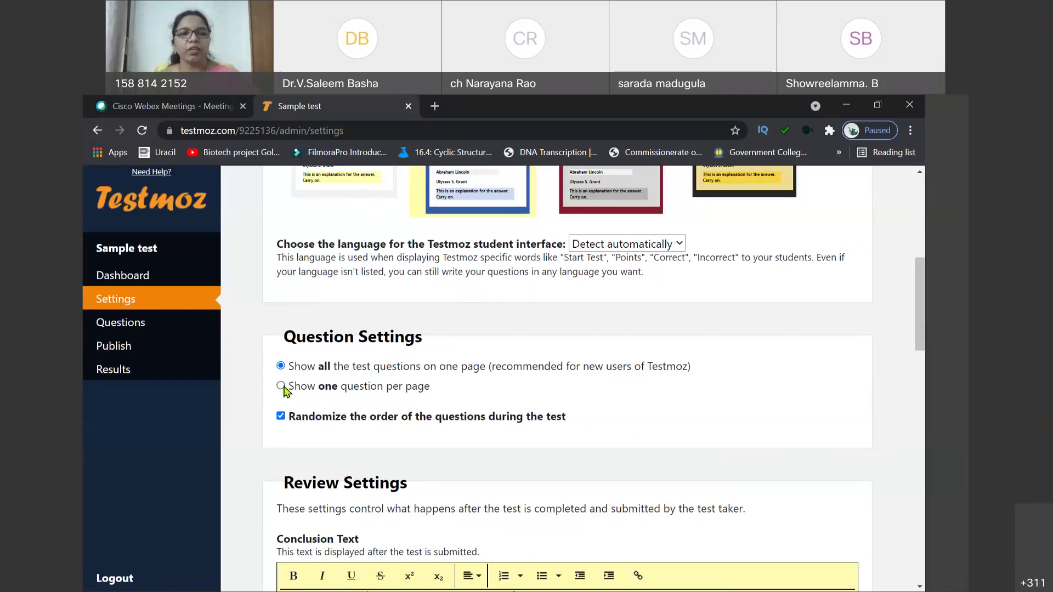
Step: Show one question per page and let students jump between questions
{"action": "left_click", "coordinate": [281, 386]}
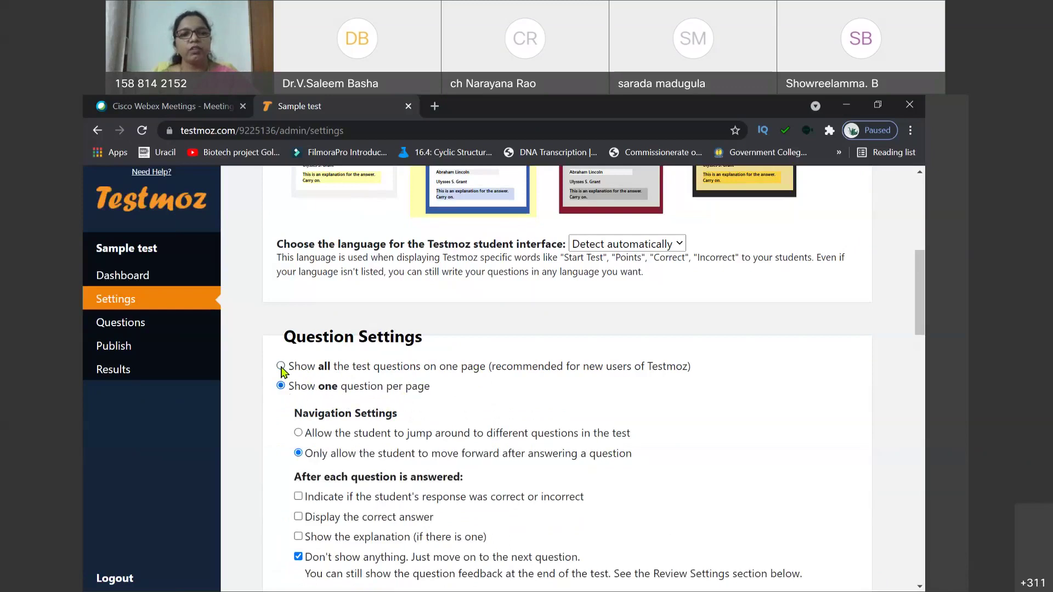
{"action": "left_click", "coordinate": [280, 366]}
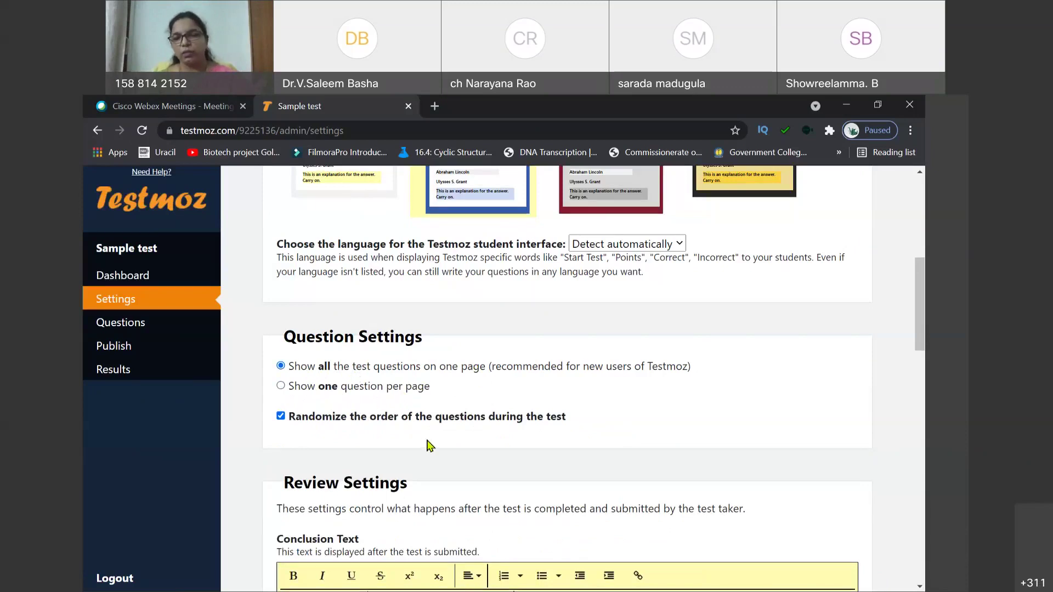
{"action": "left_click", "coordinate": [280, 386]}
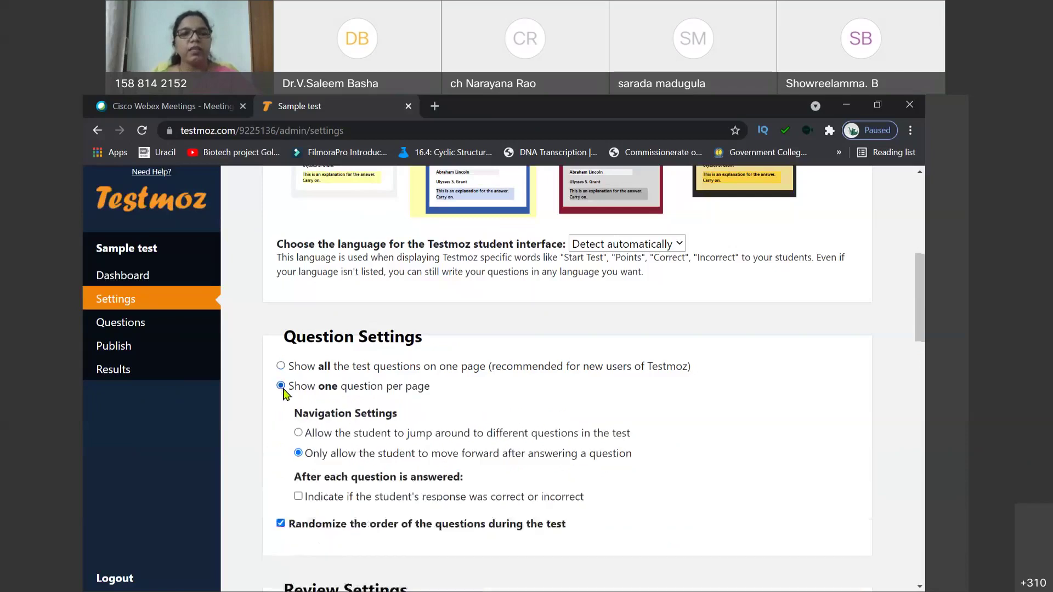
{"action": "scroll", "coordinate": [480, 425], "scroll_direction": "down", "scroll_amount": 2}
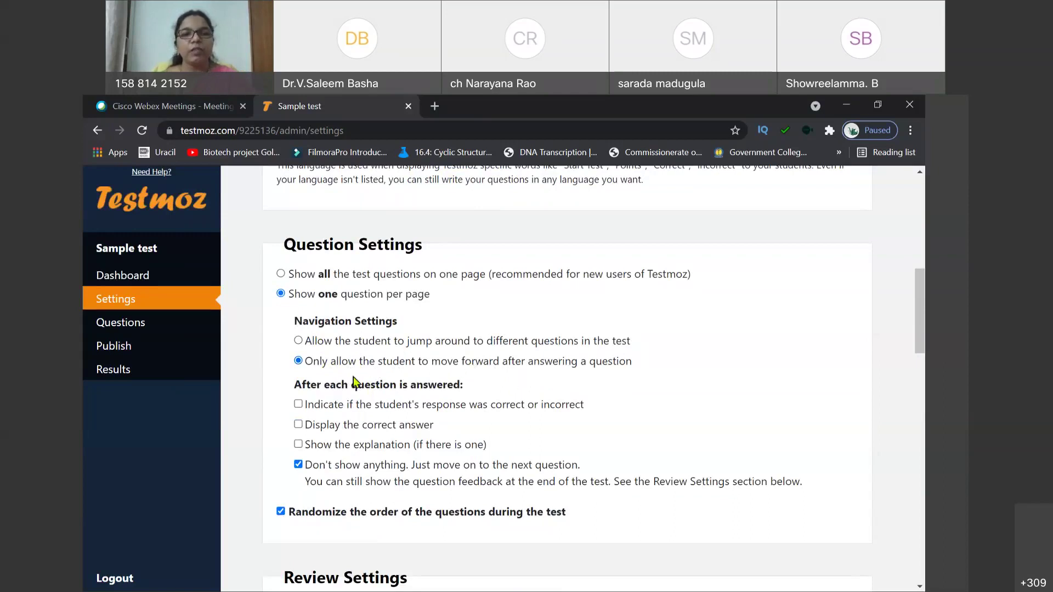
{"action": "left_click", "coordinate": [299, 341]}
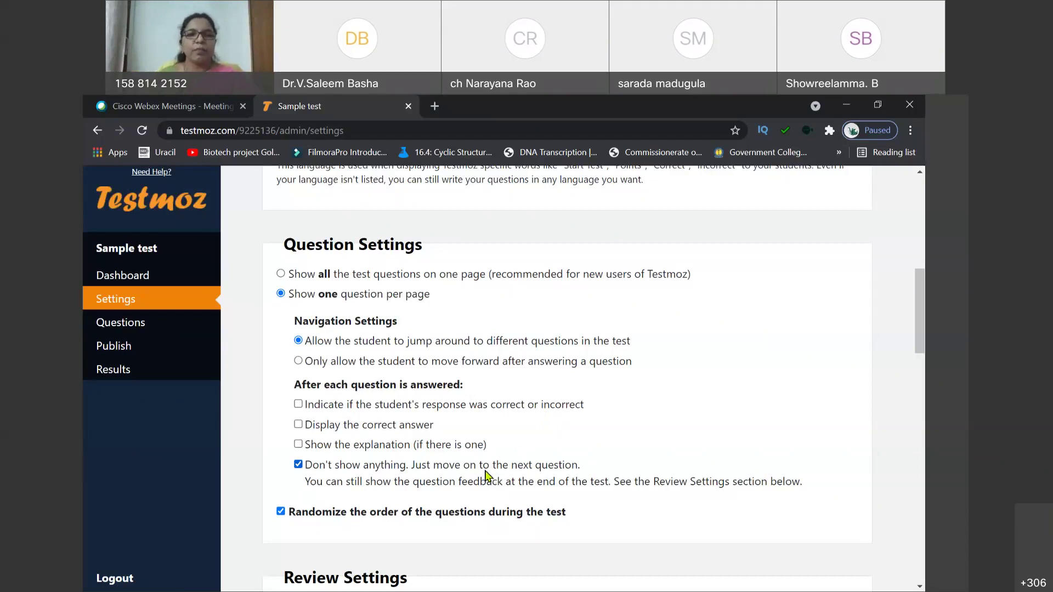
Step: Keep per-question feedback off and question order randomized
{"action": "left_click", "coordinate": [298, 404]}
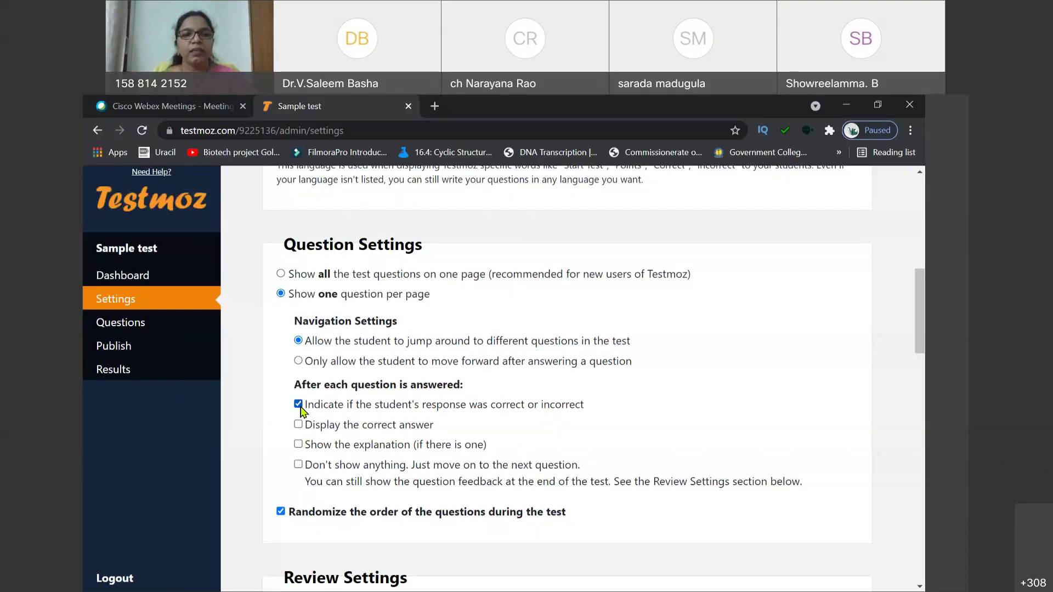
{"action": "left_click", "coordinate": [301, 407]}
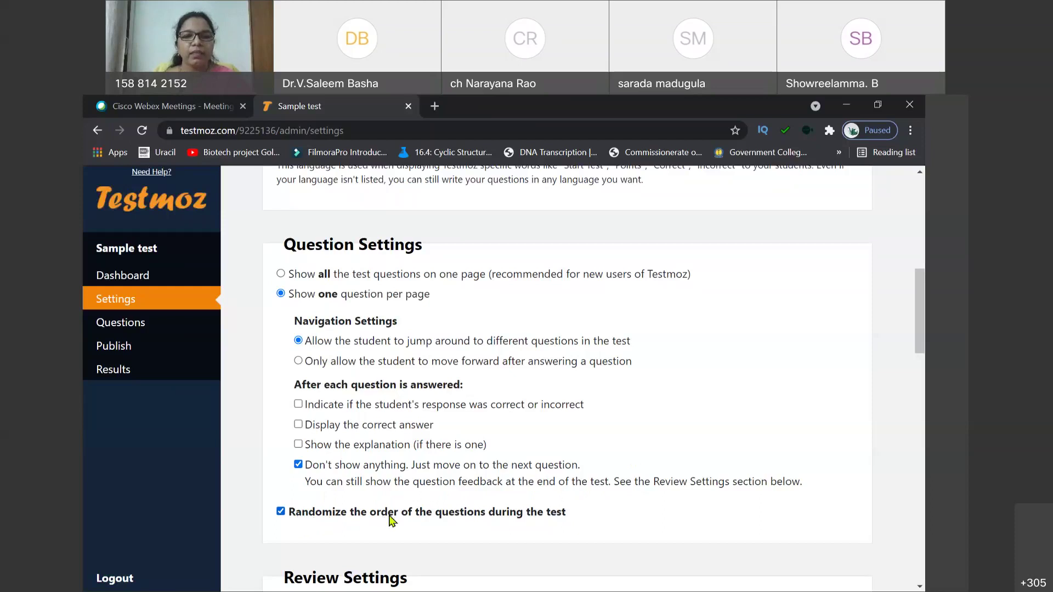
{"action": "left_click", "coordinate": [598, 520]}
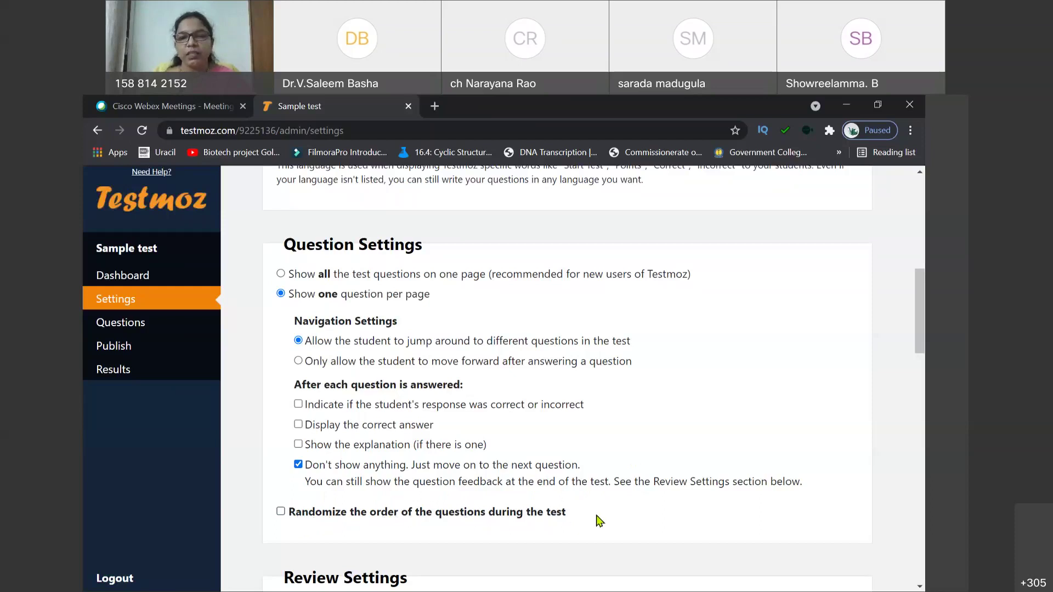
{"action": "left_click", "coordinate": [281, 515]}
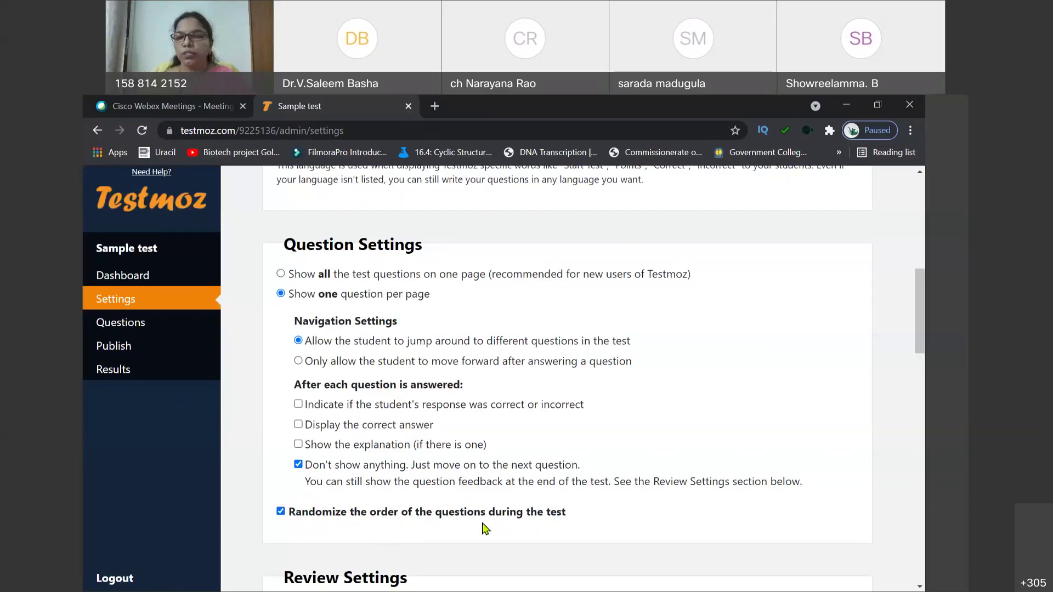
{"action": "scroll", "coordinate": [483, 528], "scroll_direction": "down", "scroll_amount": 3}
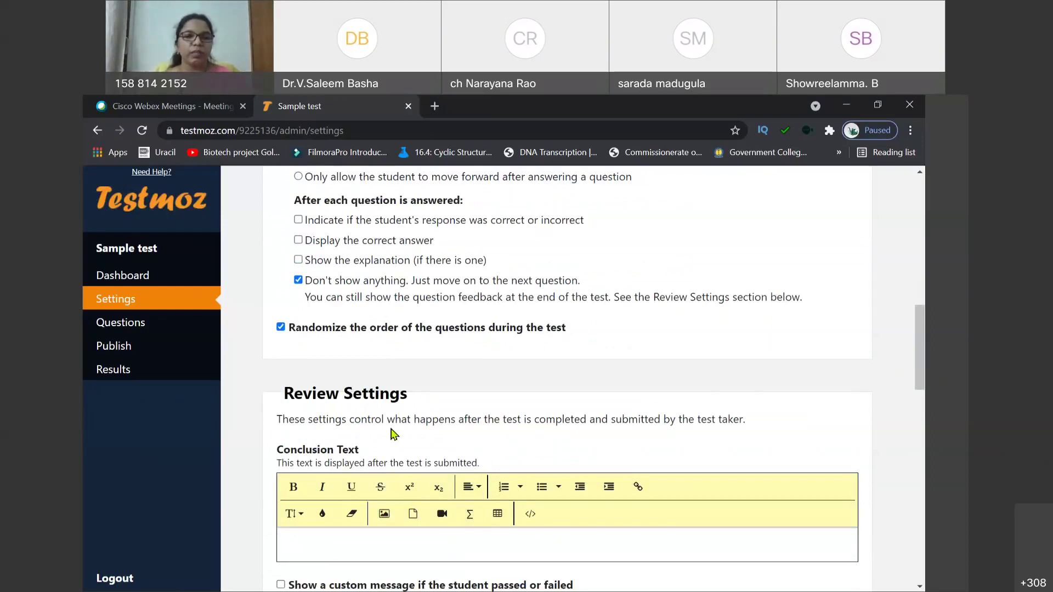
Step: Set the conclusion text to 'Successfully completed the test' and enable custom pass/fail messages
{"action": "scroll", "coordinate": [393, 433], "scroll_direction": "up", "scroll_amount": 5}
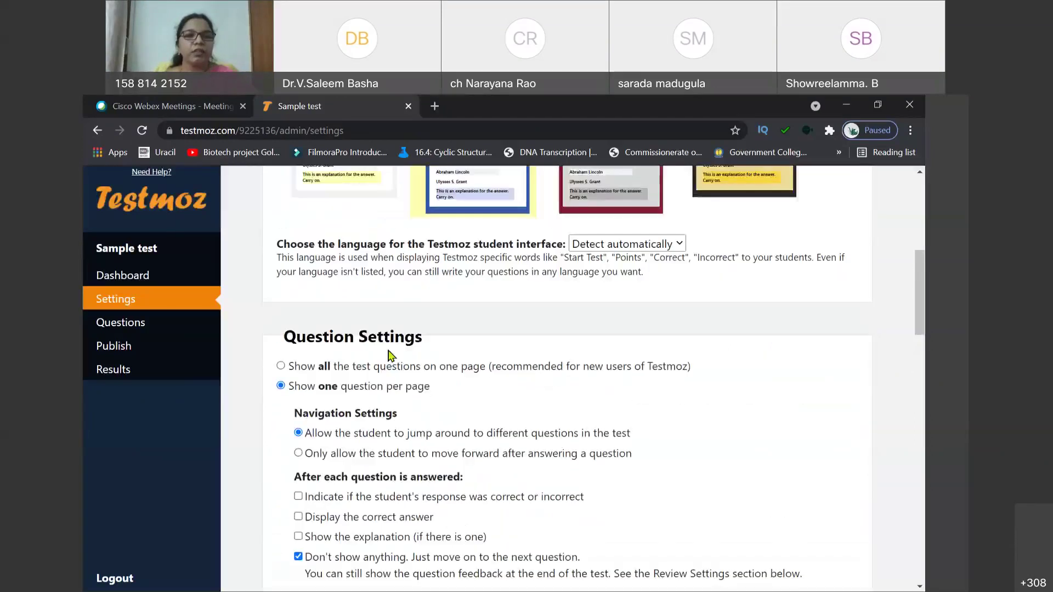
{"action": "scroll", "coordinate": [391, 352], "scroll_direction": "down", "scroll_amount": 8}
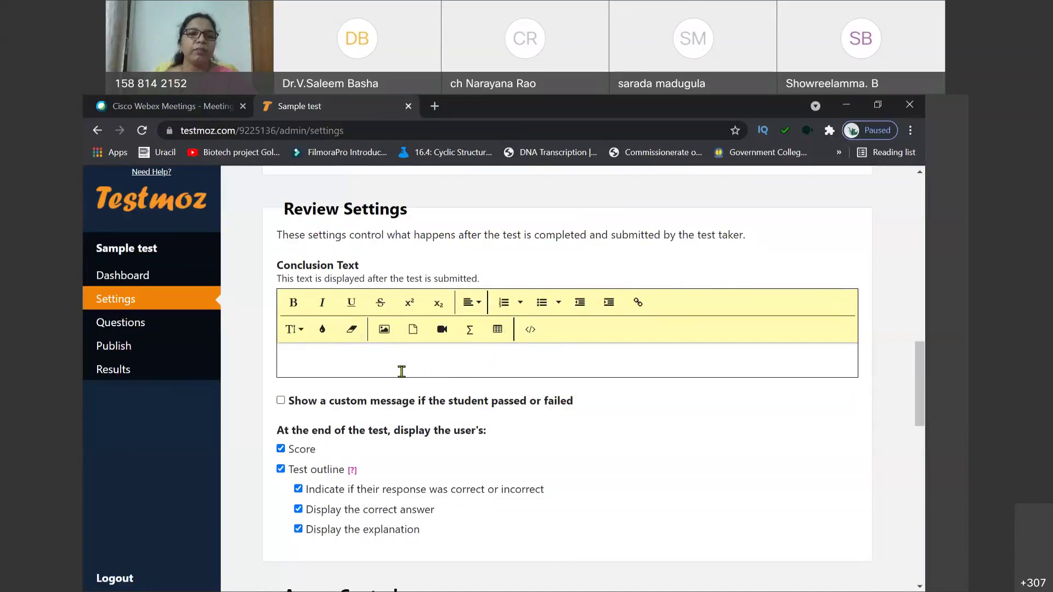
{"action": "left_click", "coordinate": [313, 361]}
{"action": "type", "text": "Suc"}
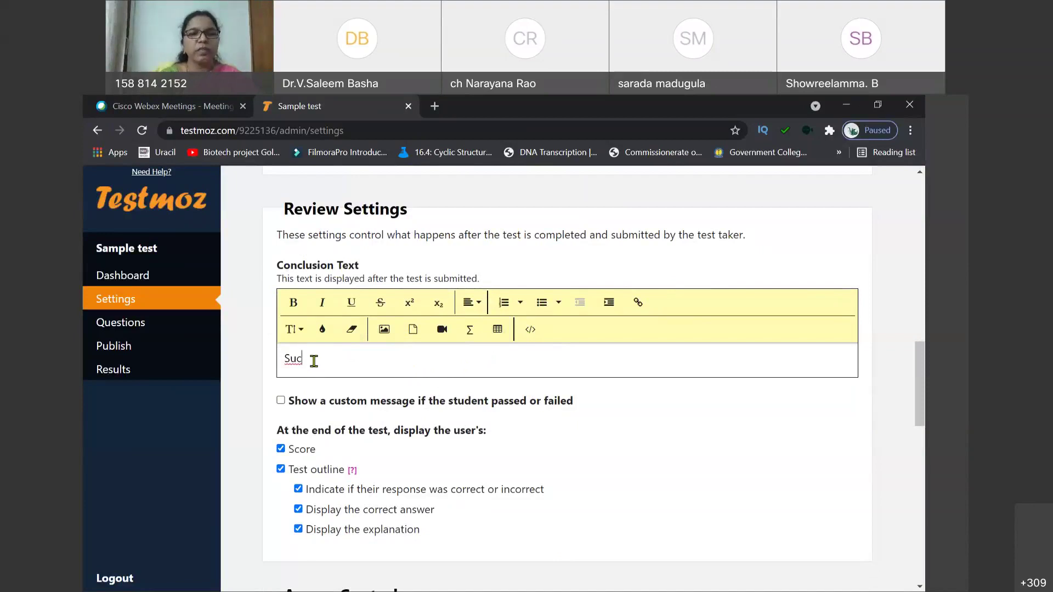
{"action": "type", "text": "cessfully com"}
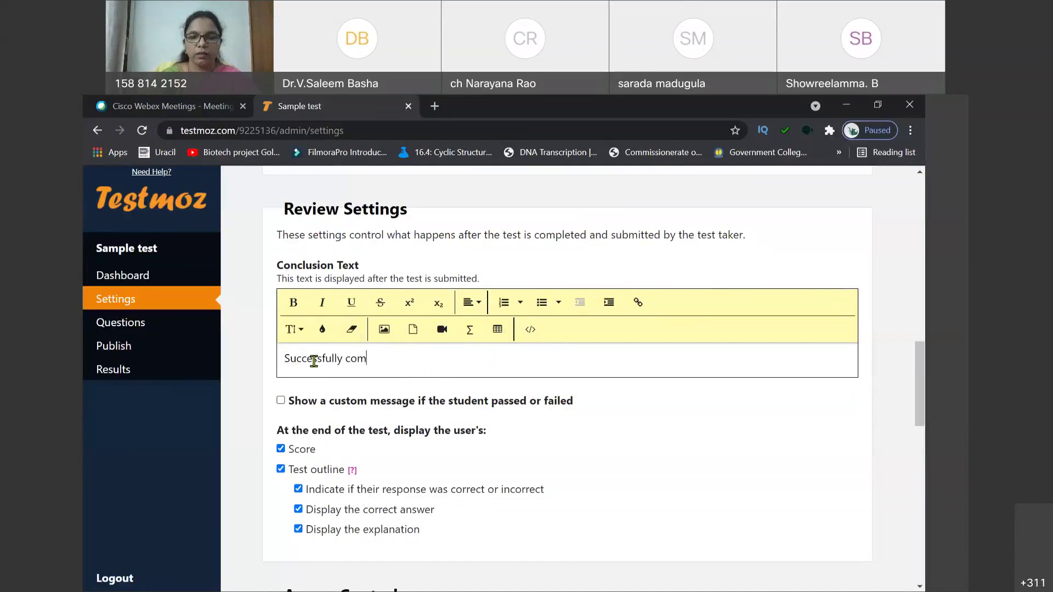
{"action": "type", "text": "pleted the"}
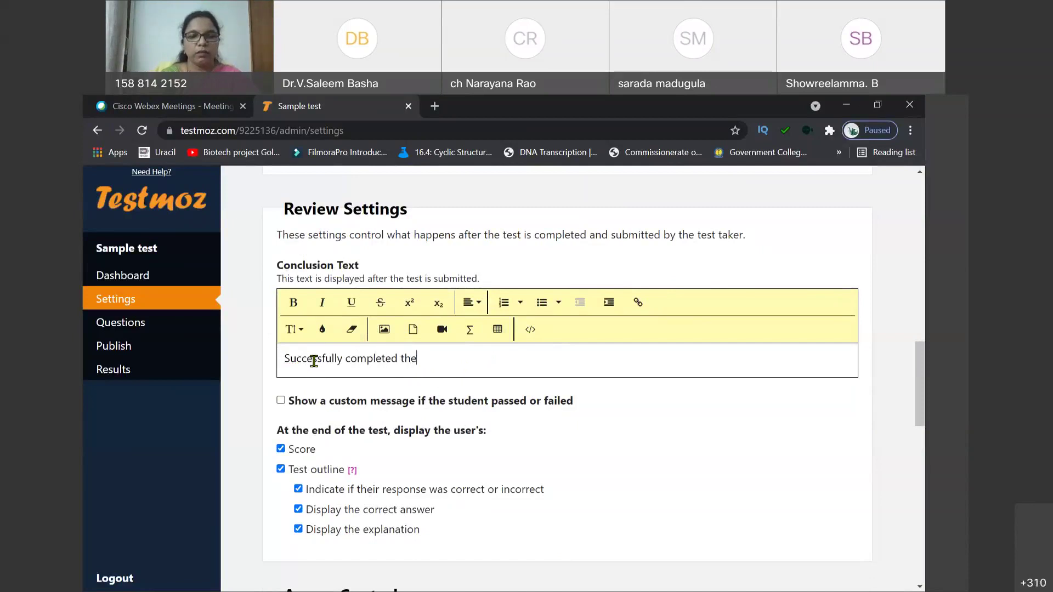
{"action": "type", "text": " test"}
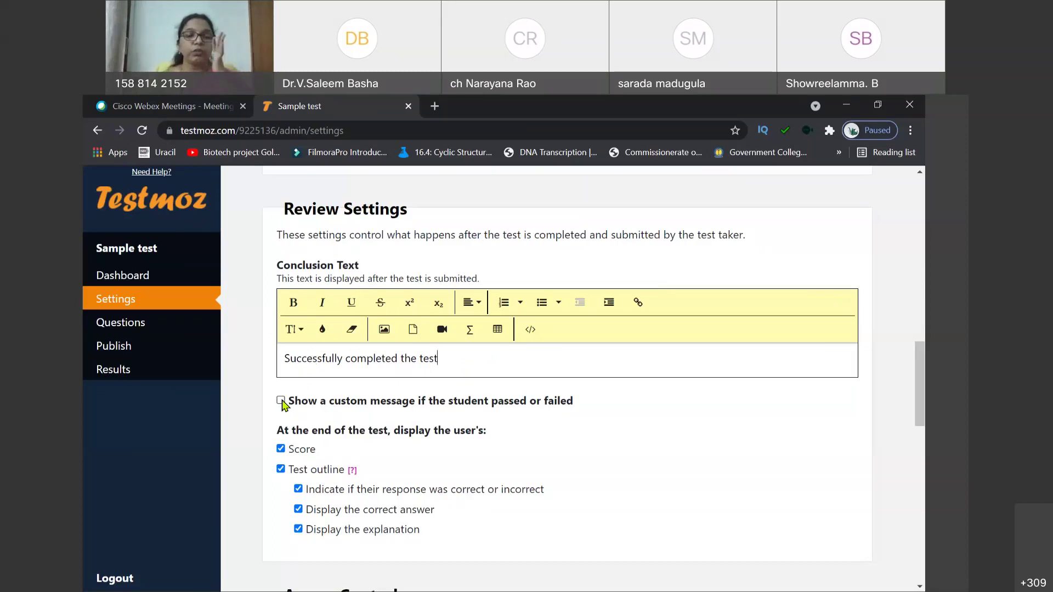
{"action": "left_click", "coordinate": [281, 401]}
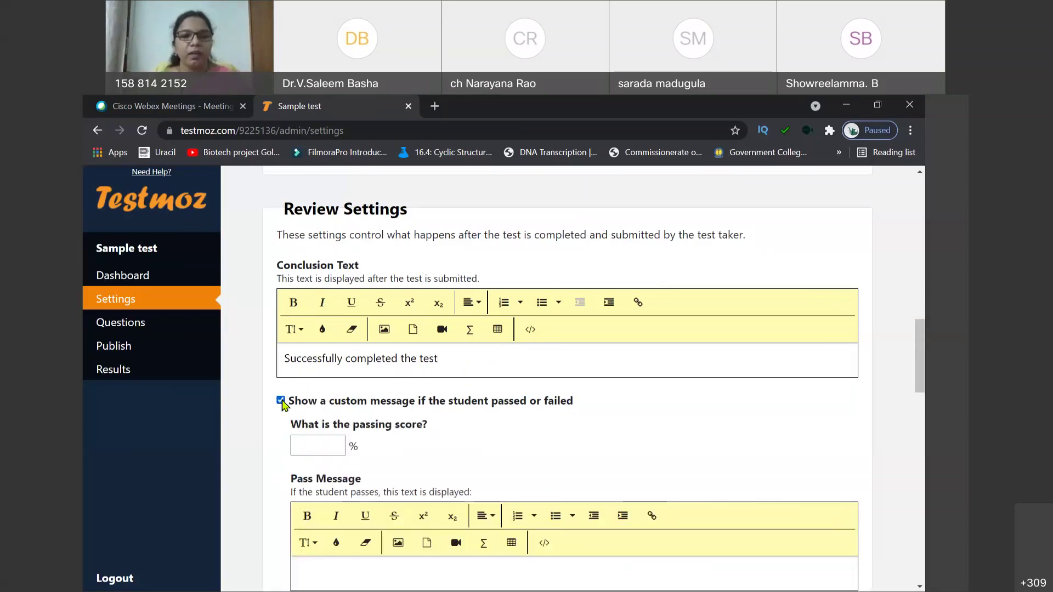
Step: Set the passing score to 45%
{"action": "left_click", "coordinate": [311, 443]}
{"action": "type", "text": "3"}
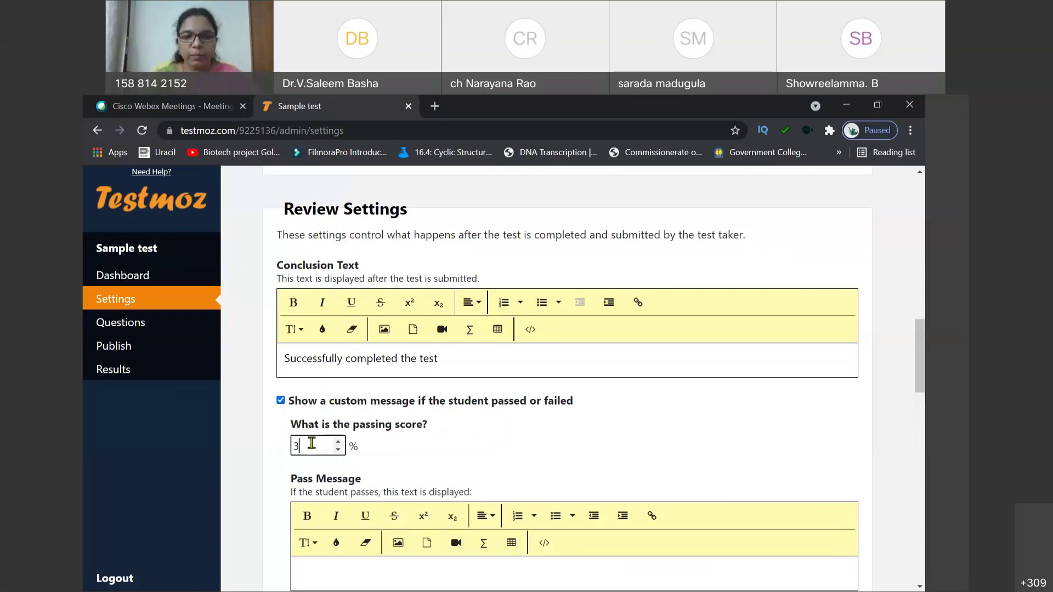
{"action": "type", "text": "5"}
{"action": "key", "text": "BackSpace"}
{"action": "key", "text": "BackSpace"}
{"action": "type", "text": "45"}
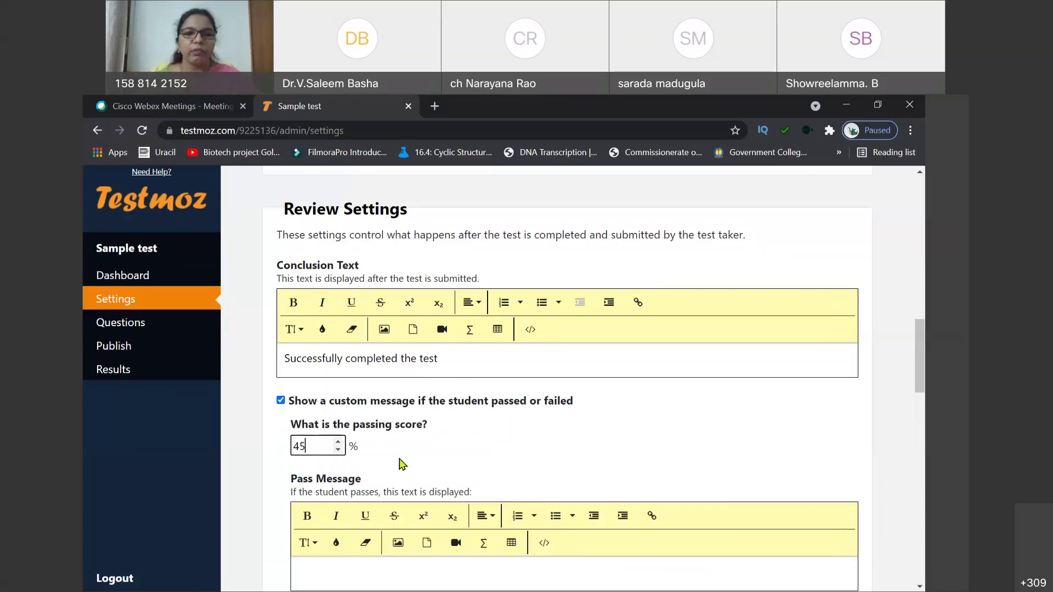
{"action": "left_click", "coordinate": [420, 455]}
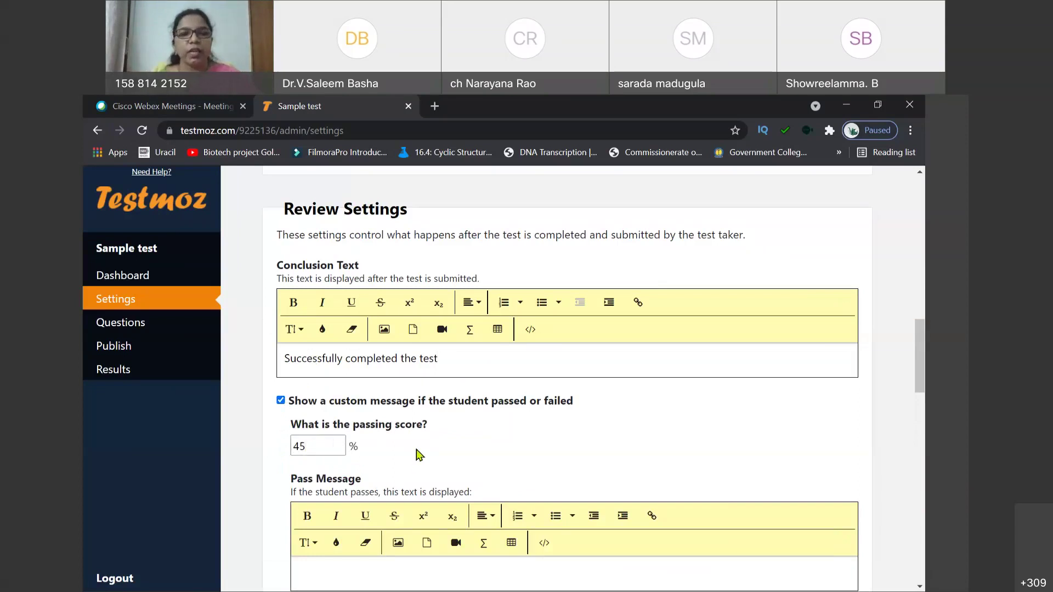
{"action": "scroll", "coordinate": [419, 455], "scroll_direction": "down", "scroll_amount": 2}
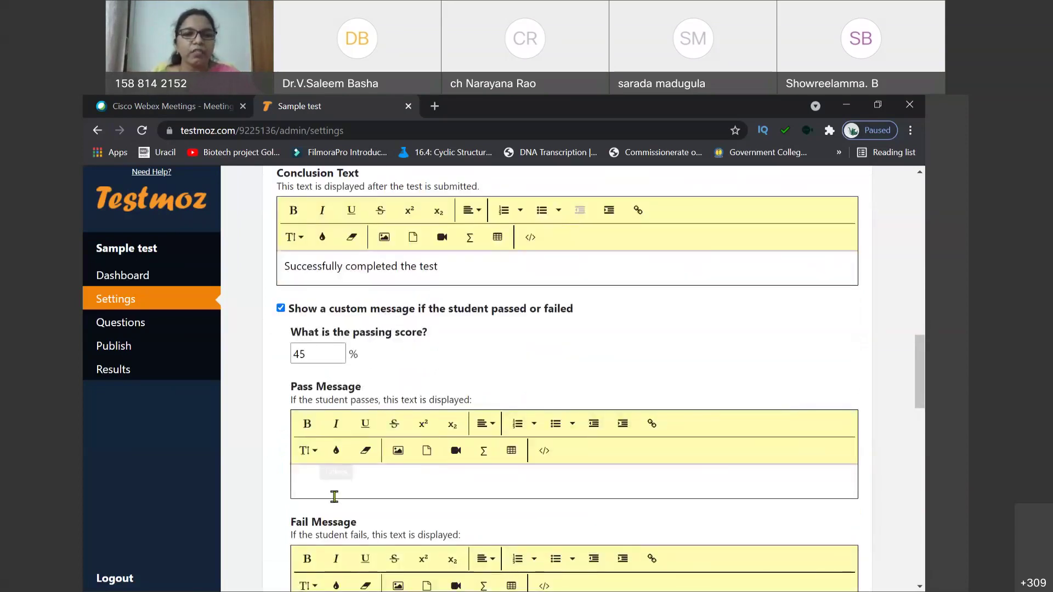
Step: Enter the pass message 'Congrations' and the fail message 'consult teacher'
{"action": "left_click", "coordinate": [337, 490]}
{"action": "type", "text": "Congrations"}
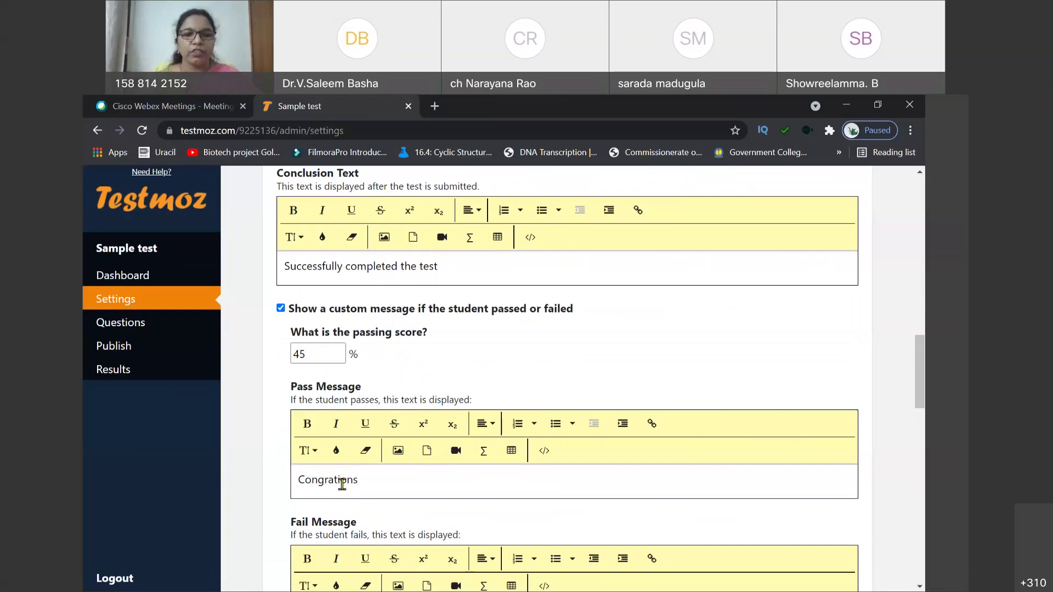
{"action": "scroll", "coordinate": [347, 487], "scroll_direction": "down", "scroll_amount": 2}
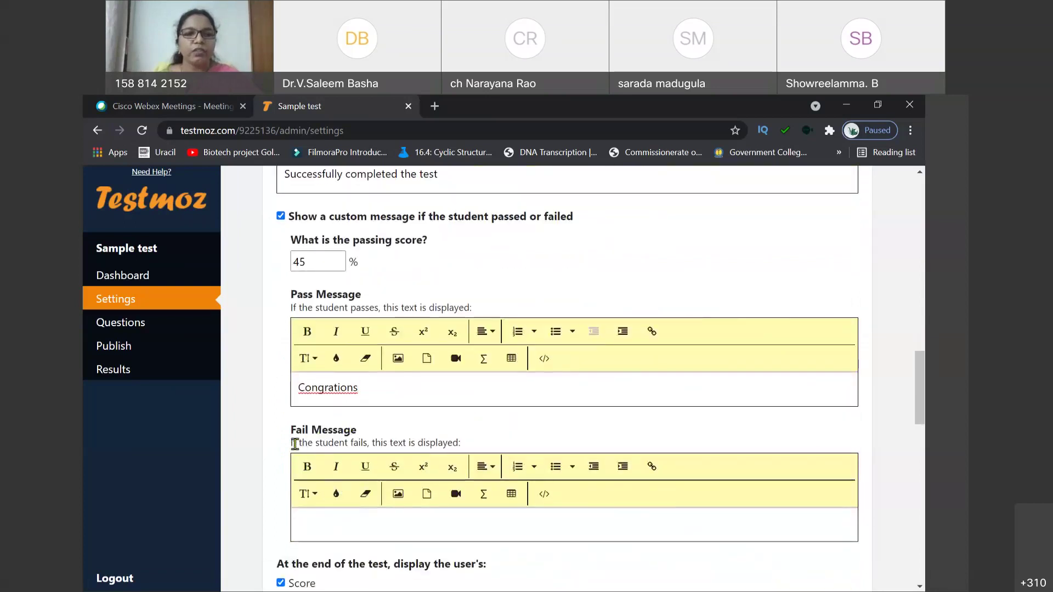
{"action": "scroll", "coordinate": [399, 445], "scroll_direction": "down", "scroll_amount": 2}
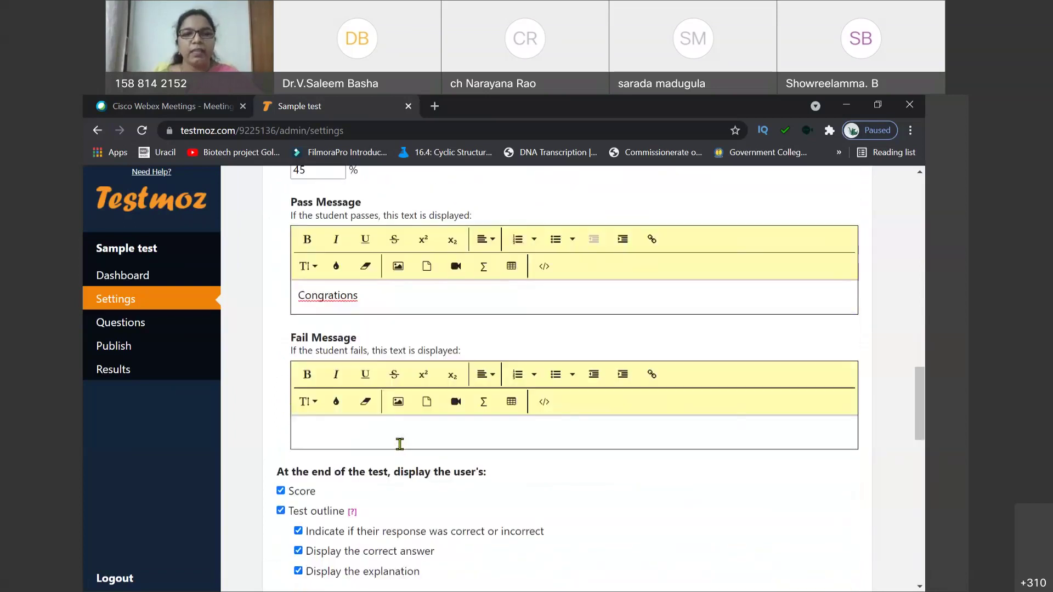
{"action": "left_click", "coordinate": [398, 437]}
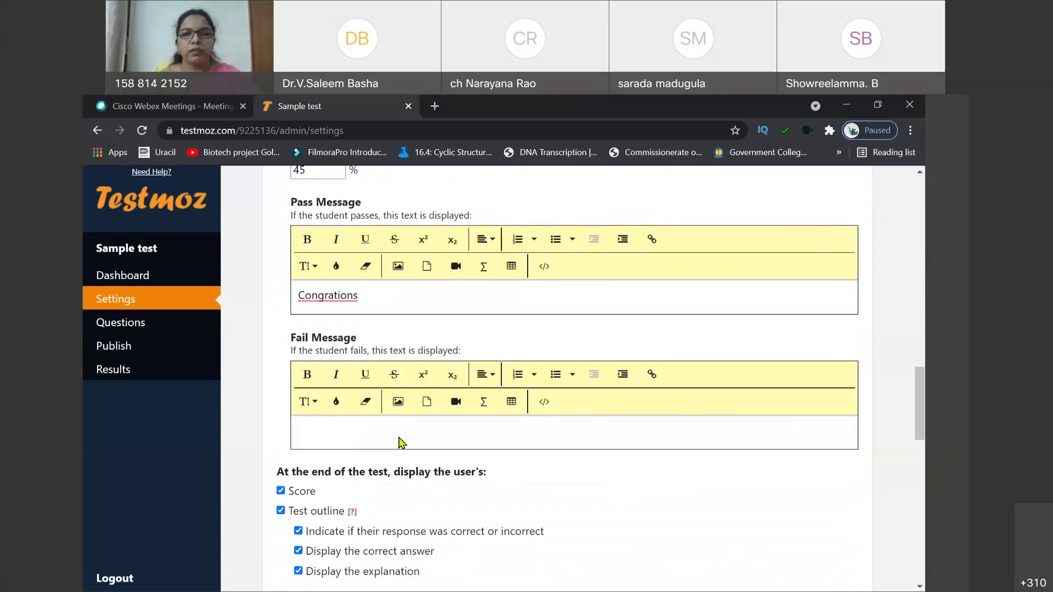
{"action": "left_click", "coordinate": [310, 433]}
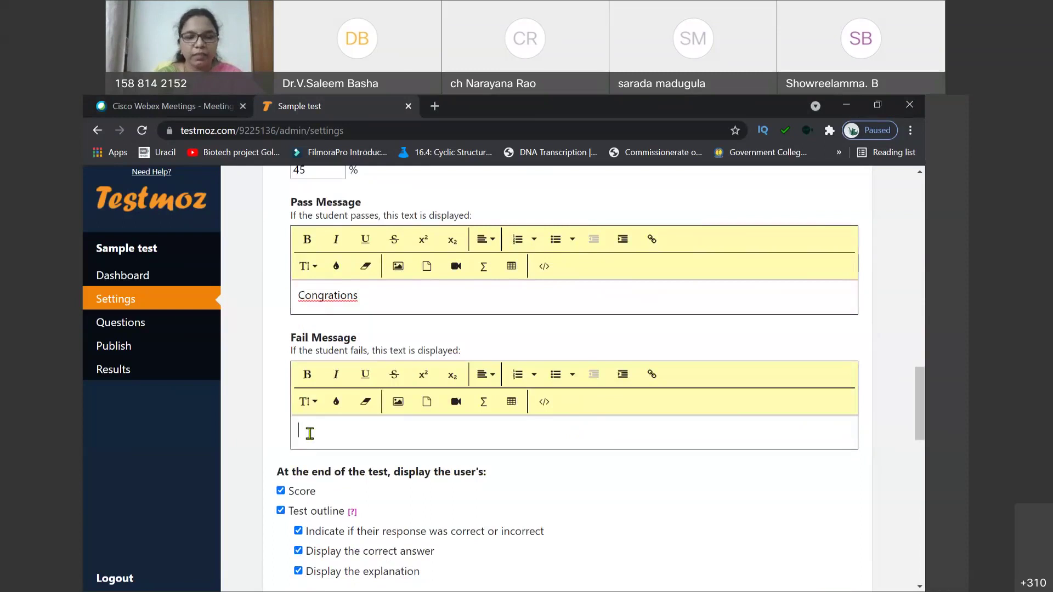
{"action": "type", "text": "consult"}
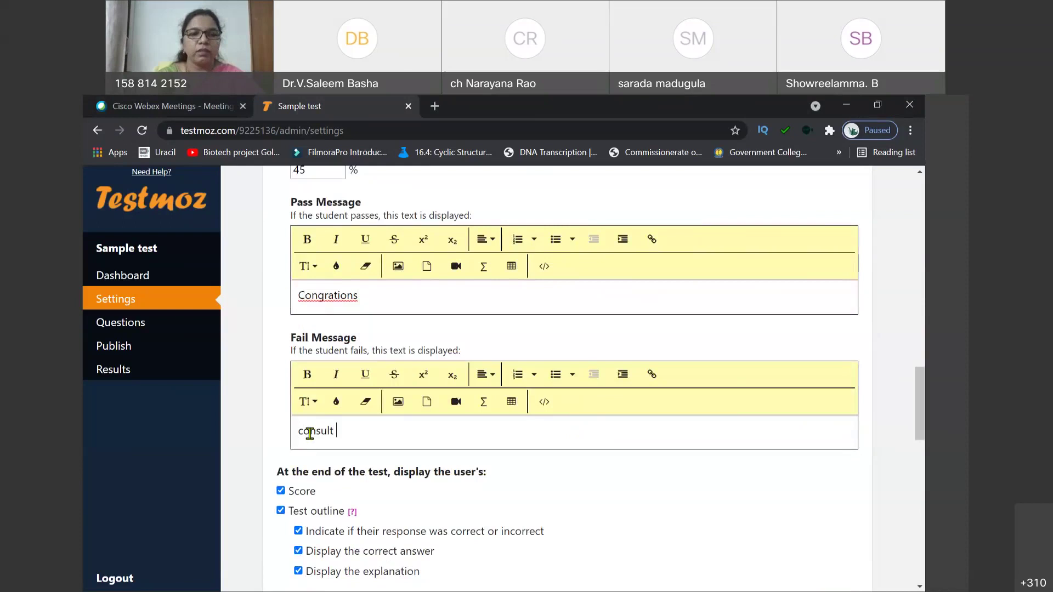
{"action": "type", "text": " teache"}
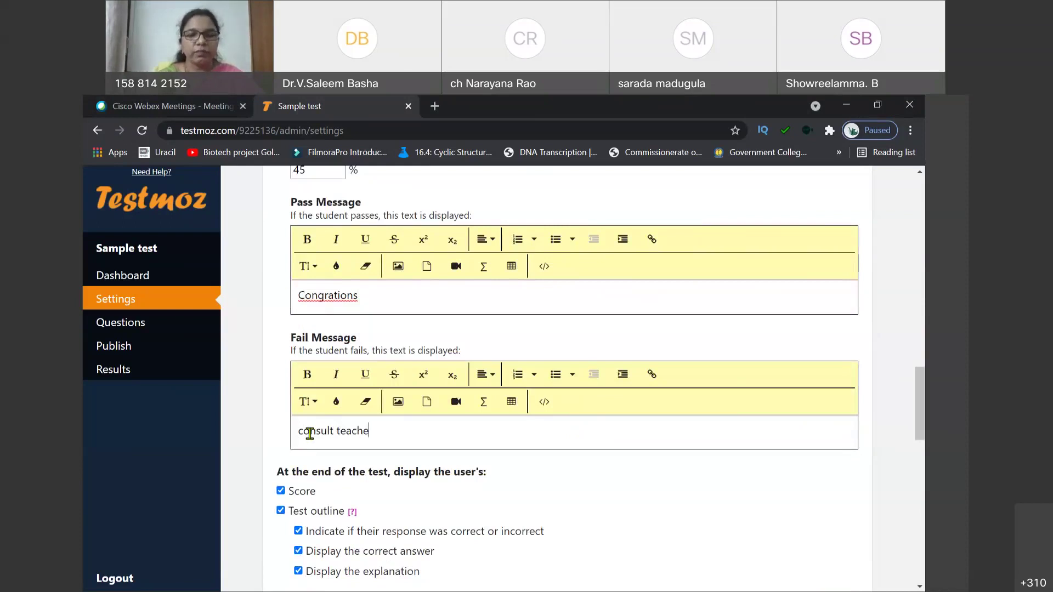
{"action": "type", "text": "r"}
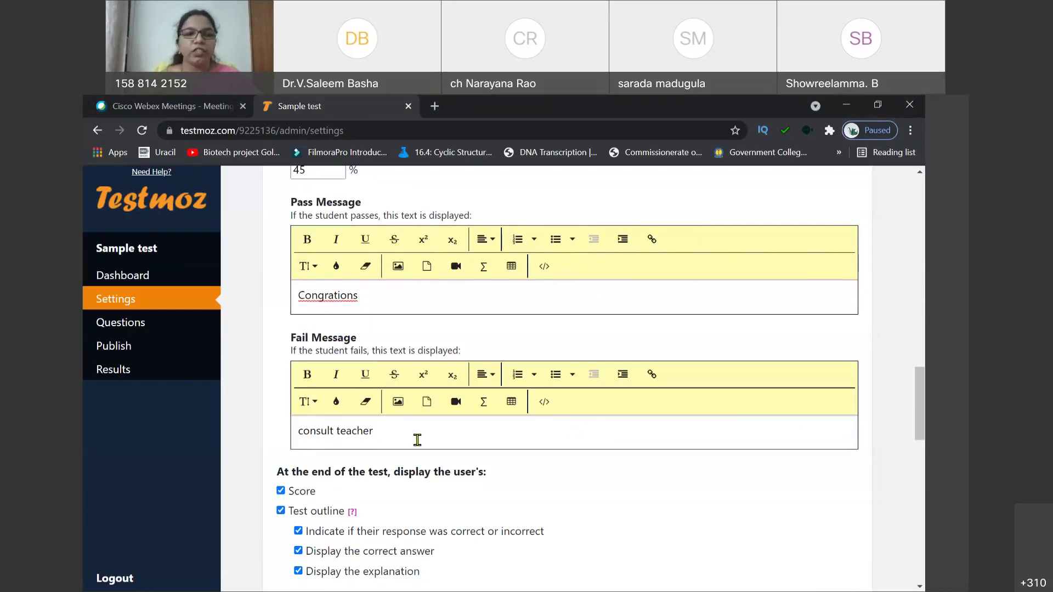
{"action": "scroll", "coordinate": [413, 441], "scroll_direction": "down", "scroll_amount": 2}
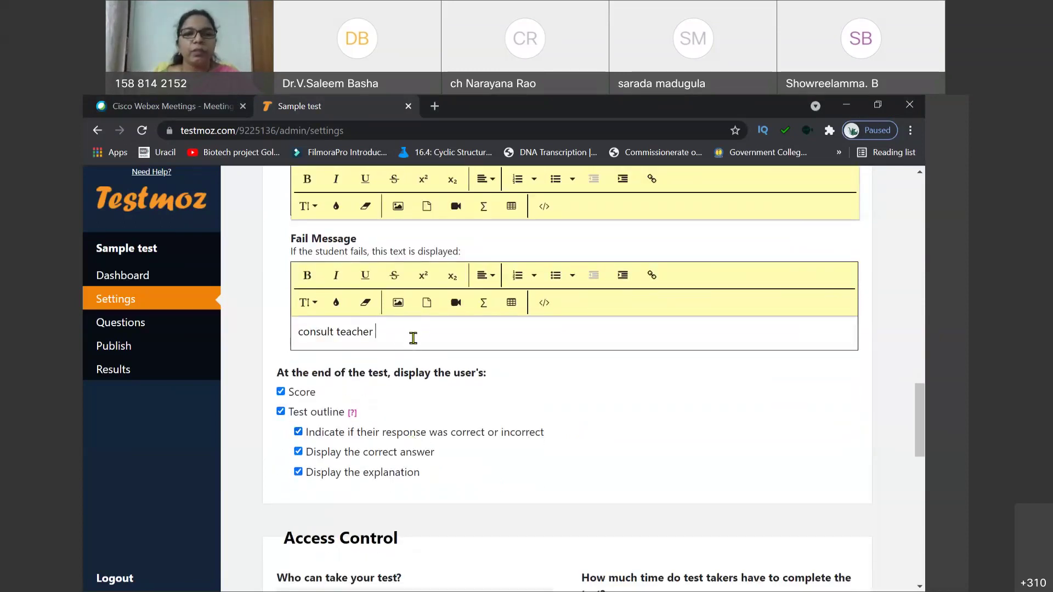
{"action": "scroll", "coordinate": [396, 356], "scroll_direction": "down", "scroll_amount": 2}
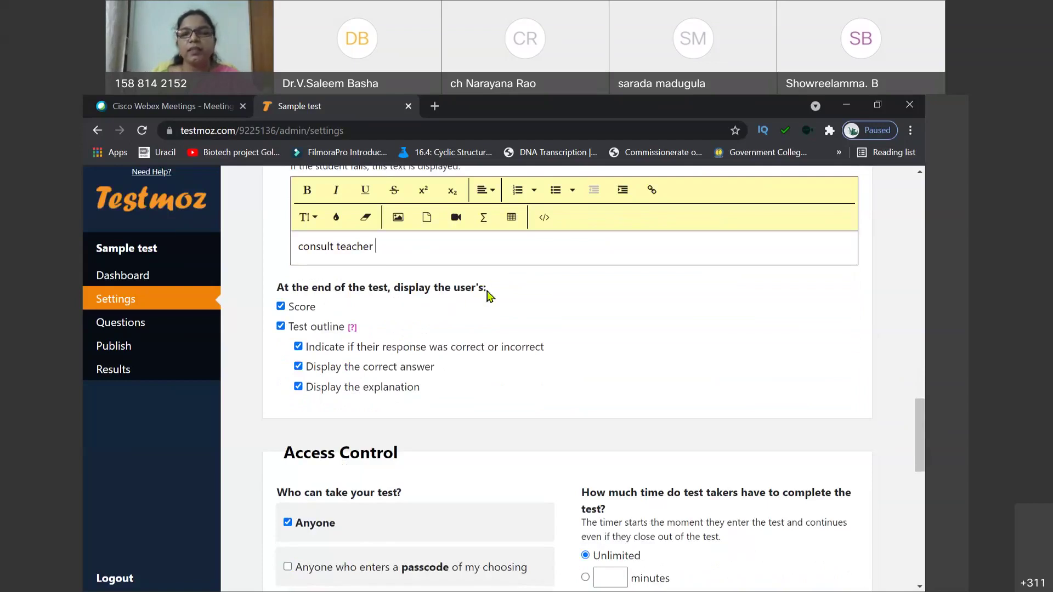
Step: Turn off the end-of-test score and the test outline, including all its sub-options
{"action": "left_click", "coordinate": [282, 307]}
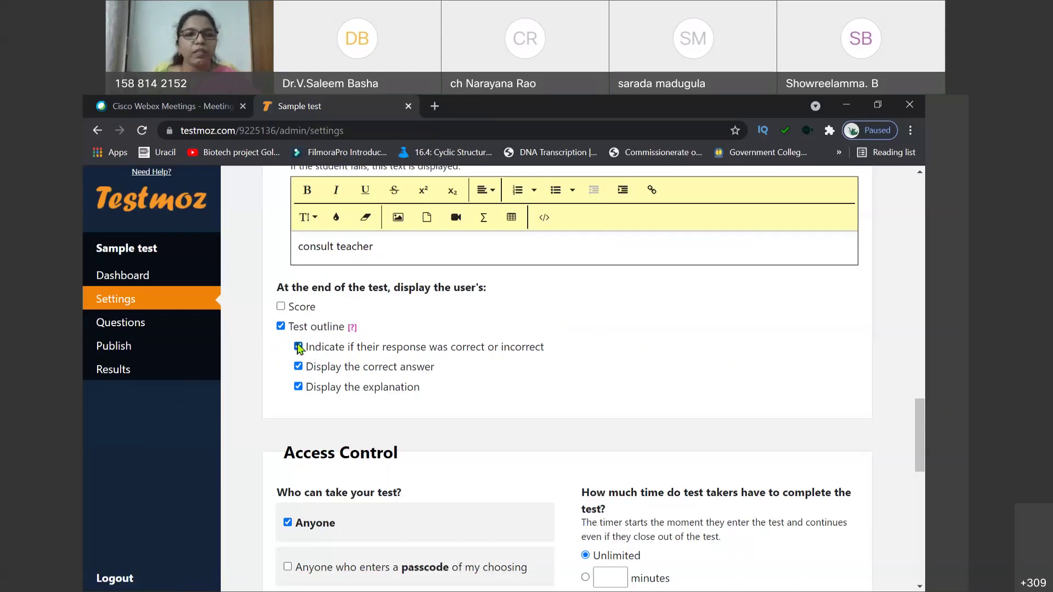
{"action": "left_click", "coordinate": [299, 346]}
{"action": "left_click", "coordinate": [299, 367]}
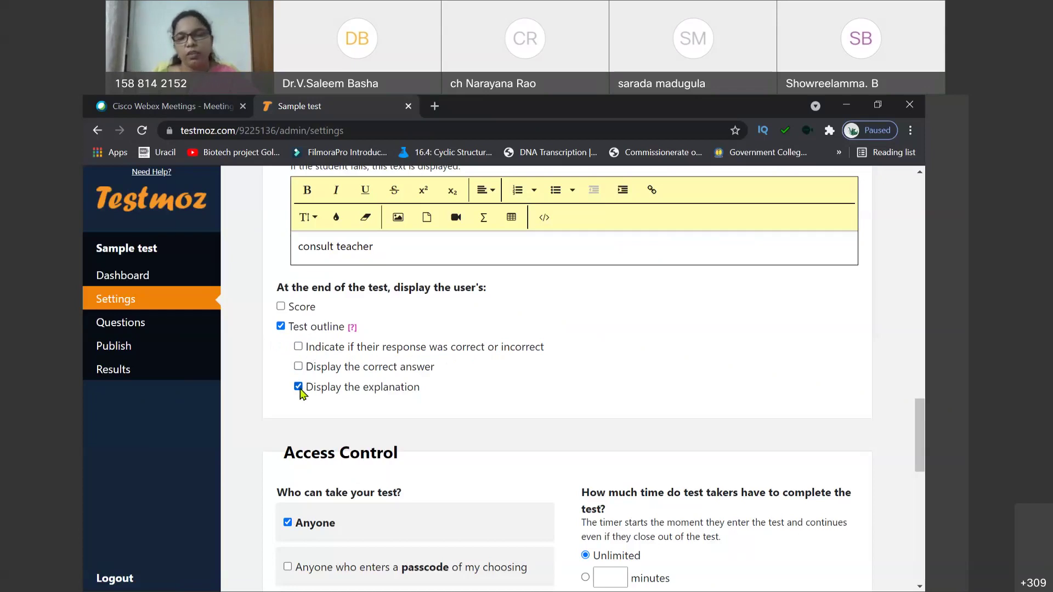
{"action": "left_click", "coordinate": [300, 388]}
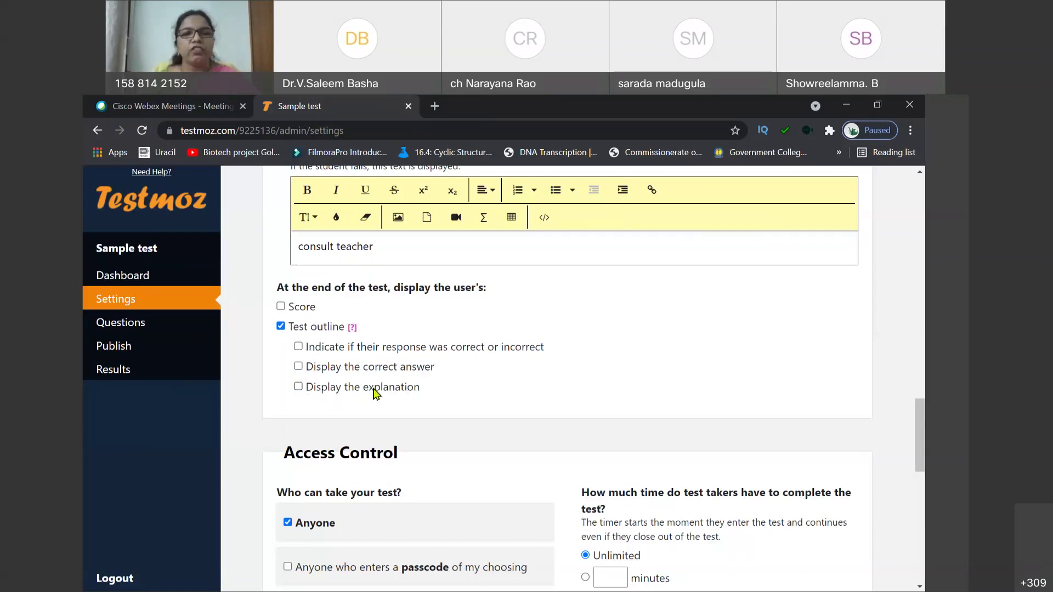
{"action": "left_click", "coordinate": [281, 328]}
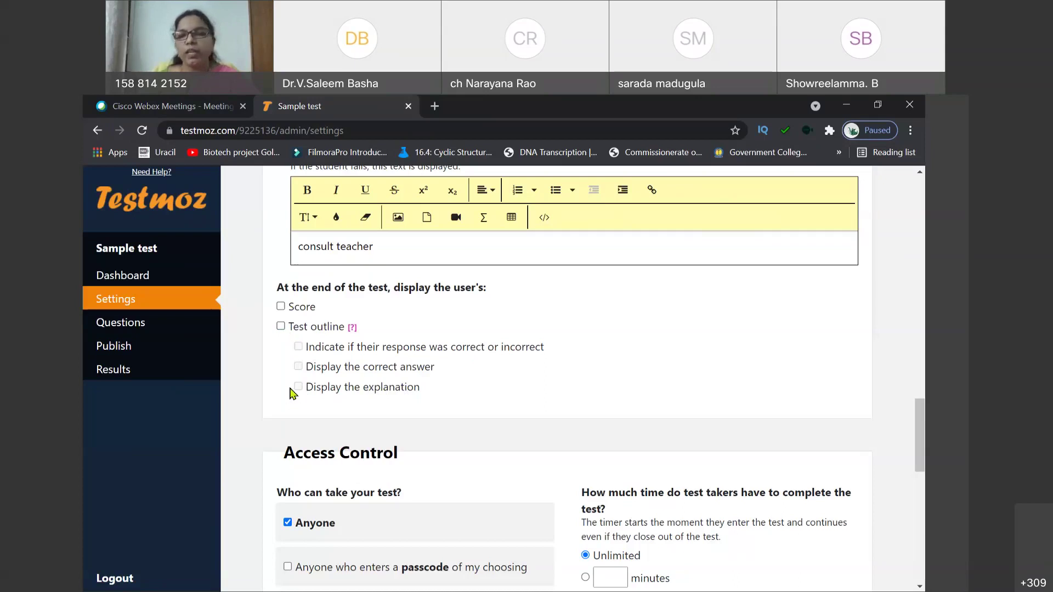
{"action": "scroll", "coordinate": [428, 373], "scroll_direction": "up", "scroll_amount": 2}
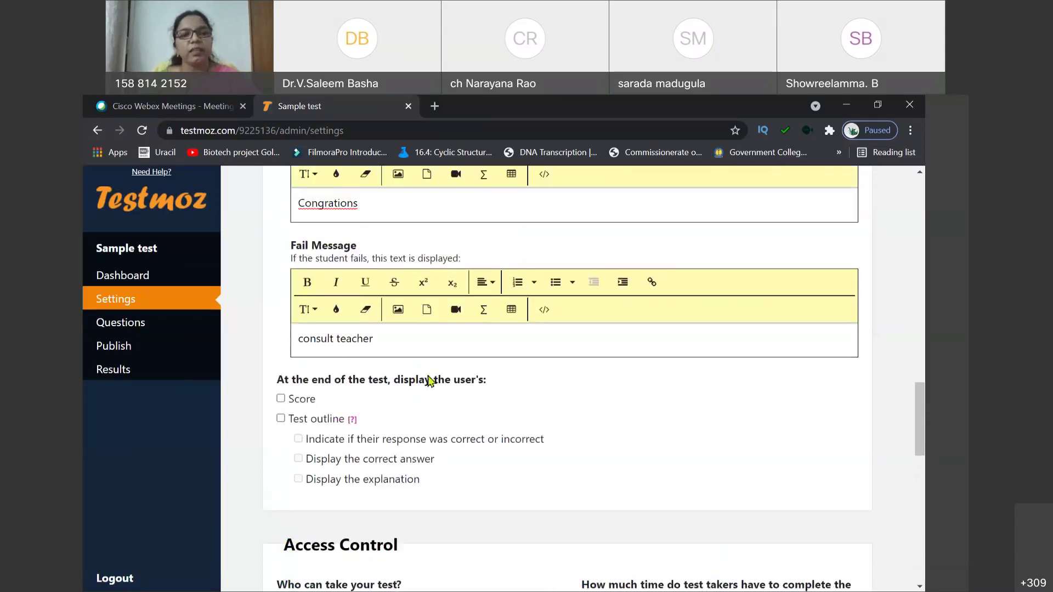
{"action": "scroll", "coordinate": [433, 371], "scroll_direction": "down", "scroll_amount": 5}
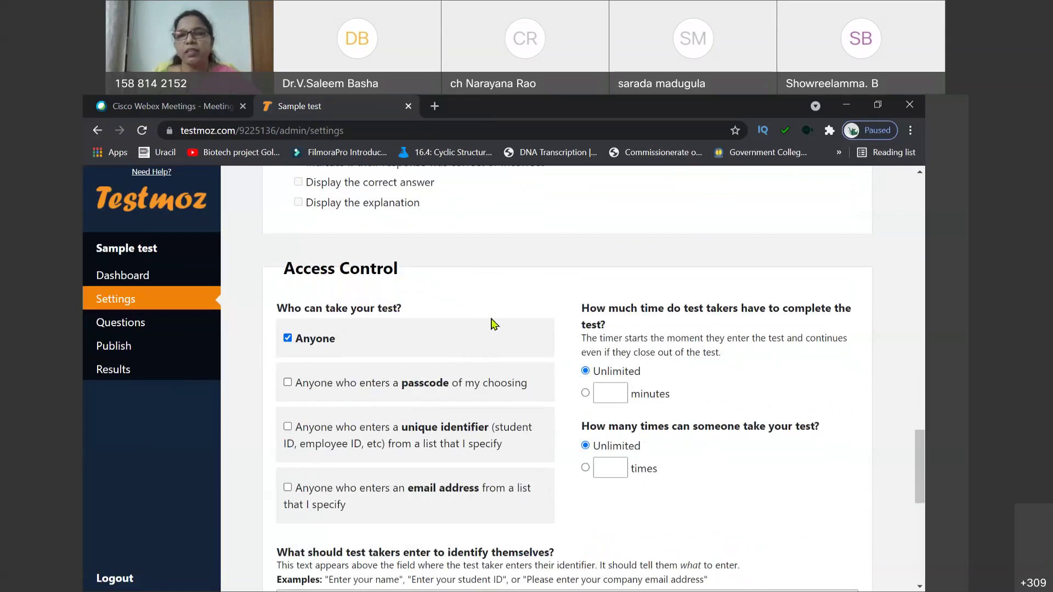
{"action": "scroll", "coordinate": [482, 303], "scroll_direction": "up", "scroll_amount": 5}
{"action": "scroll", "coordinate": [454, 317], "scroll_direction": "up", "scroll_amount": 2}
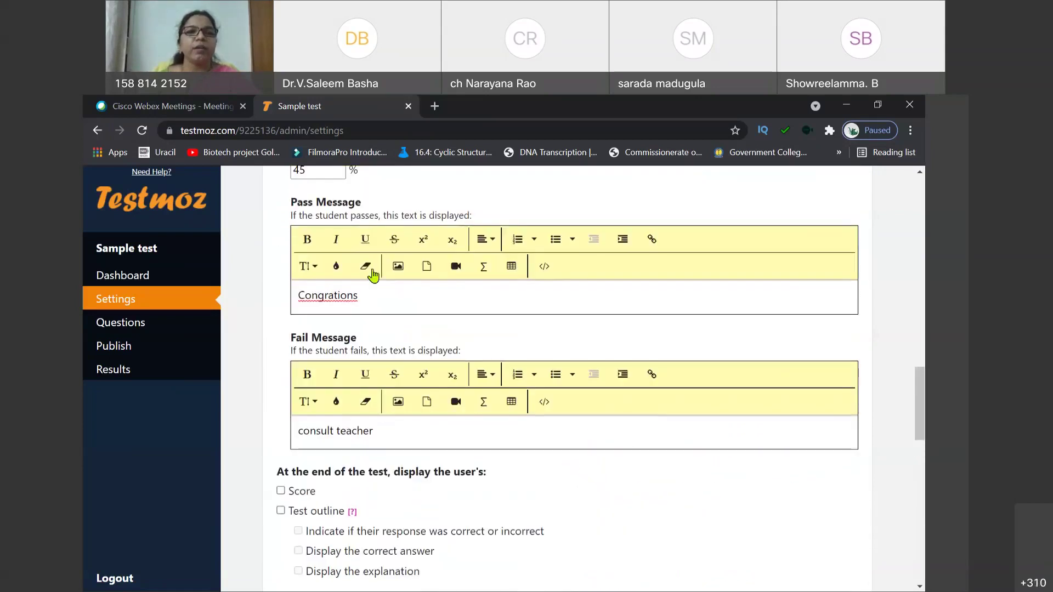
{"action": "scroll", "coordinate": [406, 365], "scroll_direction": "down", "scroll_amount": 7}
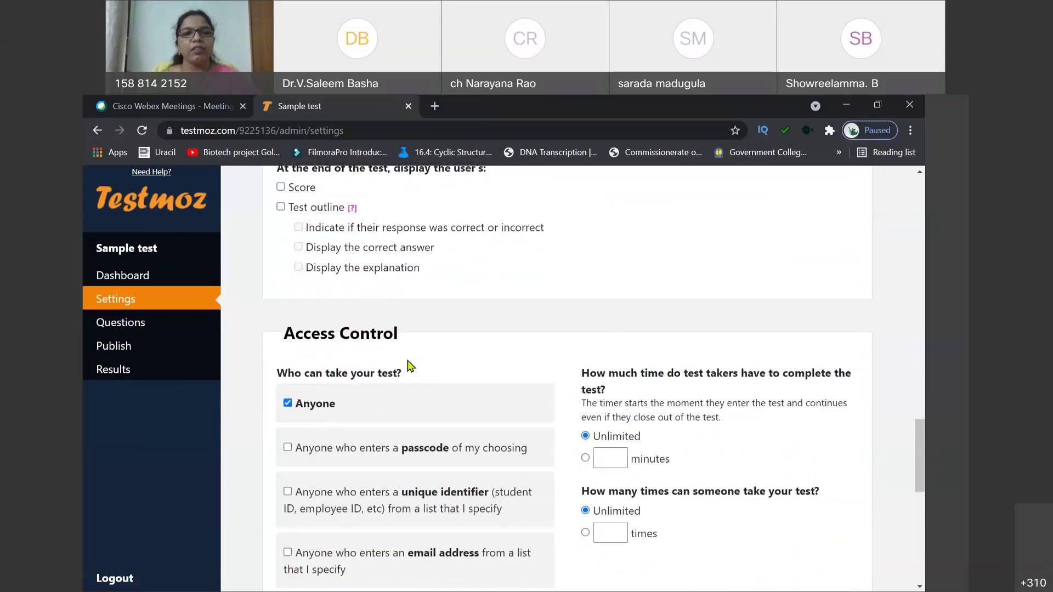
{"action": "scroll", "coordinate": [424, 336], "scroll_direction": "down", "scroll_amount": 1}
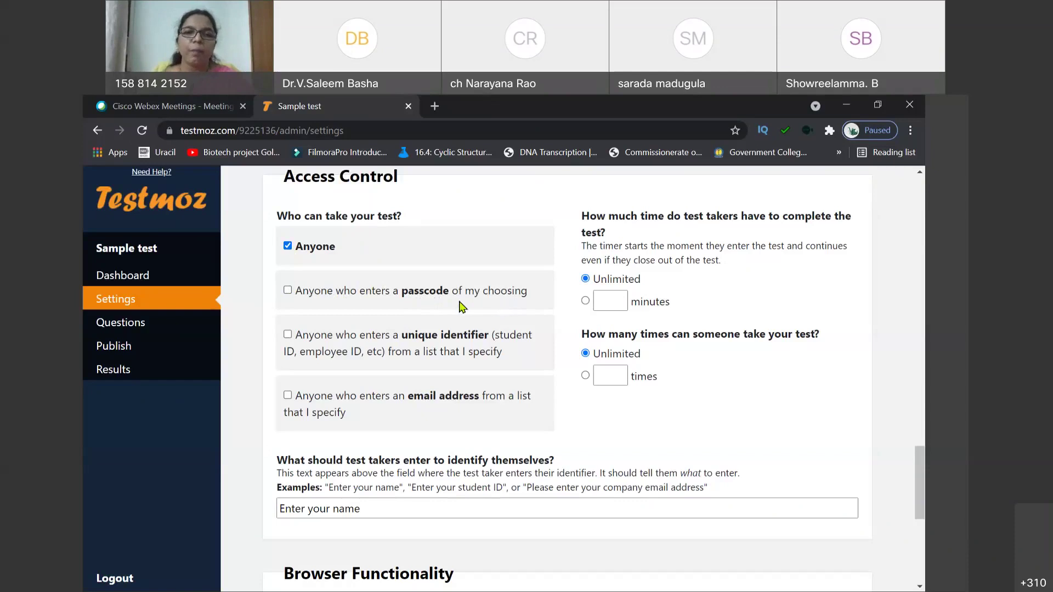
{"action": "left_click", "coordinate": [287, 291]}
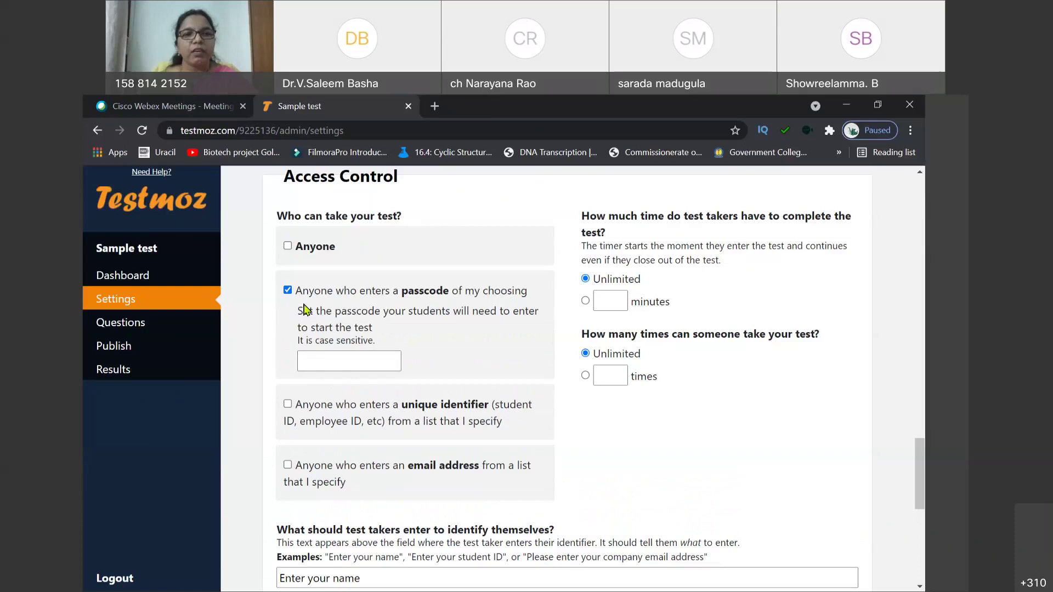
Step: Require a passcode to take the test and fill in the chosen passcode
{"action": "left_click", "coordinate": [287, 291]}
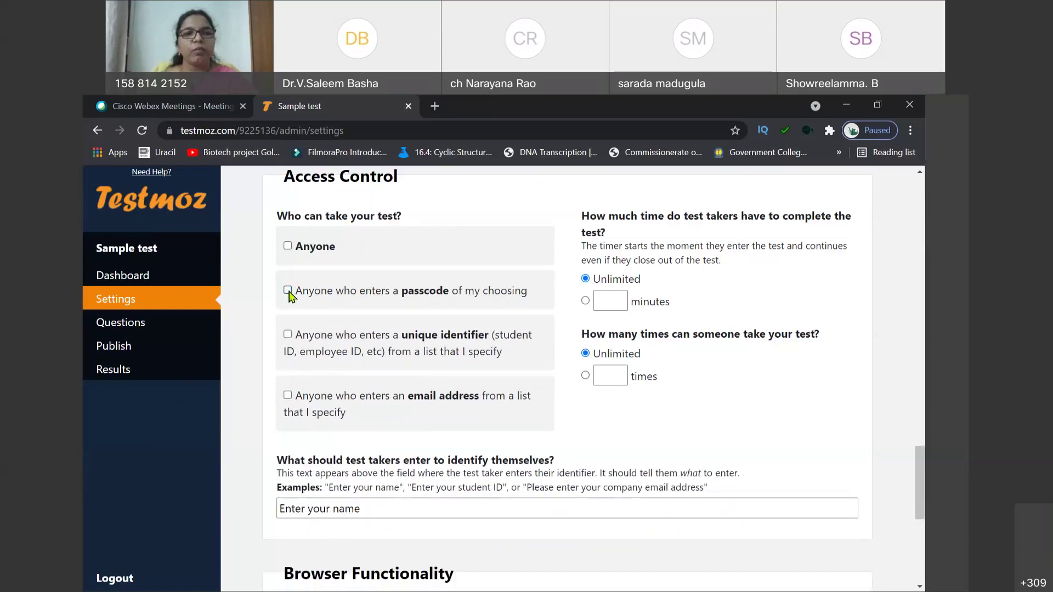
{"action": "left_click", "coordinate": [288, 291]}
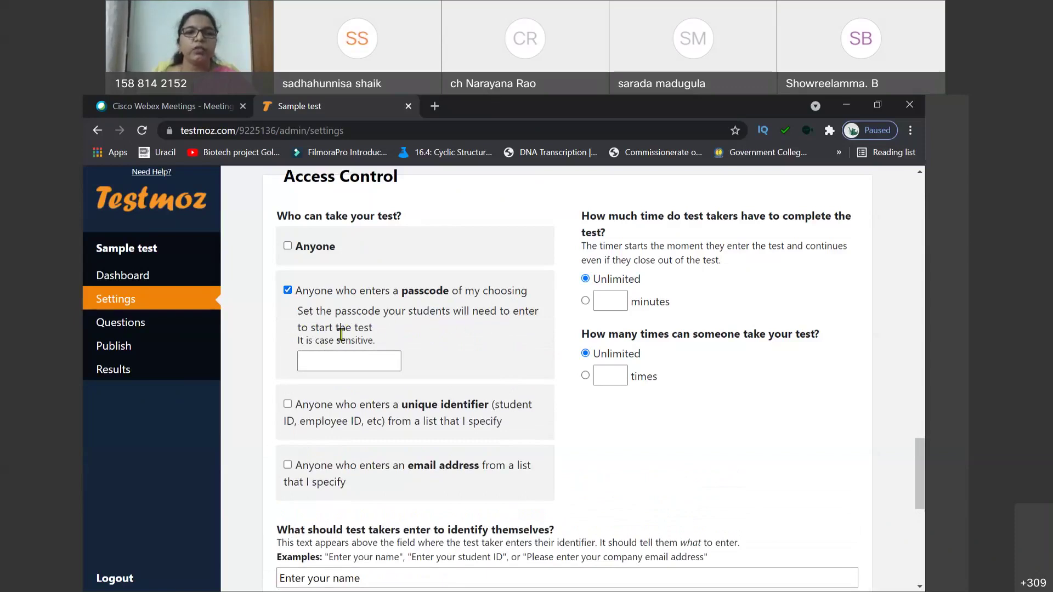
{"action": "left_click", "coordinate": [364, 366]}
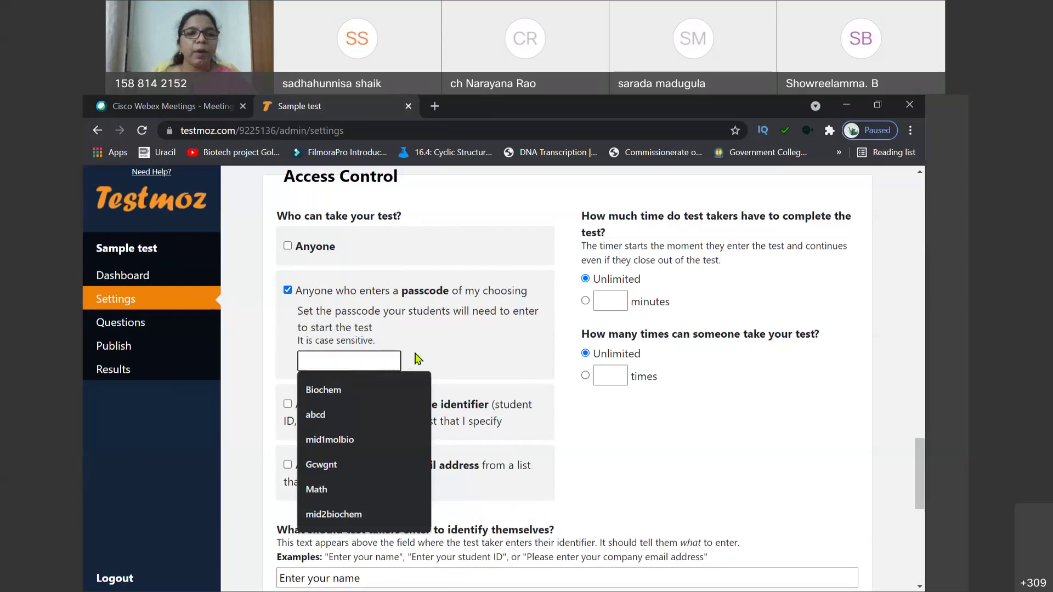
{"action": "left_click", "coordinate": [448, 355]}
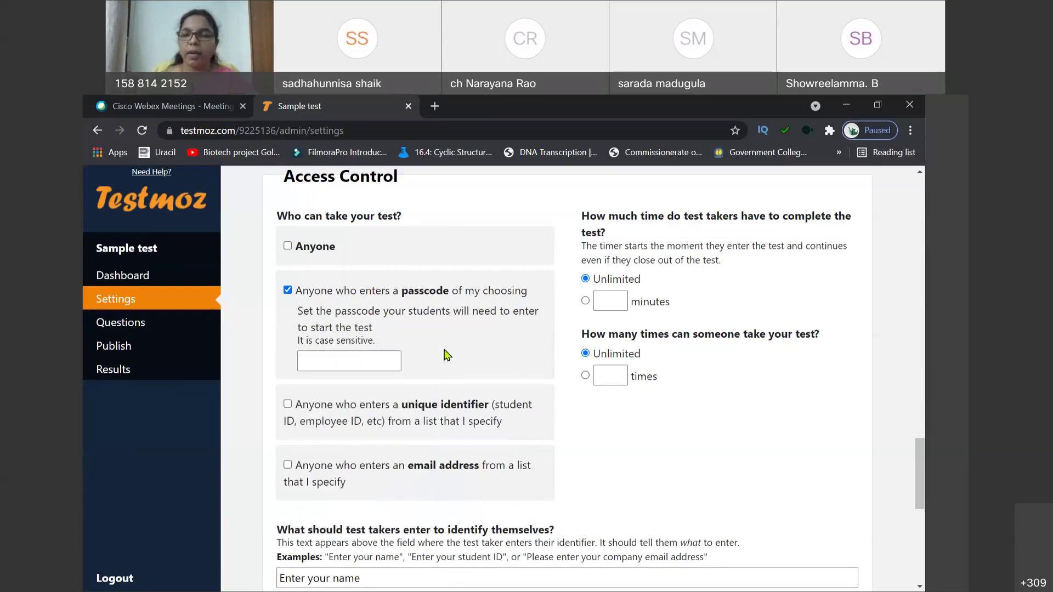
{"action": "left_click", "coordinate": [386, 359]}
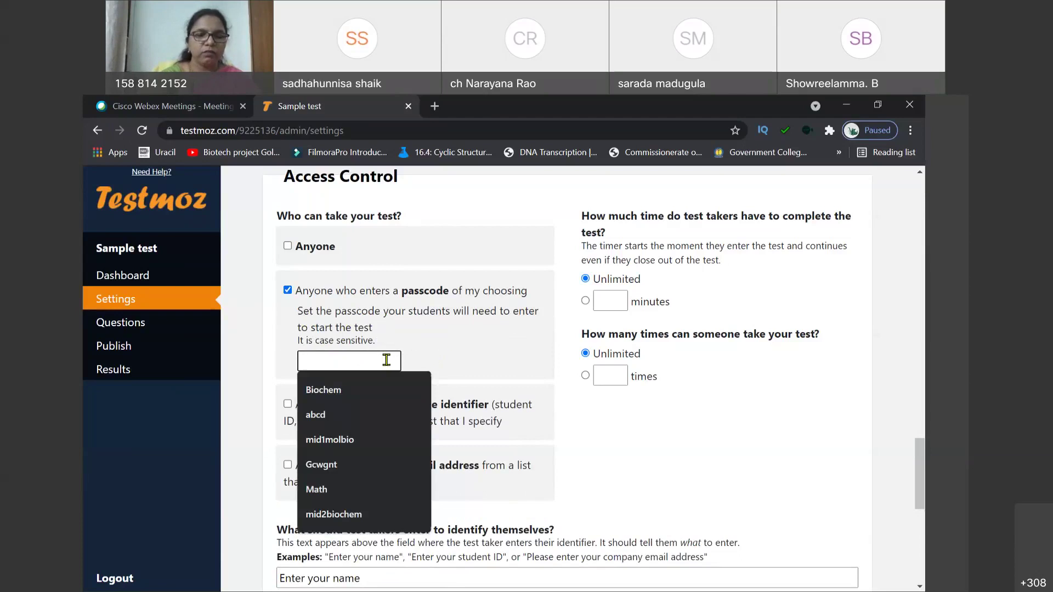
{"action": "type", "text": "testmoz"}
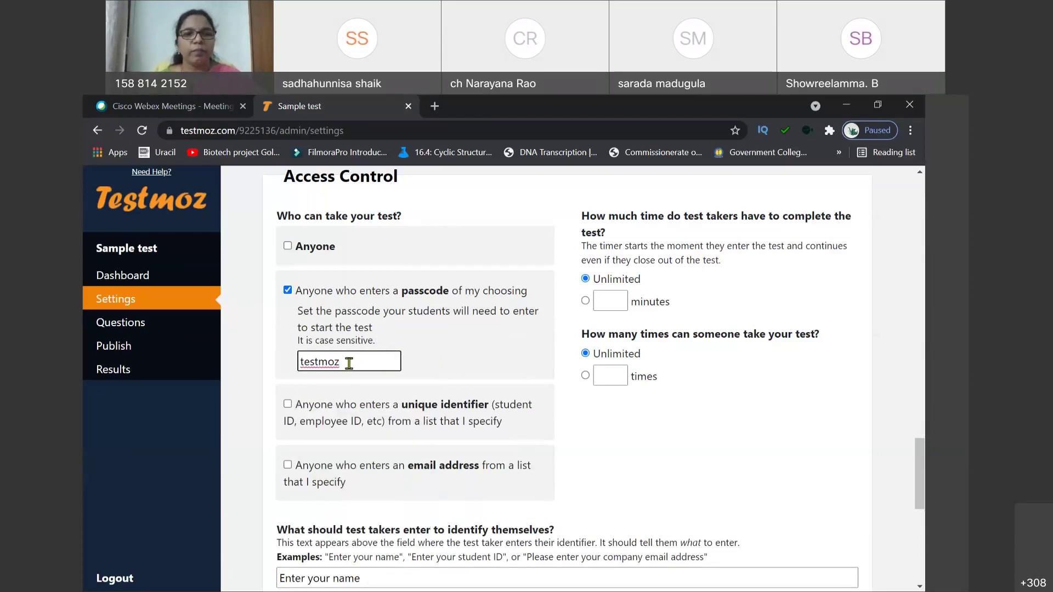
{"action": "left_click_drag", "start_coordinate": [342, 362], "coordinate": [298, 363]}
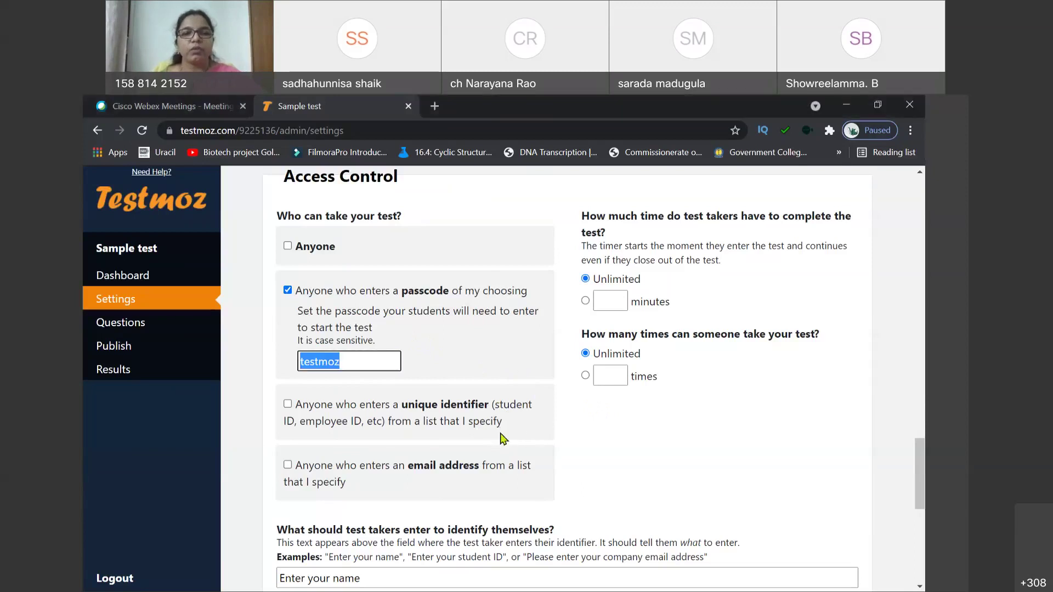
{"action": "left_click", "coordinate": [458, 376]}
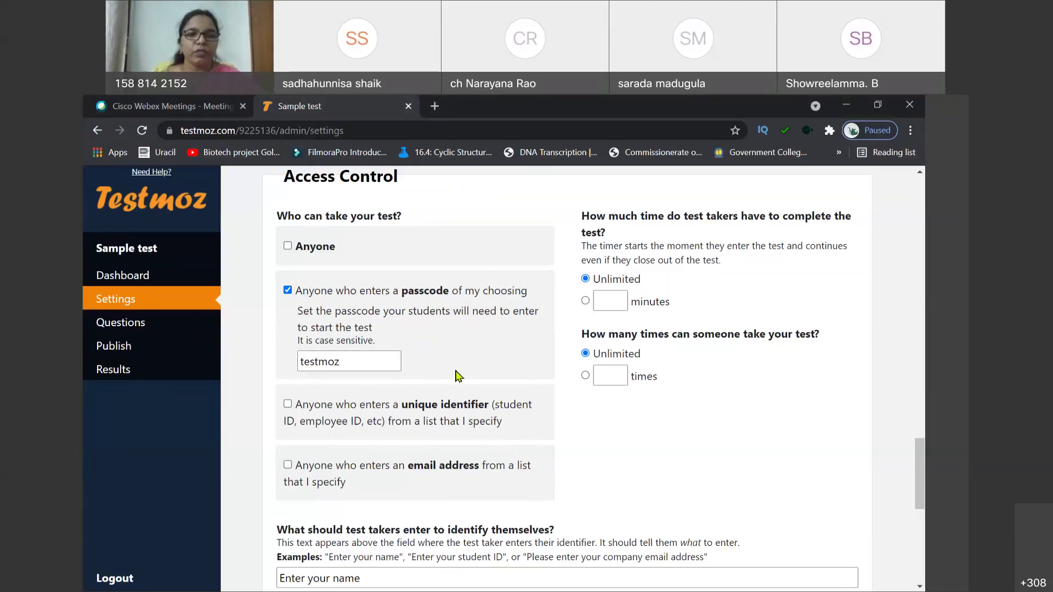
{"action": "scroll", "coordinate": [457, 376], "scroll_direction": "down", "scroll_amount": 2}
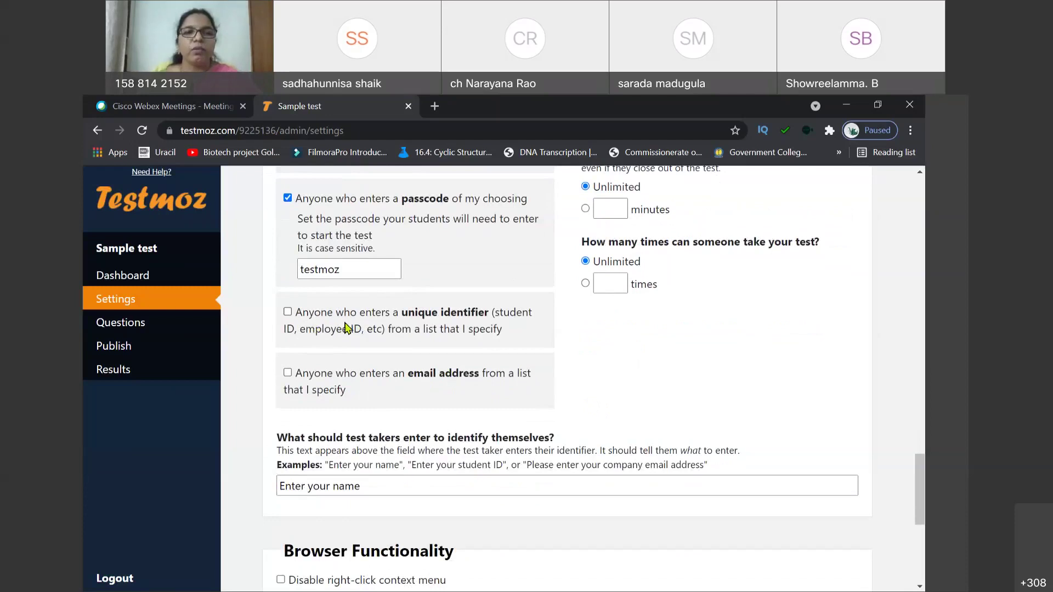
{"action": "scroll", "coordinate": [378, 386], "scroll_direction": "up", "scroll_amount": 2}
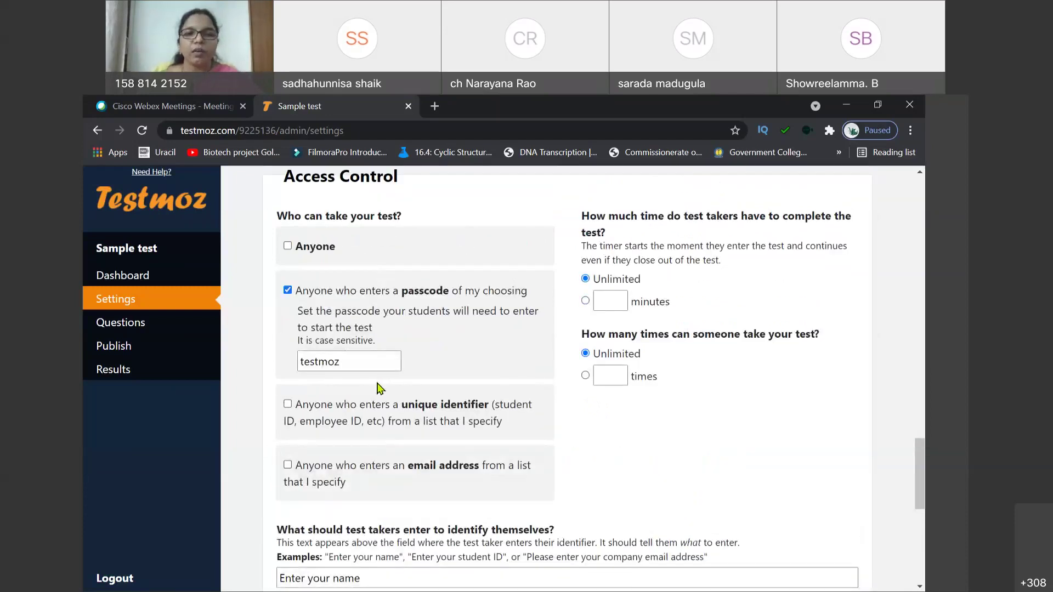
{"action": "scroll", "coordinate": [378, 386], "scroll_direction": "down", "scroll_amount": 2}
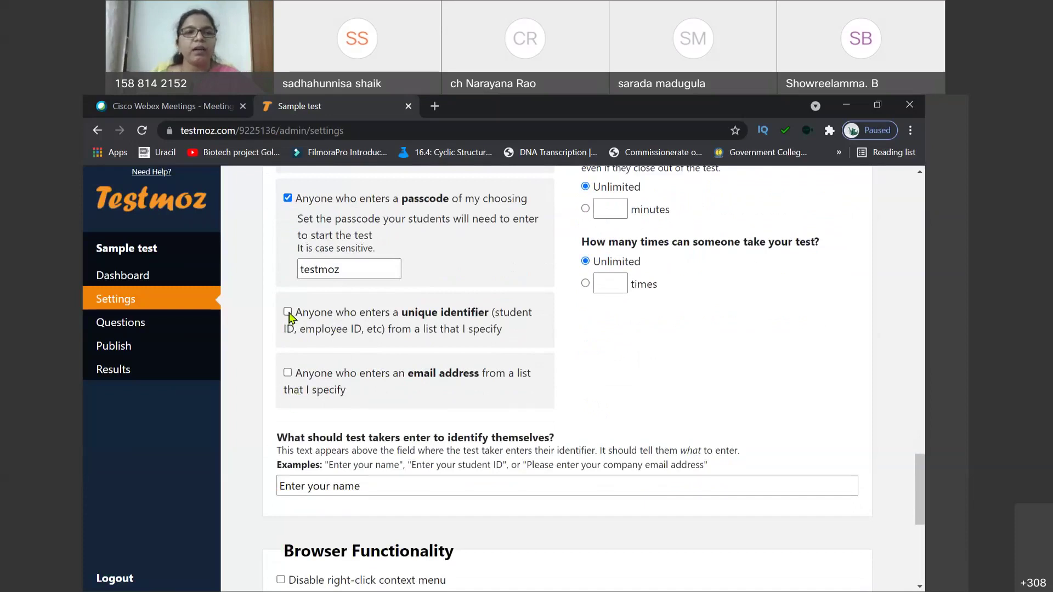
Step: Try the 'Anyone who enters a unique identifier' access option, then dismiss the members-only notice
{"action": "left_click", "coordinate": [288, 313]}
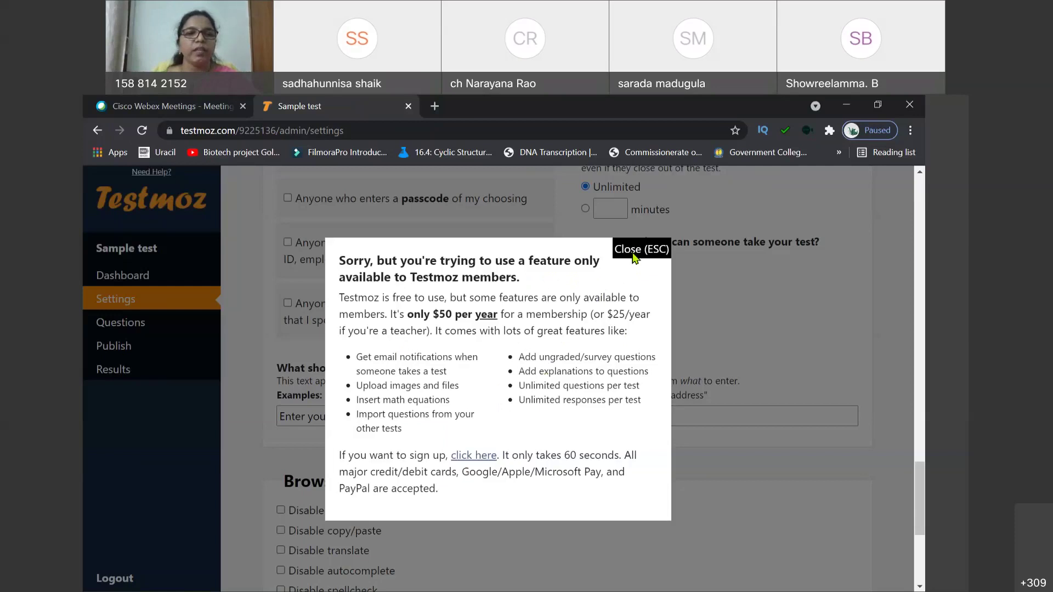
{"action": "left_click", "coordinate": [633, 257]}
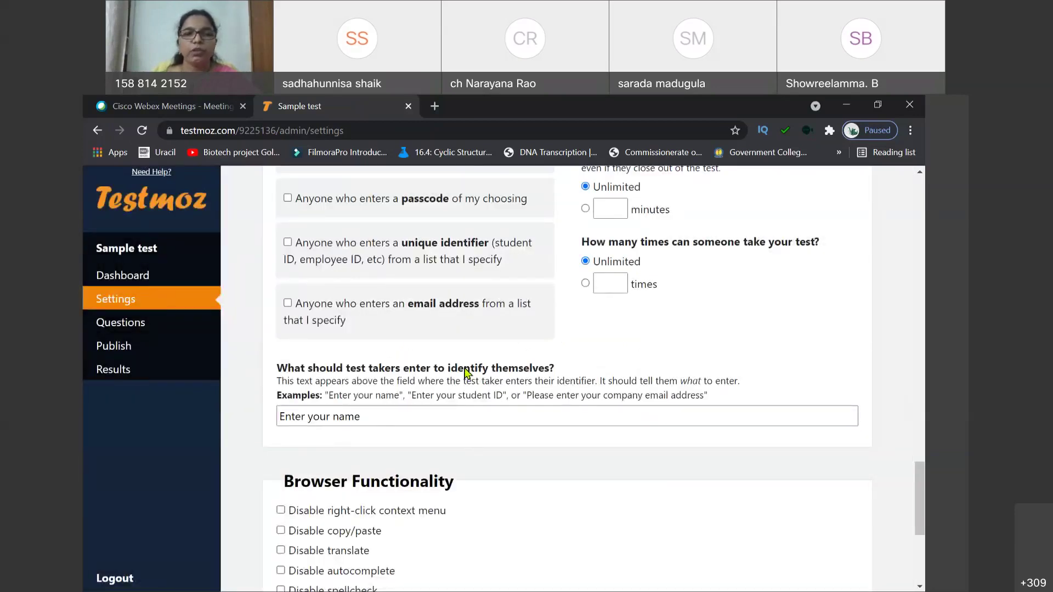
Step: Switch test access back to 'Anyone who enters a passcode of my choosing'
{"action": "scroll", "coordinate": [409, 370], "scroll_direction": "up", "scroll_amount": 2}
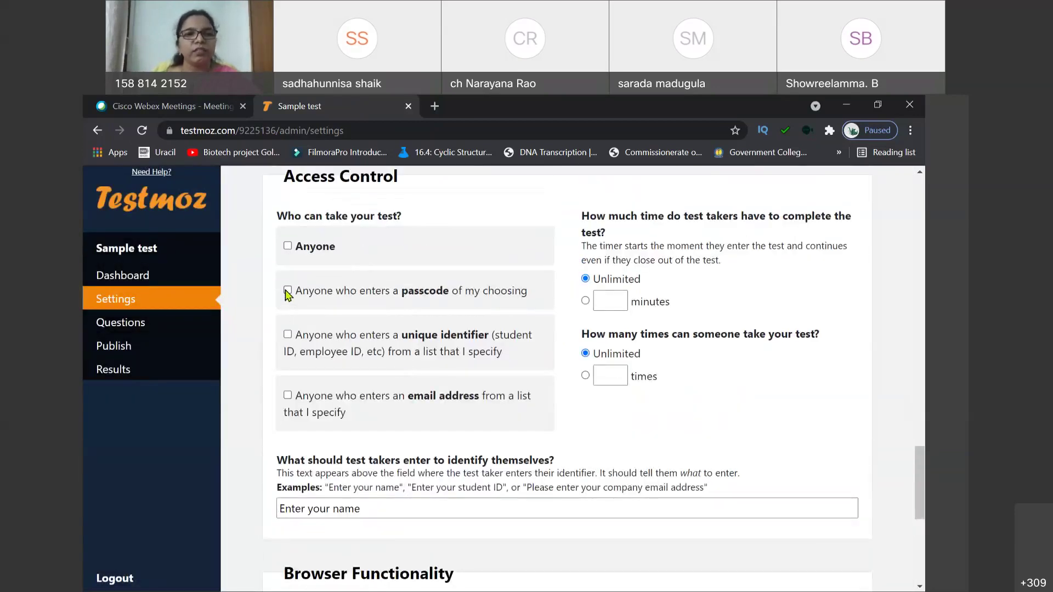
{"action": "left_click", "coordinate": [287, 291]}
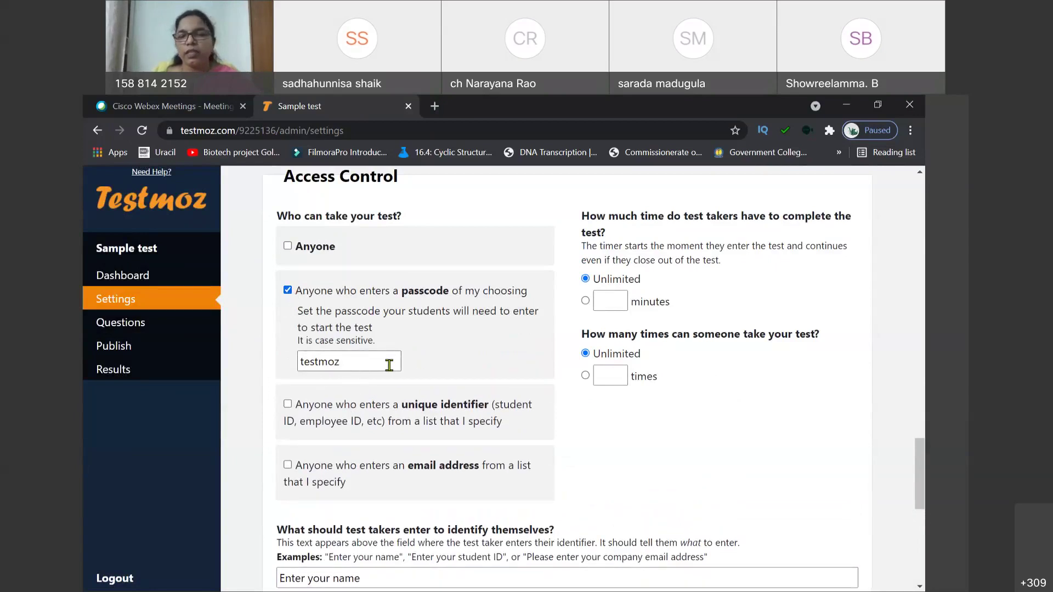
{"action": "scroll", "coordinate": [530, 382], "scroll_direction": "up", "scroll_amount": 2}
{"action": "scroll", "coordinate": [529, 387], "scroll_direction": "down", "scroll_amount": 2}
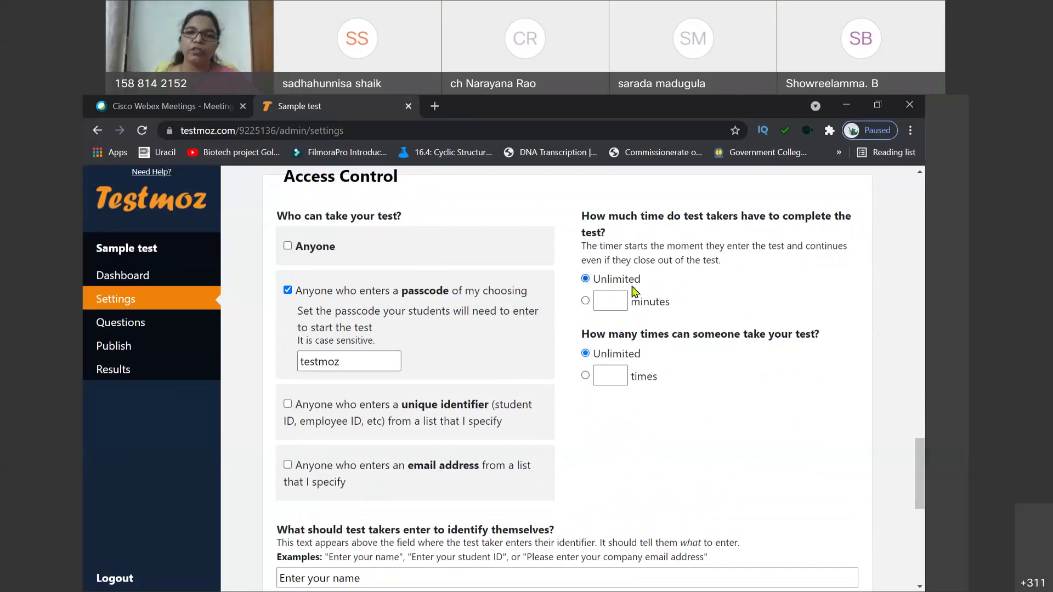
Step: Give test takers a 25-minute time limit instead of unlimited time
{"action": "left_click", "coordinate": [609, 305]}
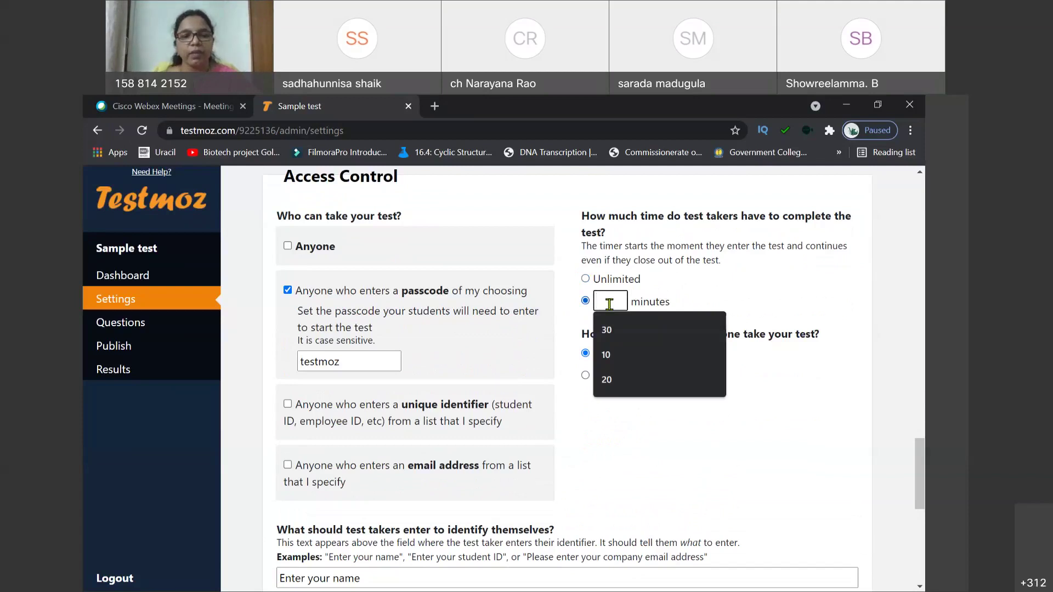
{"action": "type", "text": "25"}
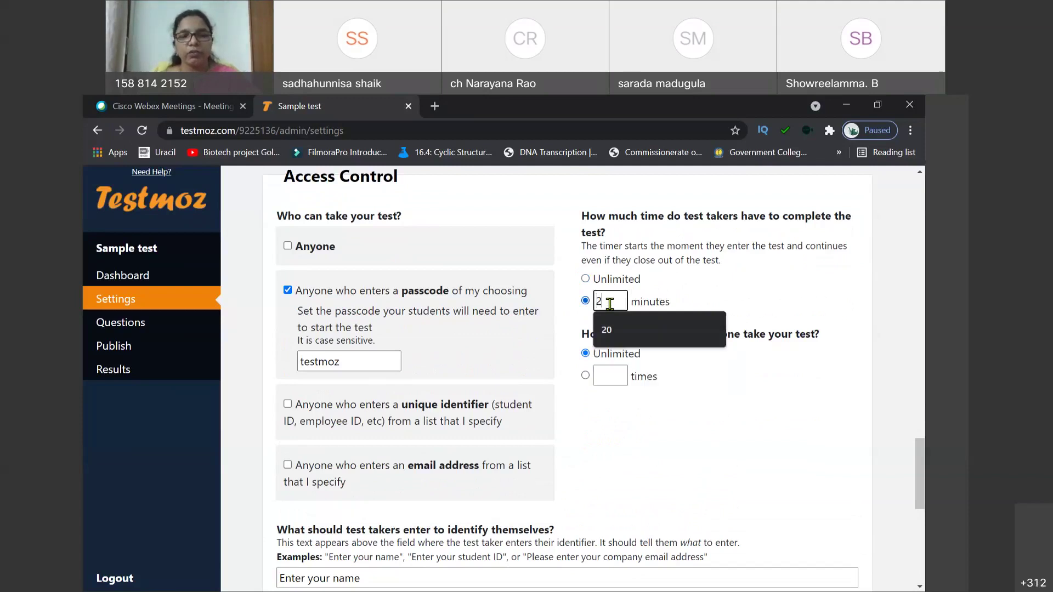
{"action": "left_click", "coordinate": [706, 296]}
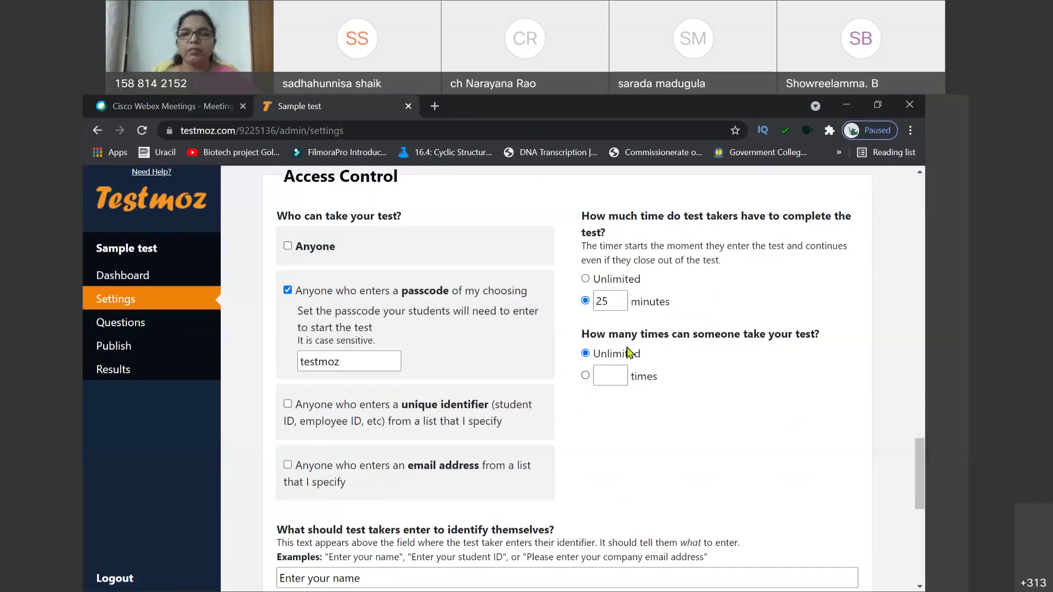
{"action": "left_click", "coordinate": [617, 301]}
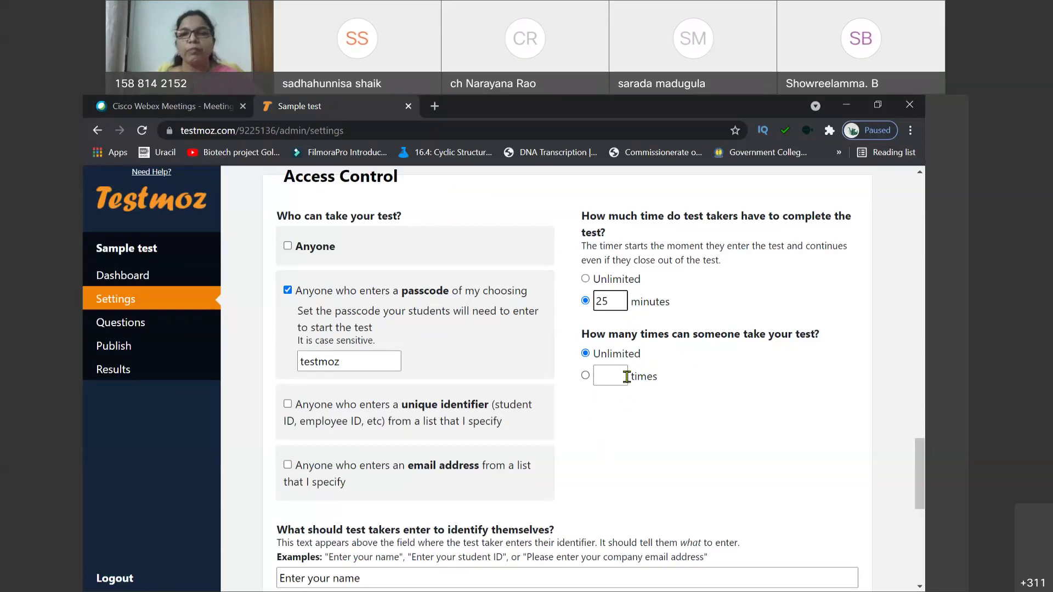
Step: Limit each test taker to 2 attempts at the test
{"action": "left_click", "coordinate": [604, 376]}
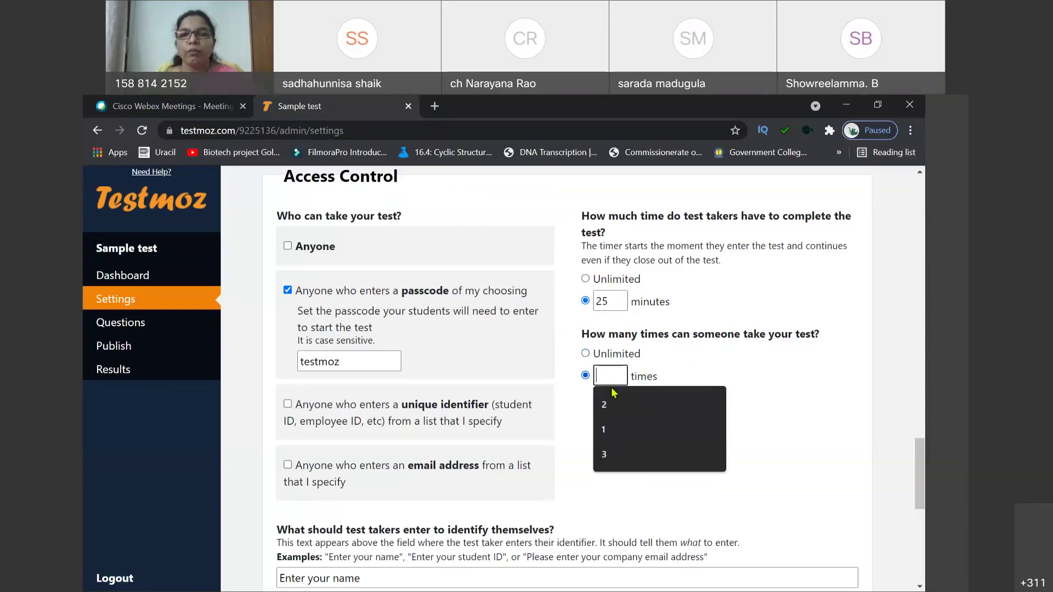
{"action": "type", "text": "2"}
{"action": "left_click", "coordinate": [623, 449]}
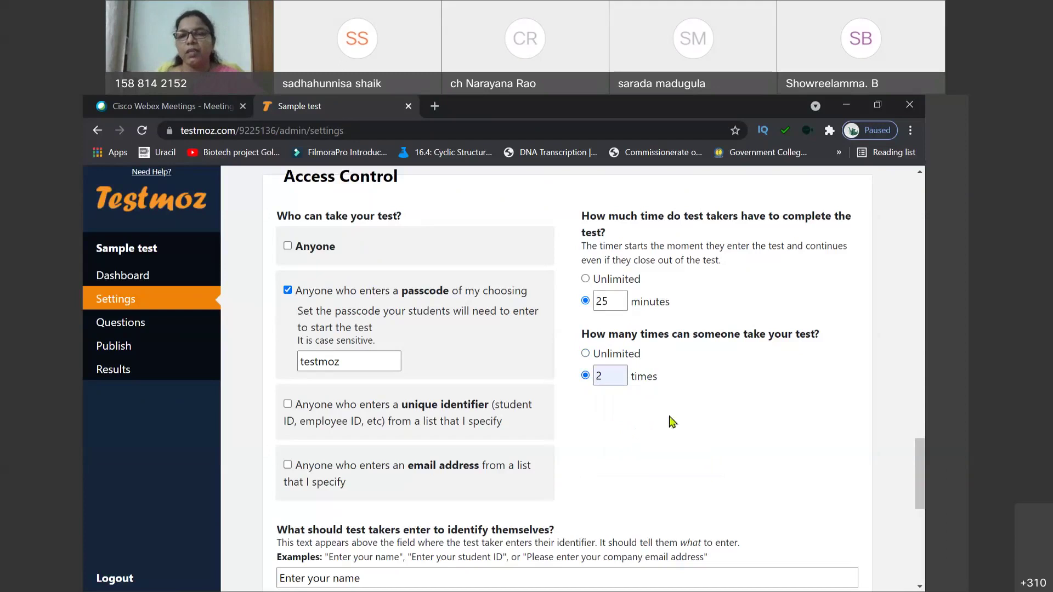
{"action": "left_click", "coordinate": [620, 376]}
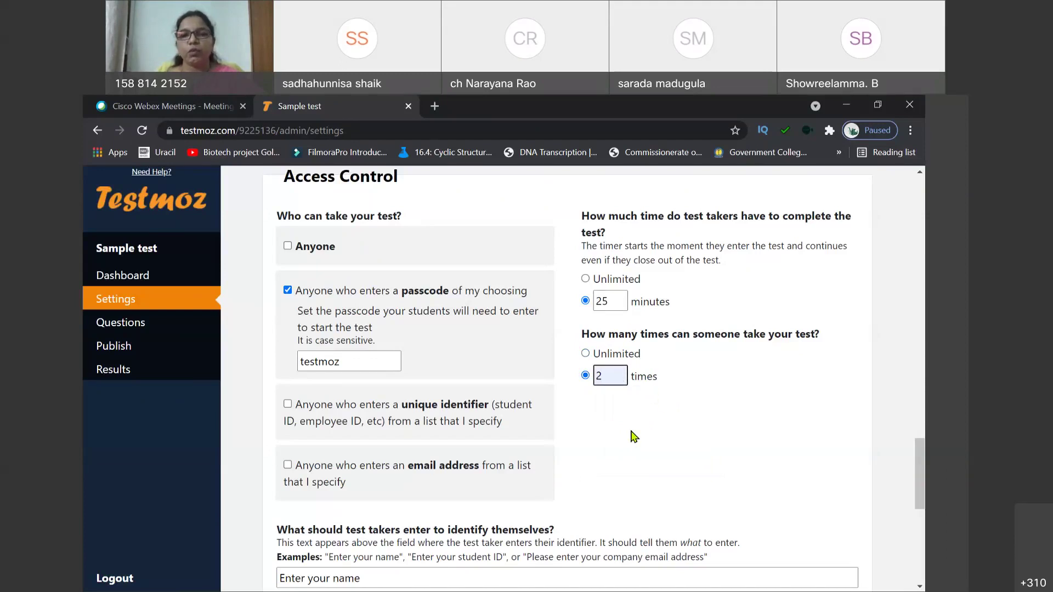
{"action": "scroll", "coordinate": [634, 436], "scroll_direction": "down", "scroll_amount": 2}
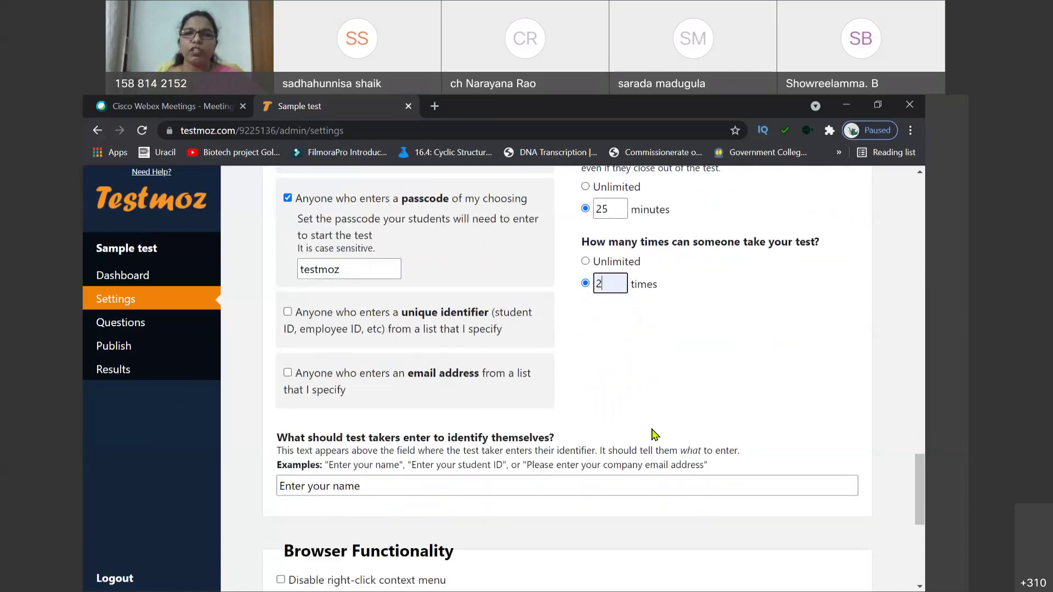
{"action": "scroll", "coordinate": [652, 435], "scroll_direction": "up", "scroll_amount": 2}
{"action": "scroll", "coordinate": [653, 434], "scroll_direction": "down", "scroll_amount": 2}
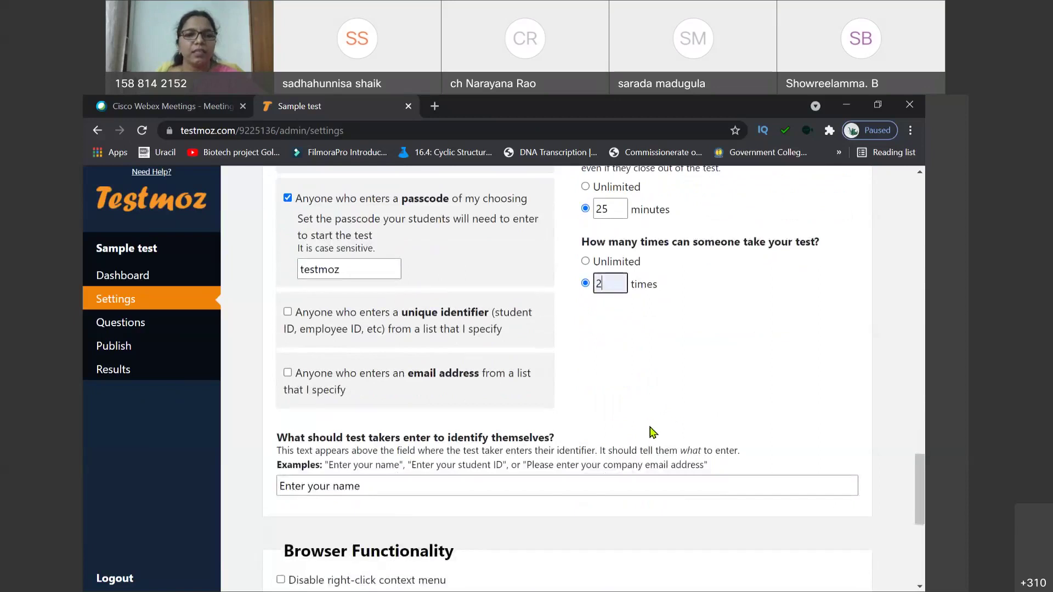
{"action": "scroll", "coordinate": [649, 432], "scroll_direction": "down", "scroll_amount": 2}
{"action": "scroll", "coordinate": [648, 436], "scroll_direction": "up", "scroll_amount": 2}
{"action": "scroll", "coordinate": [647, 436], "scroll_direction": "up", "scroll_amount": 3}
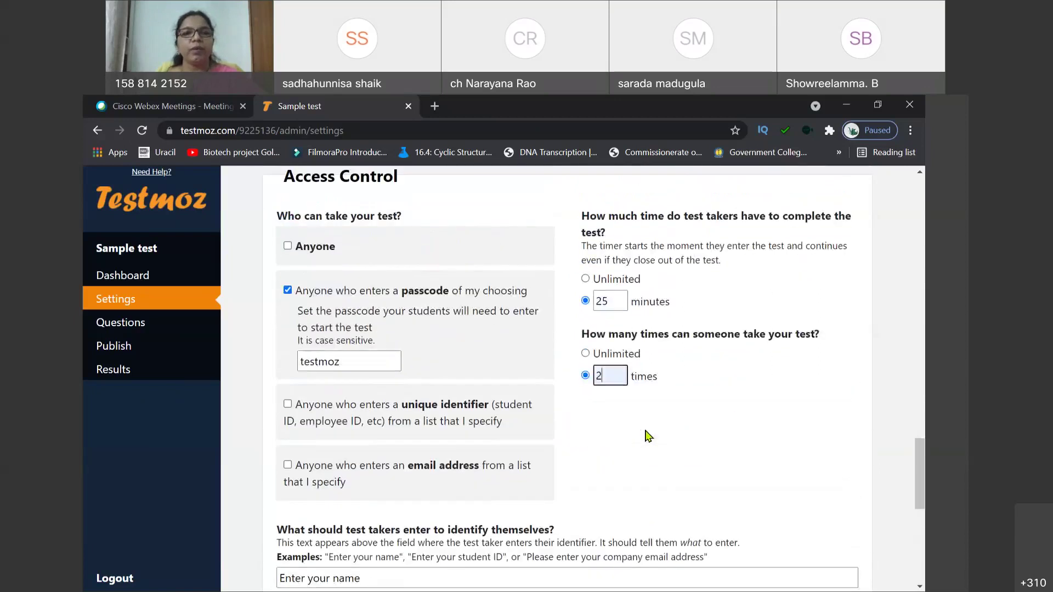
{"action": "scroll", "coordinate": [504, 407], "scroll_direction": "up", "scroll_amount": 12}
{"action": "scroll", "coordinate": [503, 407], "scroll_direction": "up", "scroll_amount": 15}
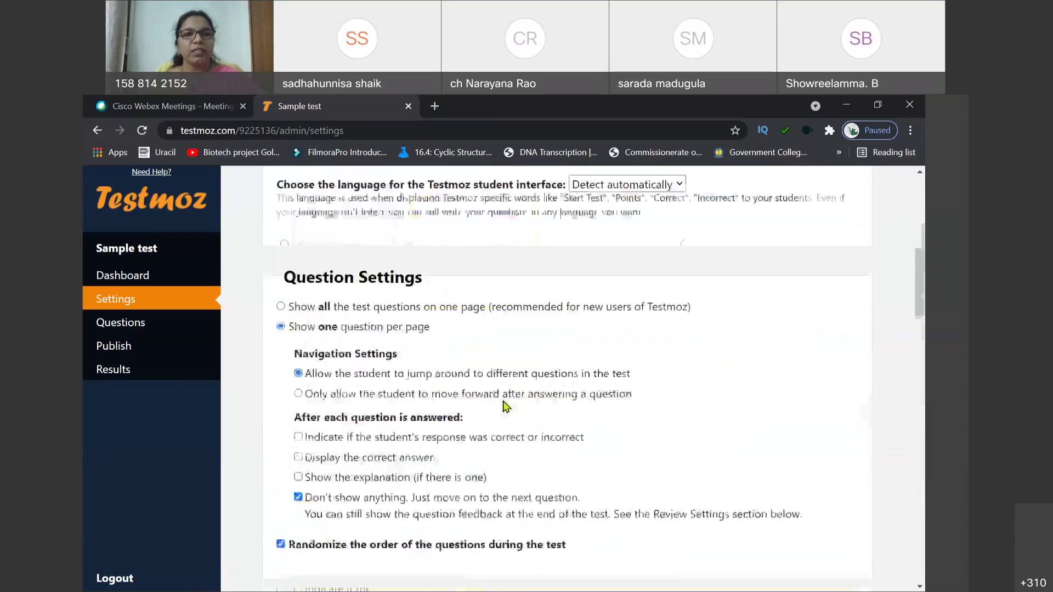
{"action": "scroll", "coordinate": [505, 407], "scroll_direction": "down", "scroll_amount": 8}
{"action": "scroll", "coordinate": [504, 407], "scroll_direction": "down", "scroll_amount": 3}
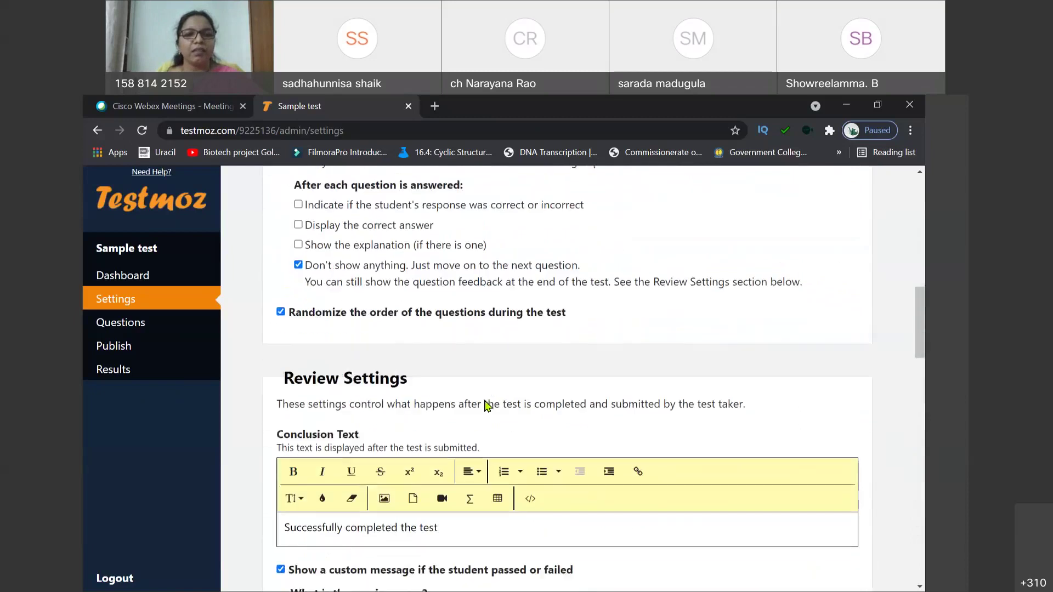
{"action": "scroll", "coordinate": [486, 407], "scroll_direction": "down", "scroll_amount": 3}
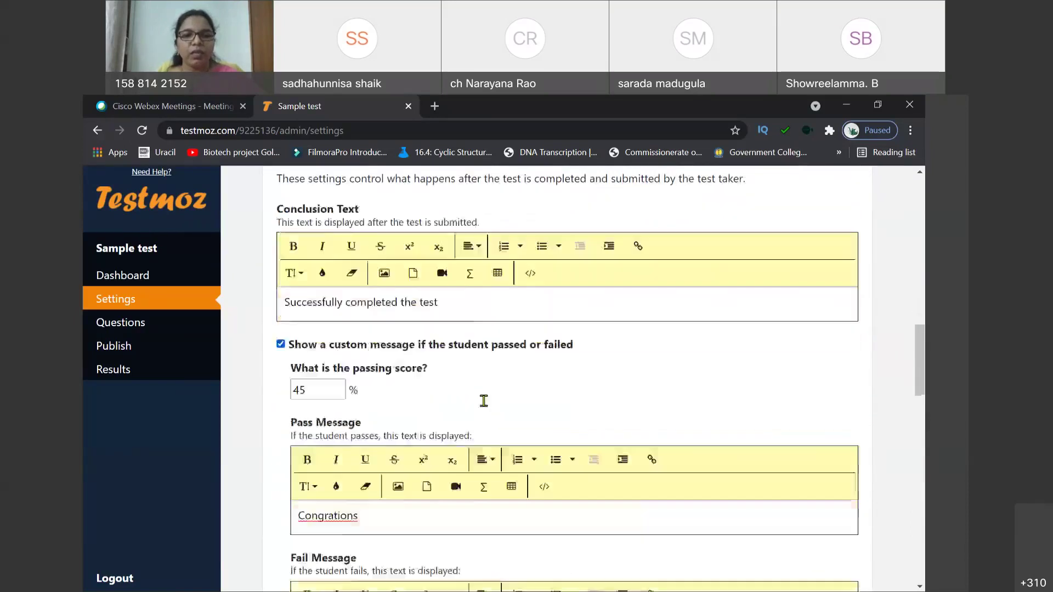
{"action": "scroll", "coordinate": [486, 407], "scroll_direction": "down", "scroll_amount": 1}
{"action": "scroll", "coordinate": [485, 407], "scroll_direction": "down", "scroll_amount": 5}
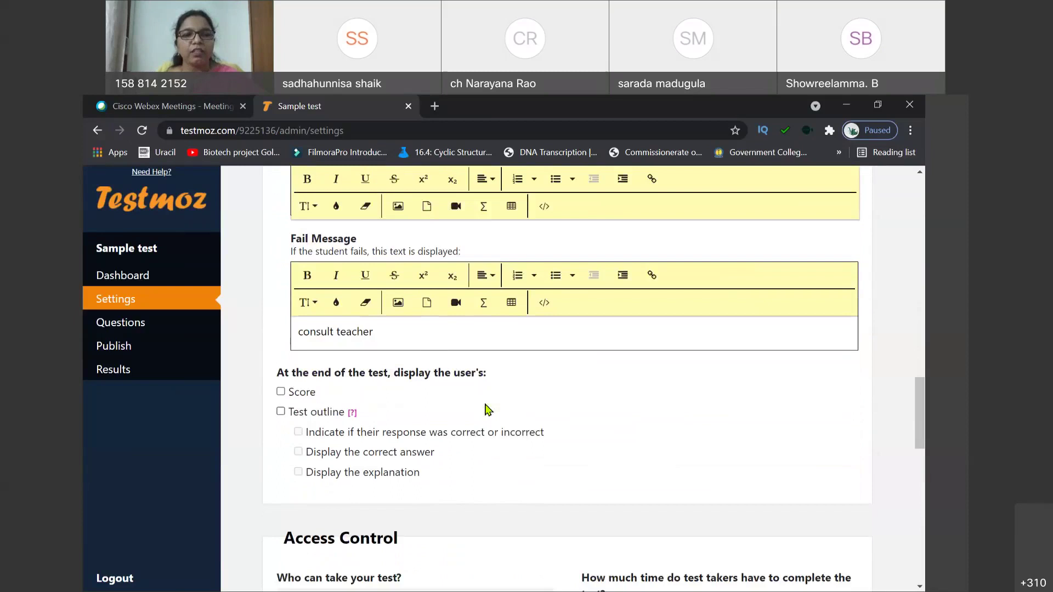
{"action": "scroll", "coordinate": [489, 411], "scroll_direction": "down", "scroll_amount": 2}
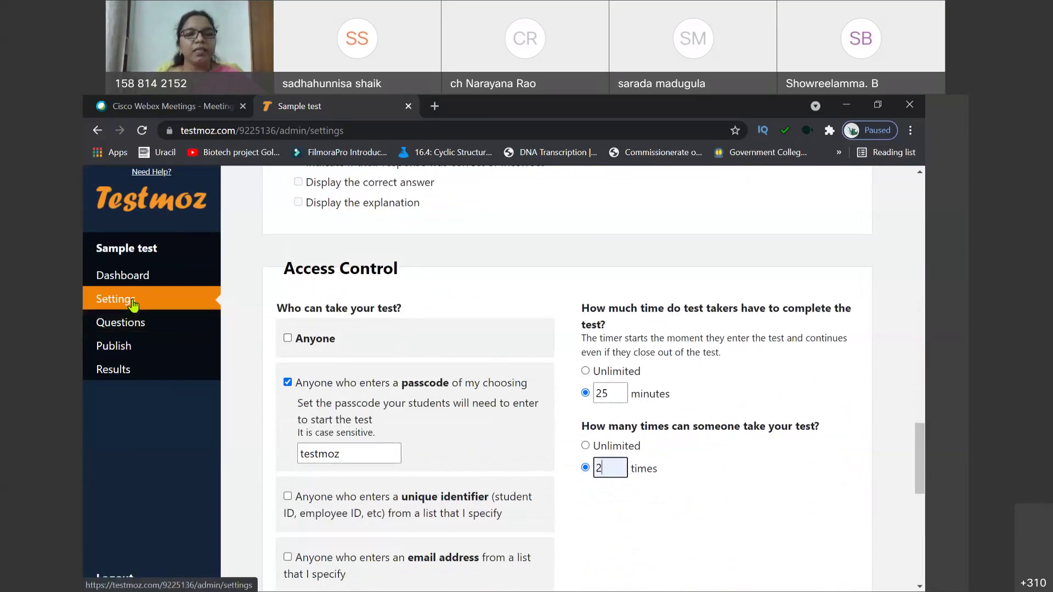
{"action": "scroll", "coordinate": [554, 422], "scroll_direction": "down", "scroll_amount": 2}
{"action": "scroll", "coordinate": [554, 422], "scroll_direction": "down", "scroll_amount": 2}
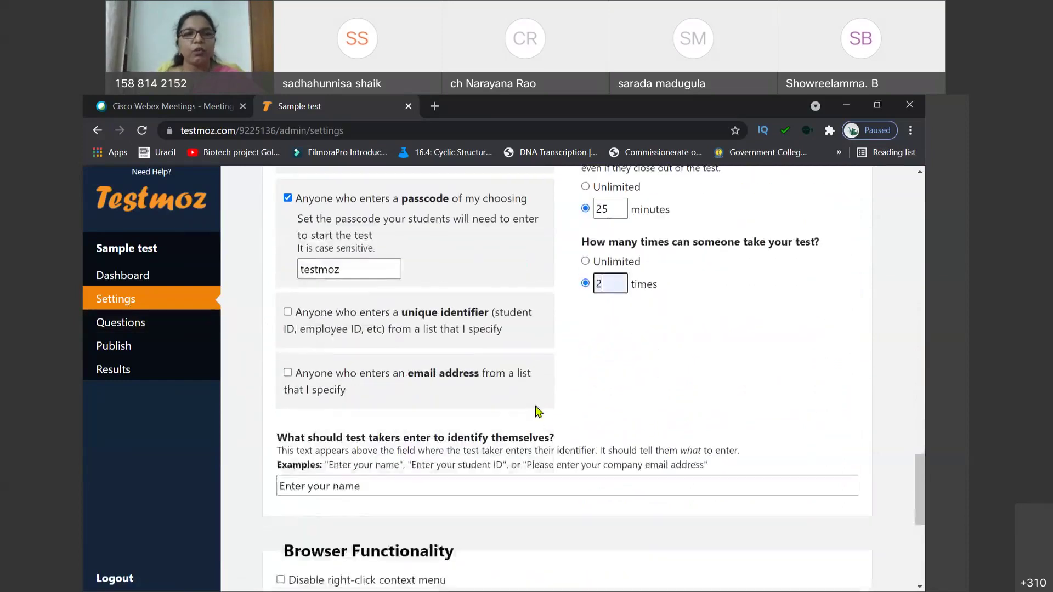
{"action": "scroll", "coordinate": [665, 430], "scroll_direction": "down", "scroll_amount": 2}
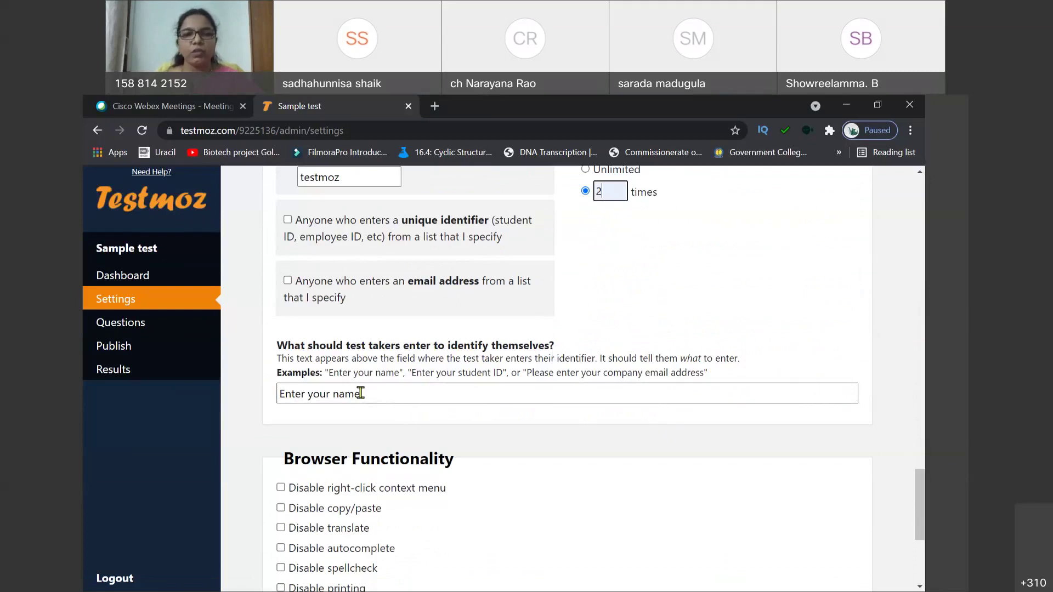
Step: Change the identifier prompt from 'Enter your name' to 'Reg no & Name'
{"action": "left_click", "coordinate": [360, 394]}
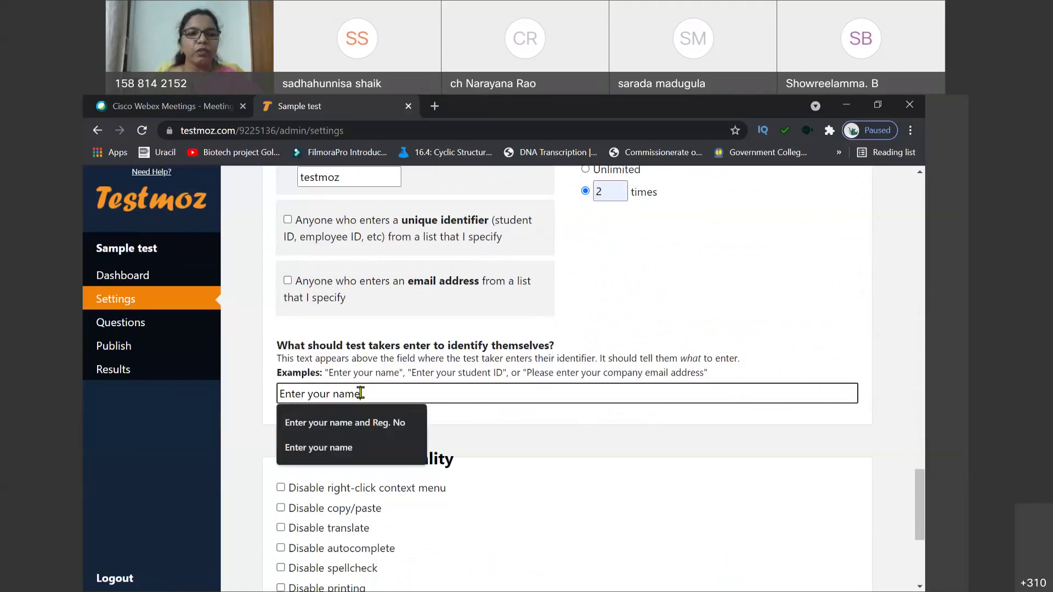
{"action": "type", "text": "Reg"}
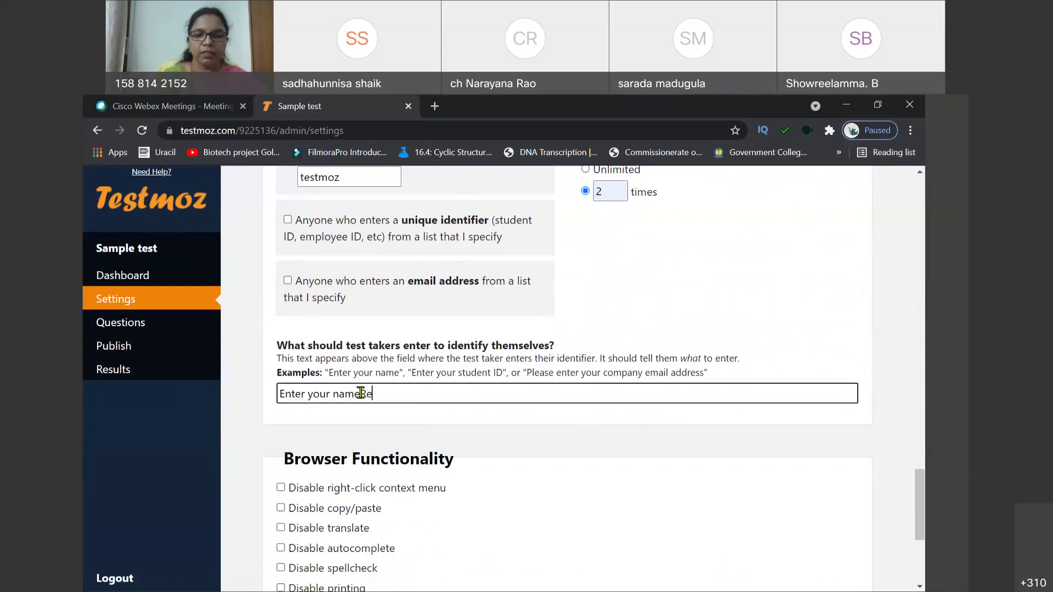
{"action": "key", "text": "BackSpace"}
{"action": "key", "text": "BackSpace"}
{"action": "key", "text": "BackSpace"}
{"action": "key", "text": "BackSpace"}
{"action": "key", "text": "BackSpace"}
{"action": "key", "text": "BackSpace"}
{"action": "key", "text": "BackSpace"}
{"action": "key", "text": "BackSpace"}
{"action": "key", "text": "BackSpace"}
{"action": "key", "text": "BackSpace"}
{"action": "key", "text": "BackSpace"}
{"action": "key", "text": "BackSpace"}
{"action": "key", "text": "BackSpace"}
{"action": "key", "text": "BackSpace"}
{"action": "key", "text": "BackSpace"}
{"action": "key", "text": "BackSpace"}
{"action": "key", "text": "BackSpace"}
{"action": "key", "text": "BackSpace"}
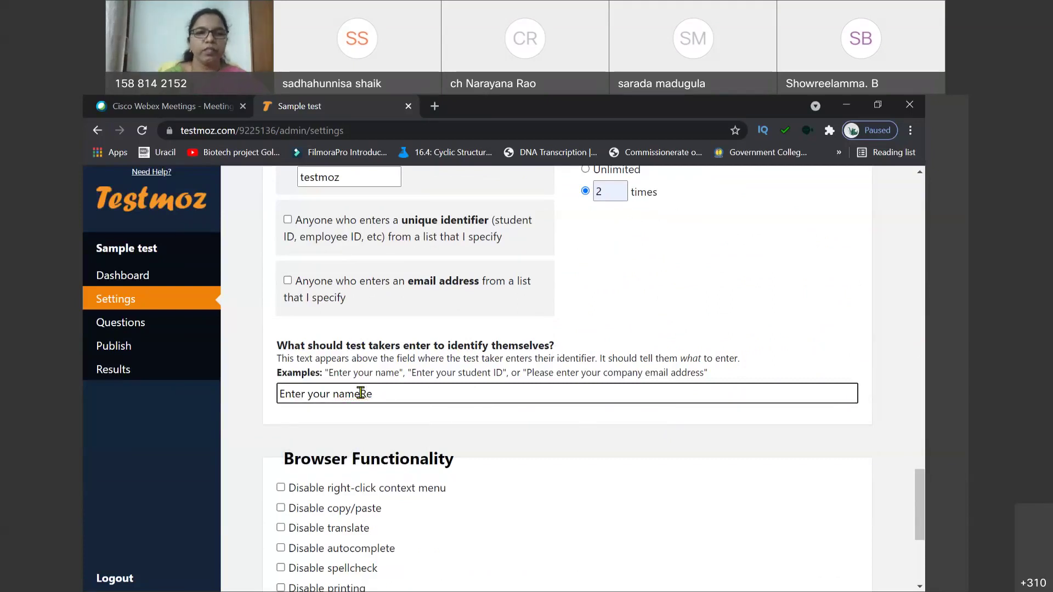
{"action": "type", "text": "Reg"}
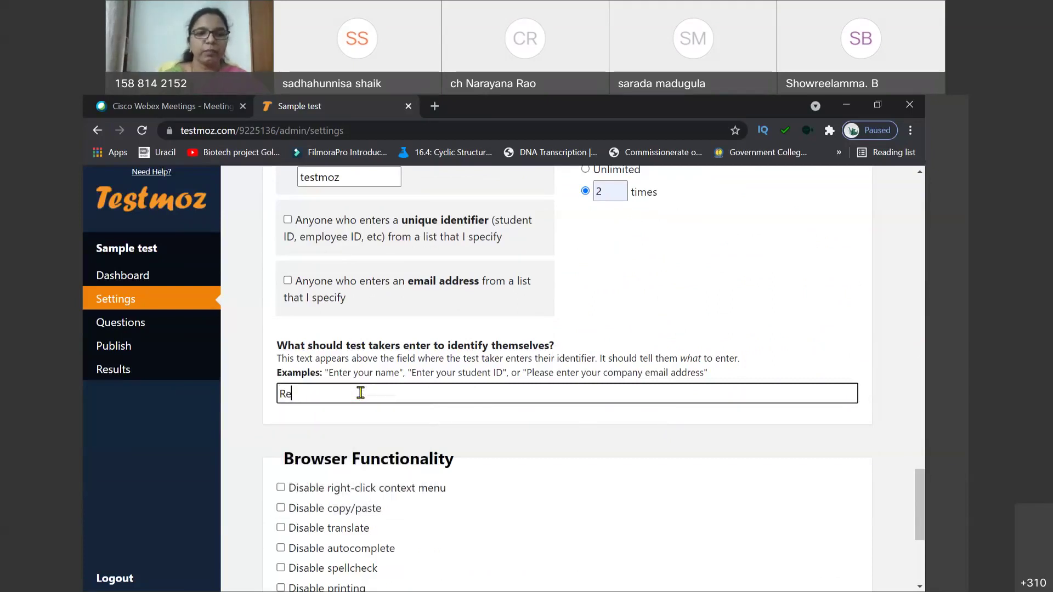
{"action": "type", "text": " no & Name"}
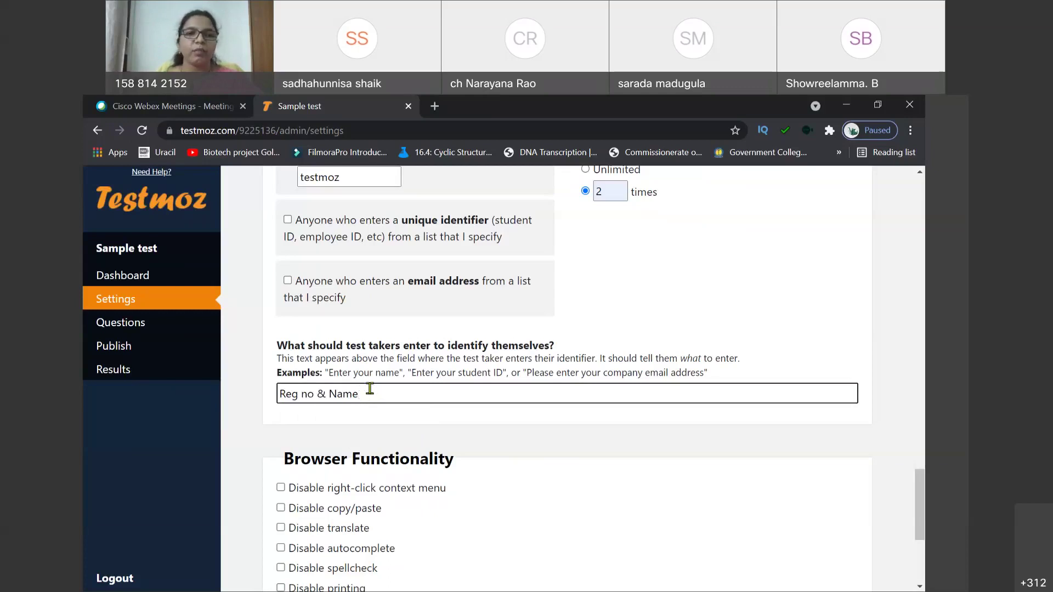
{"action": "left_click", "coordinate": [631, 341]}
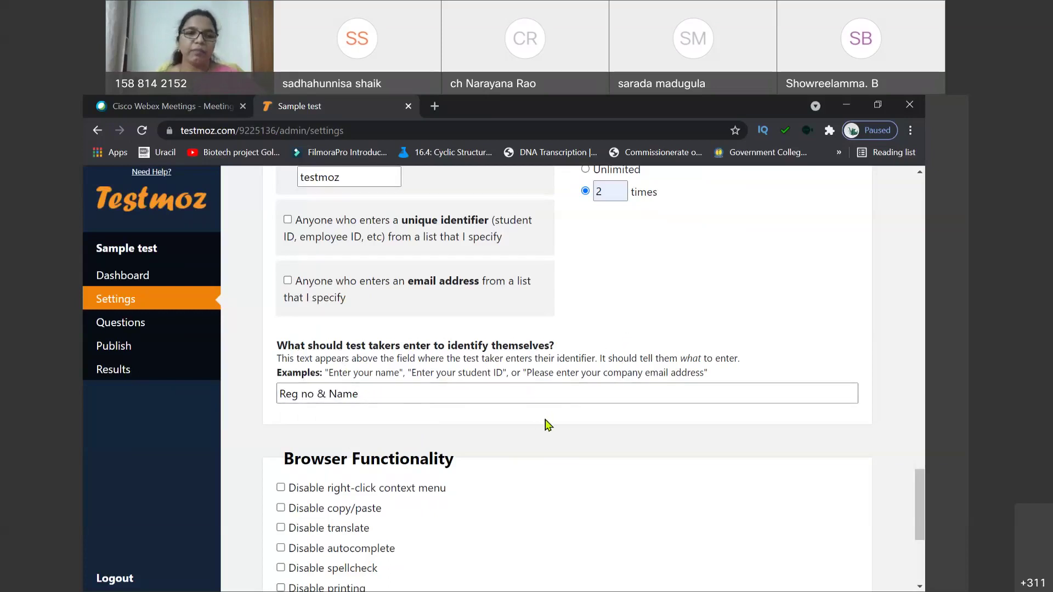
{"action": "scroll", "coordinate": [548, 425], "scroll_direction": "down", "scroll_amount": 2}
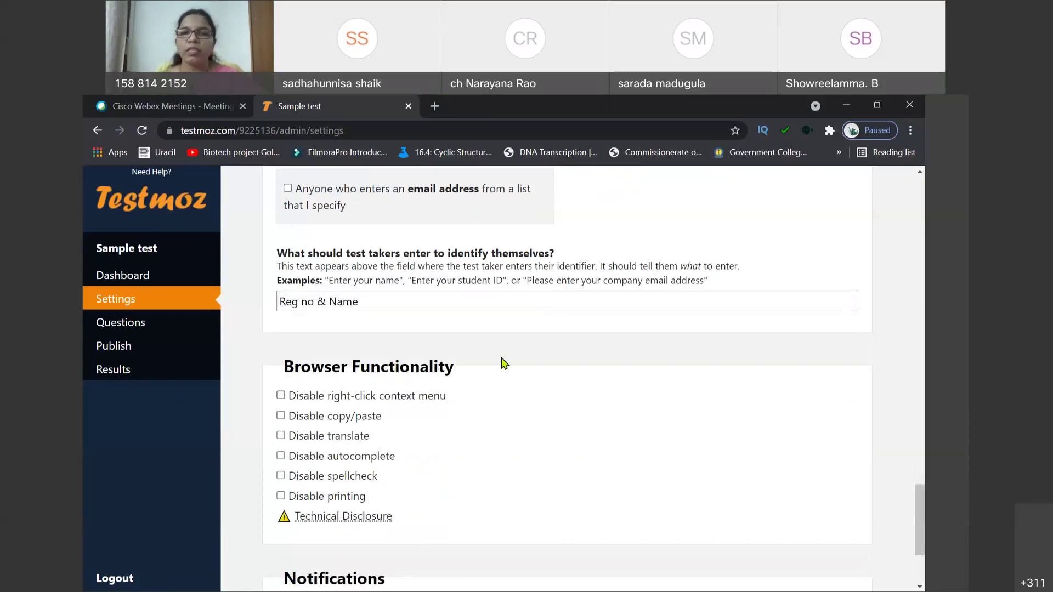
Step: Save the updated test settings from the bottom of the Settings page
{"action": "scroll", "coordinate": [548, 400], "scroll_direction": "down", "scroll_amount": 2}
{"action": "scroll", "coordinate": [548, 399], "scroll_direction": "down", "scroll_amount": 1}
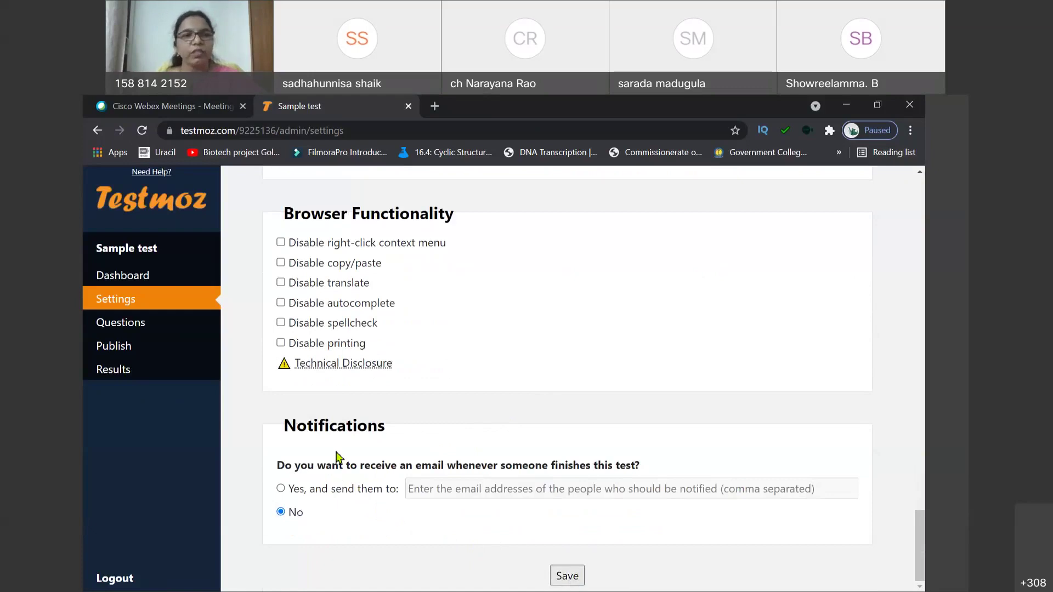
{"action": "left_click", "coordinate": [568, 580]}
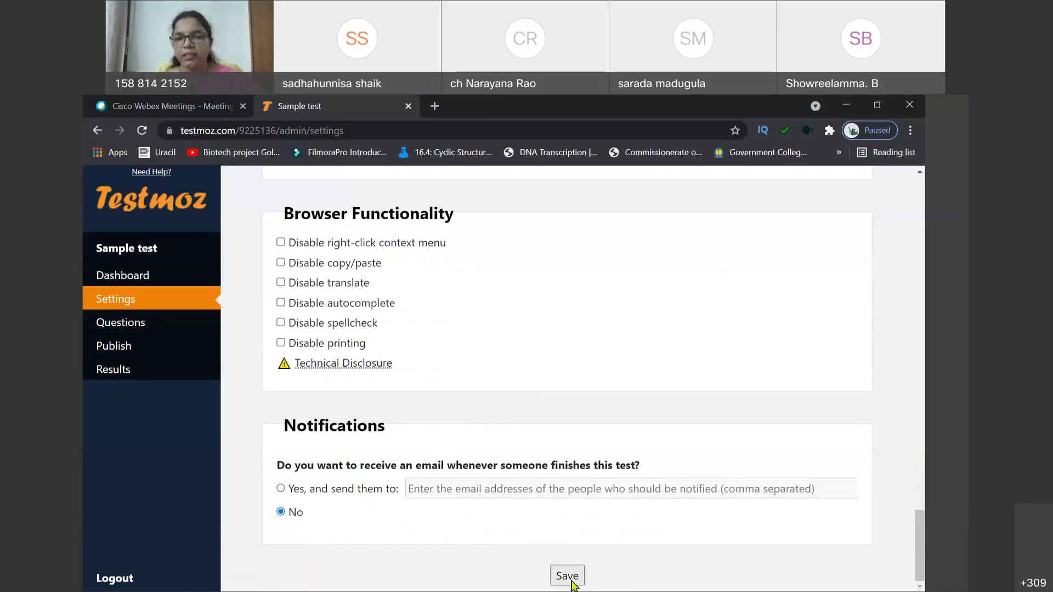
{"action": "left_click", "coordinate": [568, 581]}
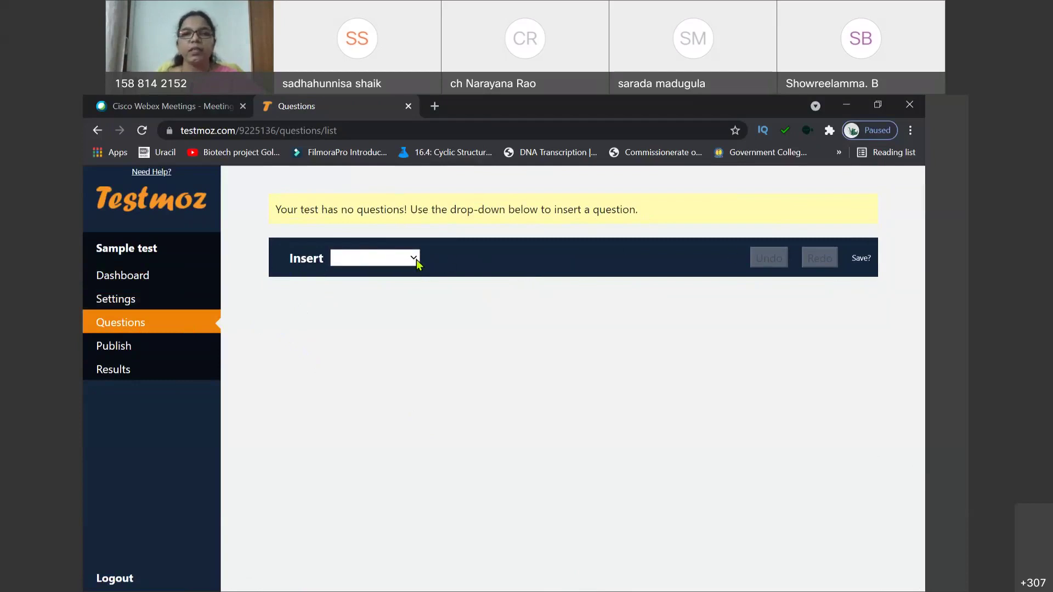
Step: Insert a graded Multiple choice (choose one) question as question 1
{"action": "left_click", "coordinate": [413, 258]}
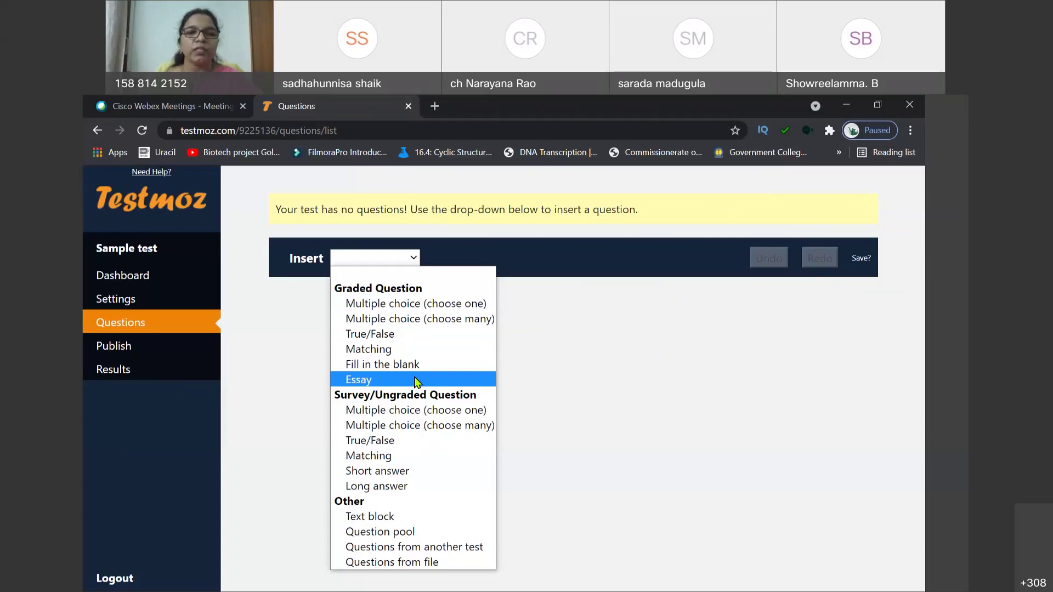
{"action": "left_click", "coordinate": [410, 305]}
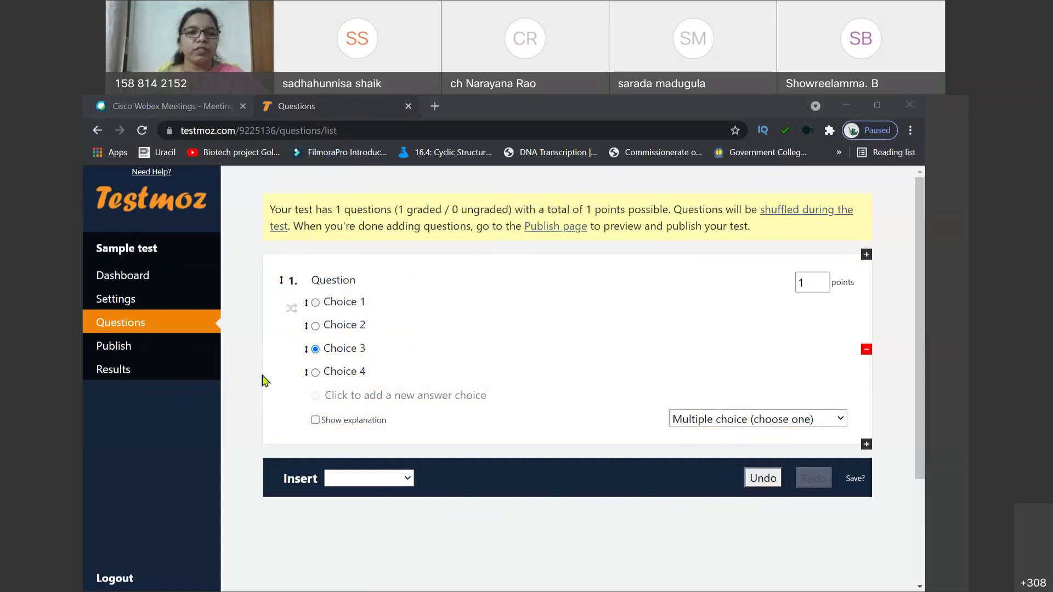
Step: Set question 1's text to 'What is the national animal of india'
{"action": "double_click", "coordinate": [335, 279]}
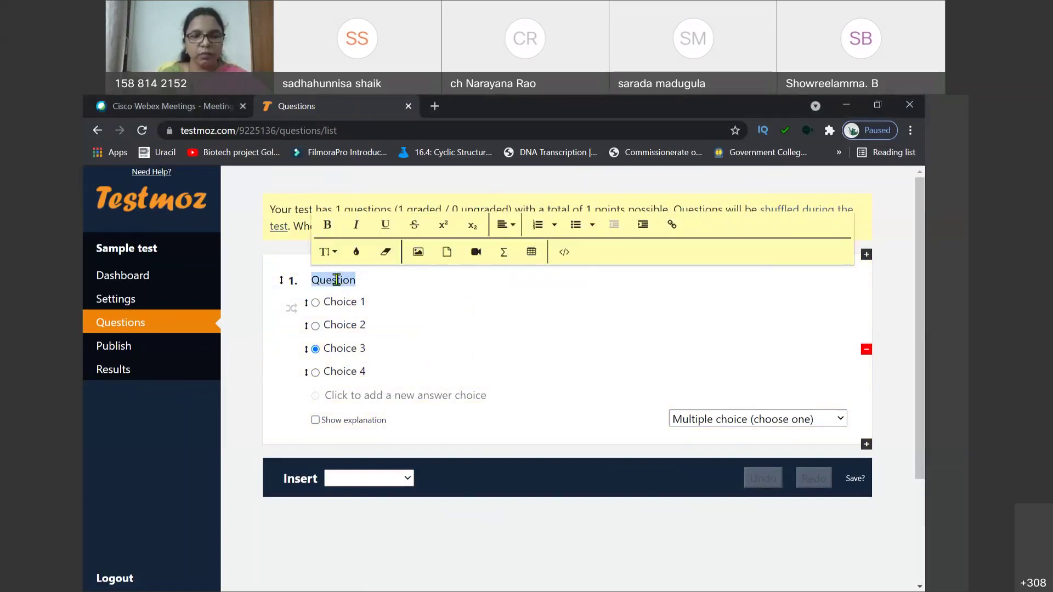
{"action": "type", "text": "What"}
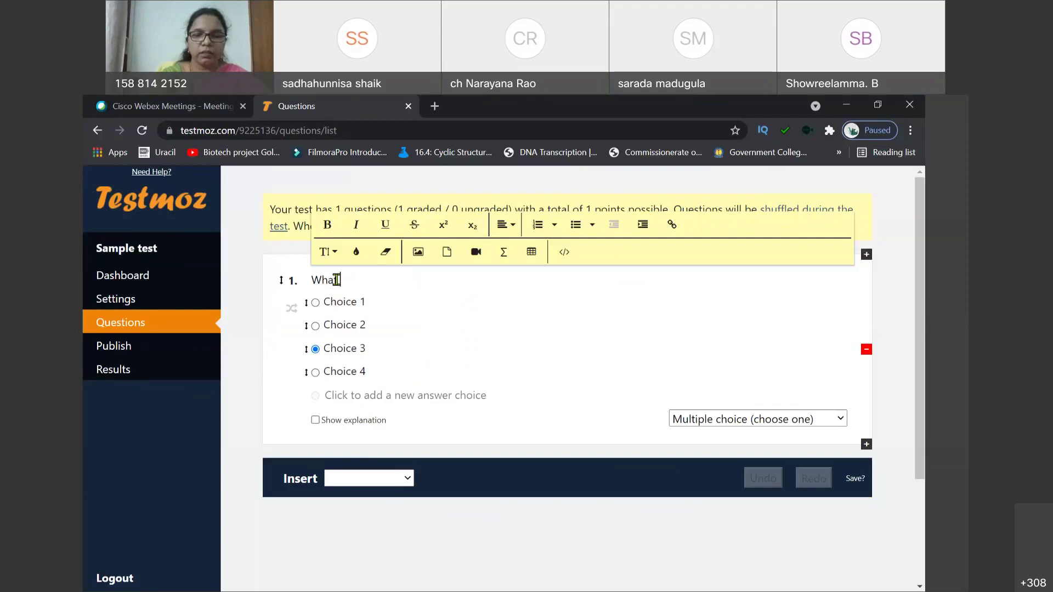
{"action": "type", "text": " is the"}
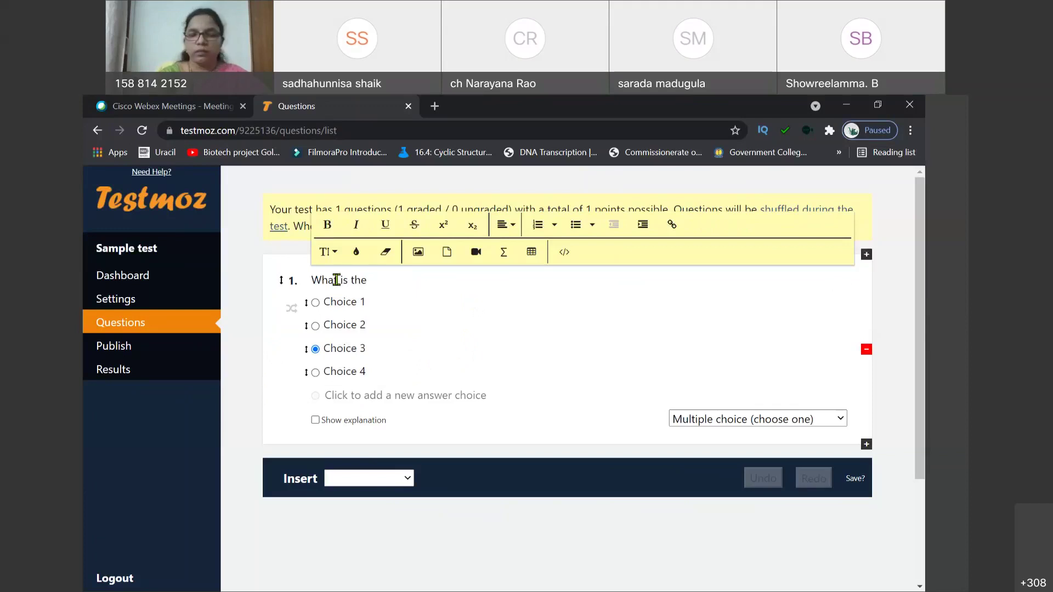
{"action": "type", "text": " nationsl"}
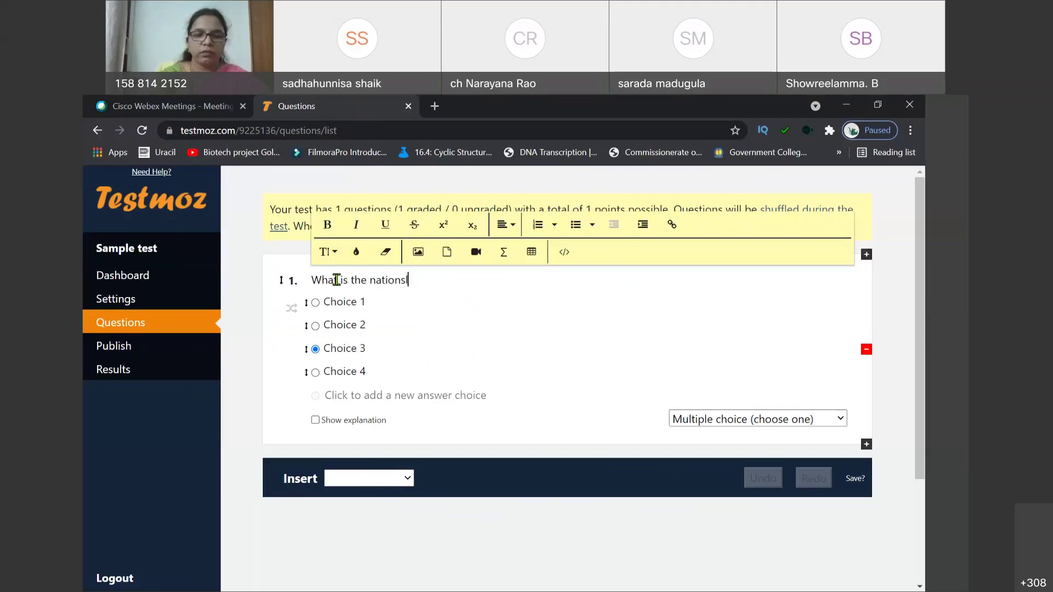
{"action": "key", "text": "BackSpace"}
{"action": "key", "text": "BackSpace"}
{"action": "key", "text": "BackSpace"}
{"action": "type", "text": "a"}
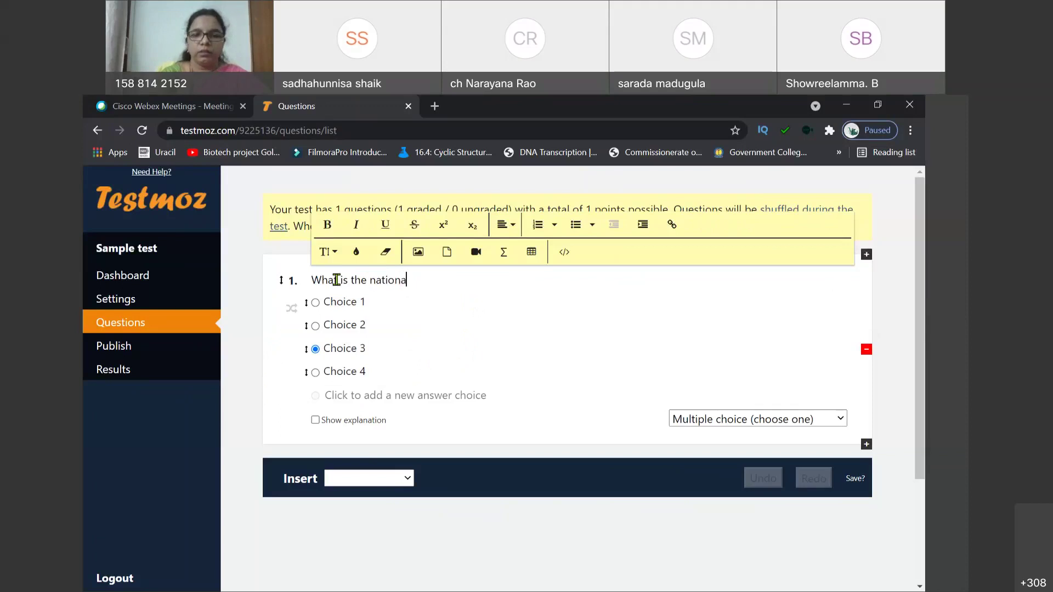
{"action": "type", "text": "l animal "}
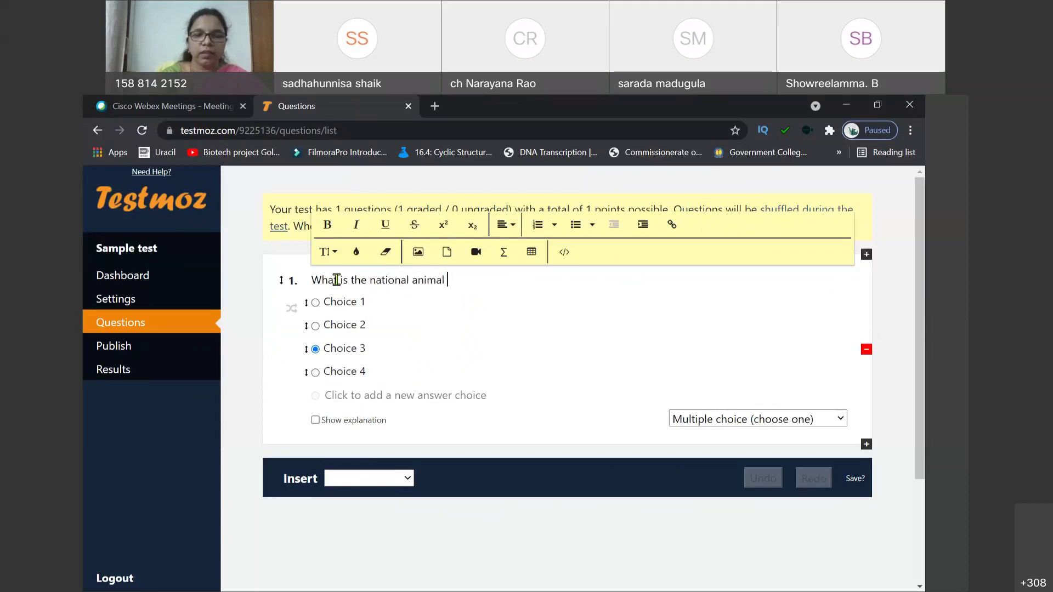
{"action": "type", "text": "of india"}
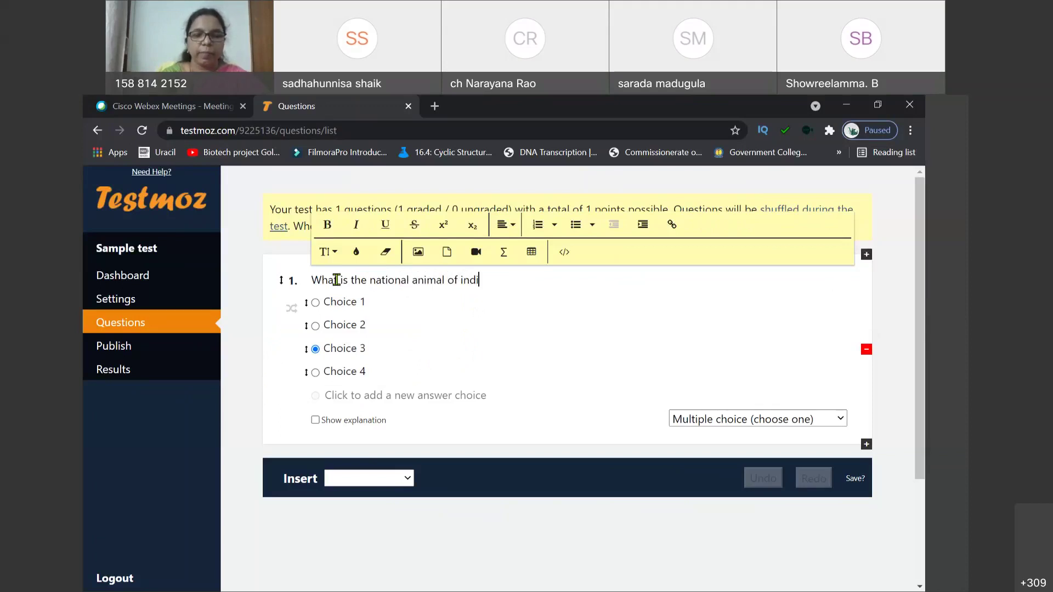
Step: Make Tiger the first answer choice and mark it as correct
{"action": "left_click", "coordinate": [347, 301]}
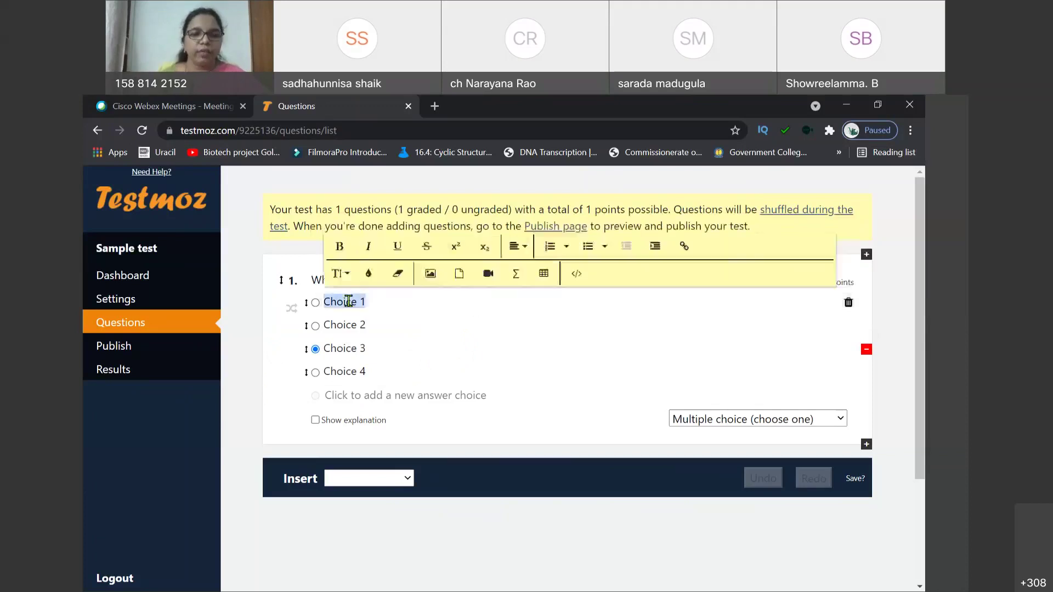
{"action": "type", "text": "TOger"}
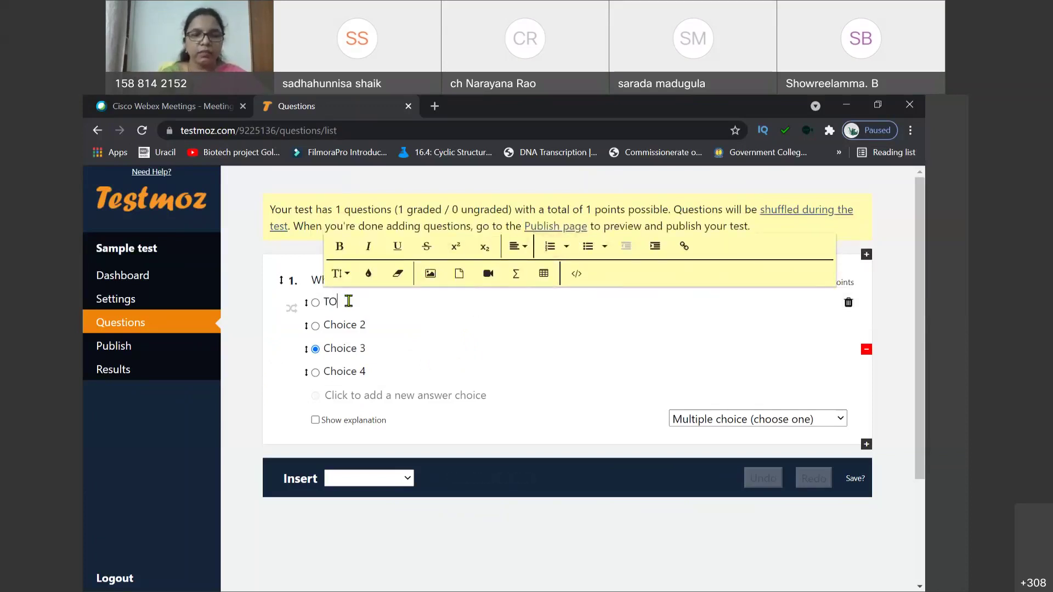
{"action": "key", "text": "BackSpace"}
{"action": "key", "text": "BackSpace"}
{"action": "key", "text": "BackSpace"}
{"action": "key", "text": "BackSpace"}
{"action": "key", "text": "BackSpace"}
{"action": "type", "text": "Tiger"}
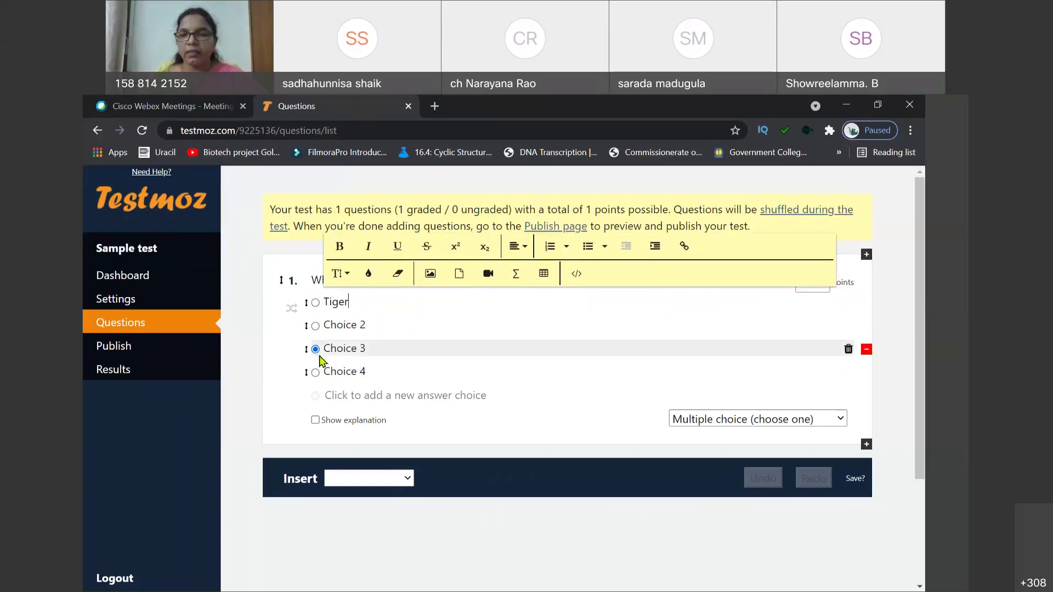
{"action": "left_click", "coordinate": [316, 303]}
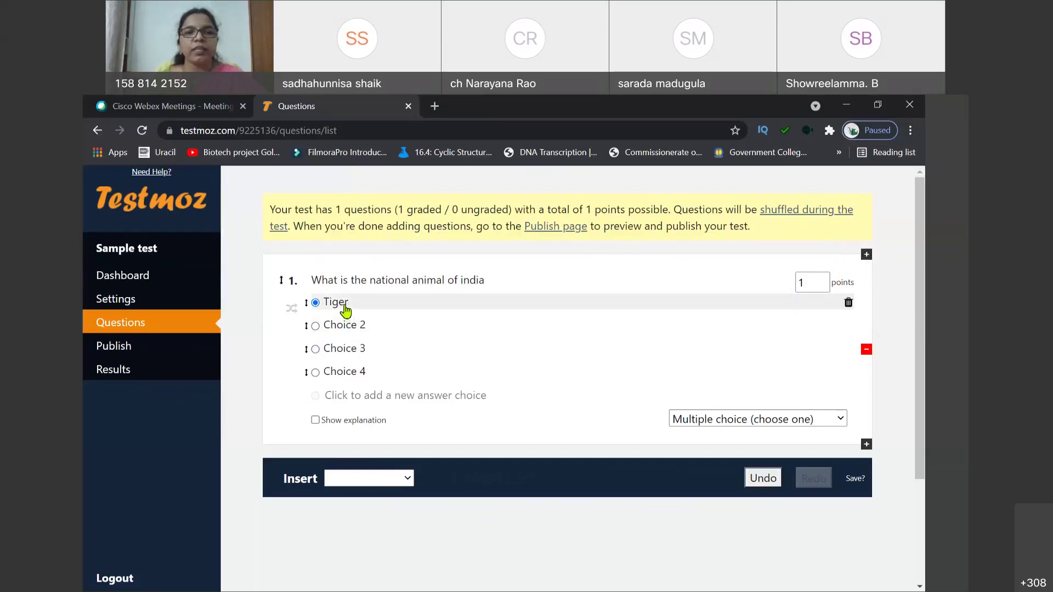
Step: Fill the remaining choices with Lion, Panther and Elephant, and turn on answer shuffling
{"action": "left_click", "coordinate": [350, 325]}
{"action": "type", "text": "Lion"}
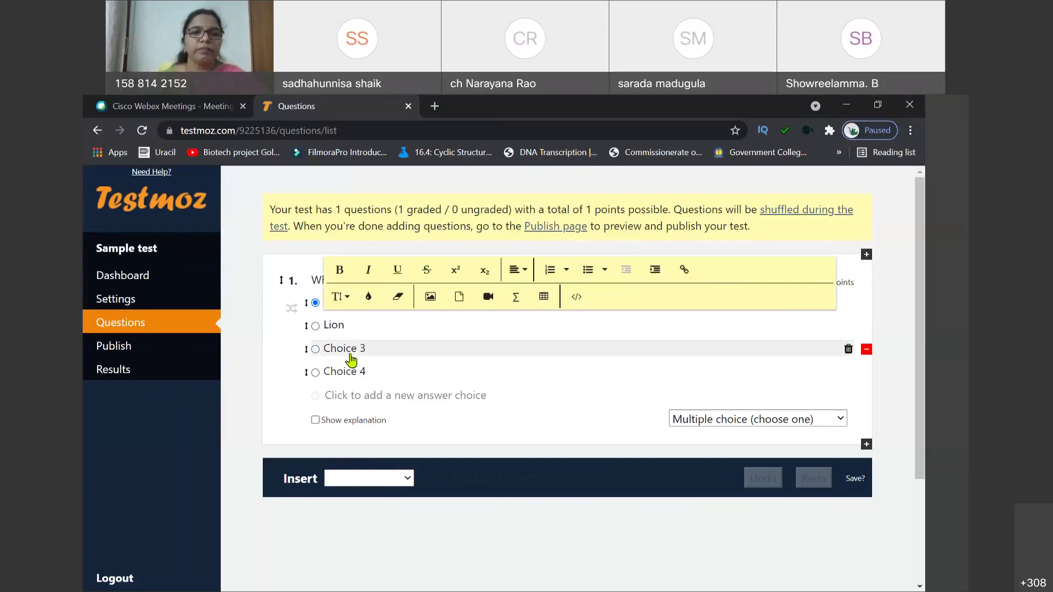
{"action": "left_click", "coordinate": [350, 355]}
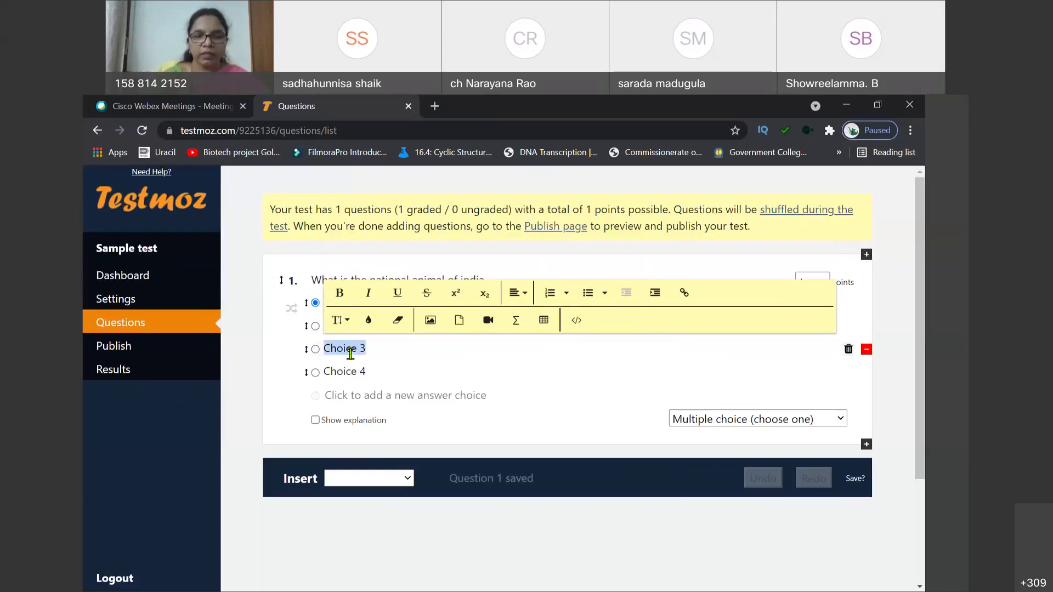
{"action": "type", "text": "Panther"}
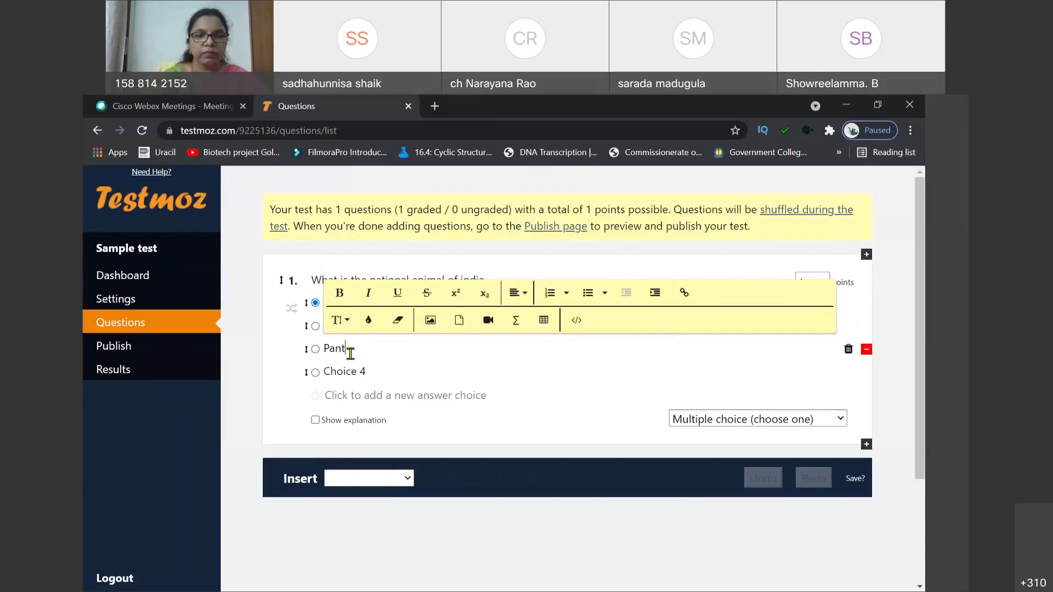
{"action": "left_click", "coordinate": [353, 371]}
{"action": "type", "text": "Elephant"}
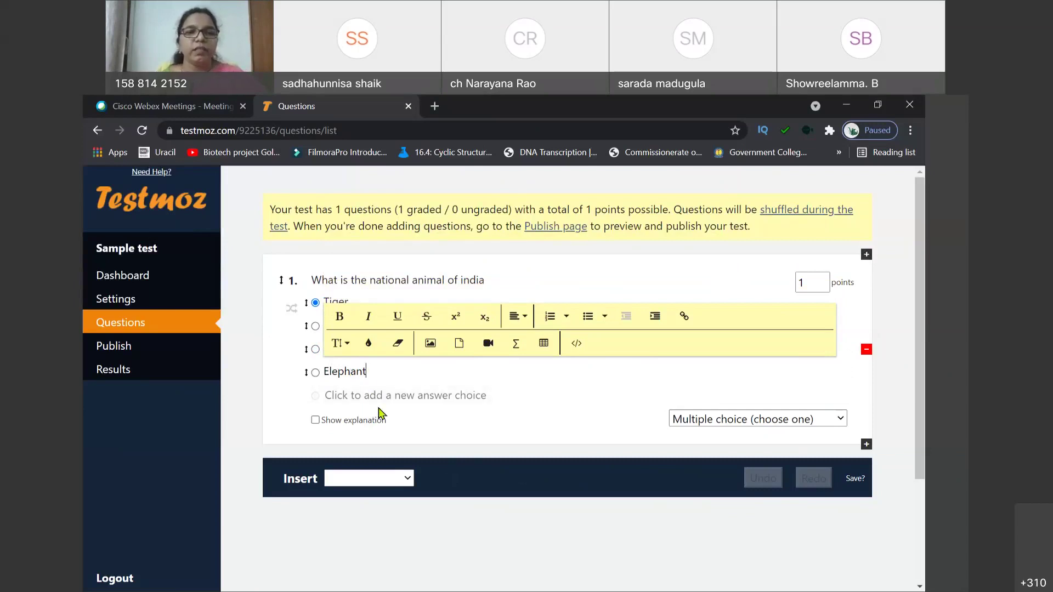
{"action": "left_click", "coordinate": [292, 416]}
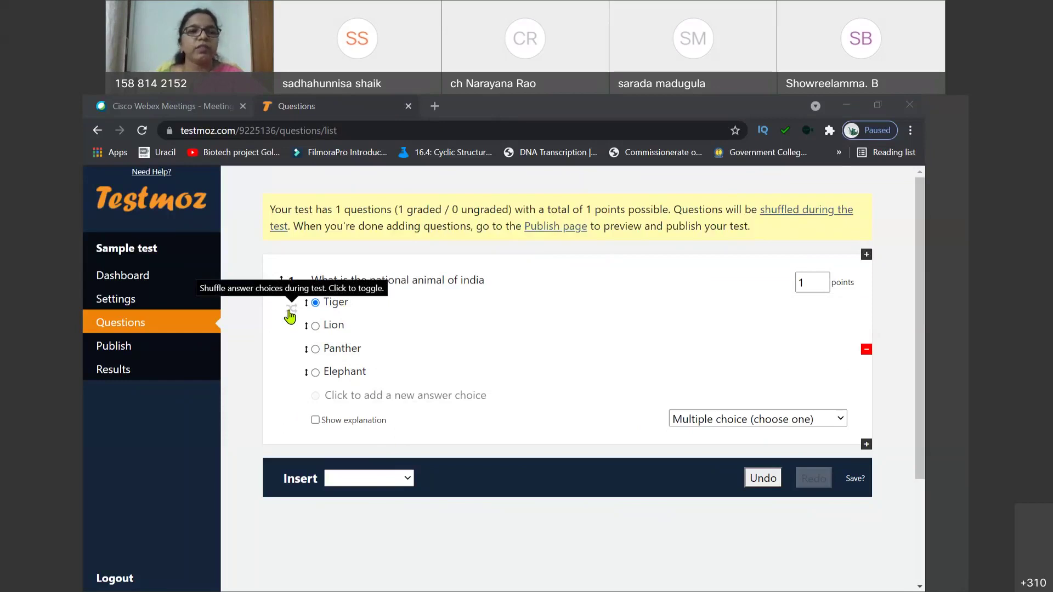
{"action": "left_click", "coordinate": [290, 315]}
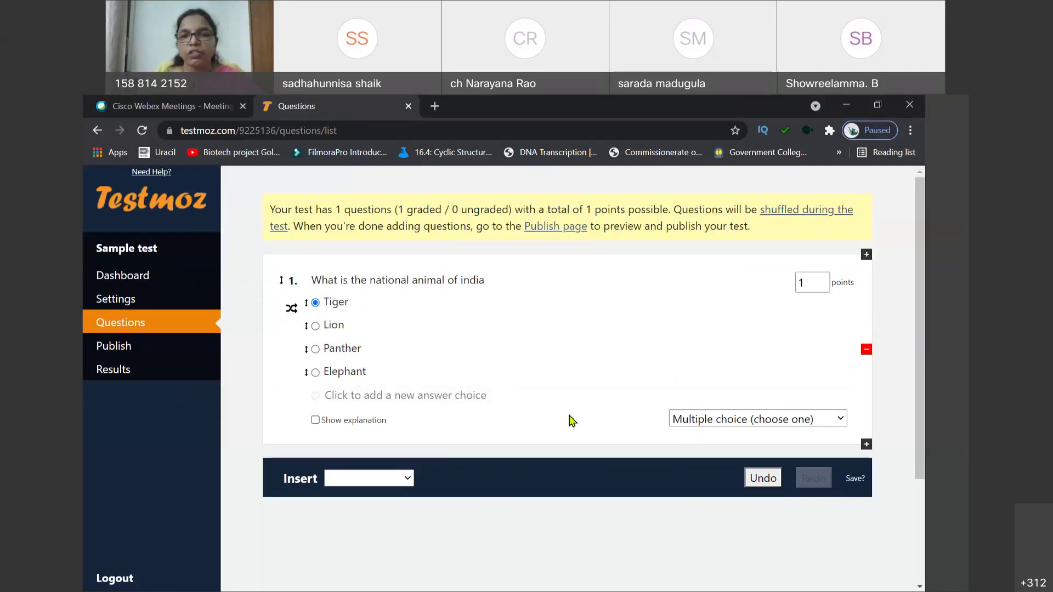
Step: Leave the question type unchanged and put the cursor after 'india' in the question text
{"action": "left_click", "coordinate": [836, 424]}
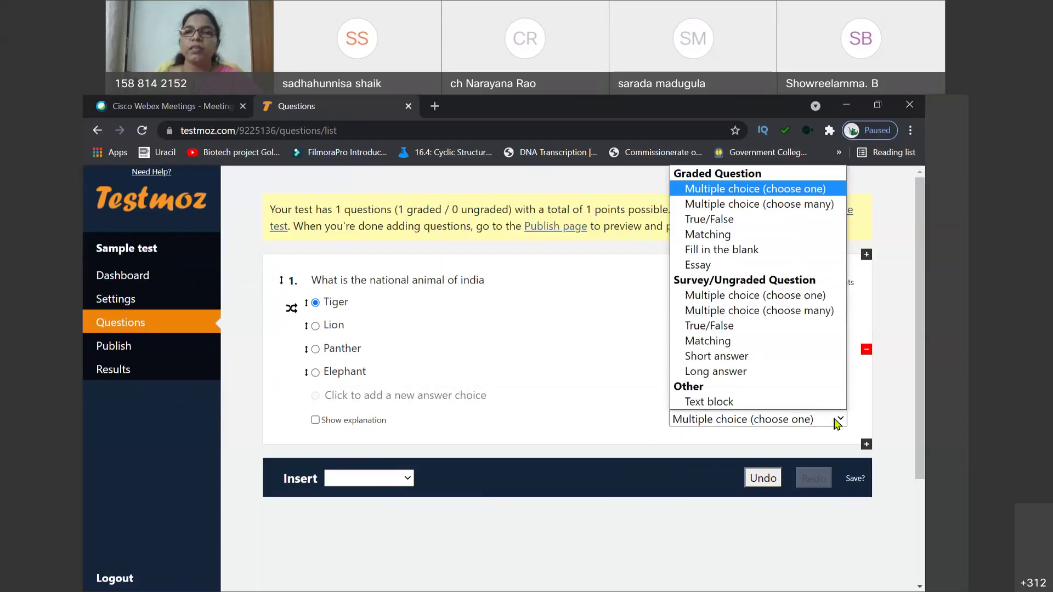
{"action": "left_click", "coordinate": [613, 432]}
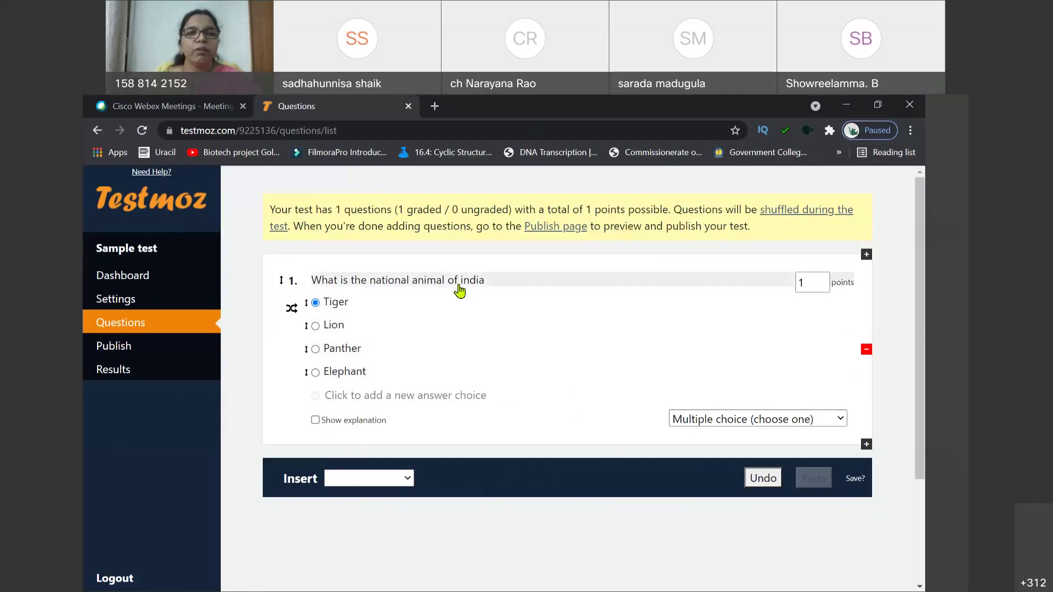
{"action": "left_click", "coordinate": [498, 279]}
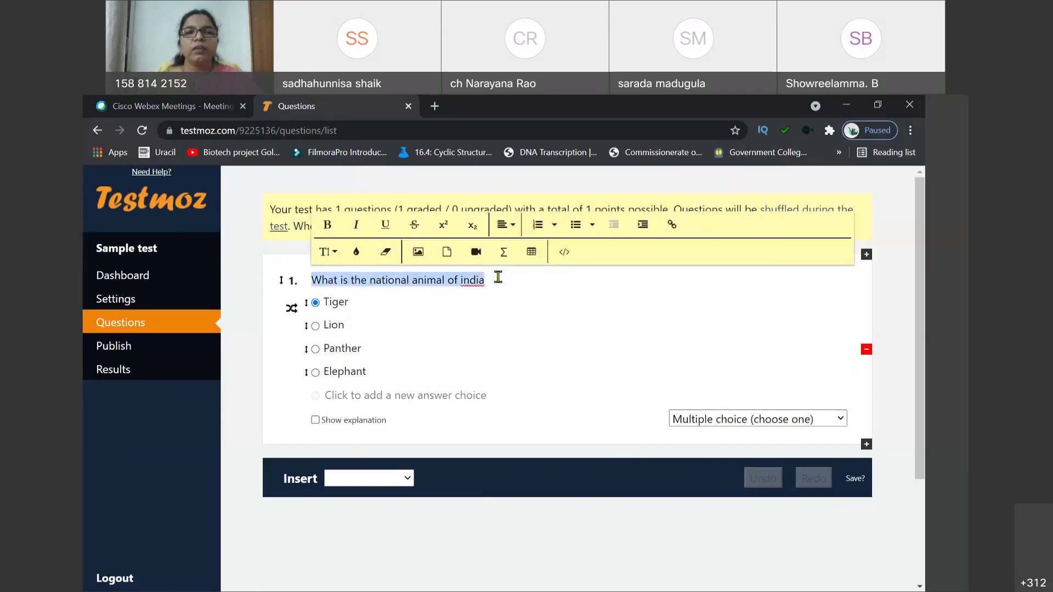
{"action": "left_click", "coordinate": [498, 278]}
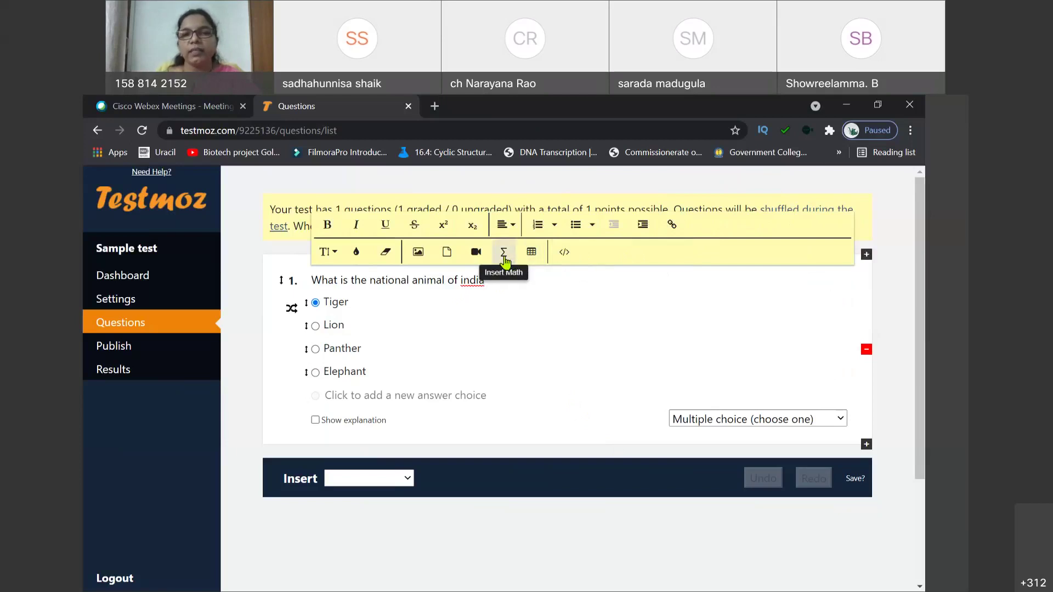
Step: Try inserting the sqrt(2/3) math equation into question 1, then dismiss the members-only notice
{"action": "left_click", "coordinate": [505, 260]}
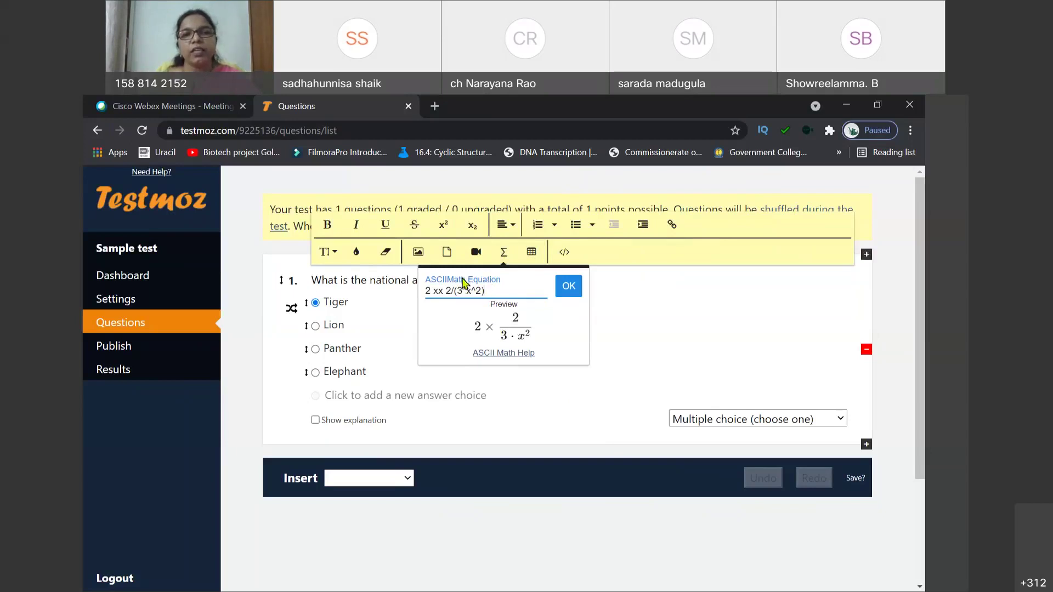
{"action": "left_click", "coordinate": [494, 355]}
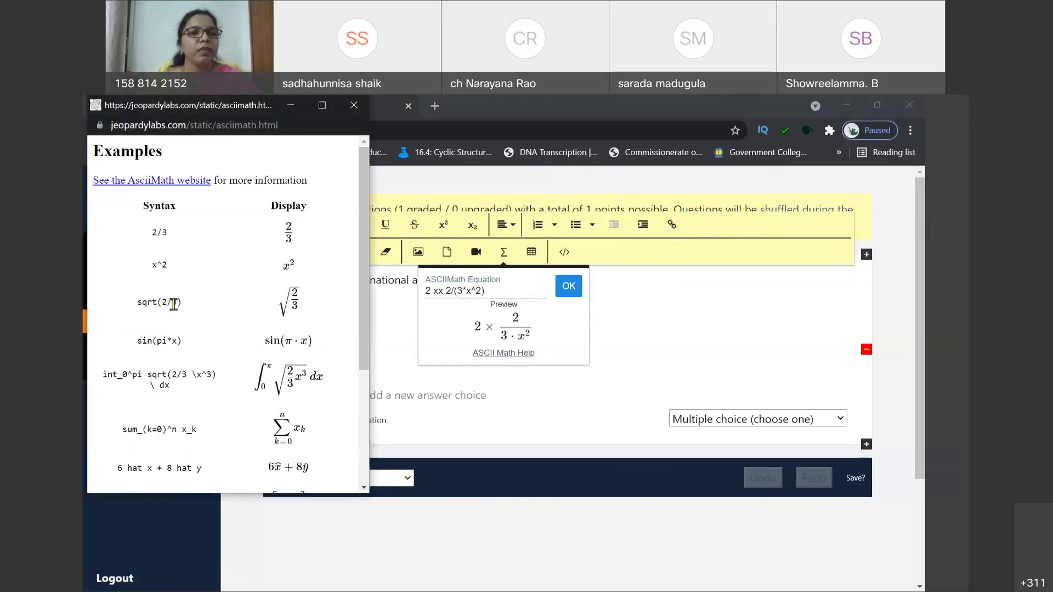
{"action": "left_click_drag", "start_coordinate": [182, 302], "coordinate": [133, 305]}
{"action": "key", "text": "ctrl+c"}
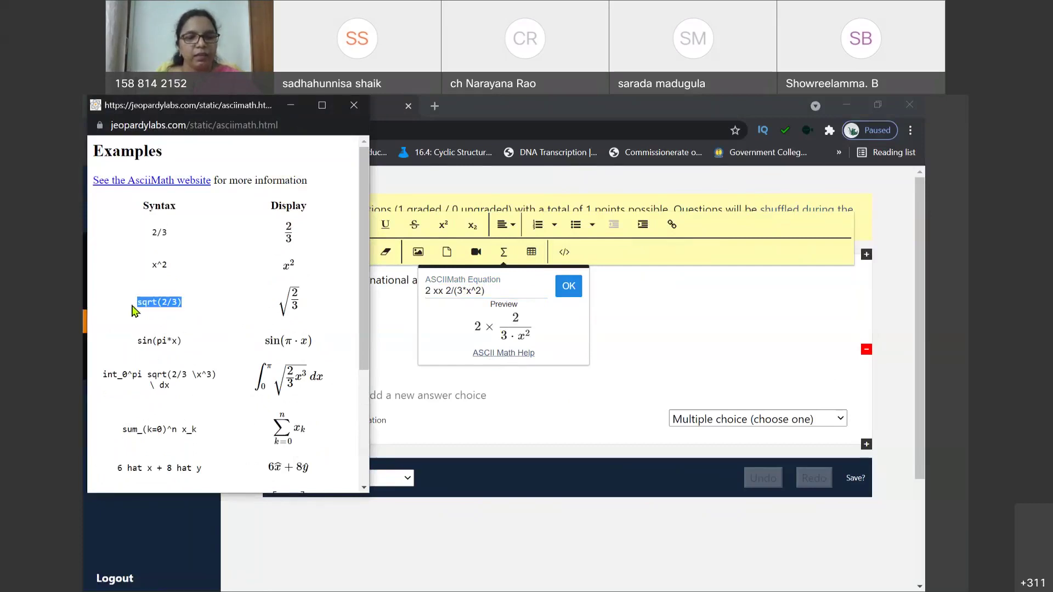
{"action": "left_click", "coordinate": [494, 288]}
{"action": "left_click_drag", "start_coordinate": [493, 288], "coordinate": [417, 303]}
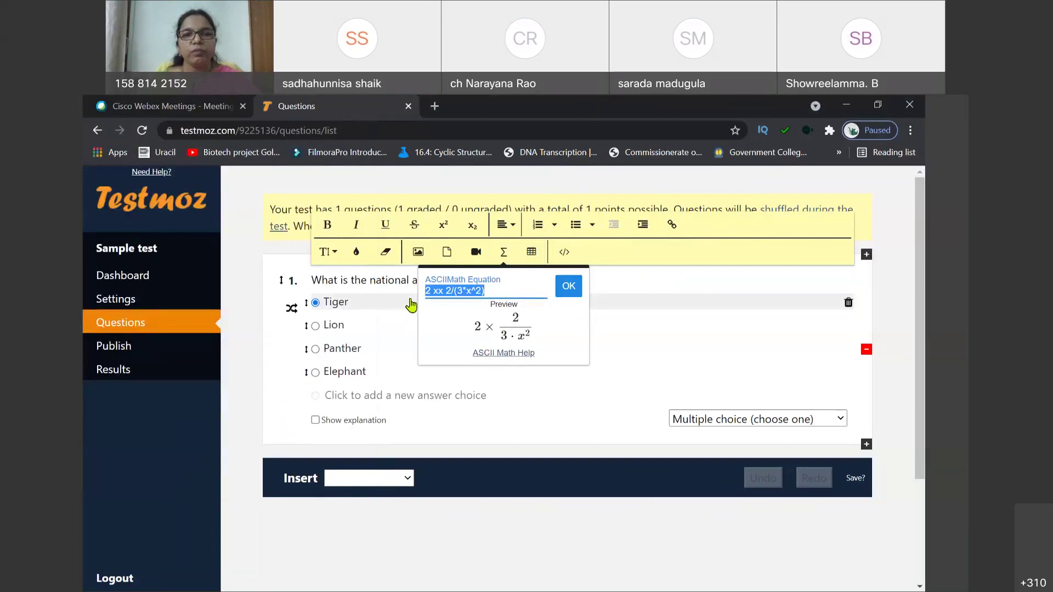
{"action": "key", "text": "ctrl+v"}
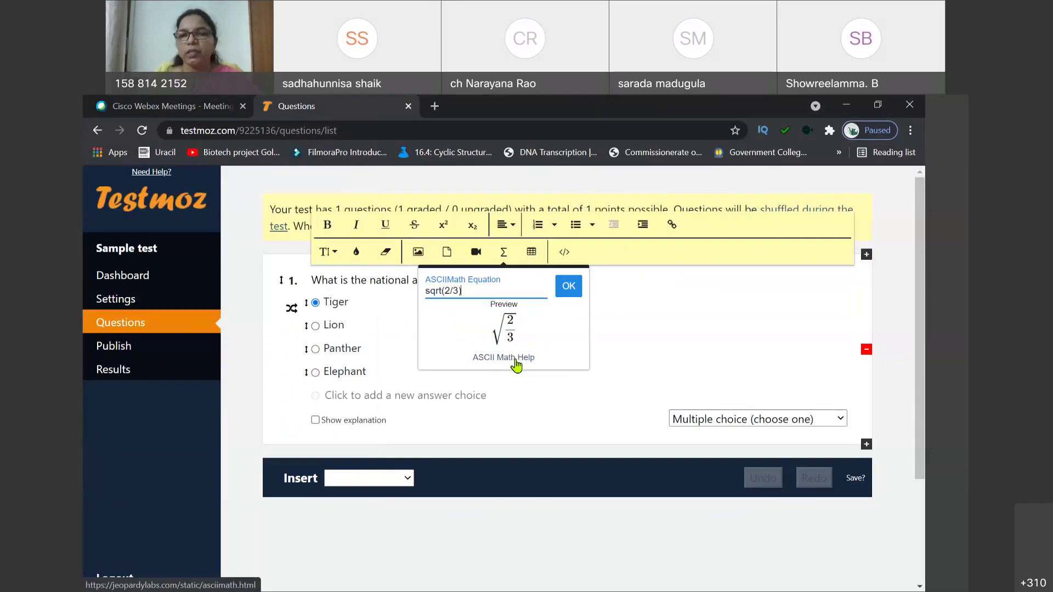
{"action": "left_click", "coordinate": [568, 287]}
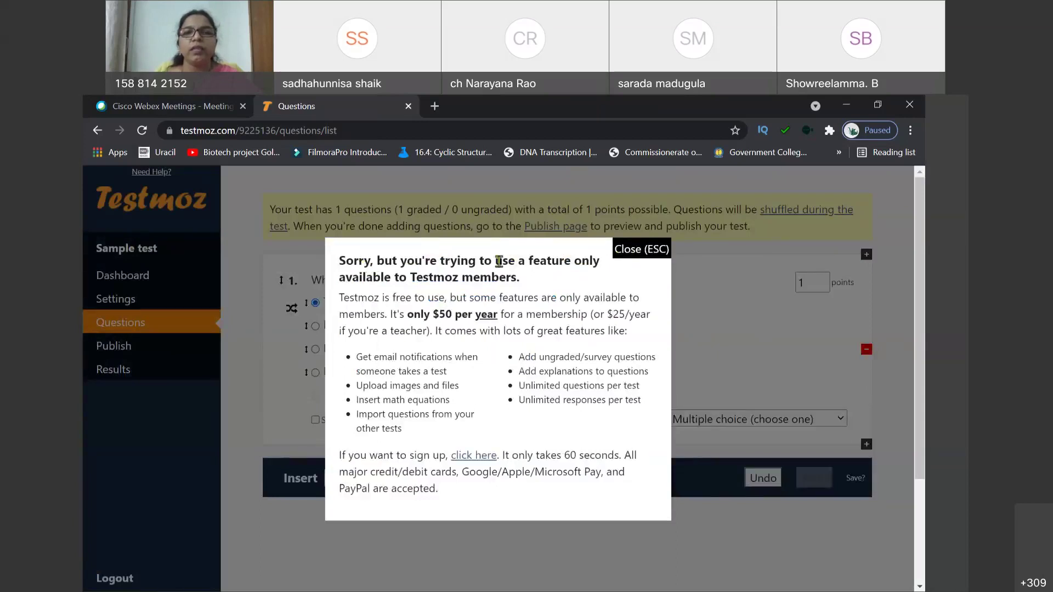
{"action": "left_click", "coordinate": [639, 252]}
Step: Select and then deselect question 1's text, leaving 'What is the national animal of india' unchanged
{"action": "triple_click", "coordinate": [506, 278]}
{"action": "left_click", "coordinate": [506, 278]}
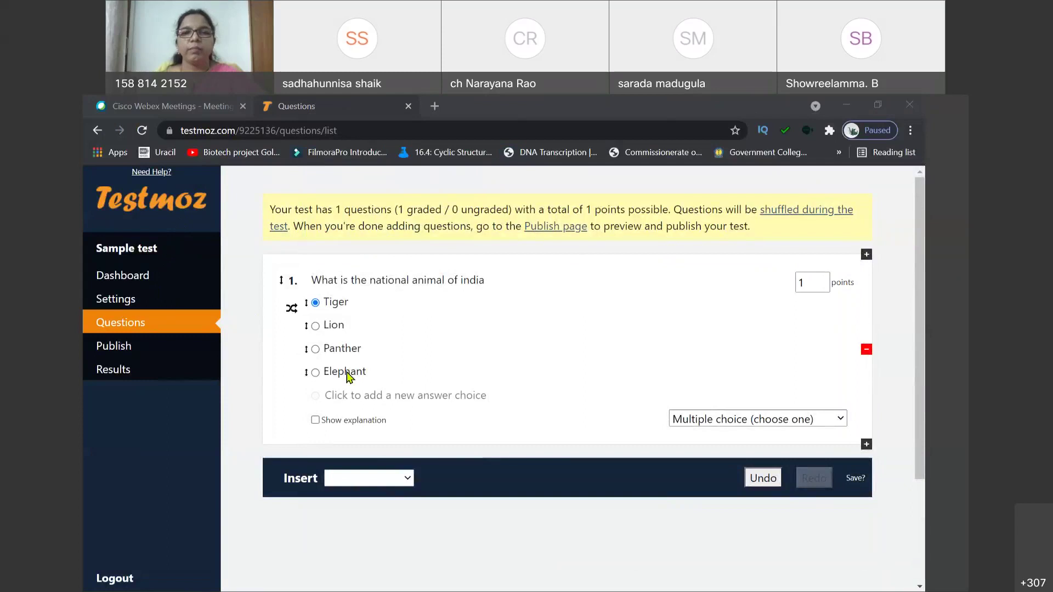
Step: Add a True/False question reading 'Delhi is capital of India'
{"action": "left_click", "coordinate": [410, 479]}
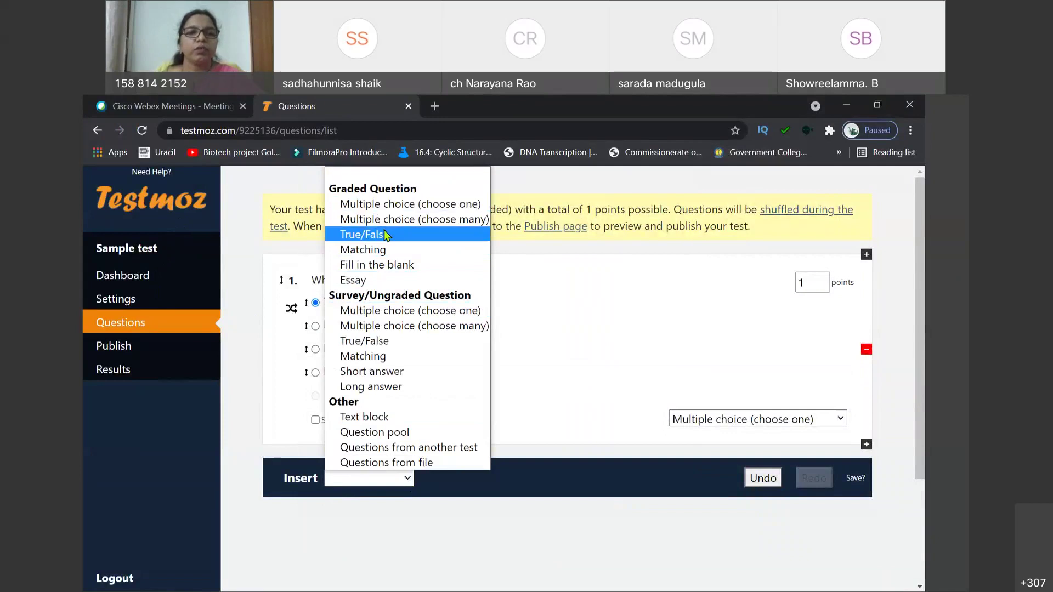
{"action": "left_click", "coordinate": [384, 235]}
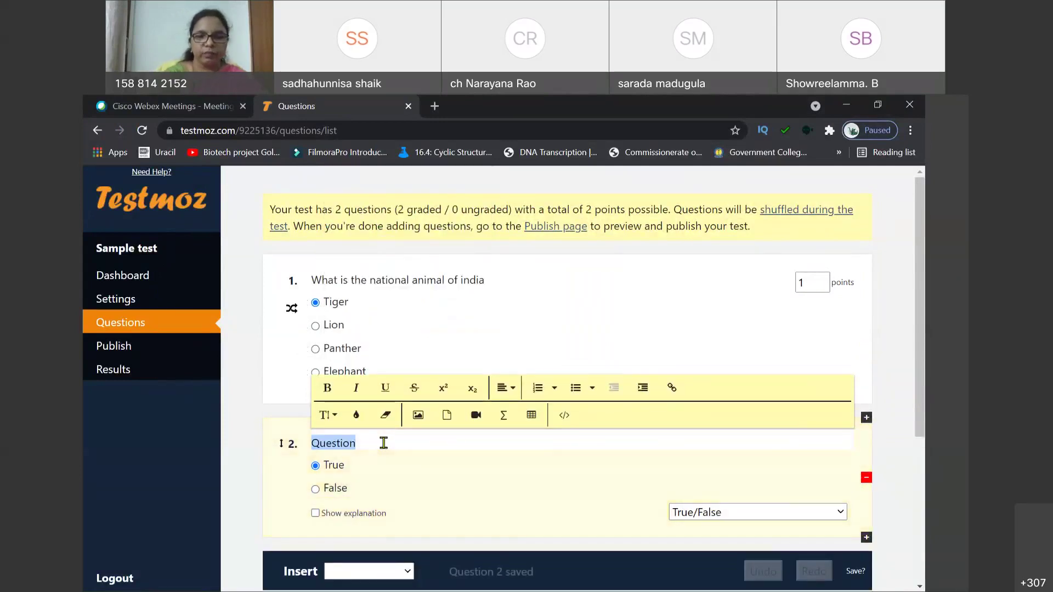
{"action": "type", "text": "De"}
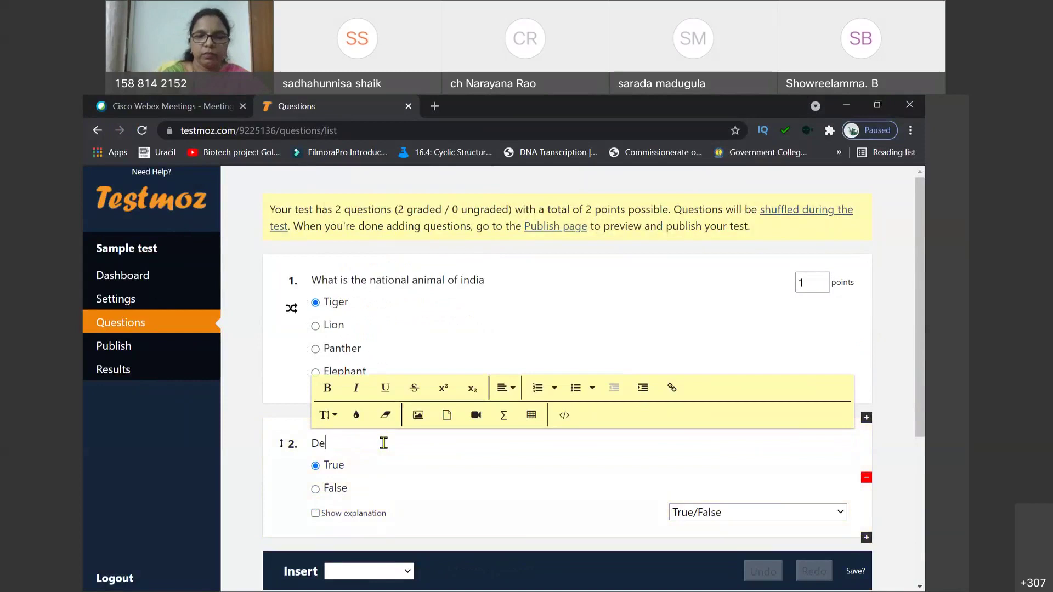
{"action": "type", "text": "lhi is capital of I"}
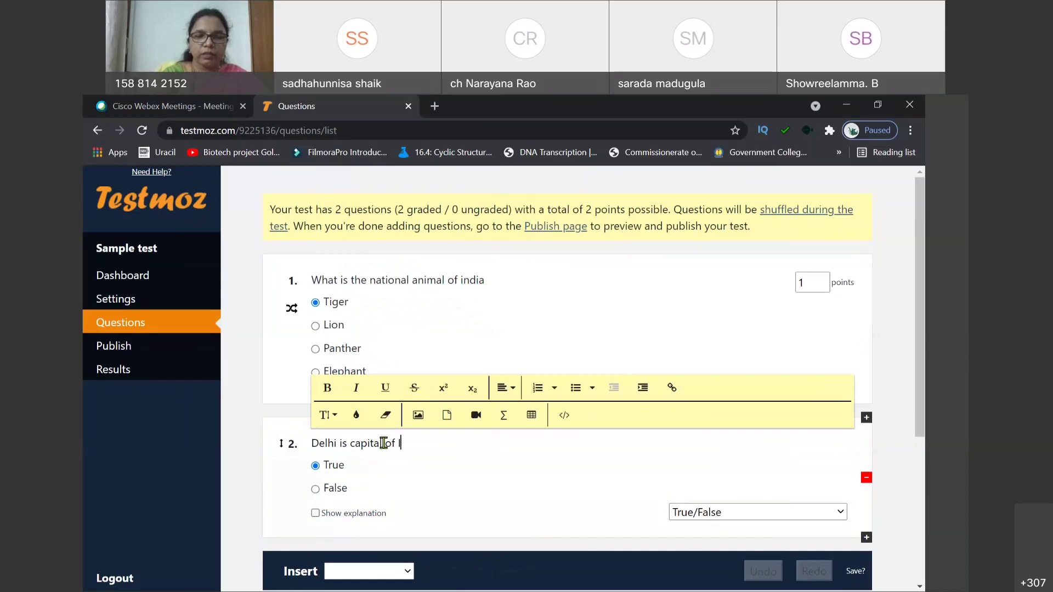
{"action": "type", "text": "ndia"}
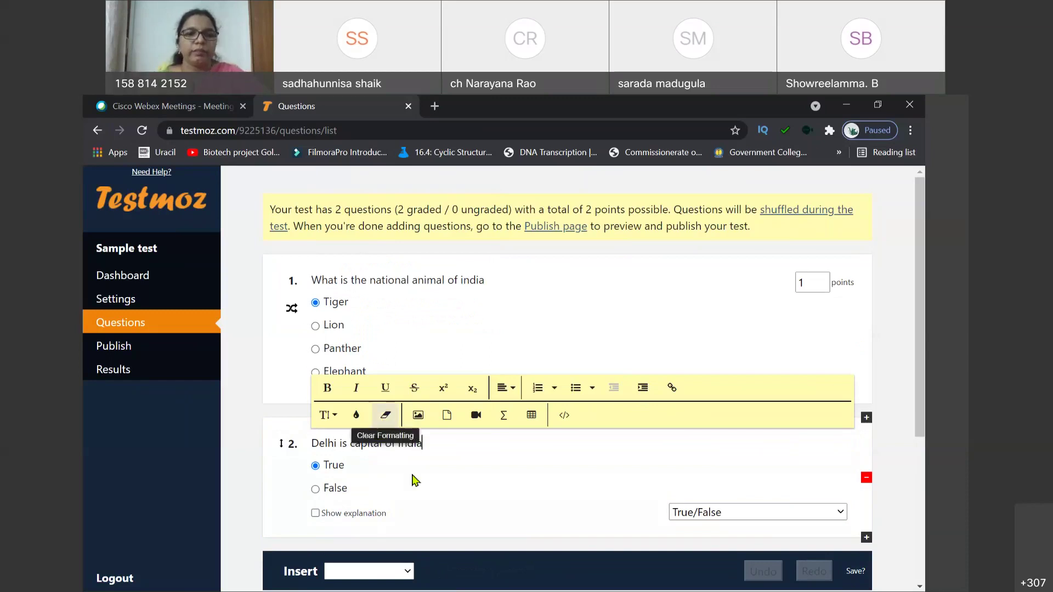
Step: Mark True as the correct answer and keep the question worth 1 point
{"action": "left_click", "coordinate": [382, 488]}
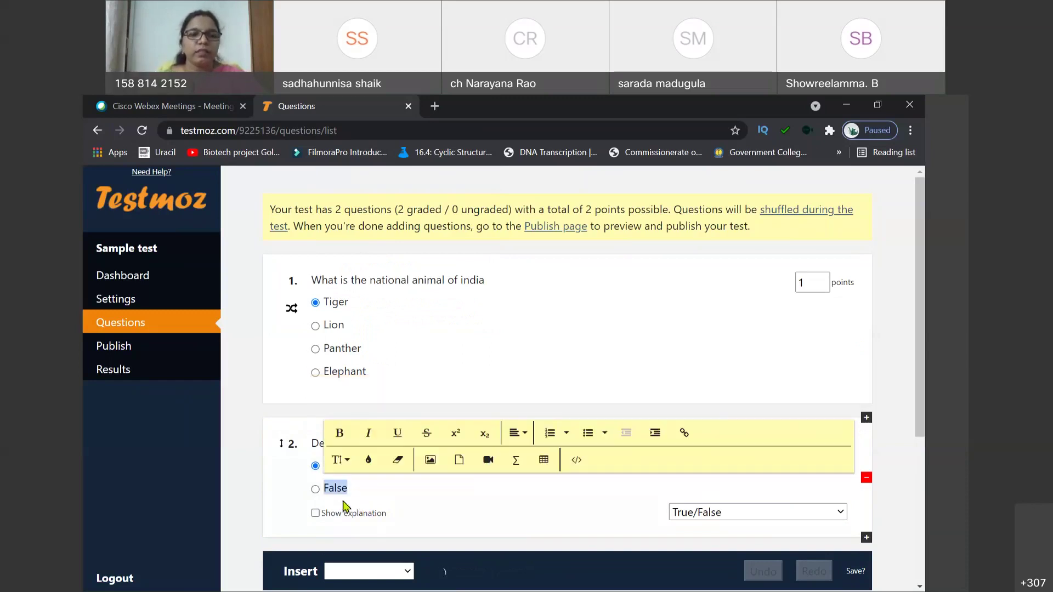
{"action": "left_click", "coordinate": [314, 488]}
{"action": "left_click", "coordinate": [315, 465]}
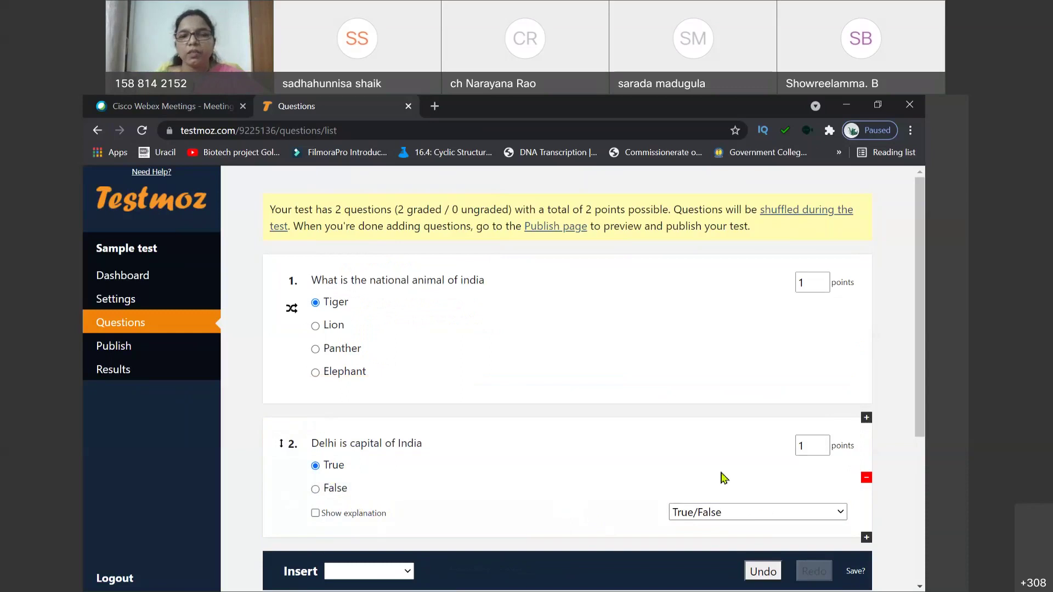
{"action": "left_click", "coordinate": [822, 442]}
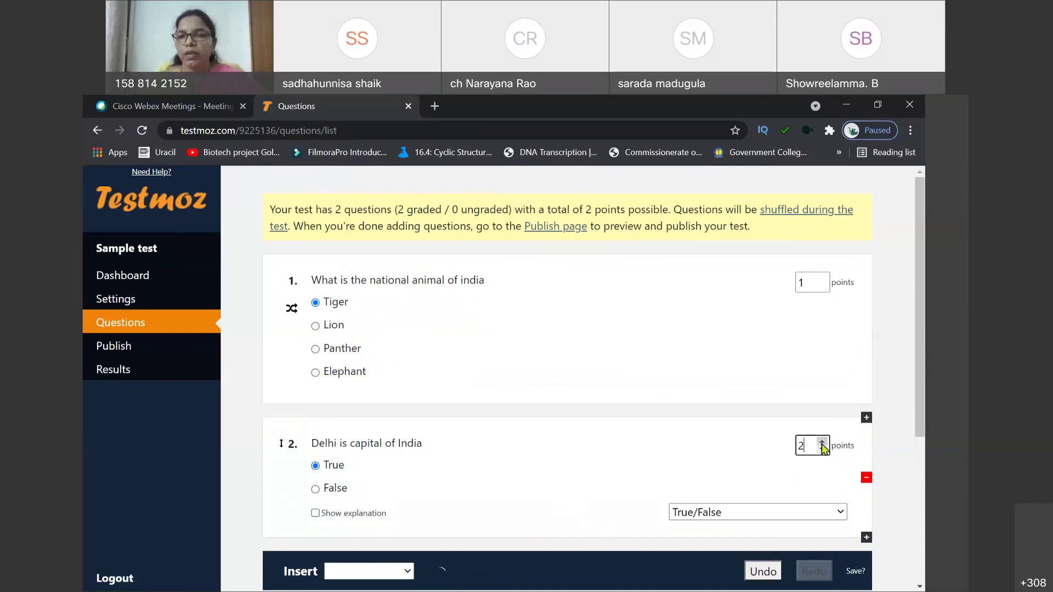
{"action": "left_click", "coordinate": [822, 442]}
{"action": "left_click", "coordinate": [822, 449]}
{"action": "left_click", "coordinate": [822, 450]}
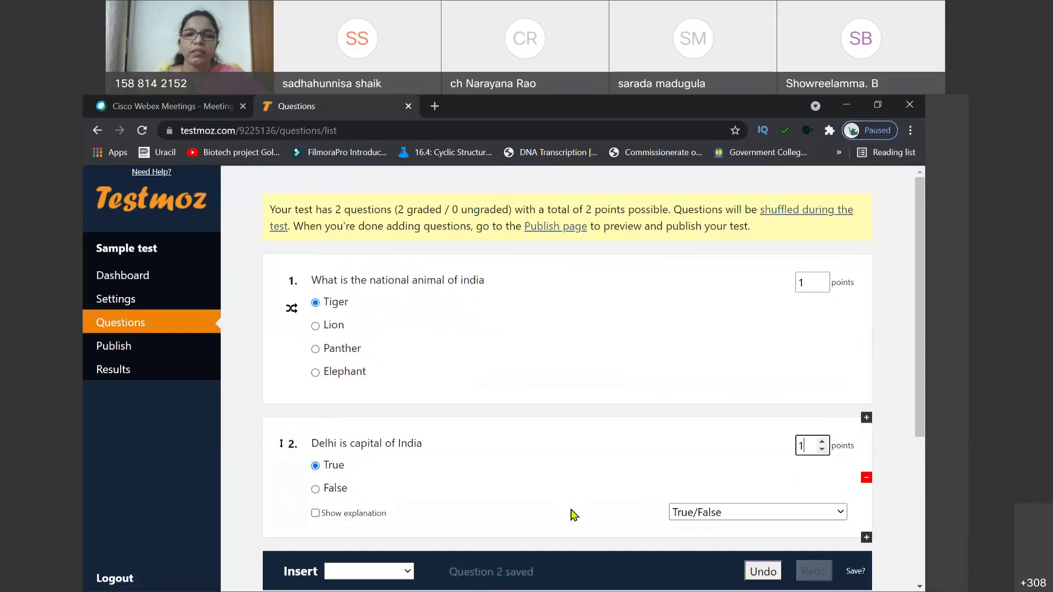
{"action": "scroll", "coordinate": [475, 500], "scroll_direction": "down", "scroll_amount": 3}
Step: Add a choose-many question and replace its wording with 'Pick the plants below'
{"action": "left_click", "coordinate": [409, 481]}
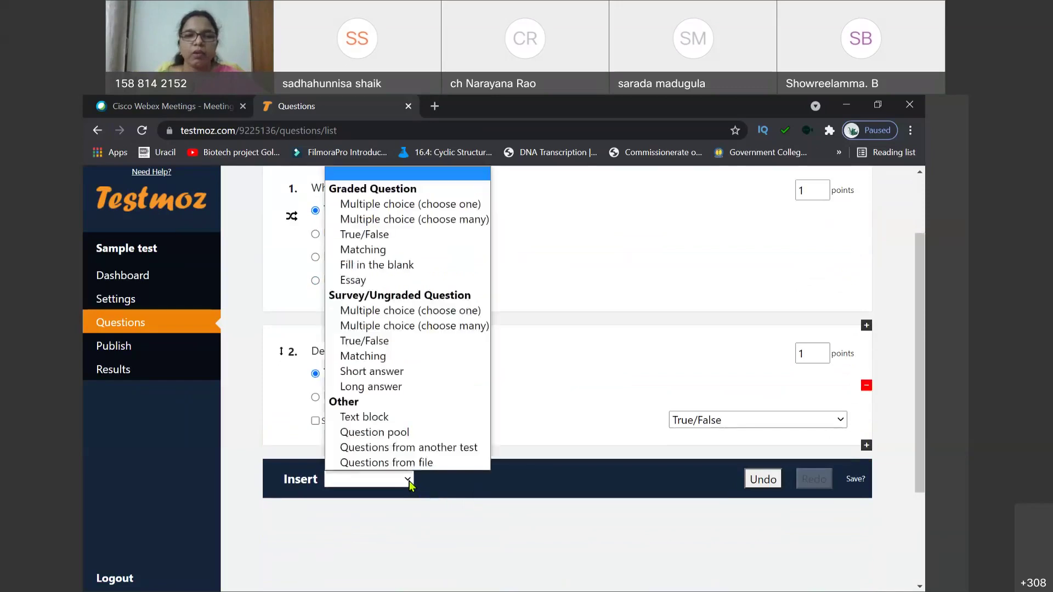
{"action": "left_click", "coordinate": [360, 220]}
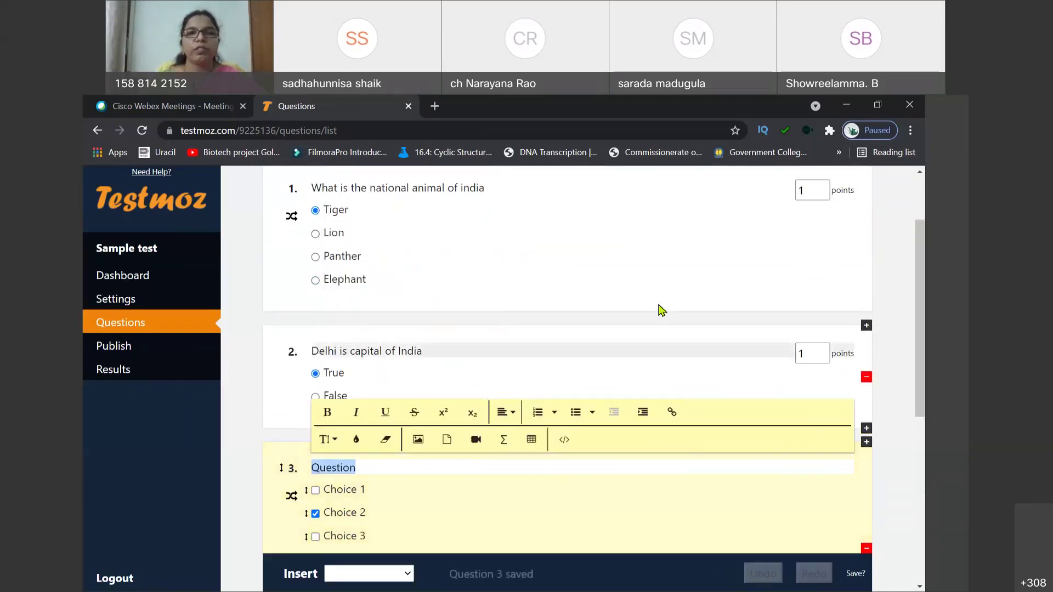
{"action": "scroll", "coordinate": [516, 466], "scroll_direction": "down", "scroll_amount": 2}
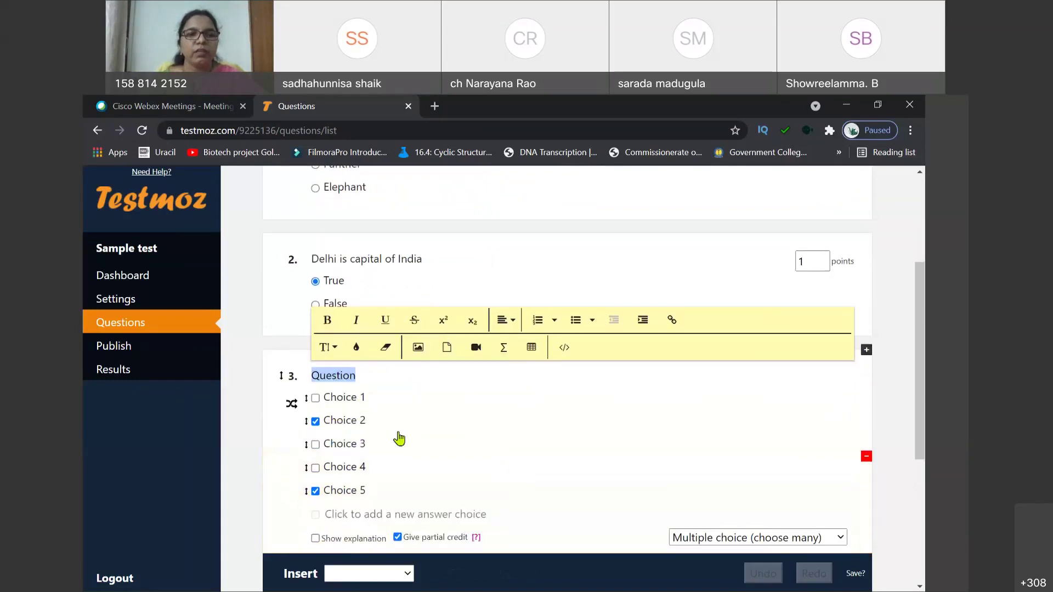
{"action": "left_click", "coordinate": [378, 375]}
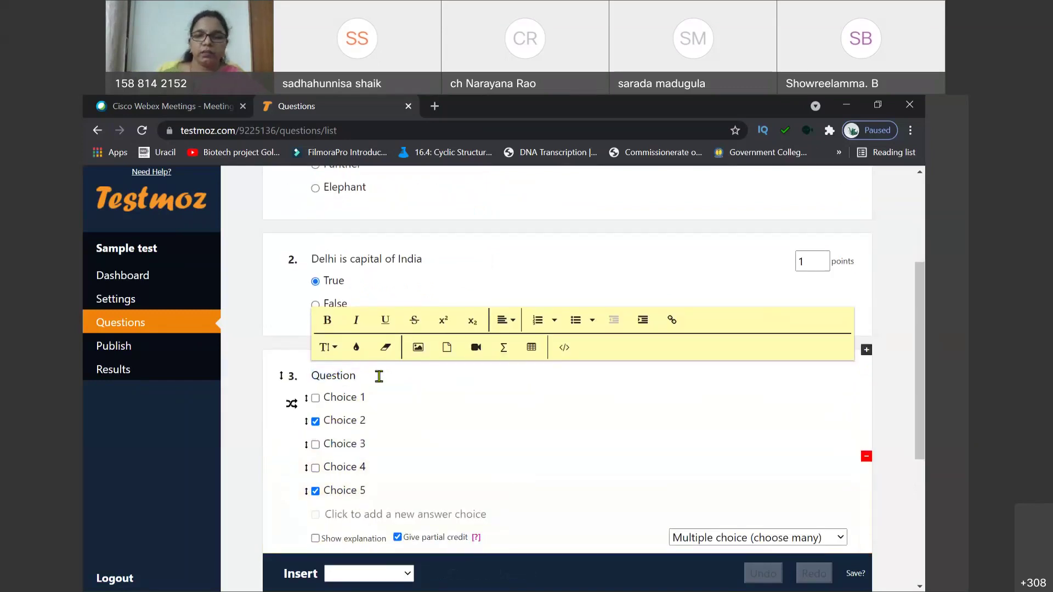
{"action": "key", "text": "BackSpace"}
{"action": "key", "text": "BackSpace"}
{"action": "key", "text": "BackSpace"}
{"action": "key", "text": "BackSpace"}
{"action": "key", "text": "BackSpace"}
{"action": "key", "text": "BackSpace"}
{"action": "key", "text": "BackSpace"}
{"action": "key", "text": "BackSpace"}
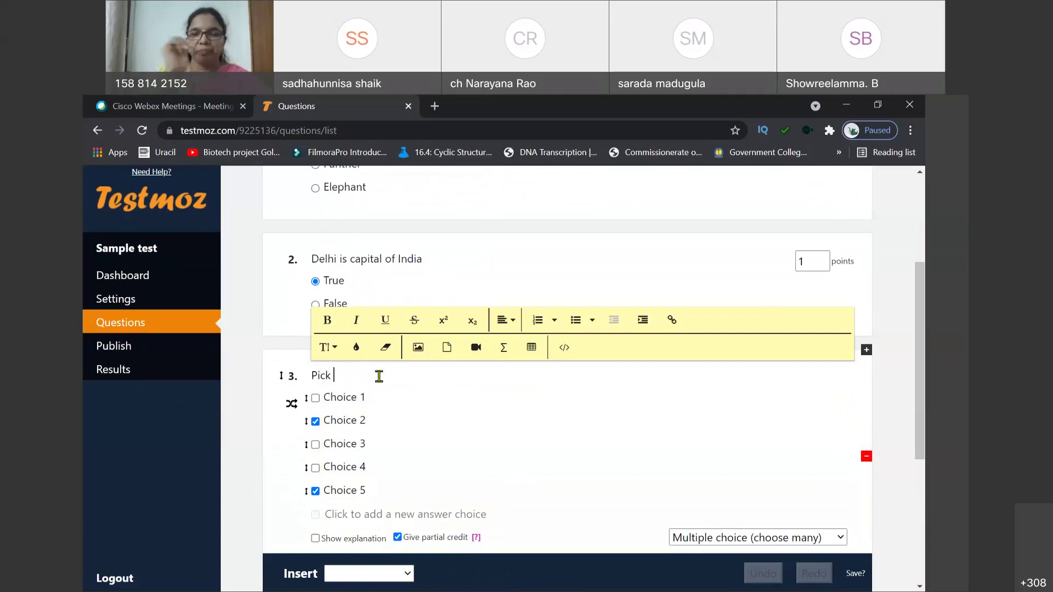
{"action": "type", "text": "Pick the"}
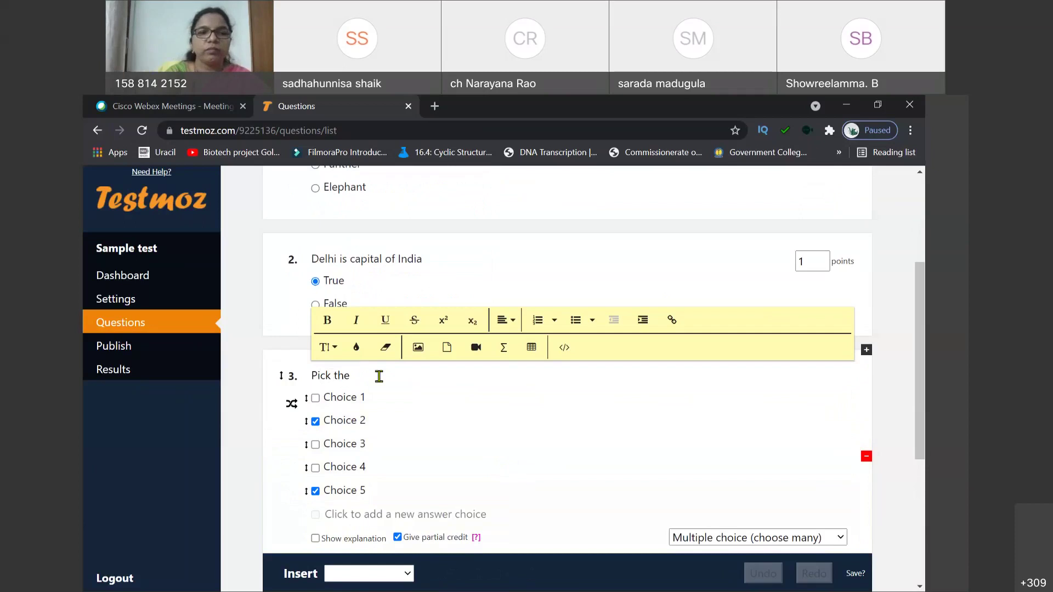
{"action": "key", "text": "BackSpace"}
{"action": "key", "text": "BackSpace"}
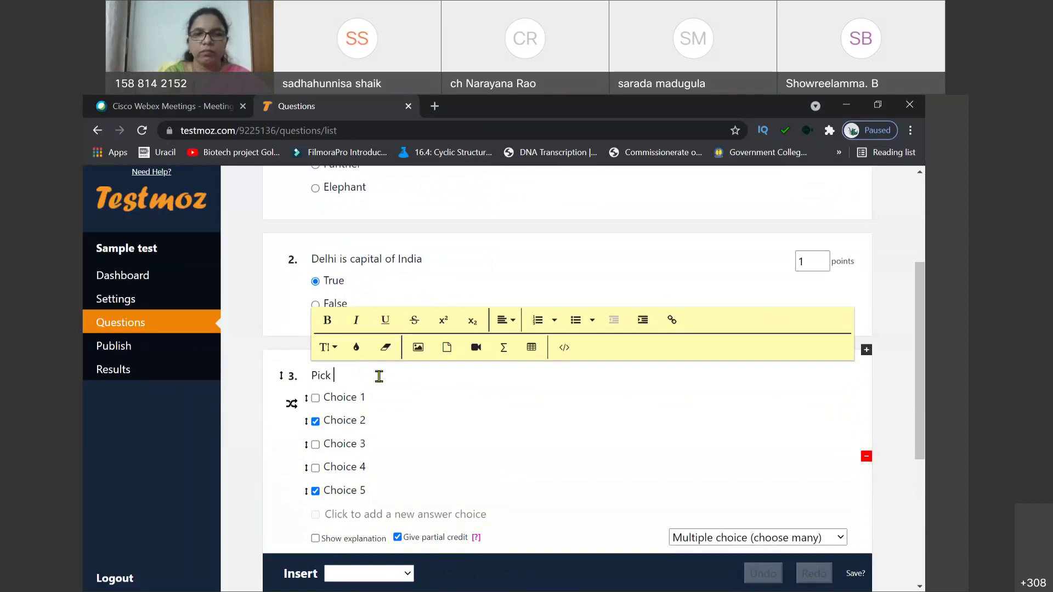
{"action": "type", "text": "he plants below"}
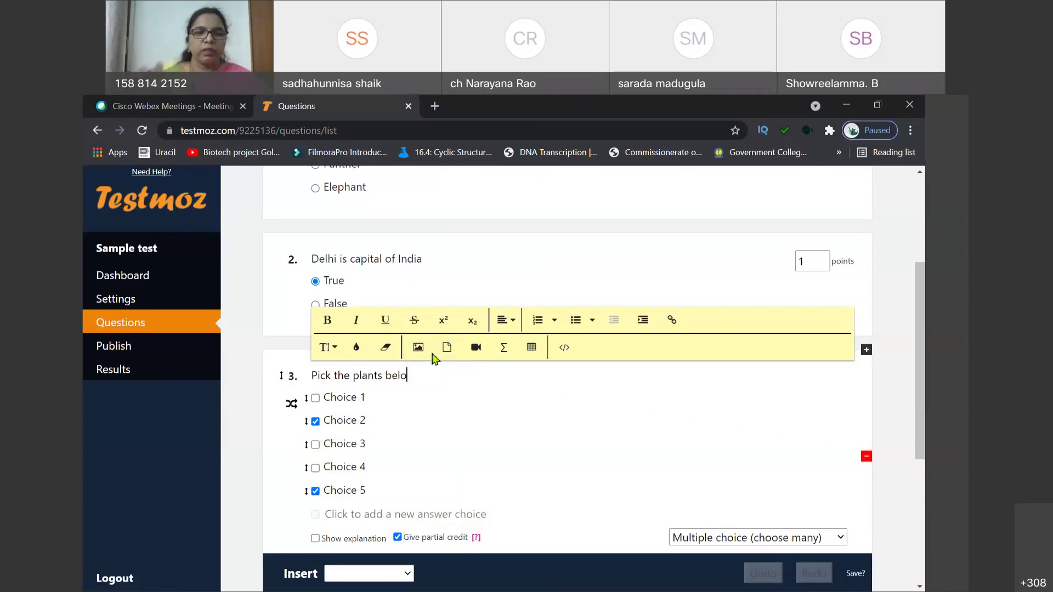
Step: Rename the first two choices to Azadiracttha and Mangifera
{"action": "left_click", "coordinate": [352, 400]}
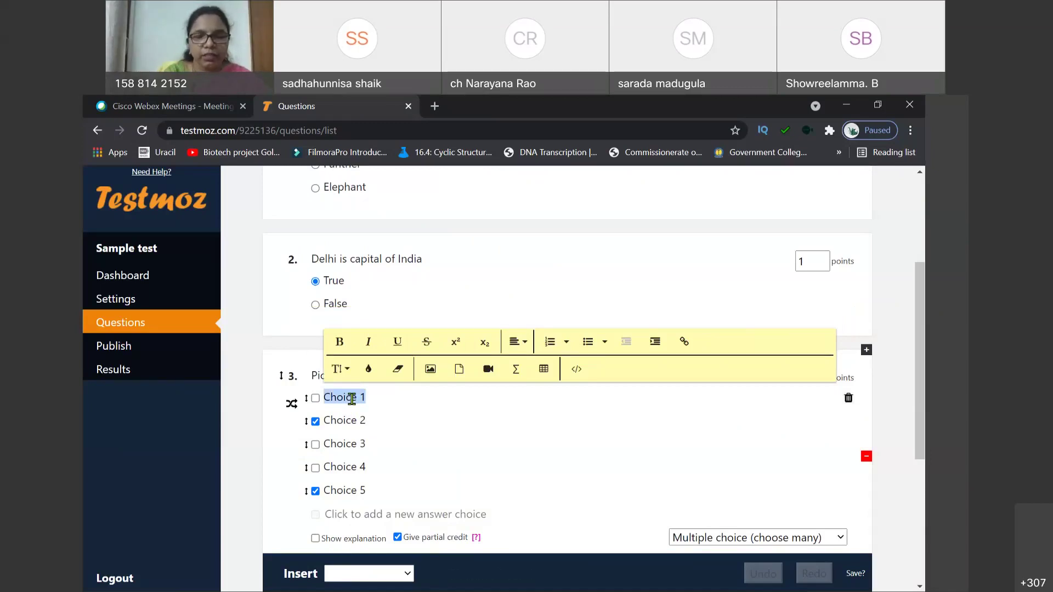
{"action": "type", "text": "A"}
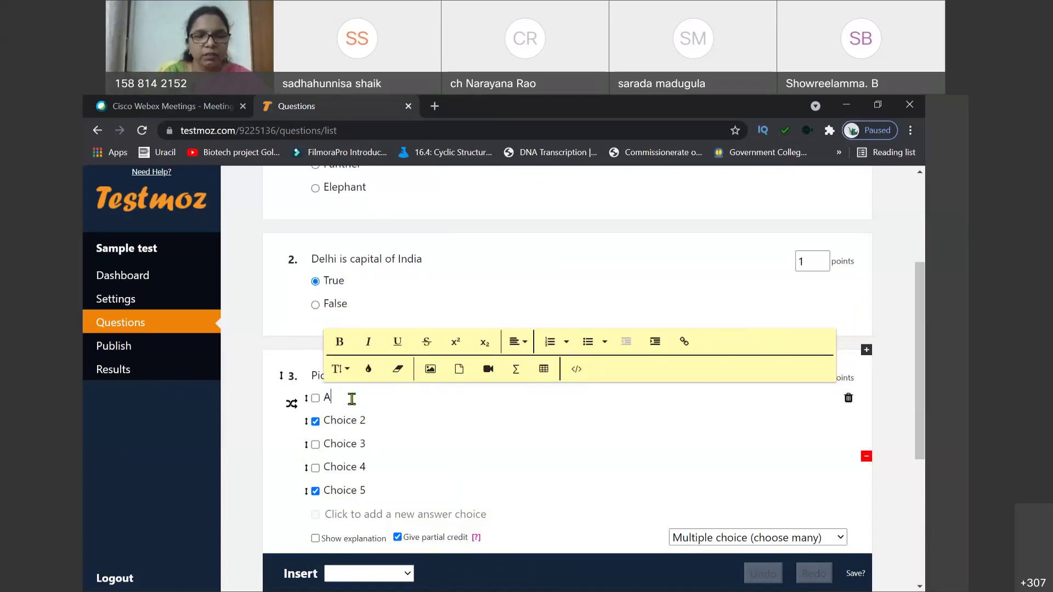
{"action": "type", "text": "zad"}
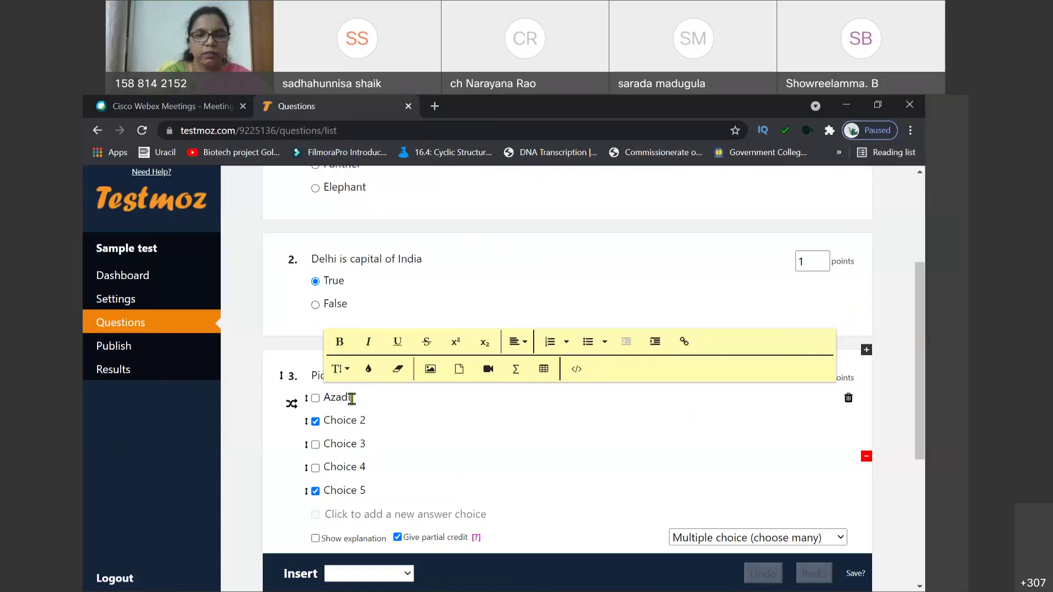
{"action": "type", "text": "iracttha "}
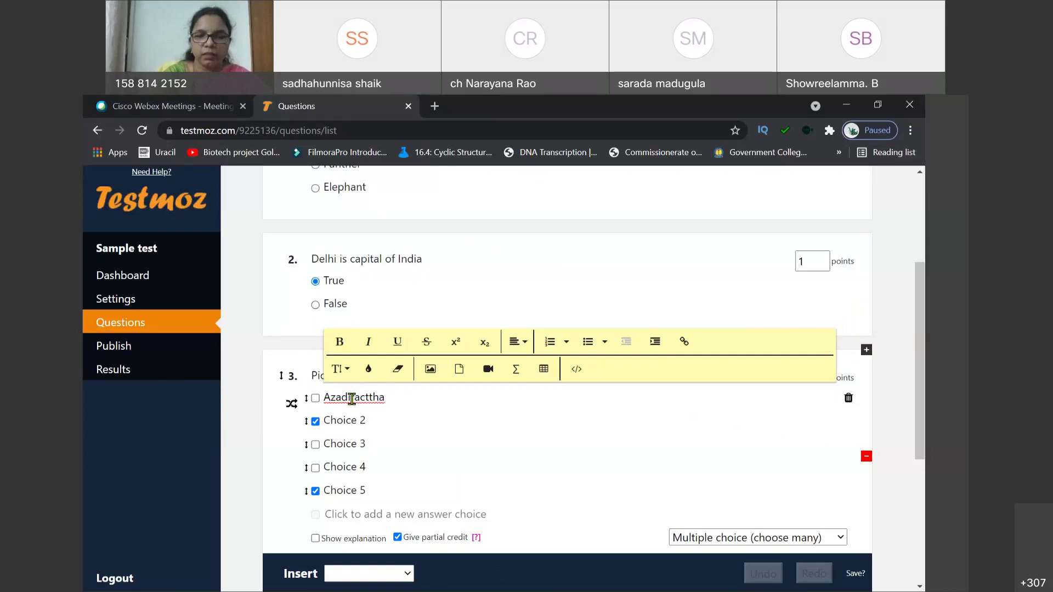
{"action": "type", "text": "indiaca"}
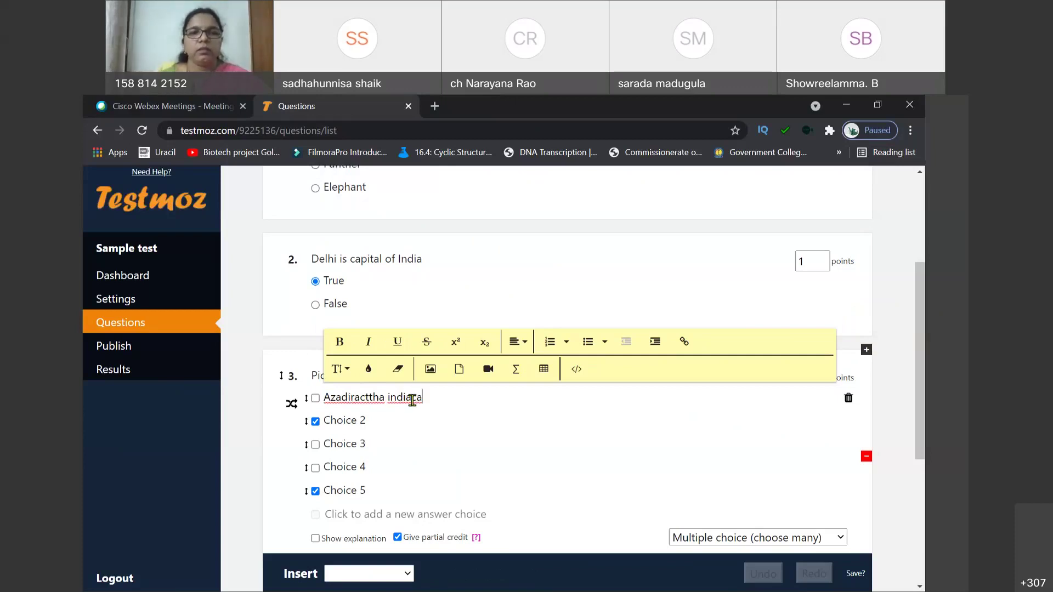
{"action": "key", "text": "BackSpace"}
{"action": "key", "text": "BackSpace"}
{"action": "key", "text": "BackSpace"}
{"action": "type", "text": "ca"}
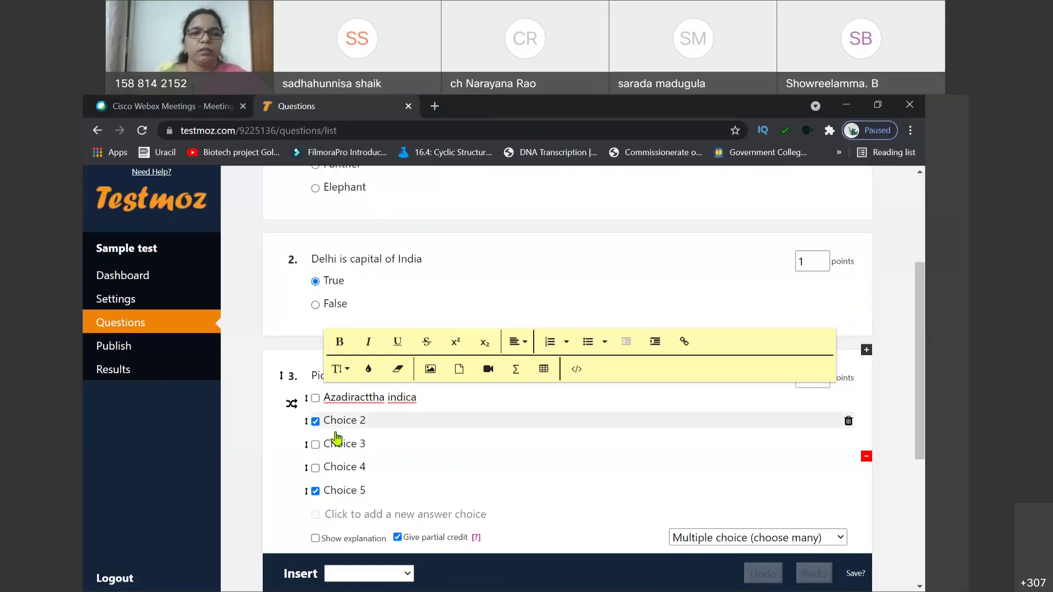
{"action": "left_click", "coordinate": [339, 421]}
{"action": "type", "text": "Ma"}
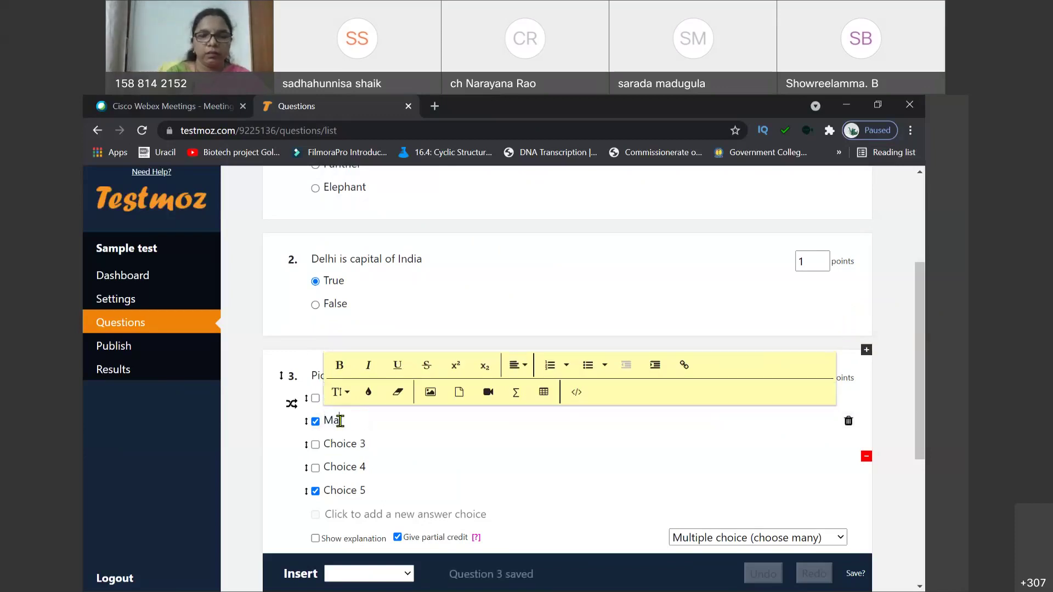
{"action": "type", "text": "ng"}
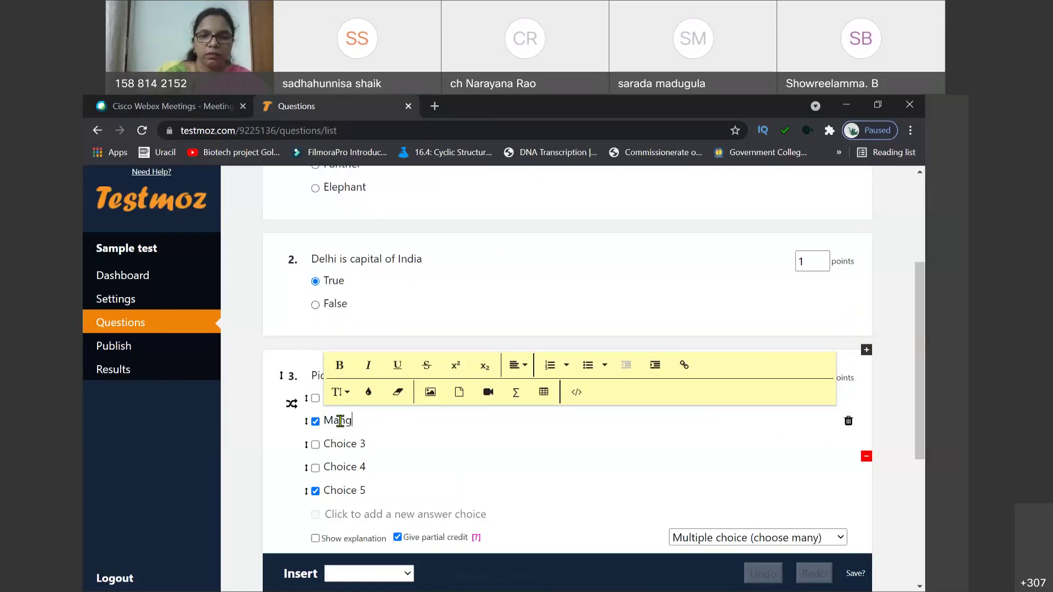
{"action": "type", "text": "ifera"}
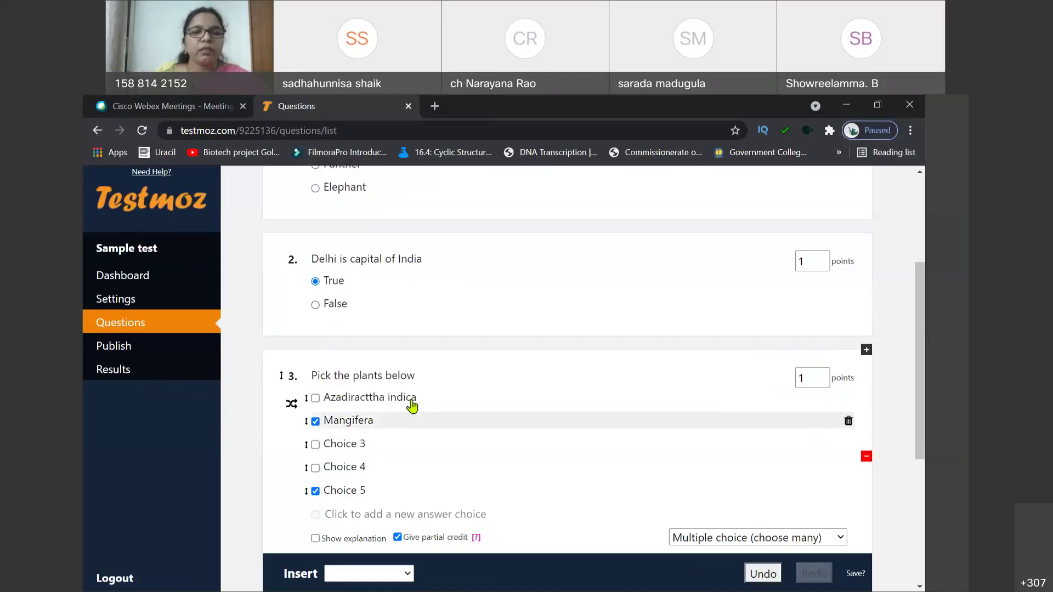
{"action": "left_click", "coordinate": [418, 398]}
{"action": "key", "text": "BackSpace"}
{"action": "key", "text": "BackSpace"}
{"action": "key", "text": "BackSpace"}
{"action": "key", "text": "BackSpace"}
{"action": "key", "text": "BackSpace"}
{"action": "key", "text": "BackSpace"}
{"action": "key", "text": "BackSpace"}
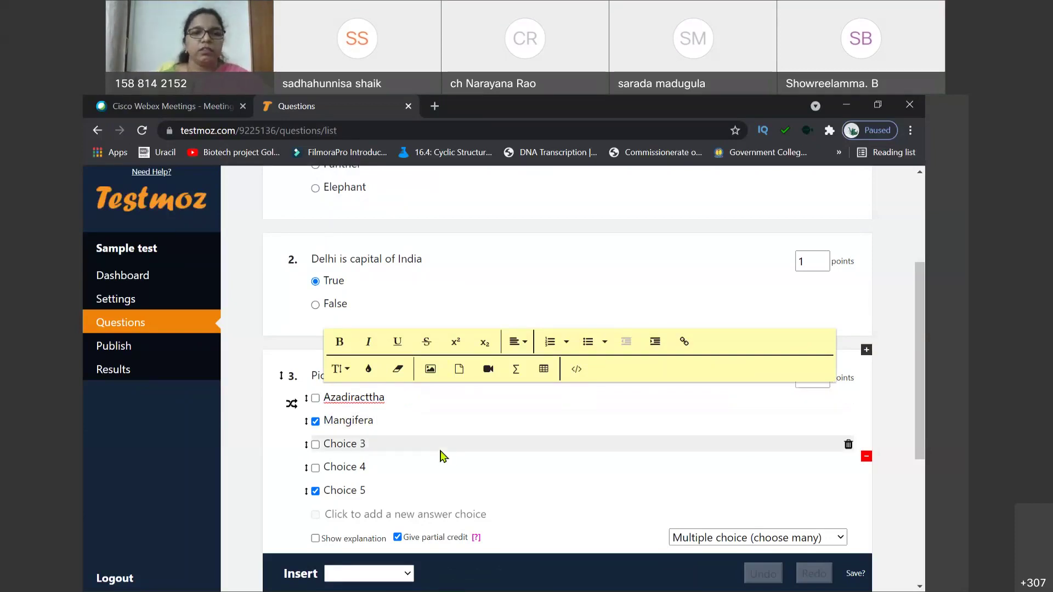
Step: Set the third and fourth choices to Sodium and All, and delete the fifth choice
{"action": "triple_click", "coordinate": [353, 445]}
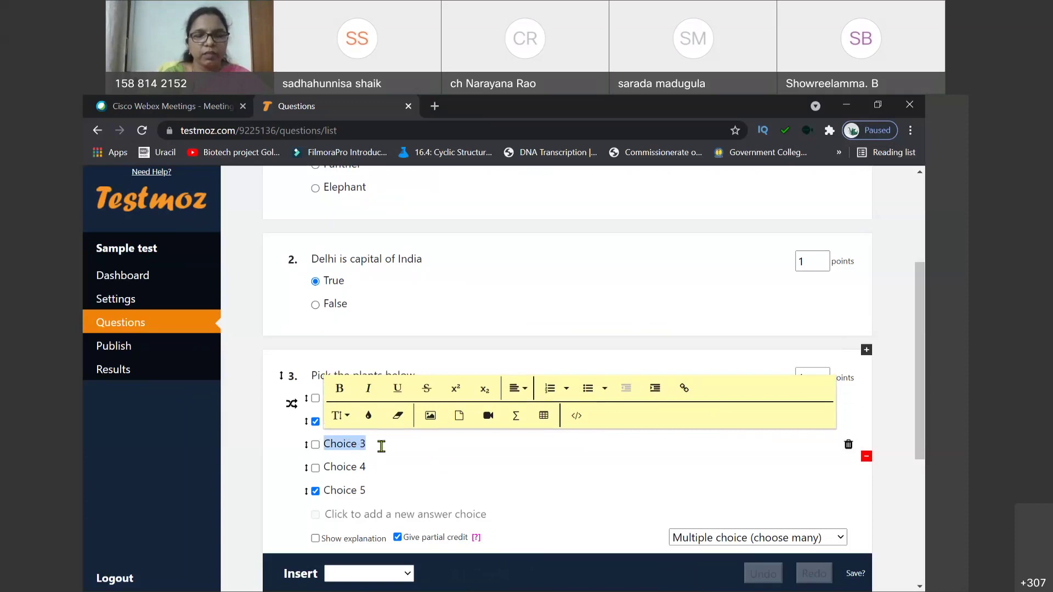
{"action": "type", "text": "Sof"}
{"action": "type", "text": "dium"}
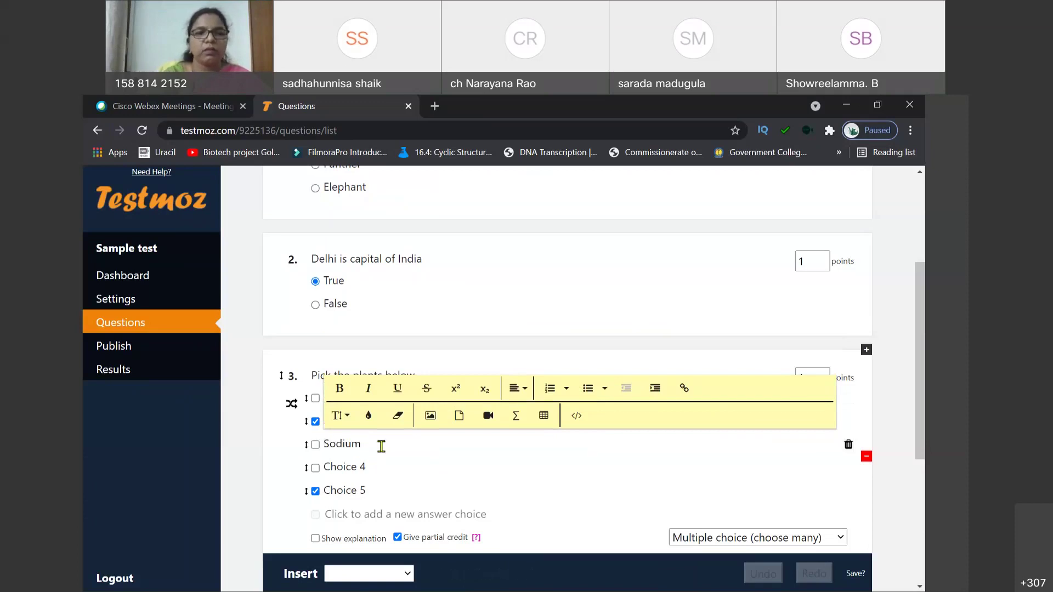
{"action": "left_click", "coordinate": [354, 467]}
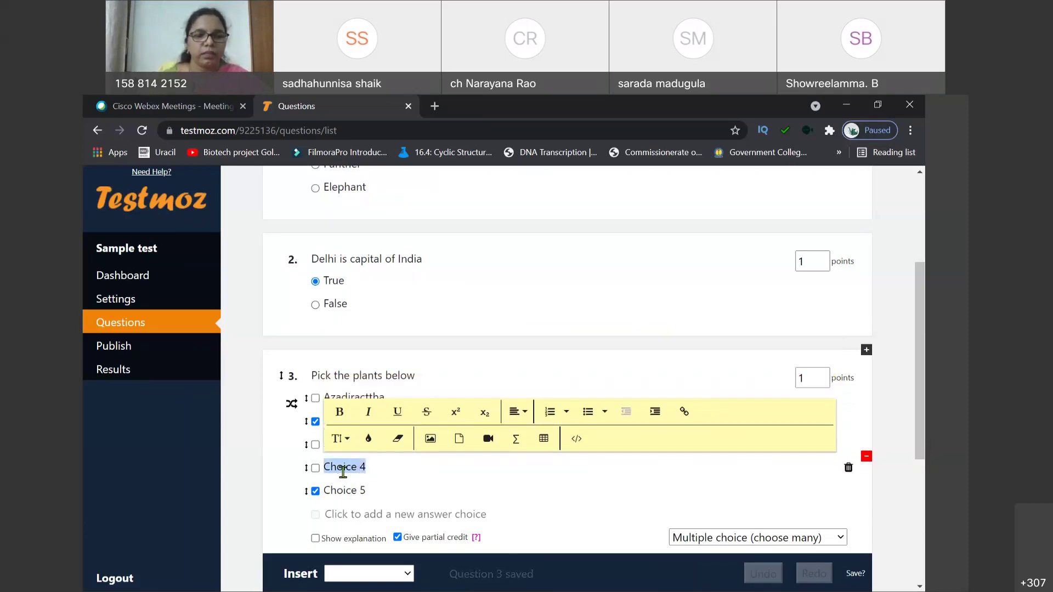
{"action": "type", "text": "All"}
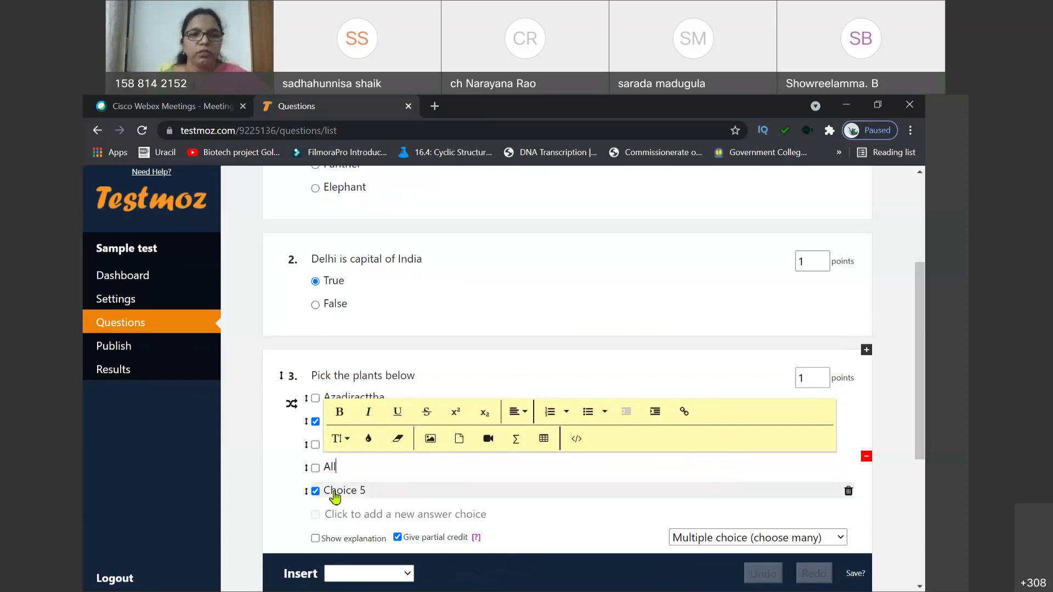
{"action": "left_click", "coordinate": [336, 491]}
{"action": "left_click", "coordinate": [316, 491]}
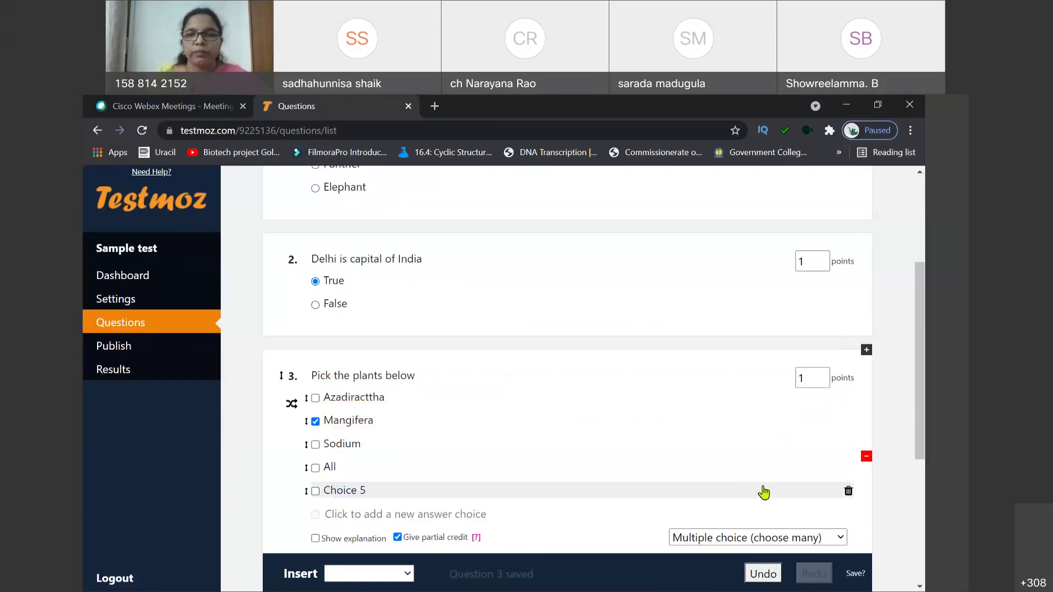
{"action": "left_click", "coordinate": [848, 494]}
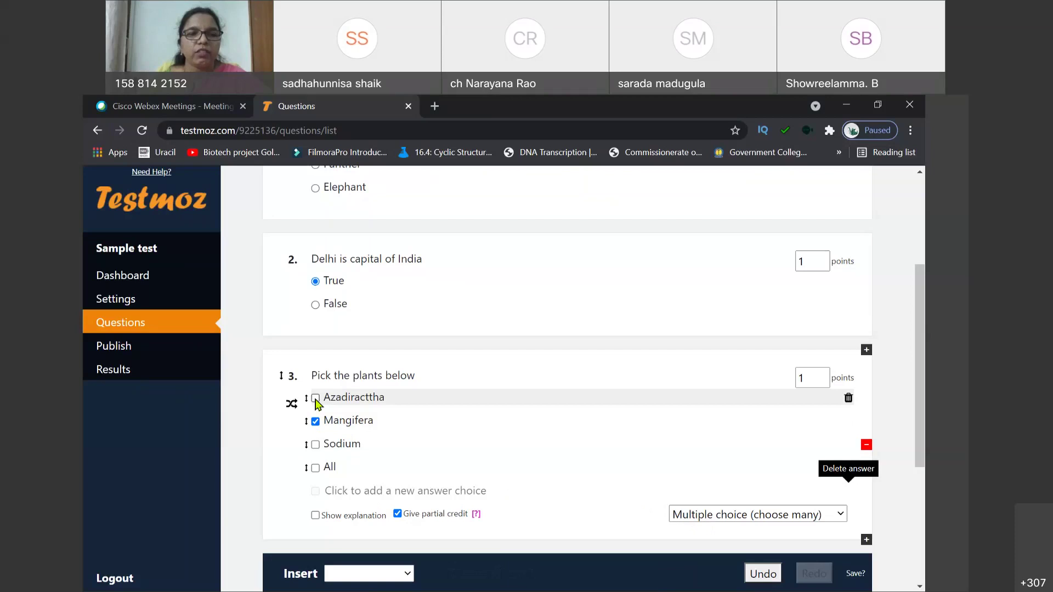
Step: Mark Azadiracttha correct, change Sodium to Fox, and raise the question to 2 points
{"action": "left_click", "coordinate": [316, 398]}
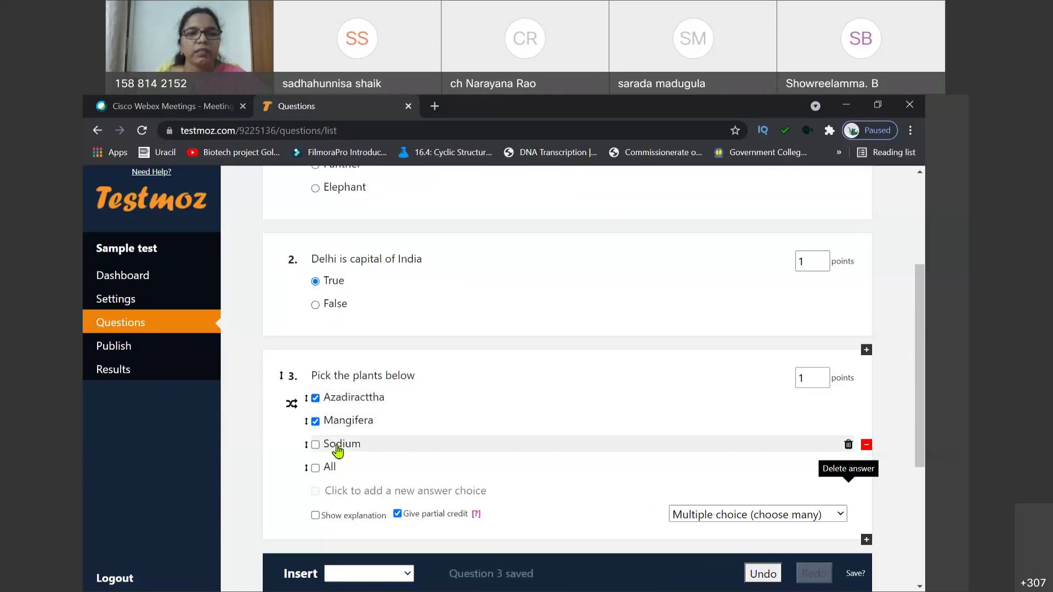
{"action": "double_click", "coordinate": [338, 445]}
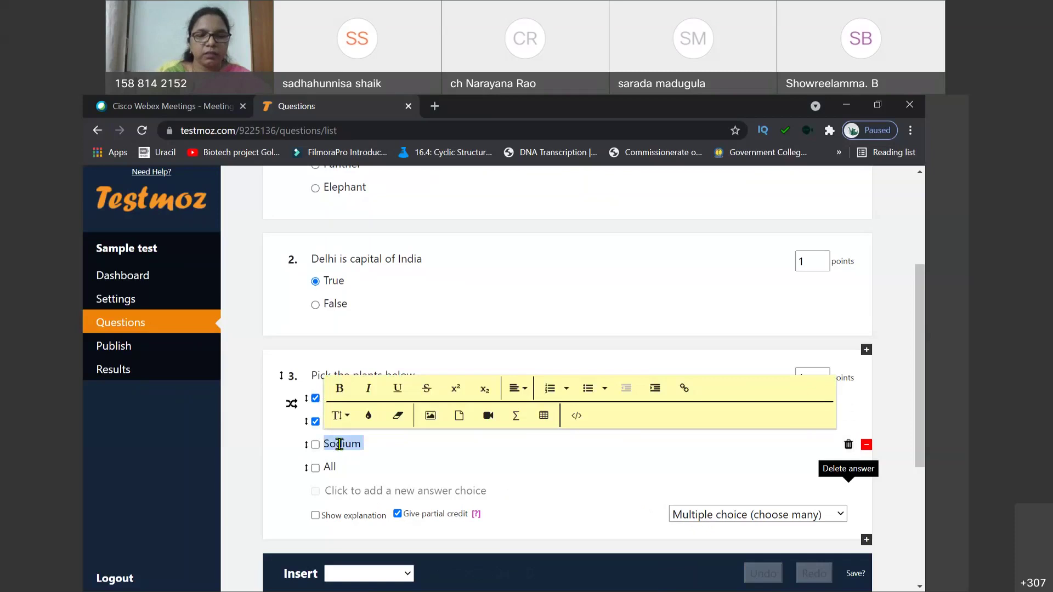
{"action": "type", "text": "F"}
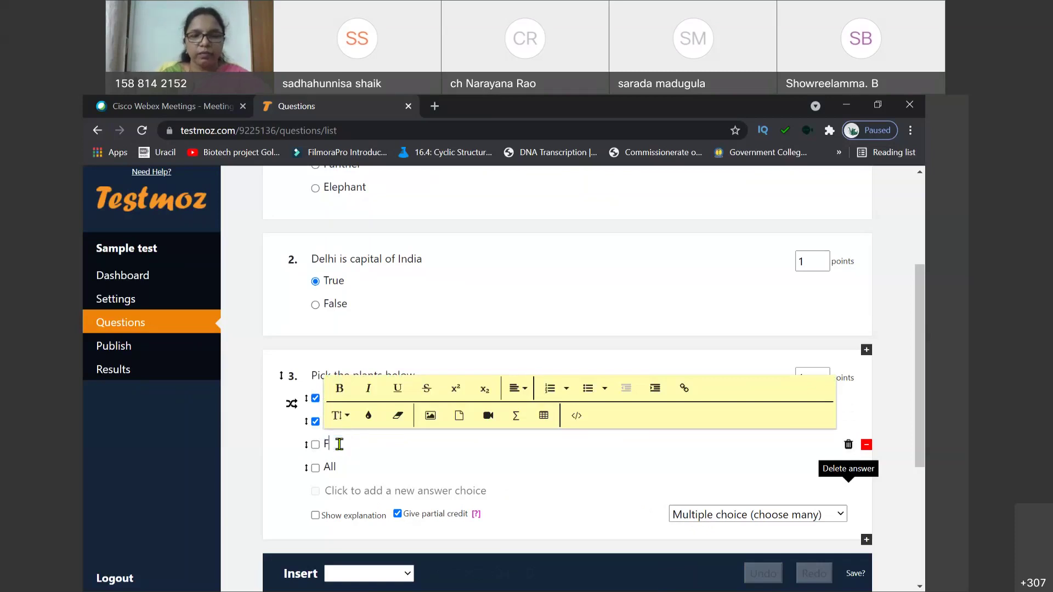
{"action": "type", "text": "ox"}
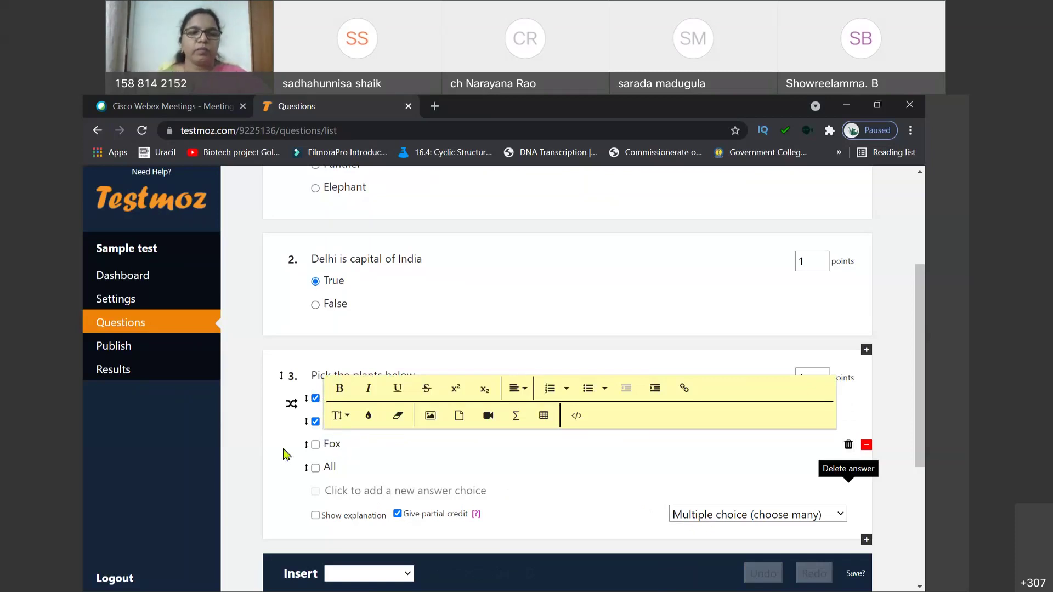
{"action": "left_click", "coordinate": [283, 455]}
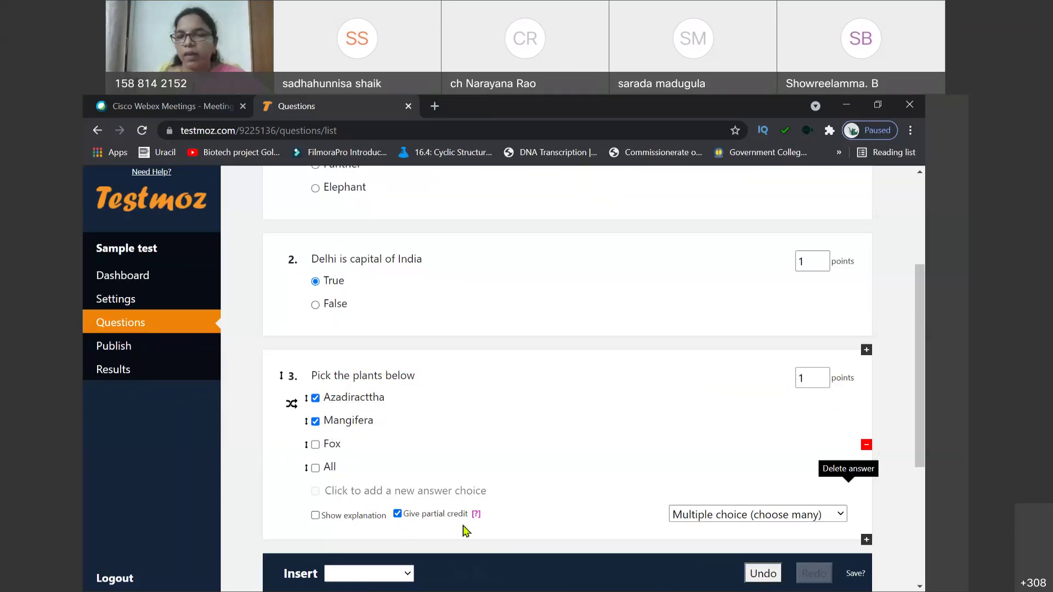
{"action": "mouse_move", "coordinate": [476, 518]}
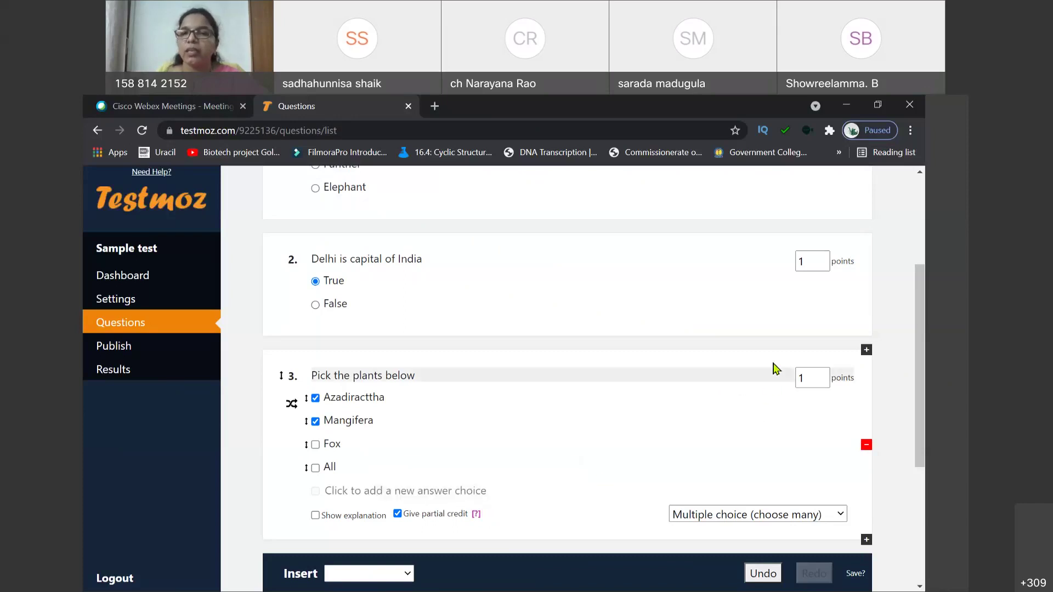
{"action": "left_click", "coordinate": [822, 375]}
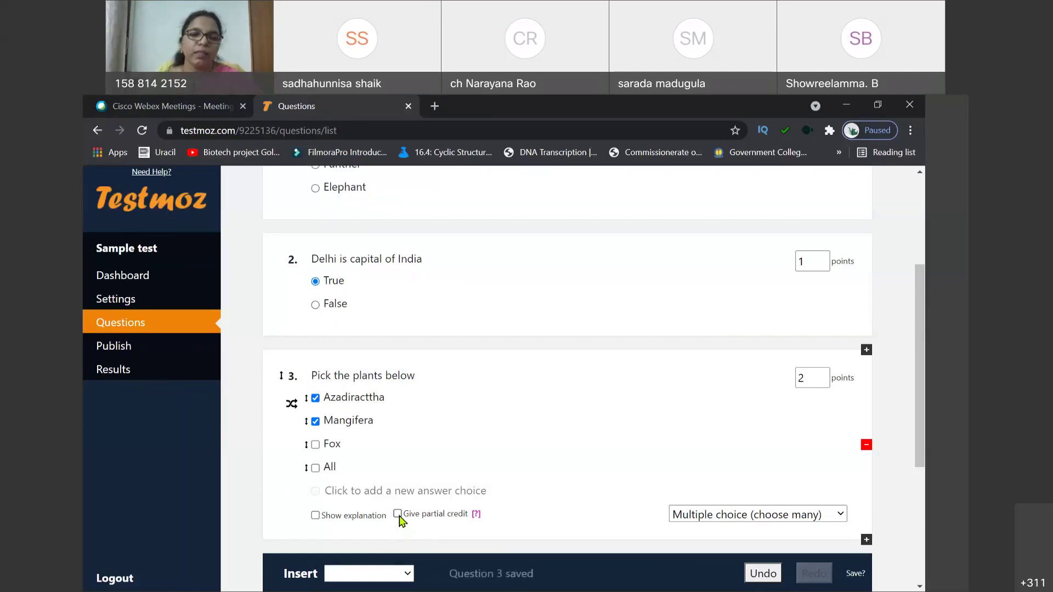
Step: Turn on partial credit for question 3
{"action": "left_click", "coordinate": [398, 515]}
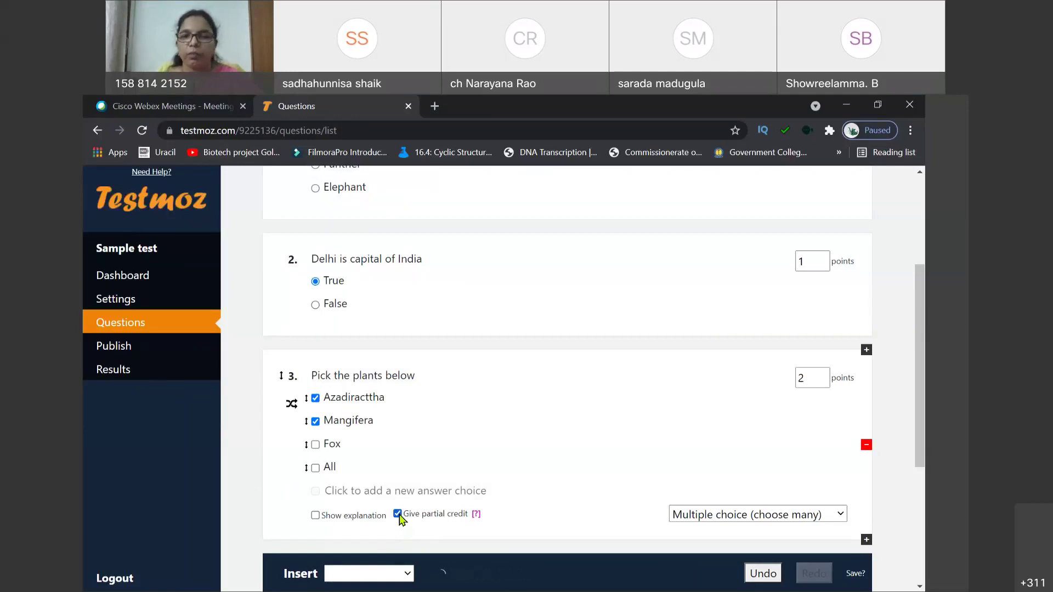
{"action": "left_click", "coordinate": [408, 576]}
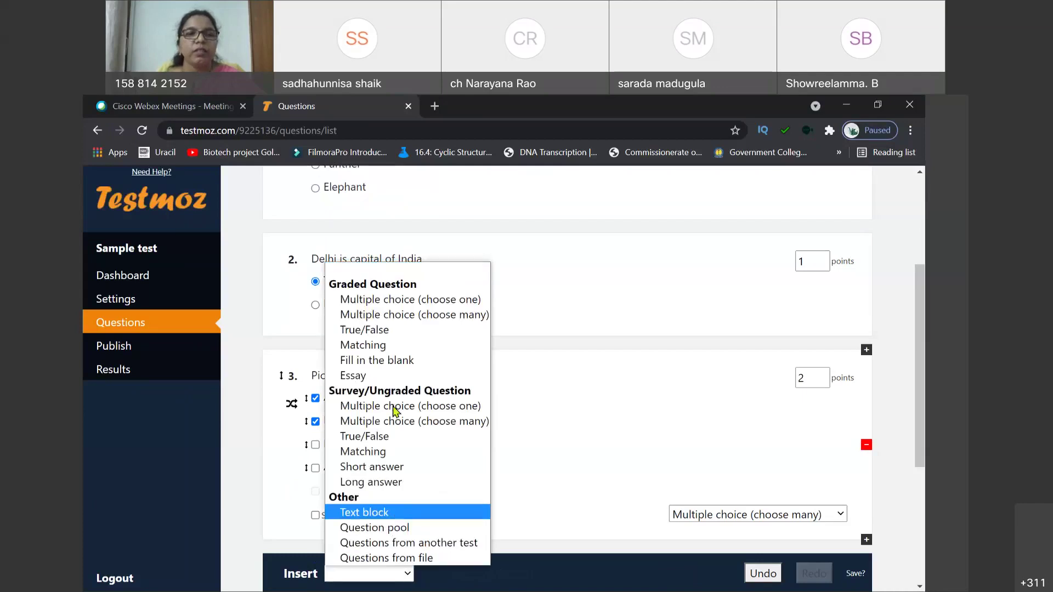
Step: Add a Matching question titled 'Match the following' and change its first item from Cat to Enzyme
{"action": "left_click", "coordinate": [381, 350]}
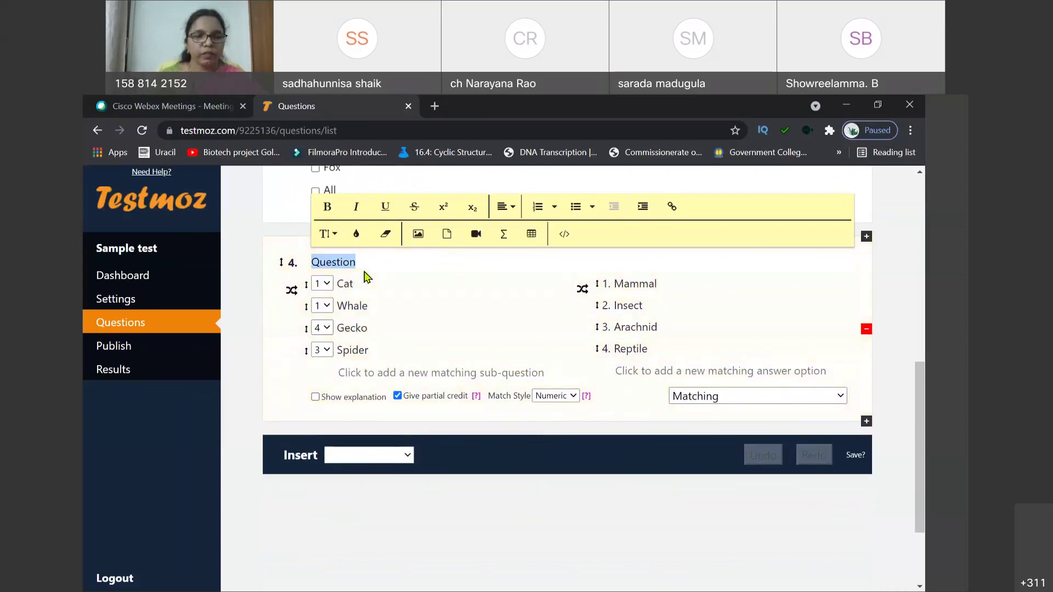
{"action": "type", "text": "Mat"}
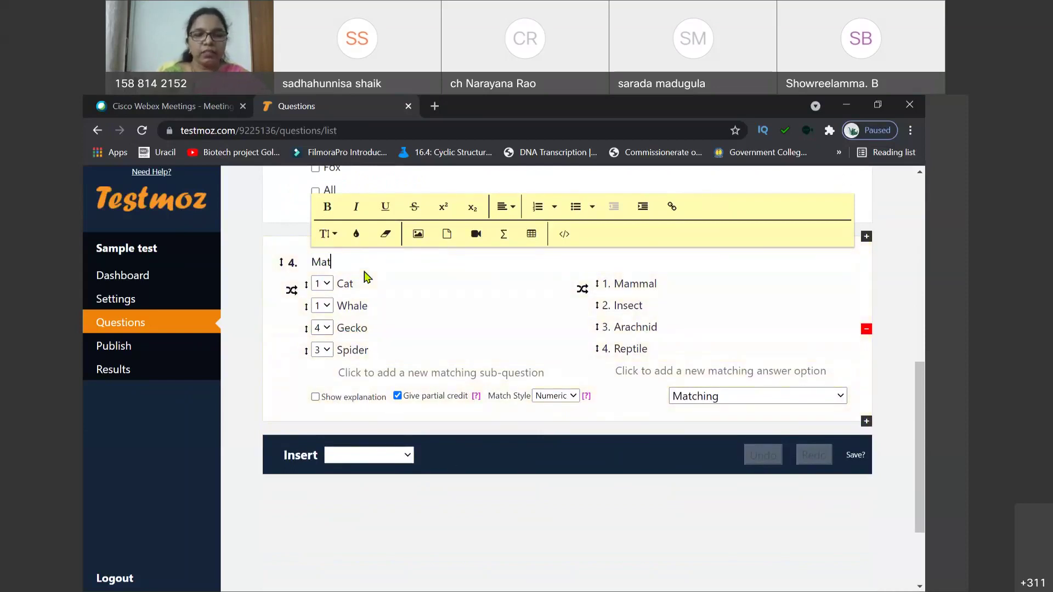
{"action": "type", "text": "ch the f"}
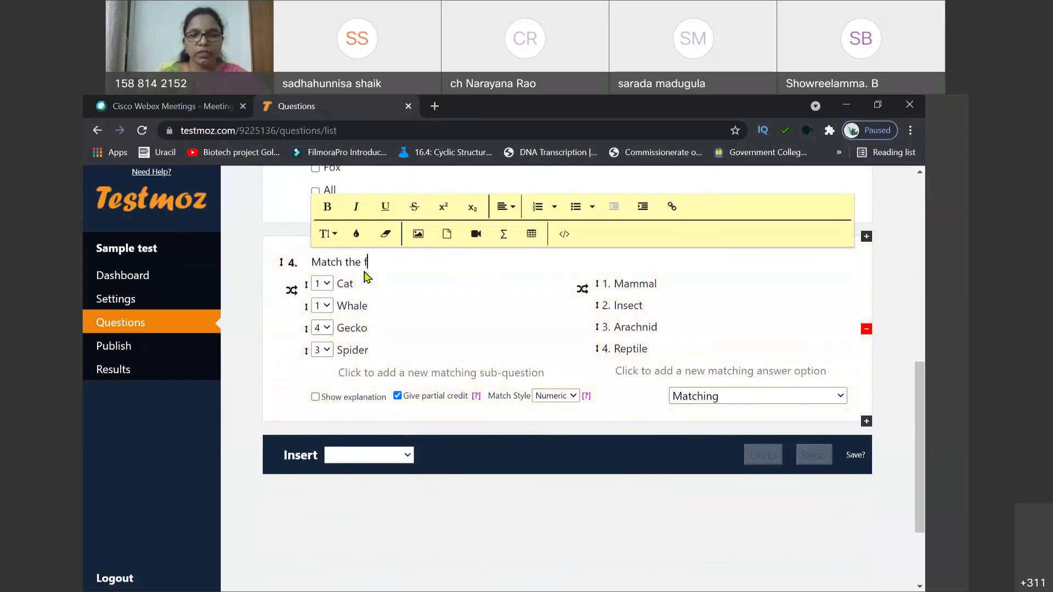
{"action": "type", "text": "ollowing"}
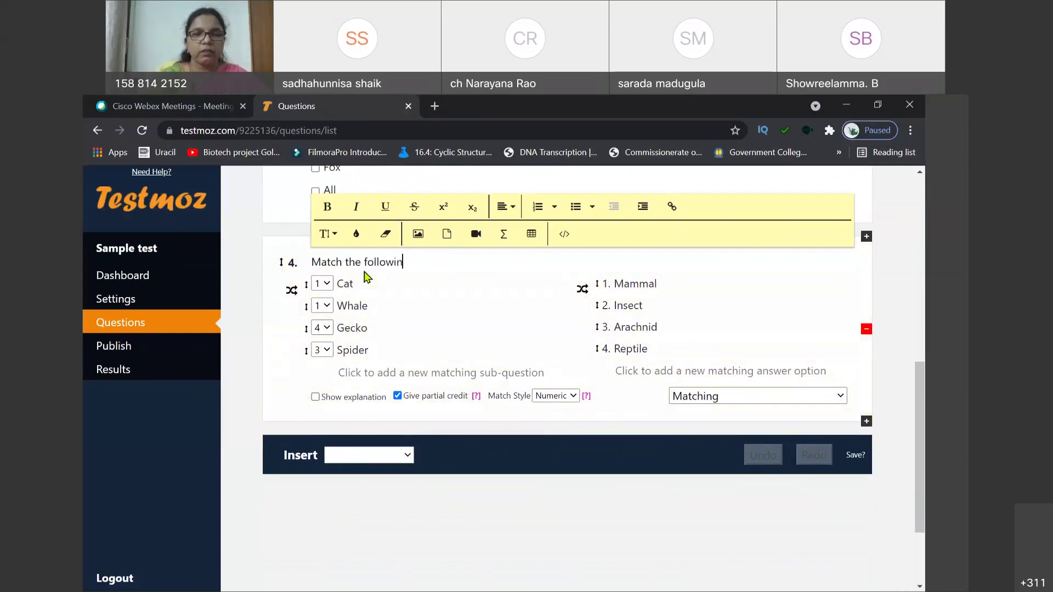
{"action": "double_click", "coordinate": [345, 283]}
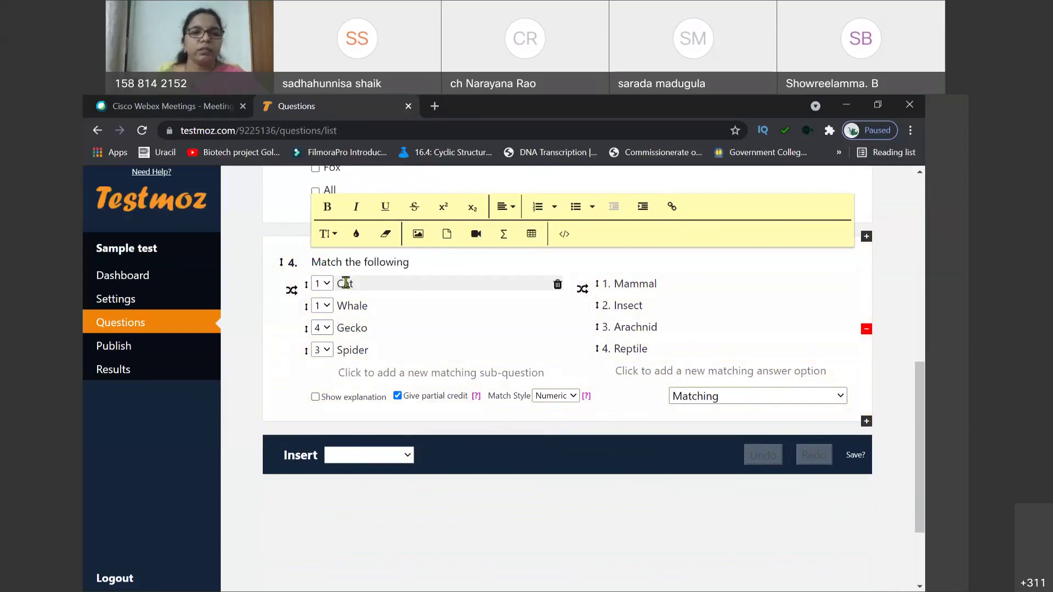
{"action": "type", "text": "Enzyme"}
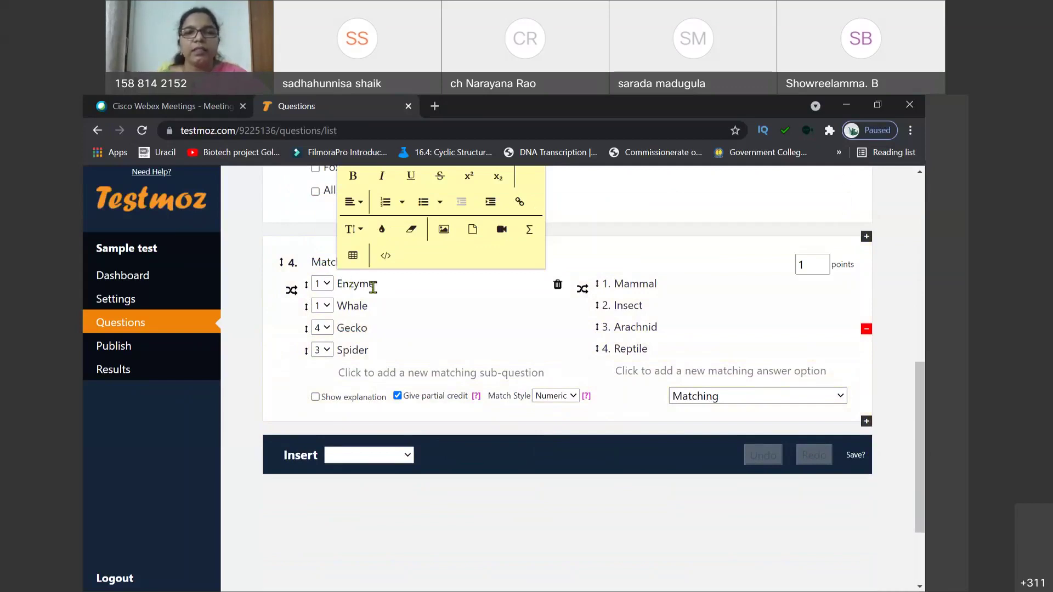
Step: Set answer 1 to Hexokinase, the second item to Nucleic acid, and answer 2 to DNA
{"action": "double_click", "coordinate": [631, 290]}
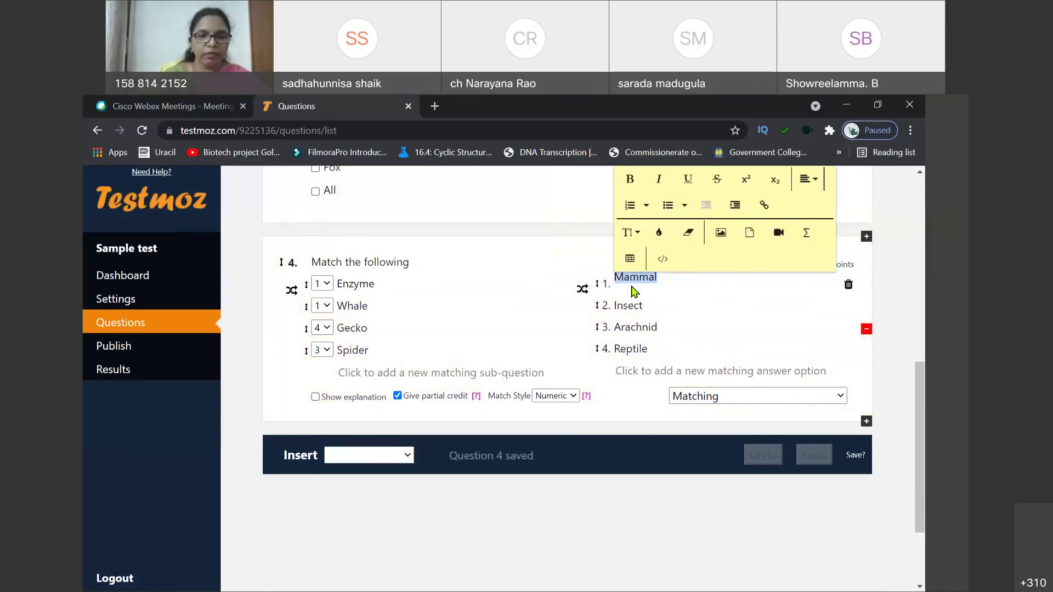
{"action": "type", "text": "Hexo"}
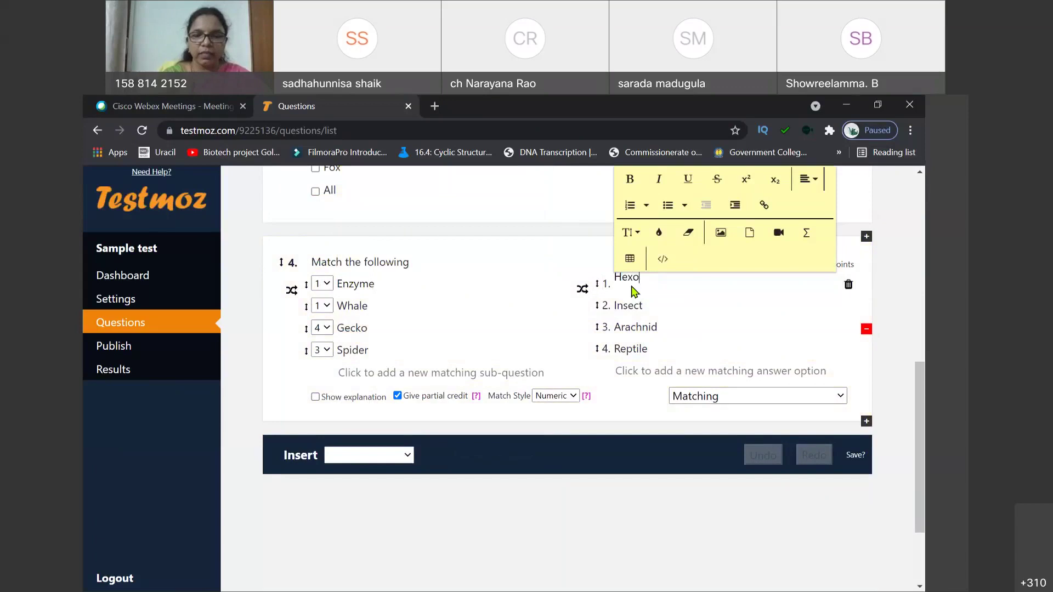
{"action": "type", "text": "kinase"}
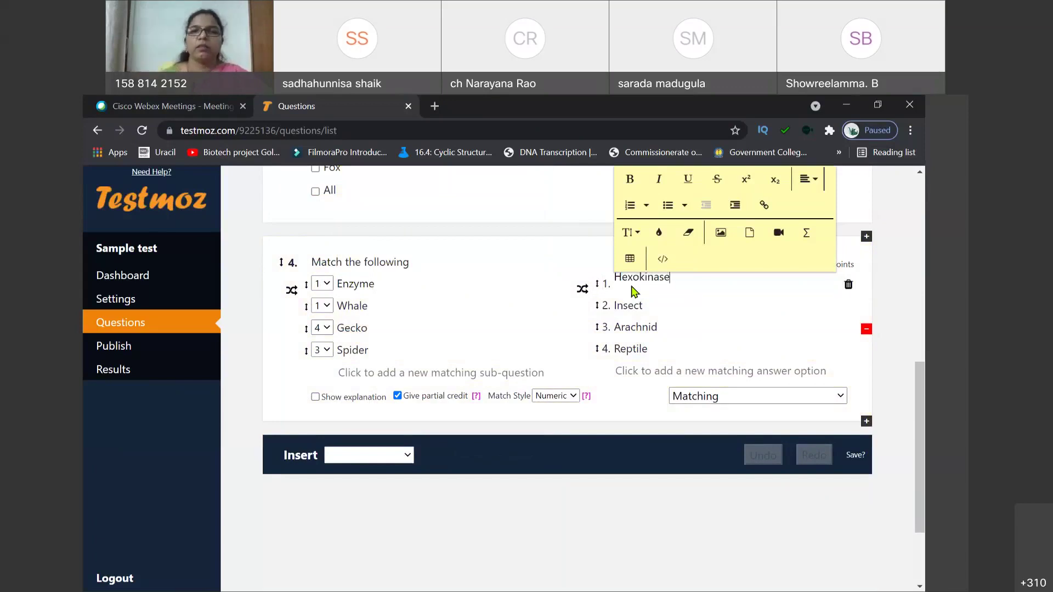
{"action": "left_click", "coordinate": [400, 307]}
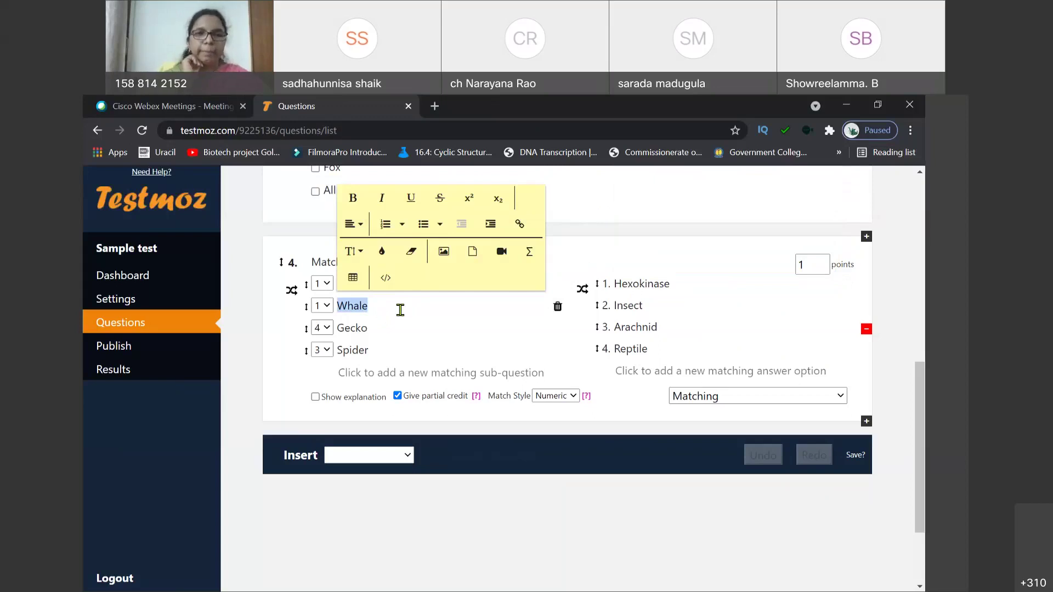
{"action": "type", "text": "Lip"}
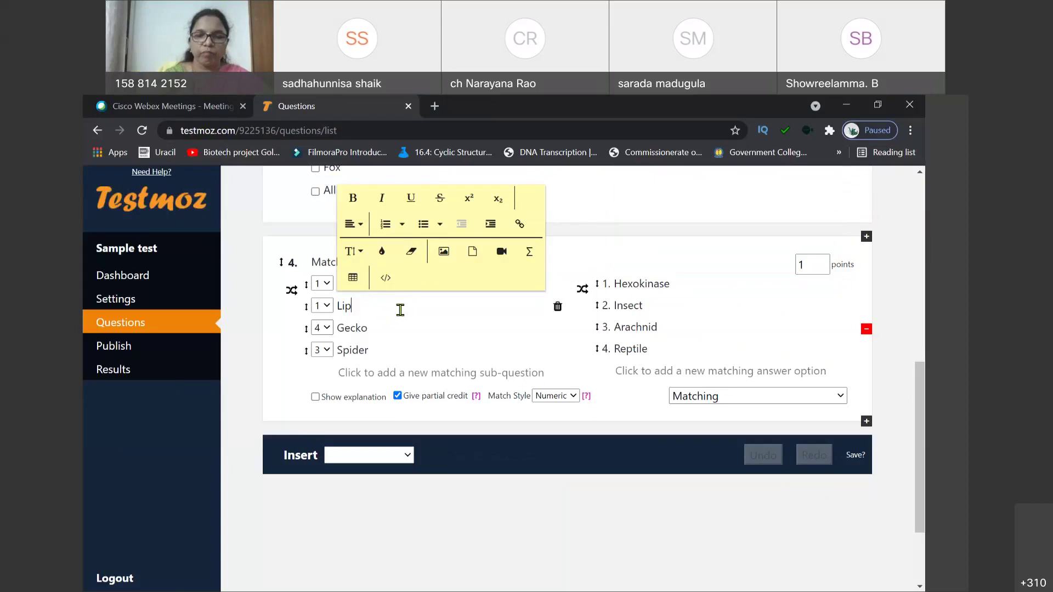
{"action": "key", "text": "BackSpace"}
{"action": "key", "text": "BackSpace"}
{"action": "type", "text": "Nucleic acid"}
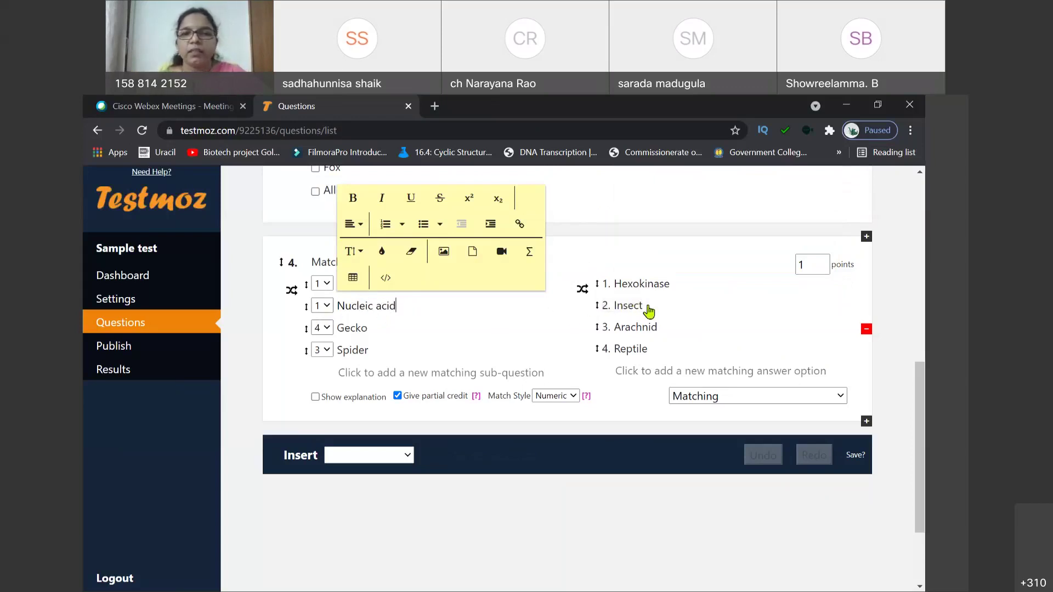
{"action": "double_click", "coordinate": [643, 311]}
{"action": "type", "text": "DNA"}
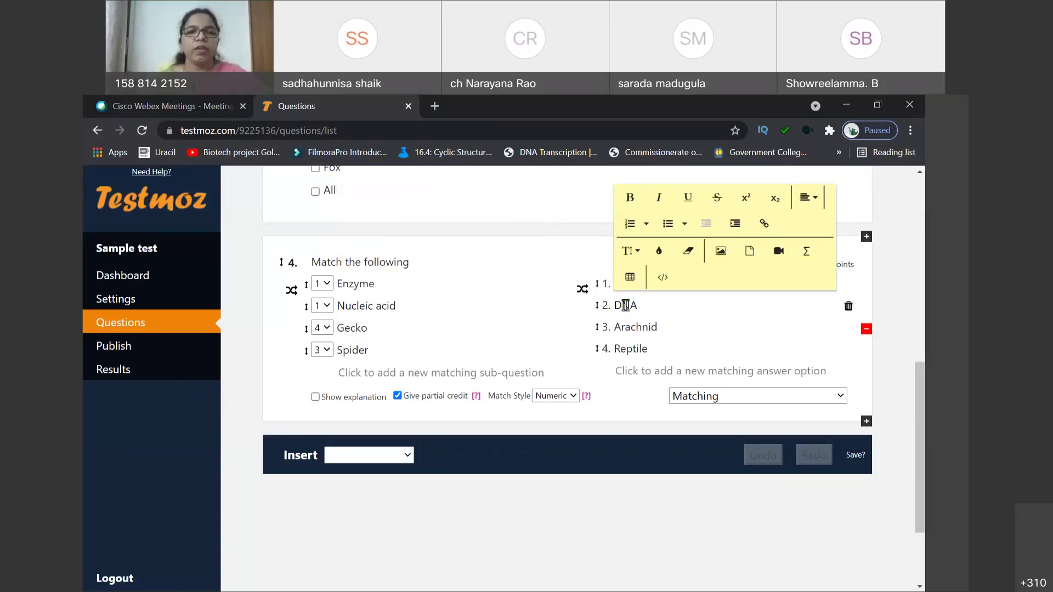
Step: Pair the remaining items: Lipid with Sunflower oil and Carbohydrates with Starch
{"action": "double_click", "coordinate": [364, 328]}
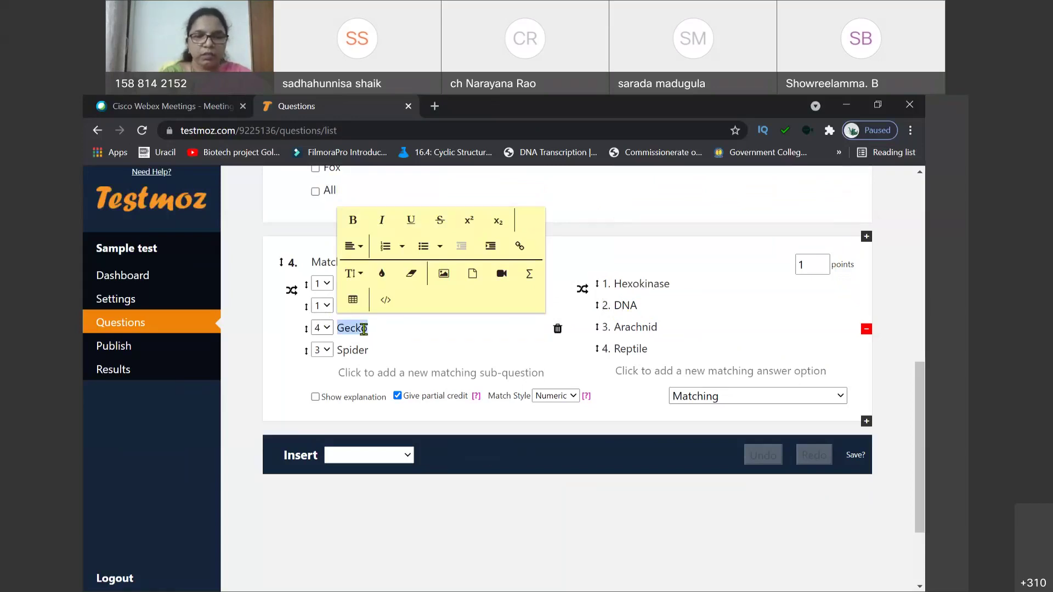
{"action": "type", "text": "Lipid"}
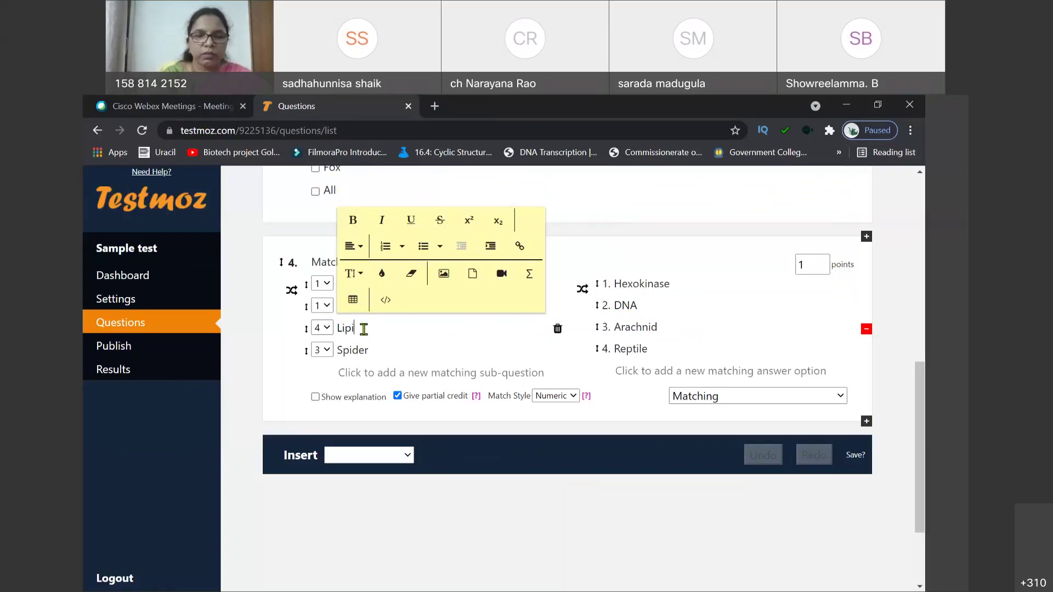
{"action": "double_click", "coordinate": [620, 325]}
{"action": "type", "text": "Su"}
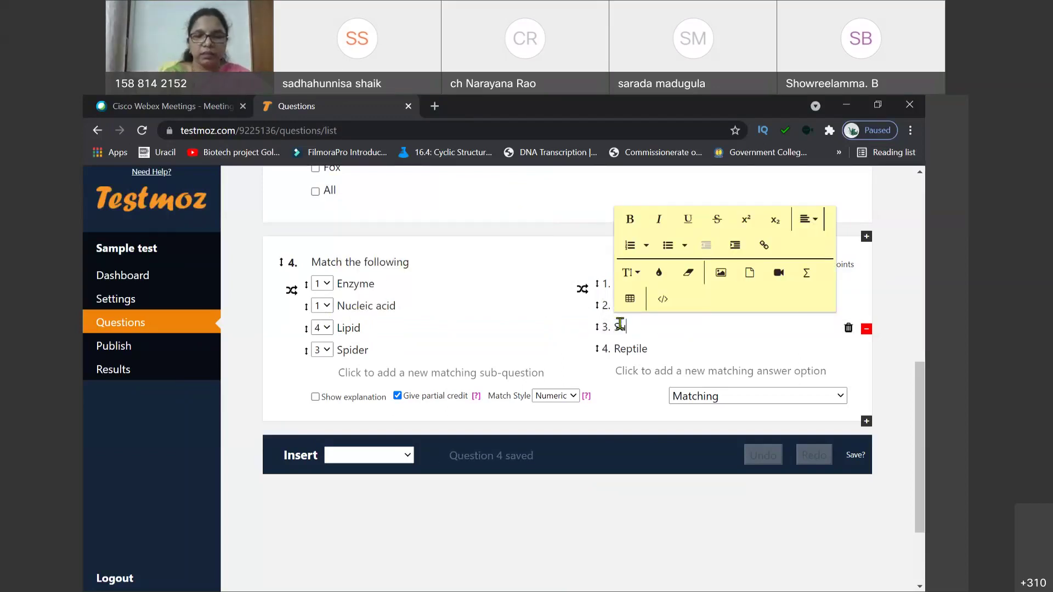
{"action": "type", "text": "nflower oi"}
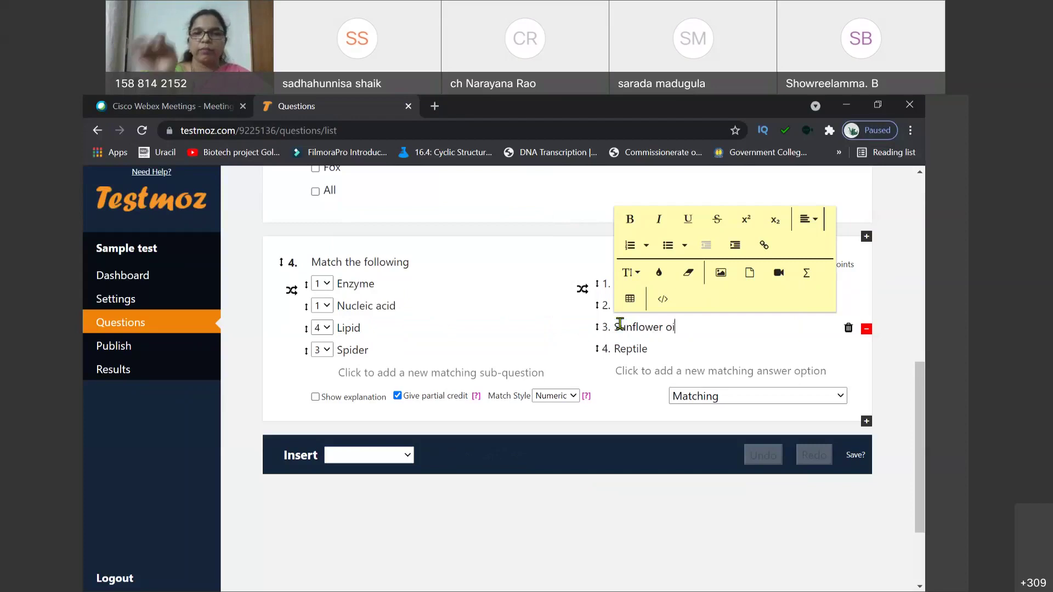
{"action": "type", "text": "l"}
{"action": "double_click", "coordinate": [353, 351]}
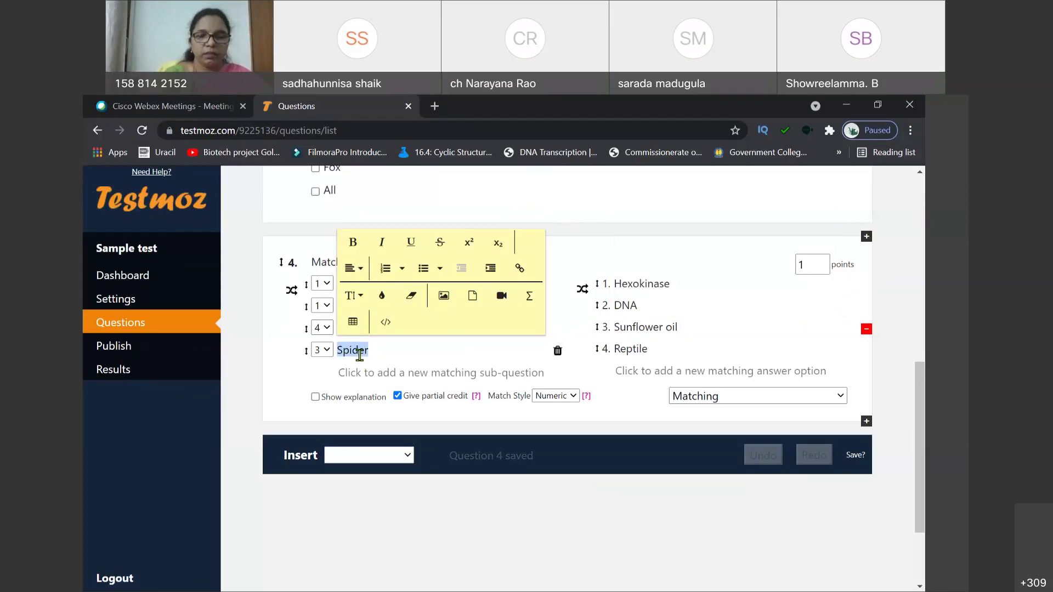
{"action": "type", "text": "Carbohydrates"}
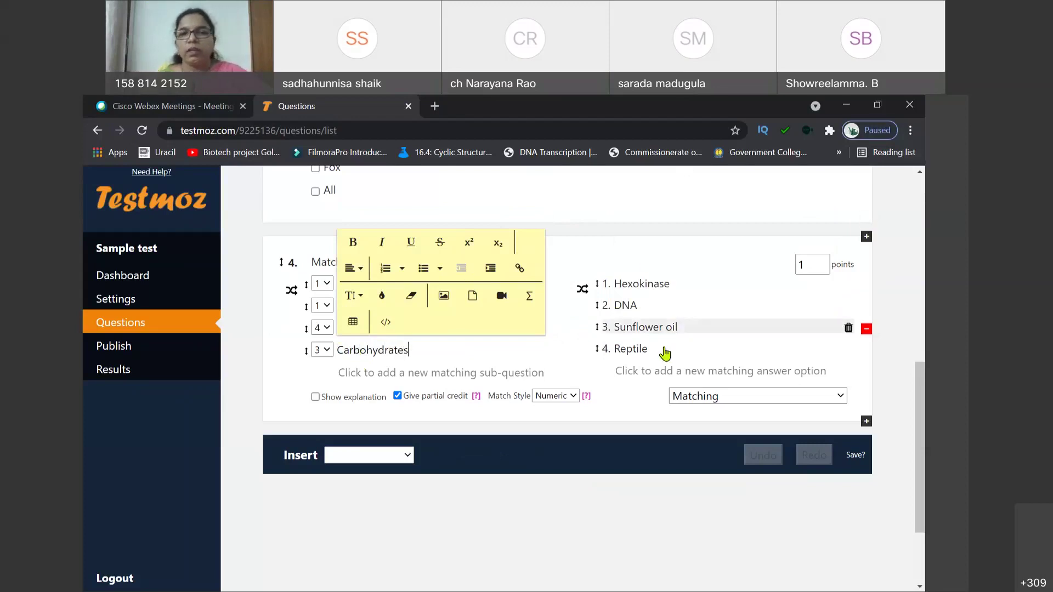
{"action": "double_click", "coordinate": [643, 351]}
{"action": "type", "text": "Starch"}
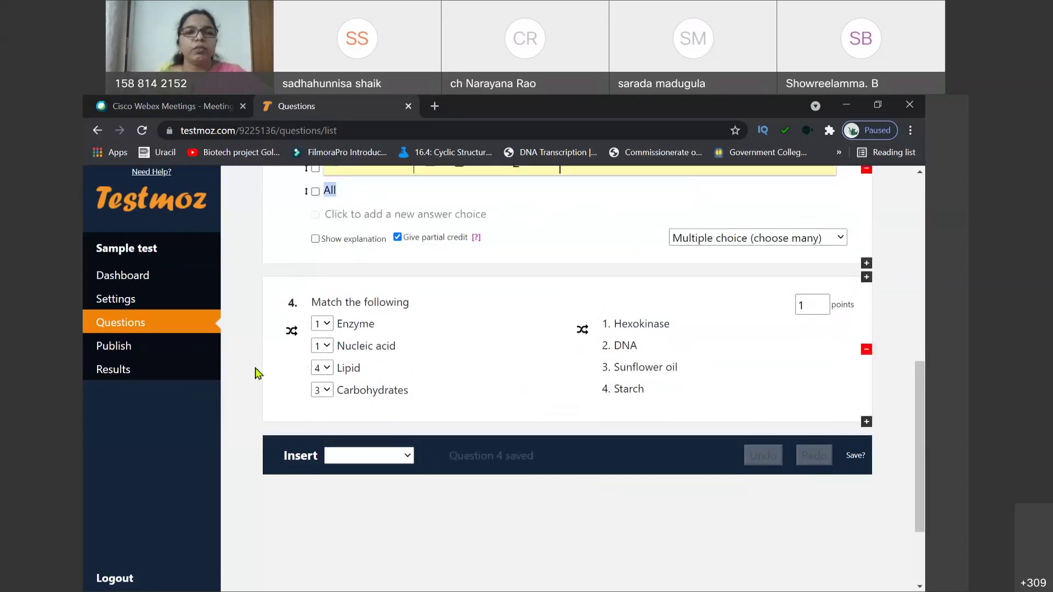
Step: Set question 4's matches: Nucleic acid to 2, Lipid to 3, Carbohydrates to 4
{"action": "left_click", "coordinate": [289, 389]}
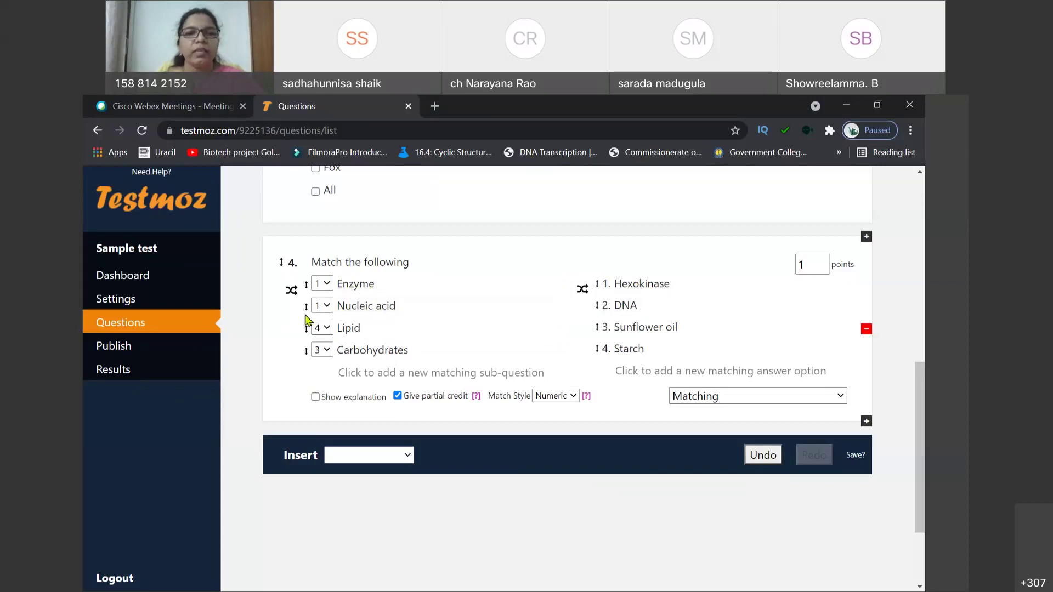
{"action": "left_click", "coordinate": [325, 306]}
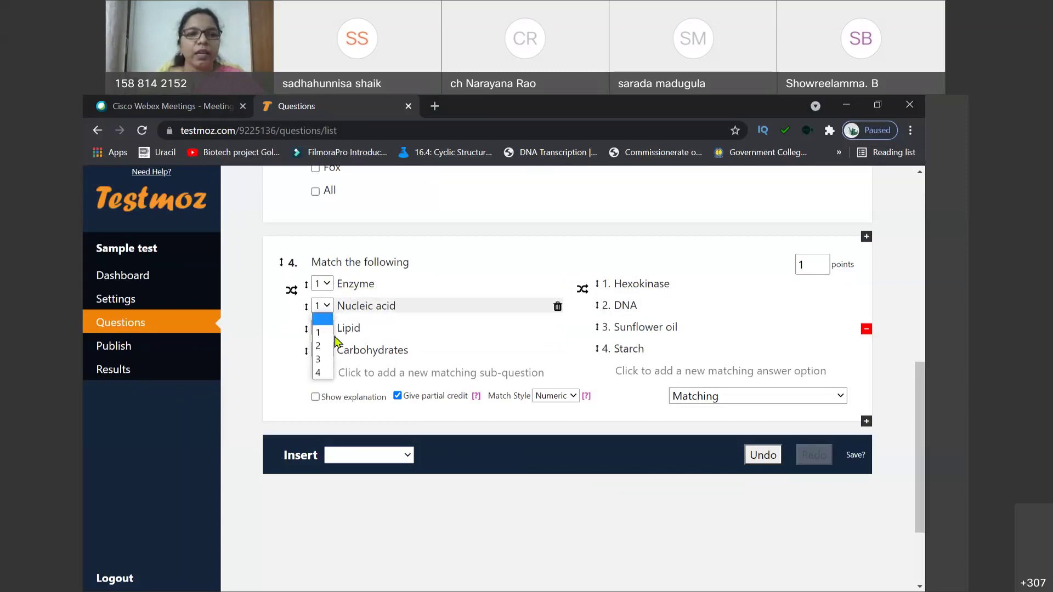
{"action": "left_click", "coordinate": [327, 350]}
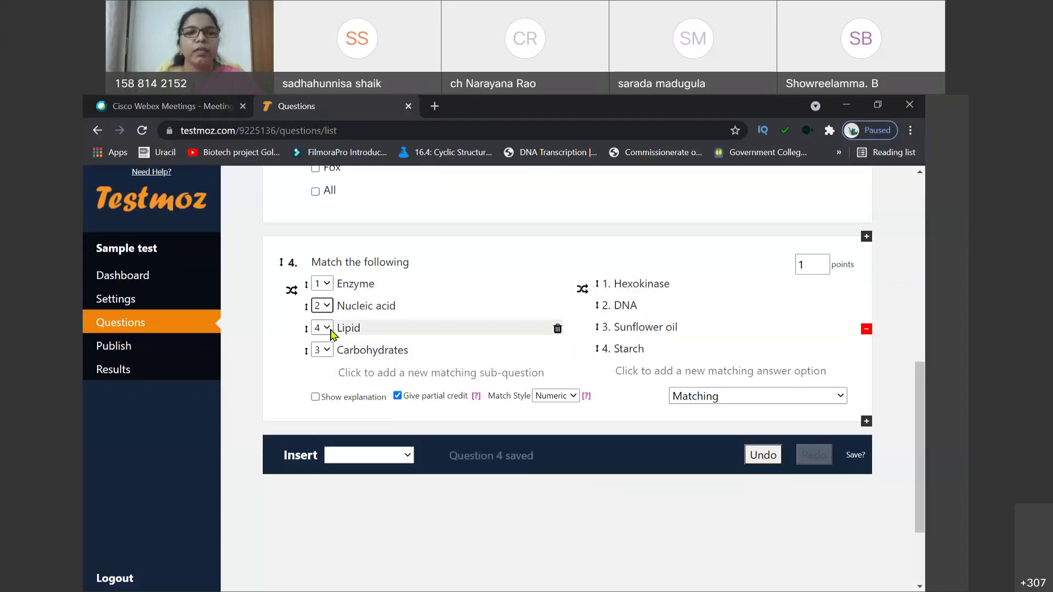
{"action": "left_click", "coordinate": [329, 330]}
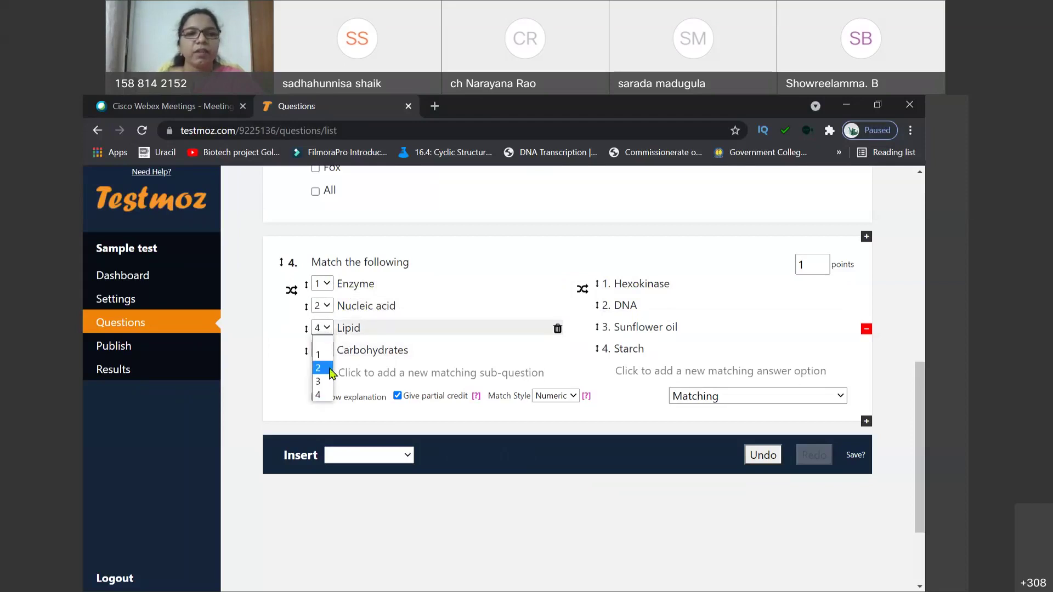
{"action": "left_click", "coordinate": [326, 382]}
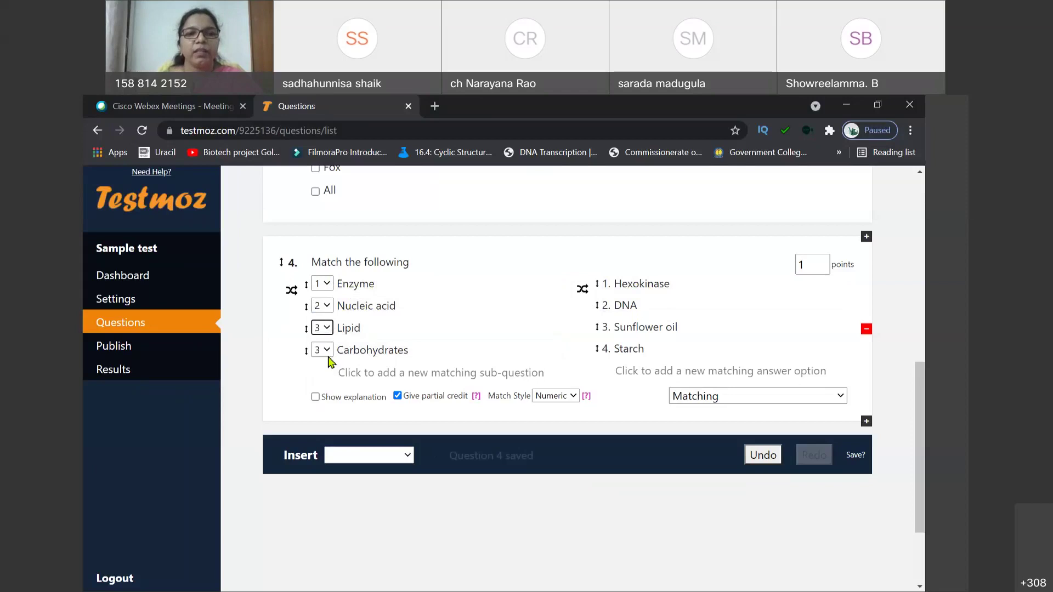
{"action": "left_click", "coordinate": [327, 352]}
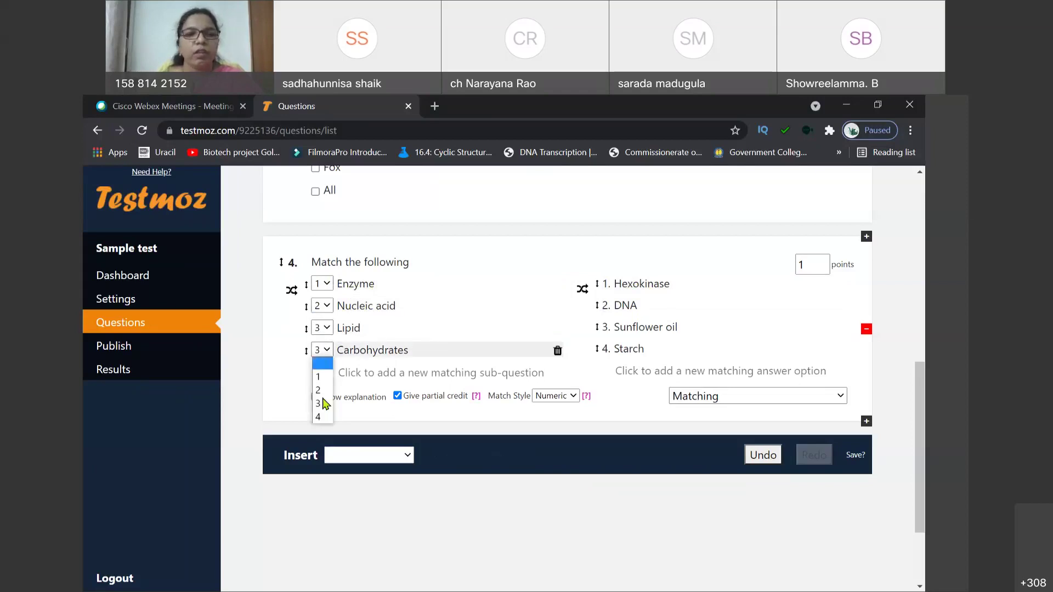
{"action": "left_click", "coordinate": [319, 417]}
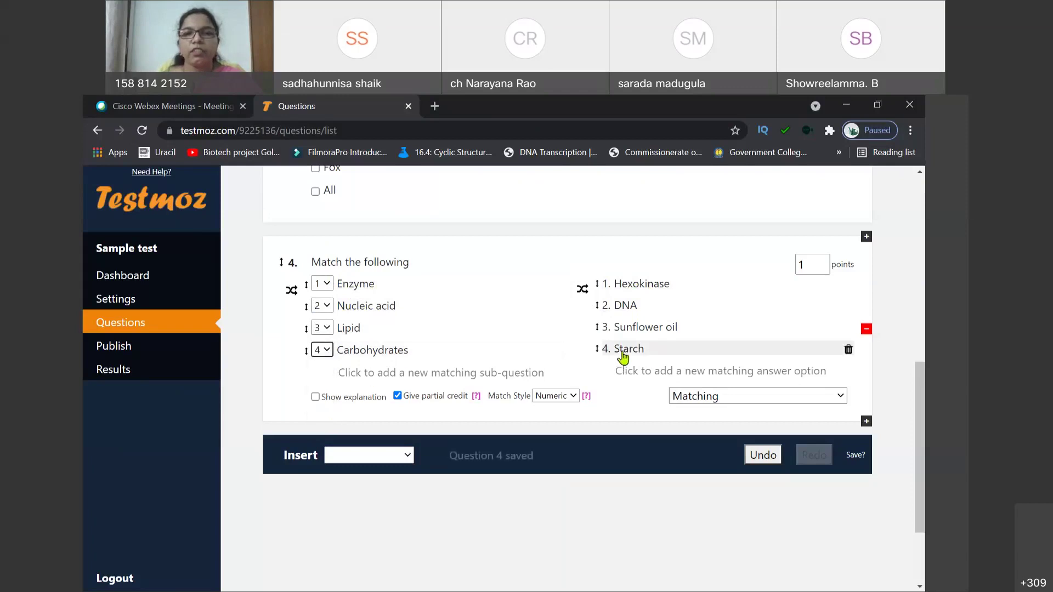
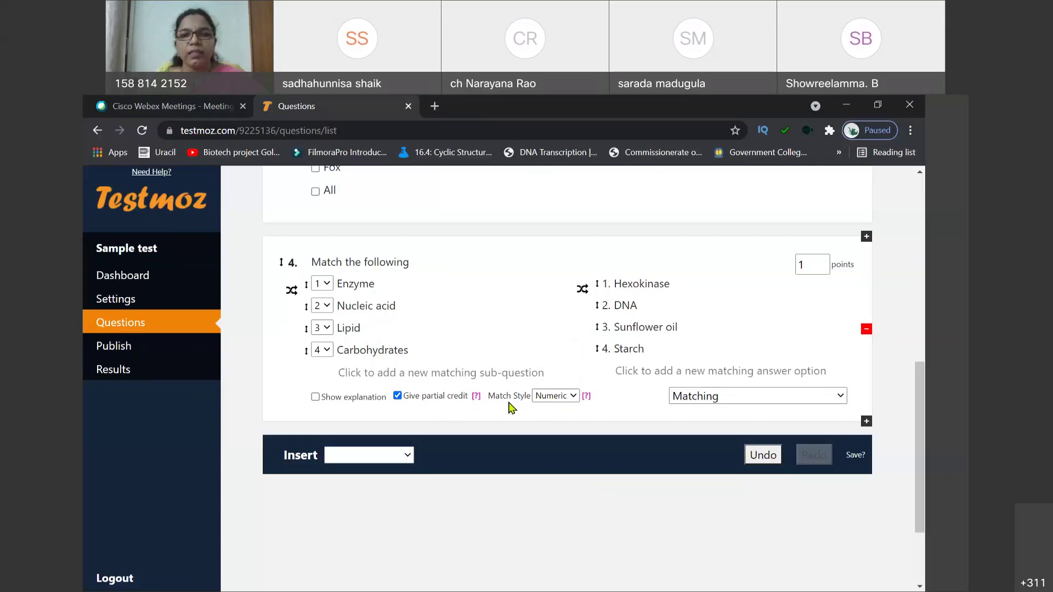
Step: Try answer-name matching on question 4, then revert it to numbered matching
{"action": "left_click", "coordinate": [573, 397]}
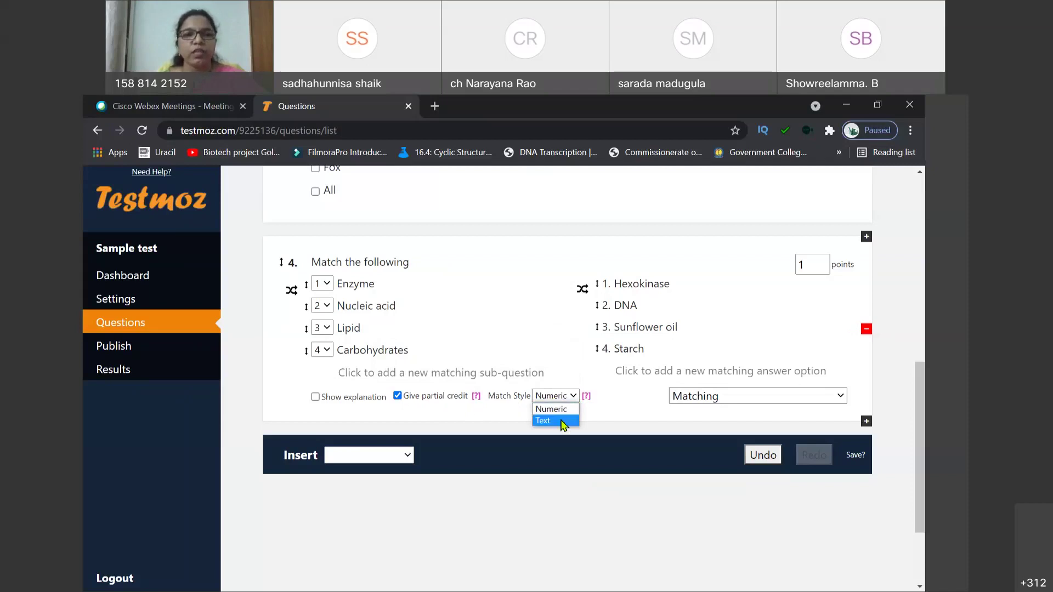
{"action": "left_click", "coordinate": [563, 420]}
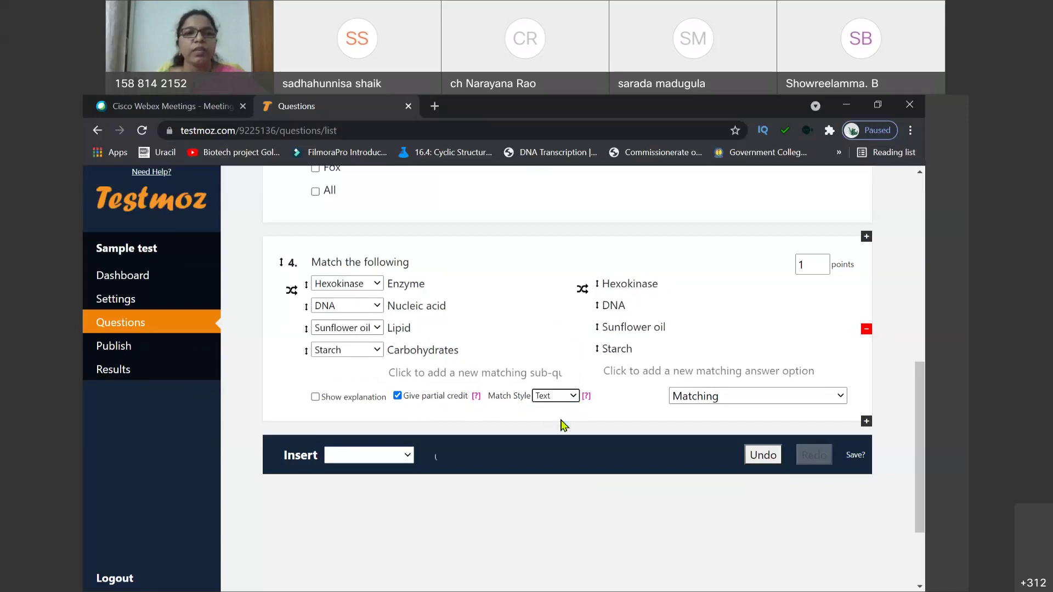
{"action": "left_click", "coordinate": [376, 284]}
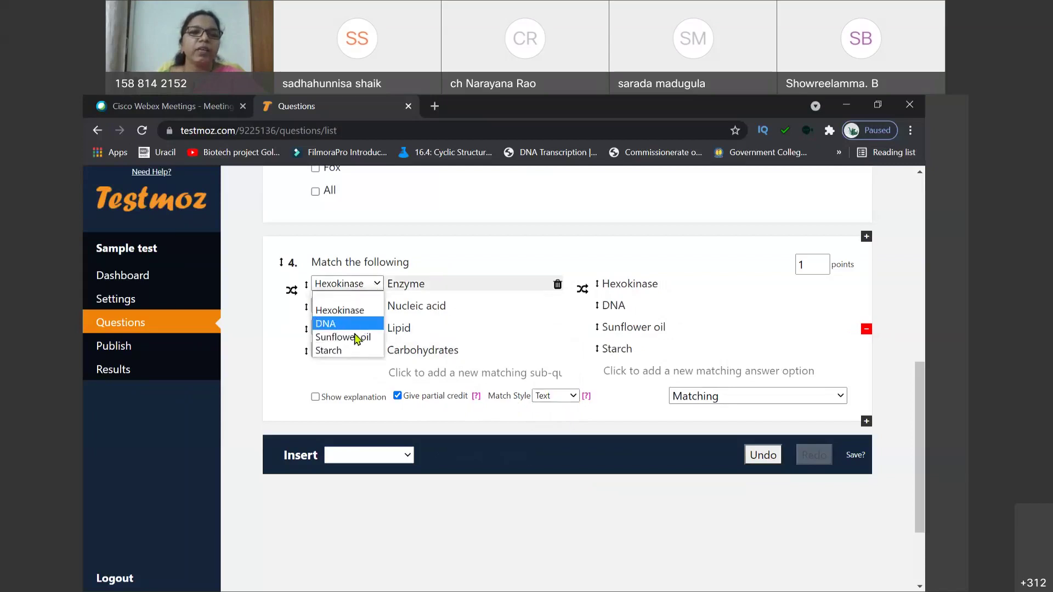
{"action": "left_click", "coordinate": [295, 377]}
{"action": "left_click", "coordinate": [574, 396]}
{"action": "left_click", "coordinate": [552, 409]}
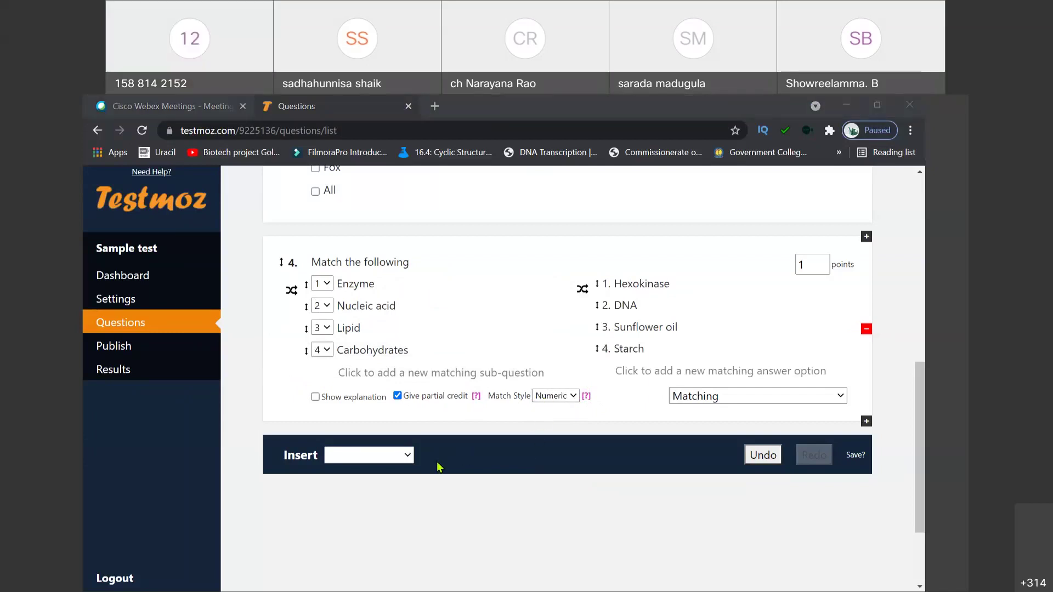
Step: Add fill-in-the-blank question 5: 'Name the simplest Amino acid'
{"action": "left_click", "coordinate": [408, 457]}
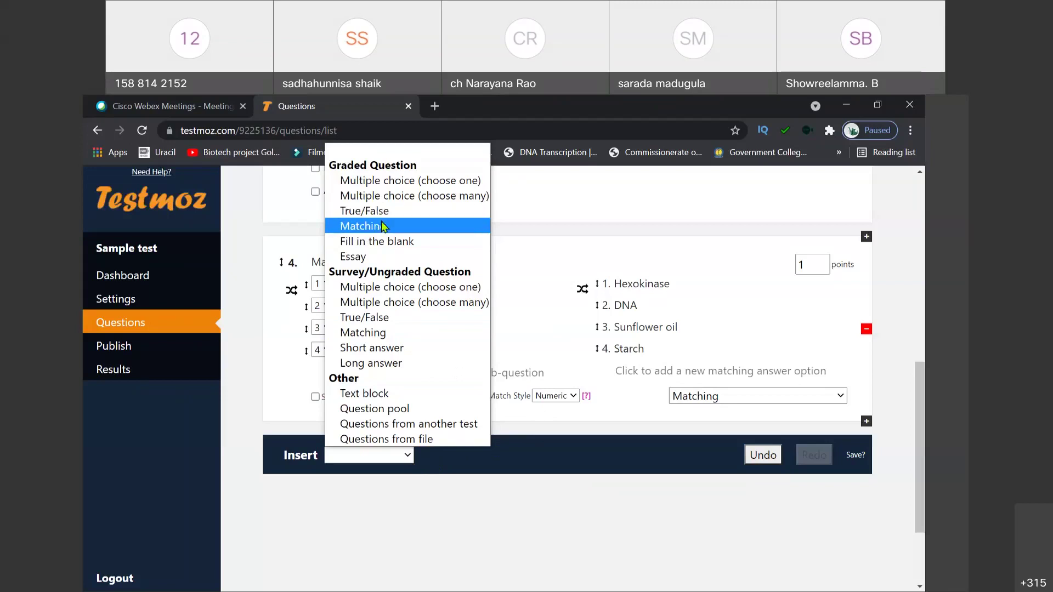
{"action": "left_click", "coordinate": [378, 242]}
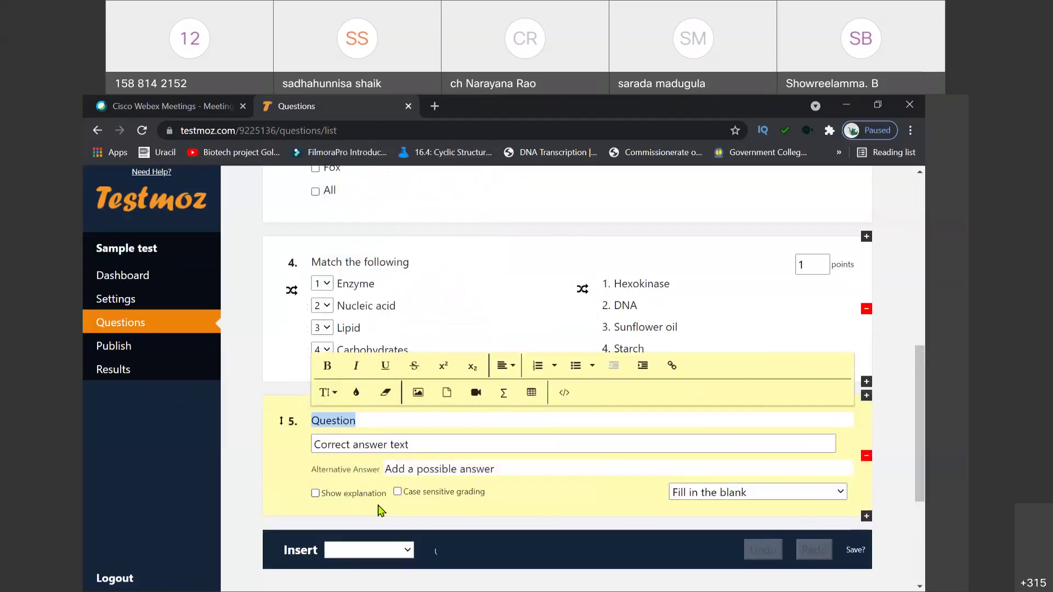
{"action": "type", "text": "Name the "}
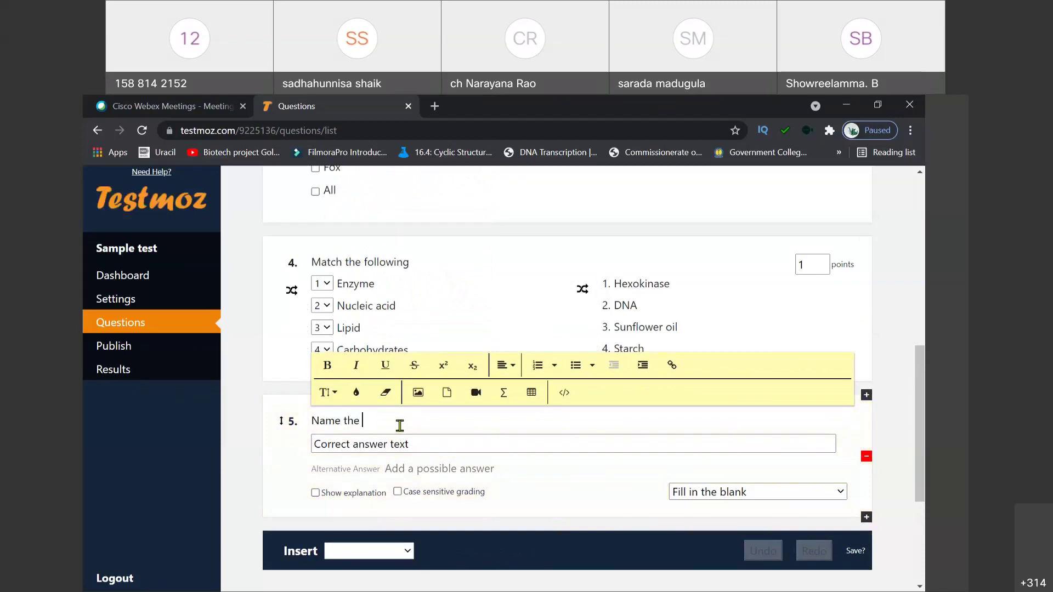
{"action": "type", "text": "simplest Amino acid"}
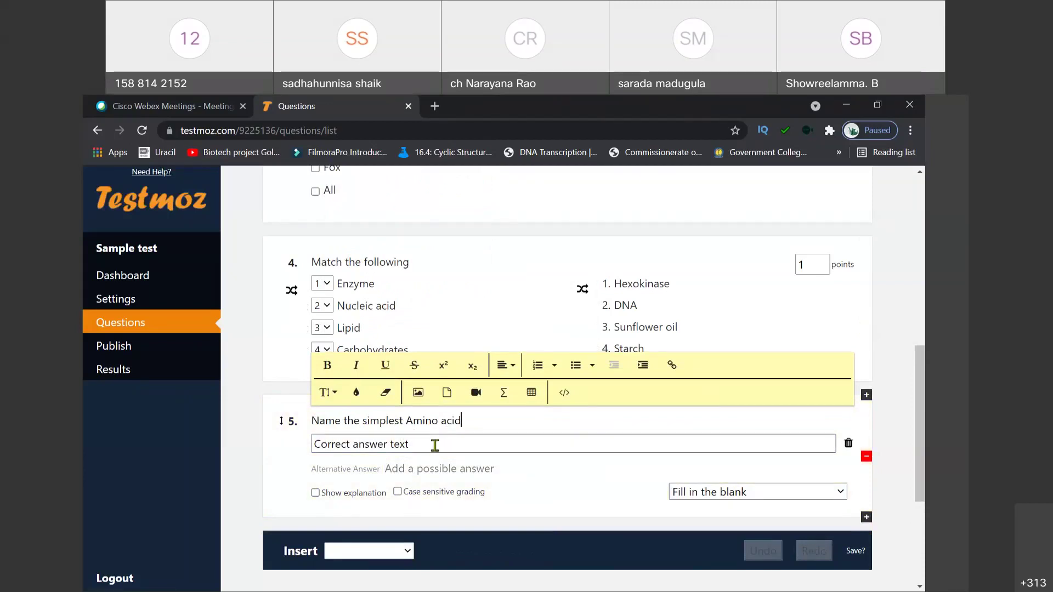
{"action": "left_click", "coordinate": [434, 444]}
Step: Enter Glycine as question 5's answer, toggling case-sensitive grading on and back off
{"action": "type", "text": "G"}
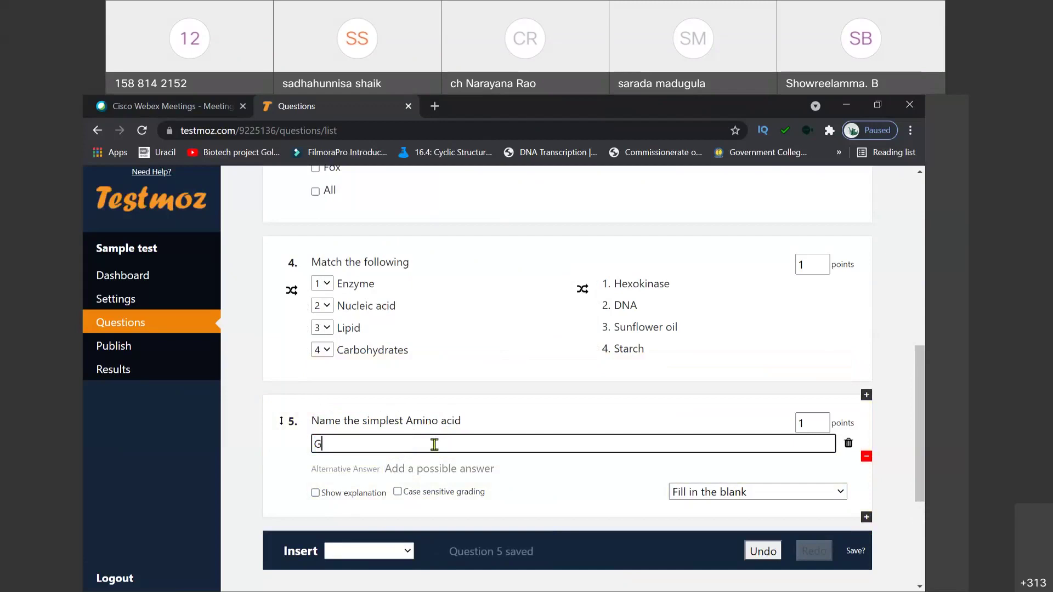
{"action": "type", "text": "lycine"}
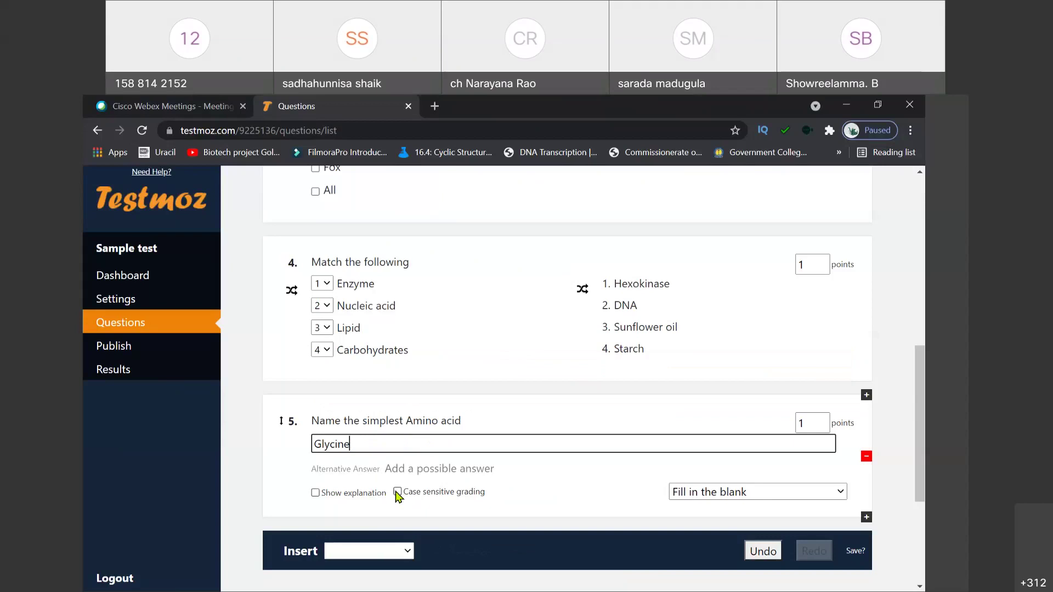
{"action": "left_click", "coordinate": [398, 492]}
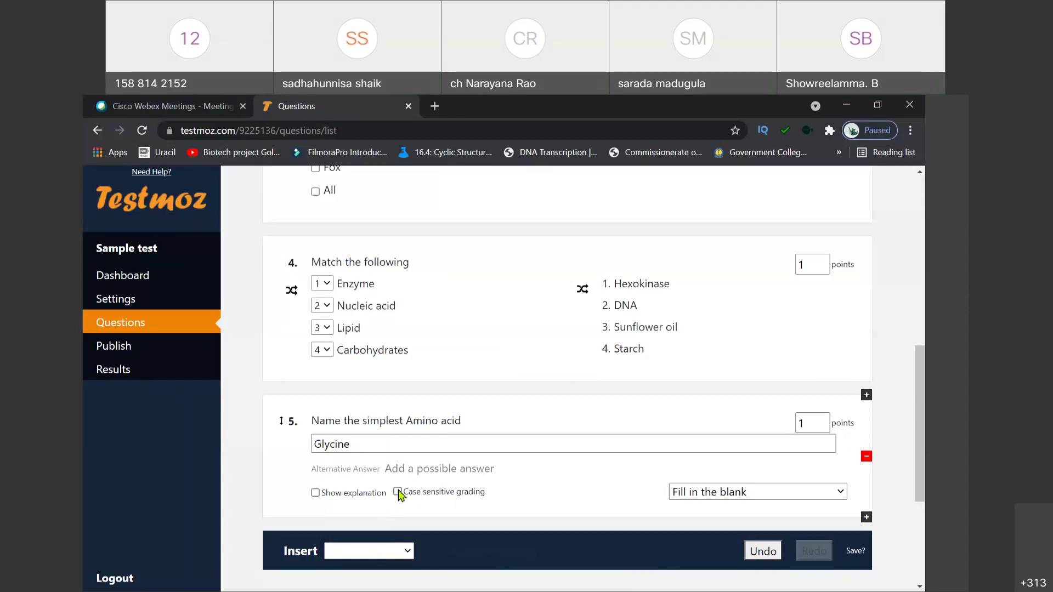
{"action": "left_click", "coordinate": [398, 492]}
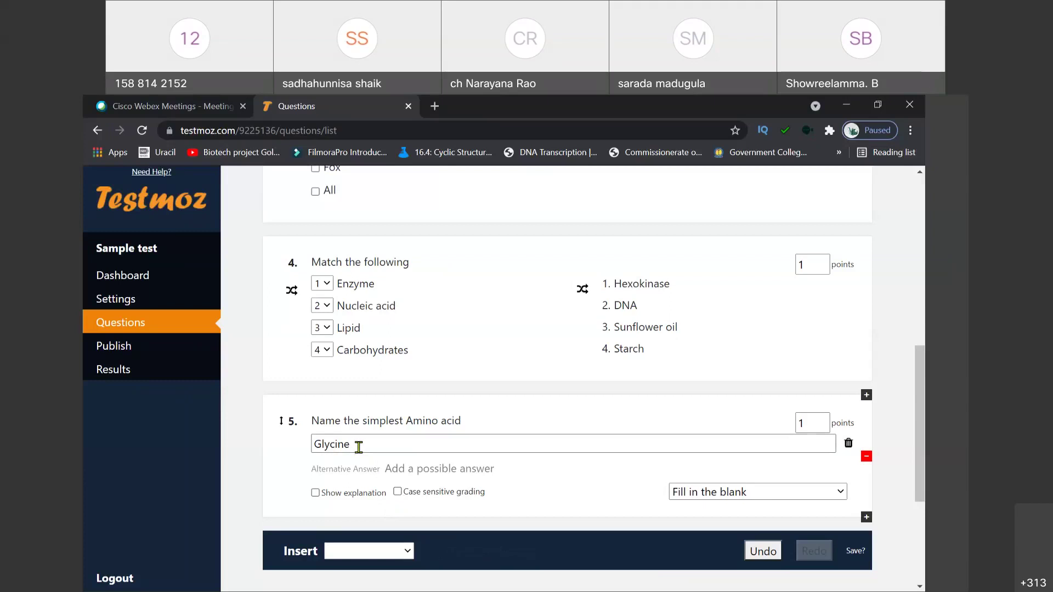
{"action": "left_click", "coordinate": [418, 469]}
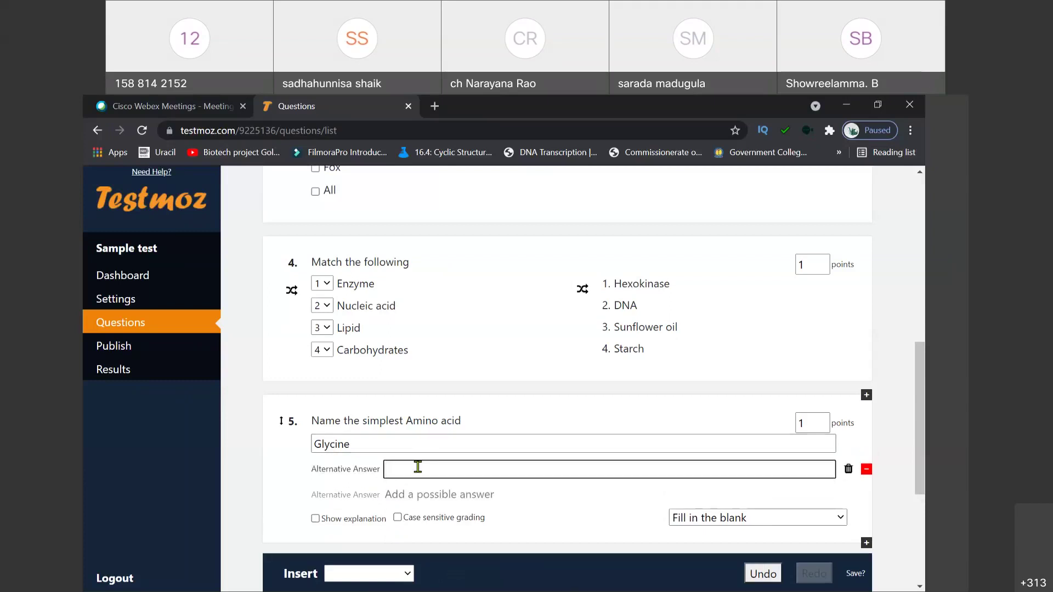
Step: Add Gly and G as alternative answers for question 5
{"action": "type", "text": "Gly"}
{"action": "left_click", "coordinate": [398, 496]}
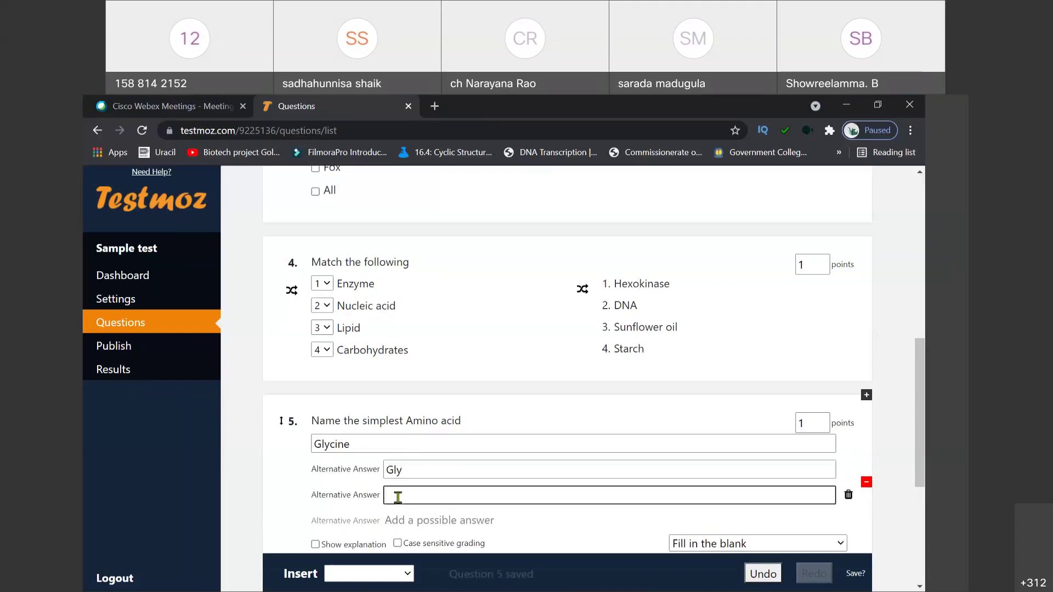
{"action": "type", "text": "G"}
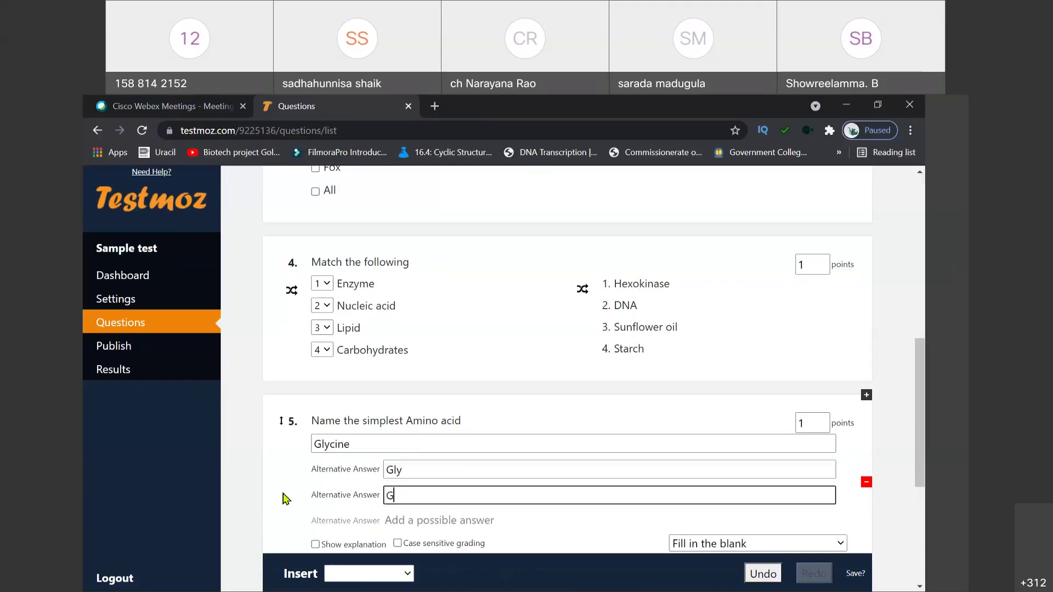
{"action": "left_click", "coordinate": [285, 498]}
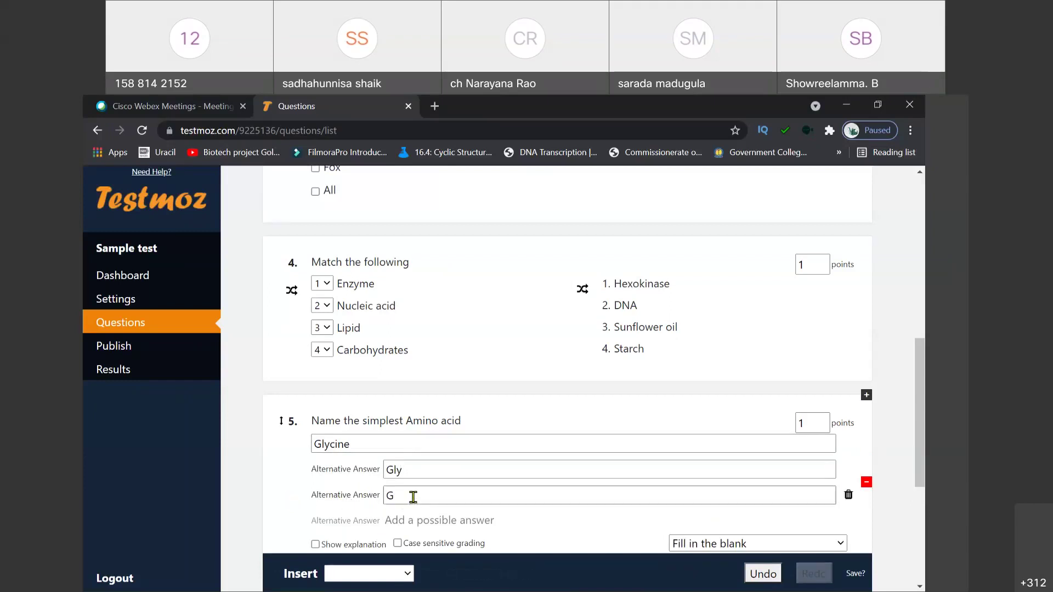
{"action": "scroll", "coordinate": [412, 496], "scroll_direction": "down", "scroll_amount": 2}
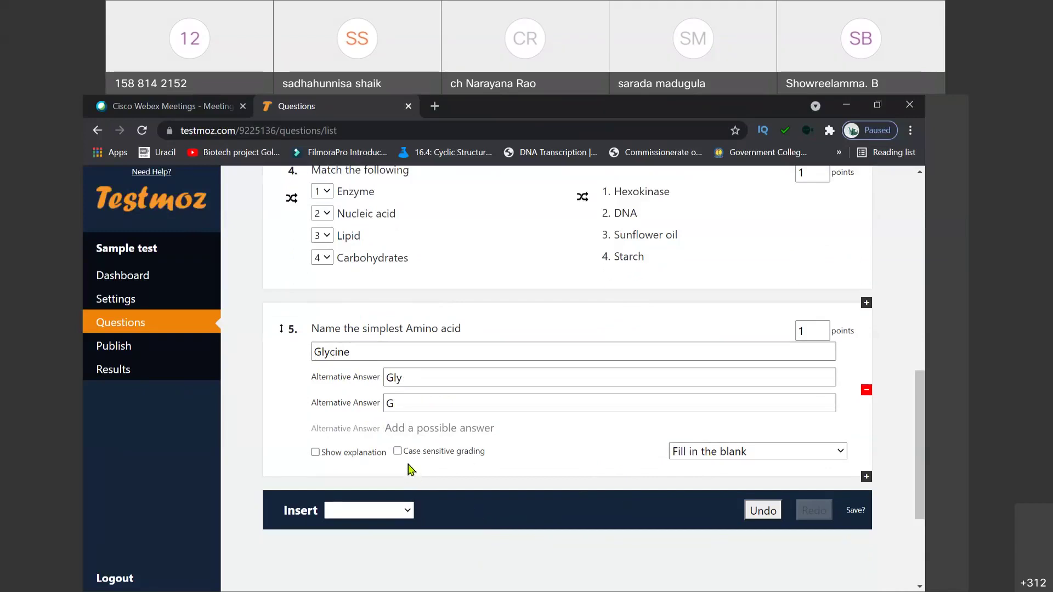
{"action": "scroll", "coordinate": [411, 469], "scroll_direction": "up", "scroll_amount": 15}
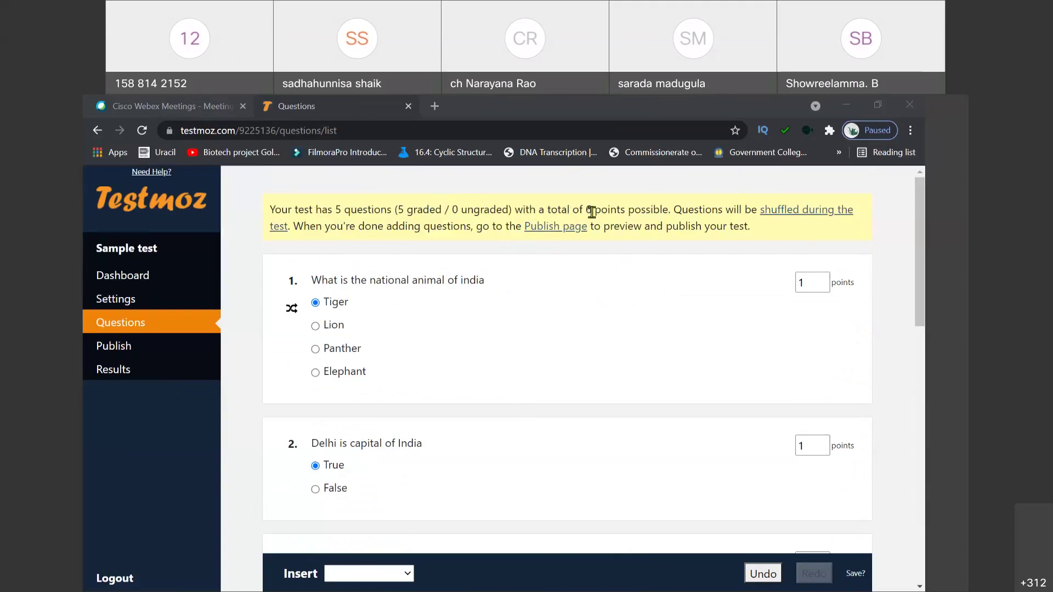
Step: Raise question 1 to 2 points and duplicate the Delhi true/false question
{"action": "left_click", "coordinate": [822, 279]}
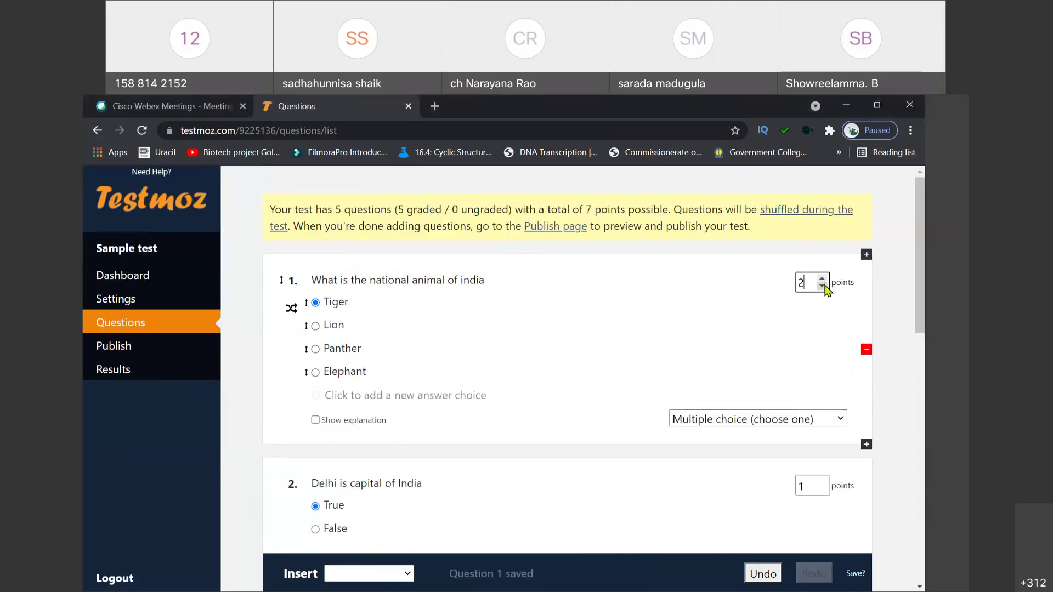
{"action": "left_click", "coordinate": [902, 408]}
{"action": "scroll", "coordinate": [887, 441], "scroll_direction": "down", "scroll_amount": 3}
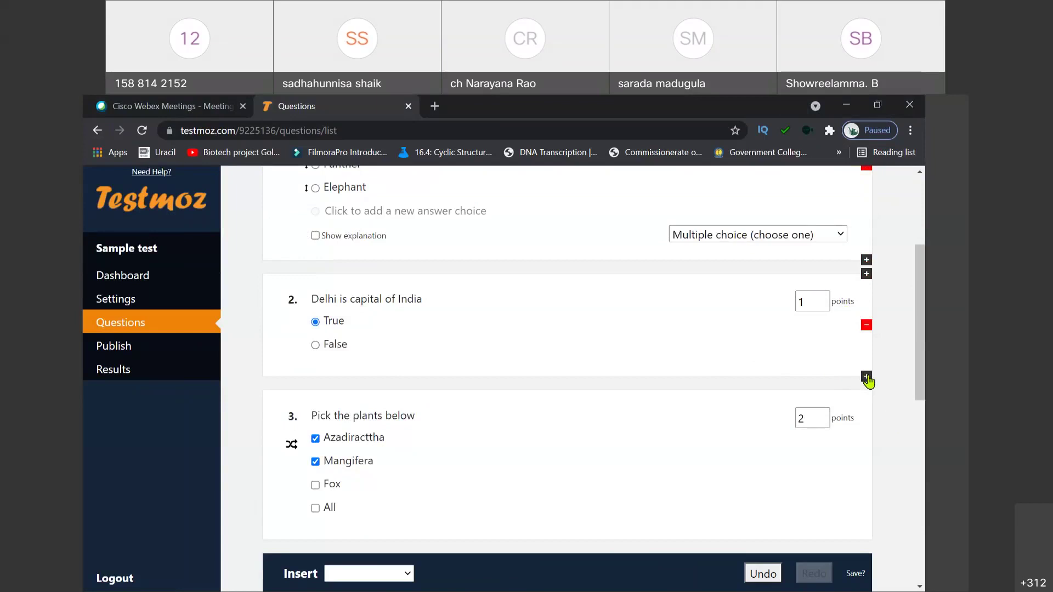
{"action": "left_click", "coordinate": [866, 377]}
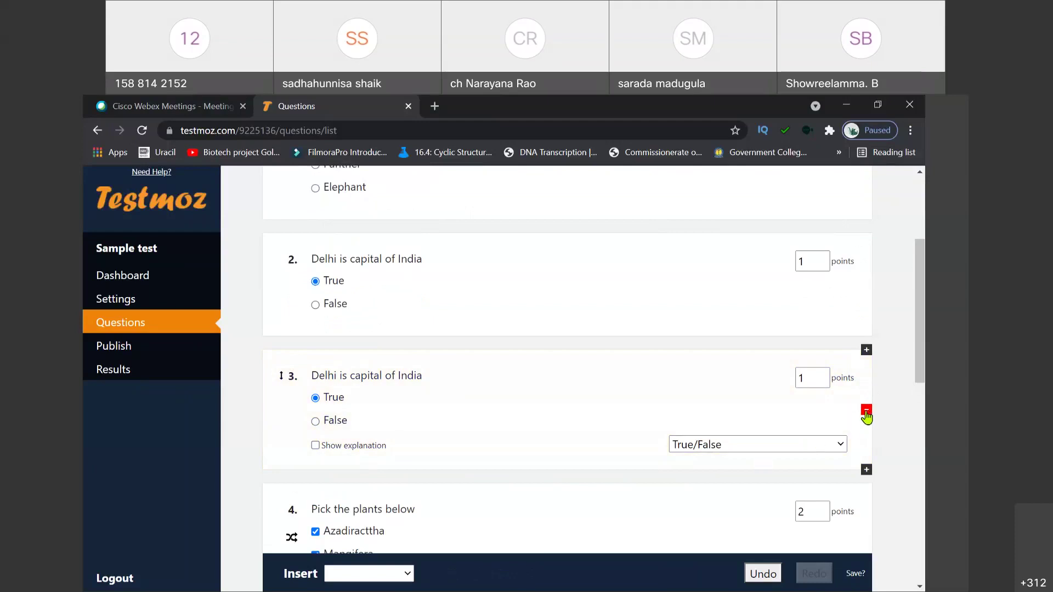
{"action": "left_click", "coordinate": [867, 412]}
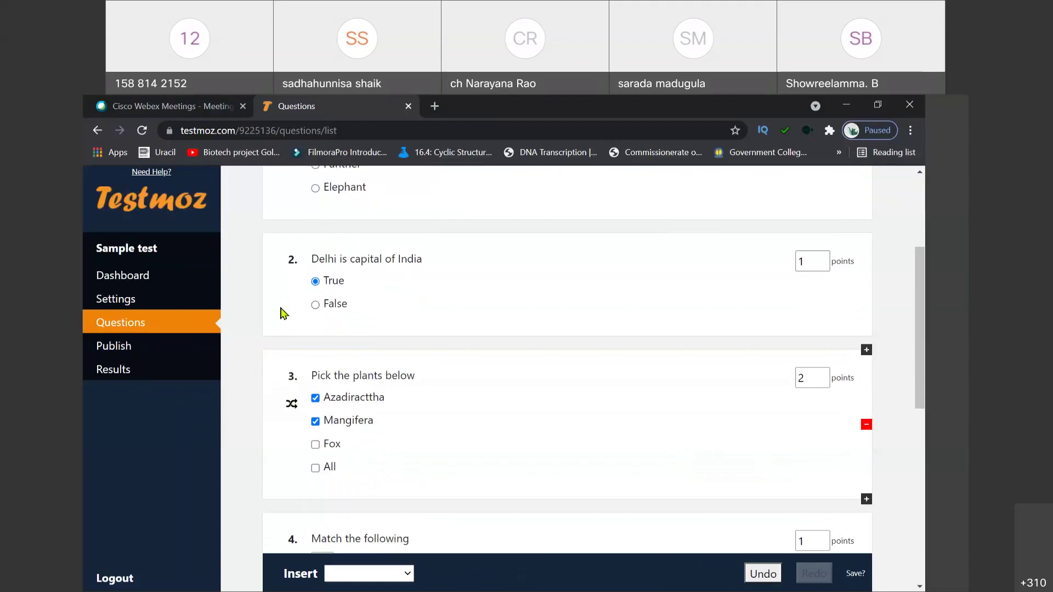
{"action": "scroll", "coordinate": [272, 326], "scroll_direction": "up", "scroll_amount": 2}
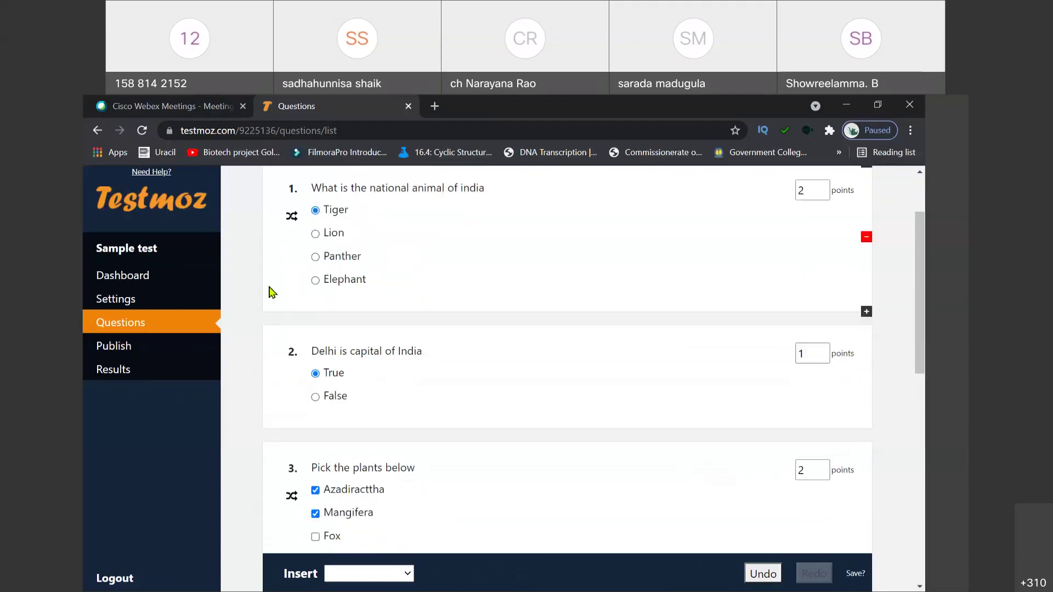
{"action": "scroll", "coordinate": [273, 288], "scroll_direction": "up", "scroll_amount": 2}
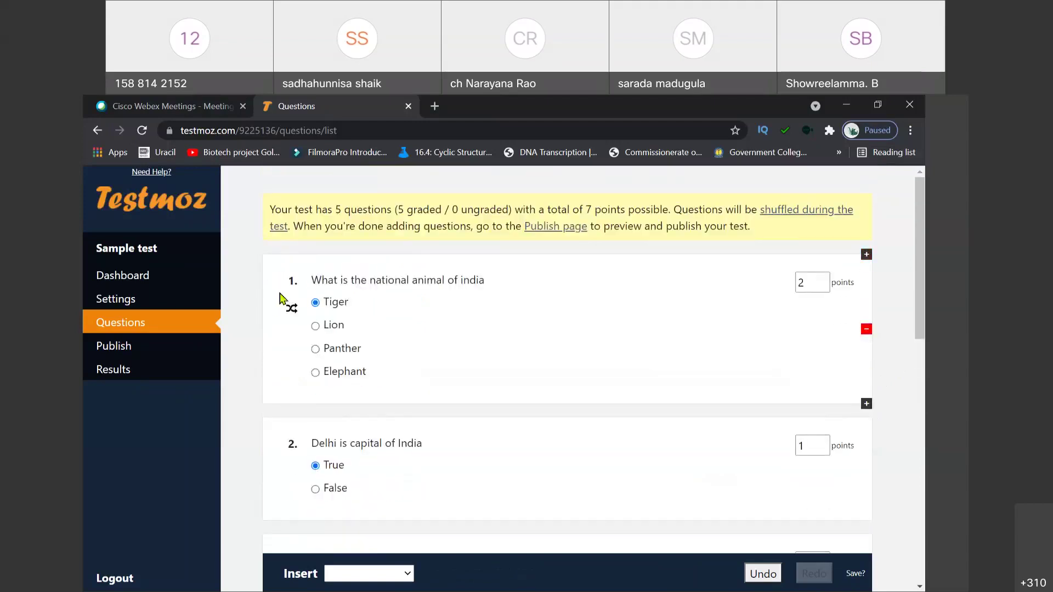
Step: Drag the national animal question below 'Delhi is capital of India'
{"action": "left_click", "coordinate": [270, 291]}
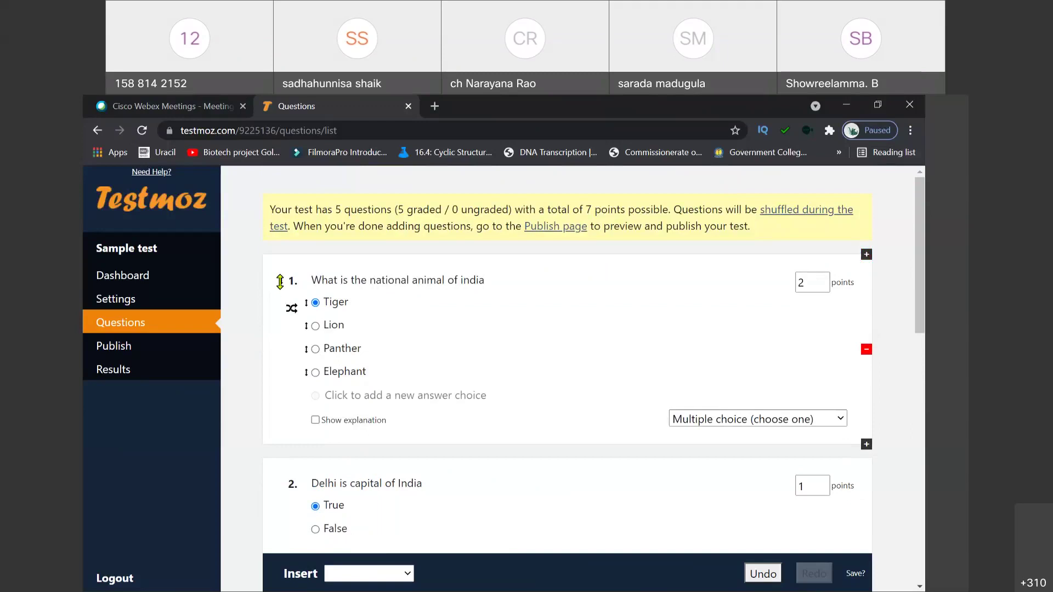
{"action": "left_click_drag", "start_coordinate": [280, 281], "coordinate": [281, 504]}
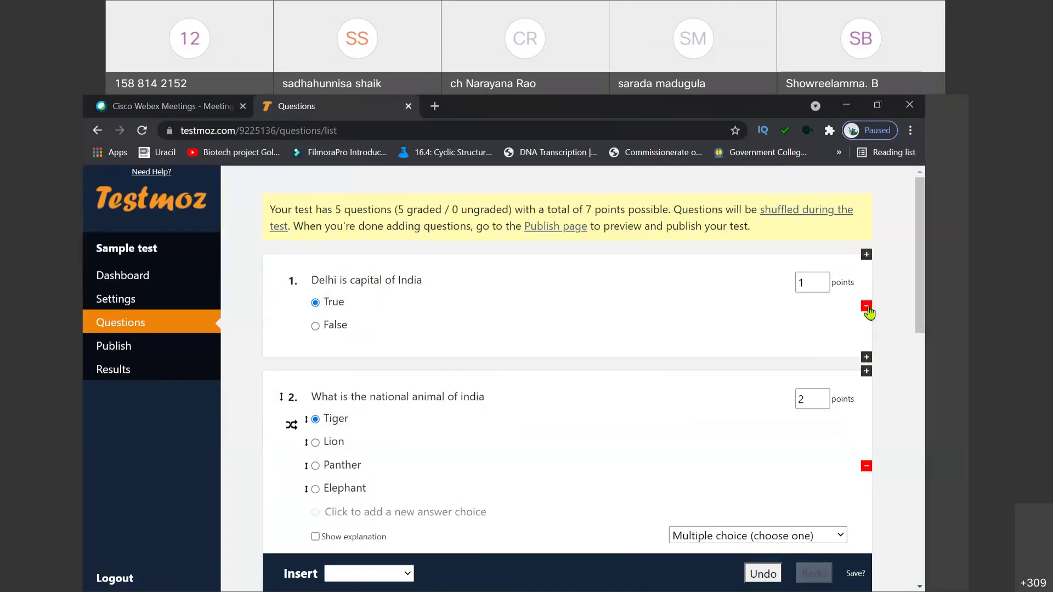
{"action": "scroll", "coordinate": [870, 410], "scroll_direction": "down", "scroll_amount": 3}
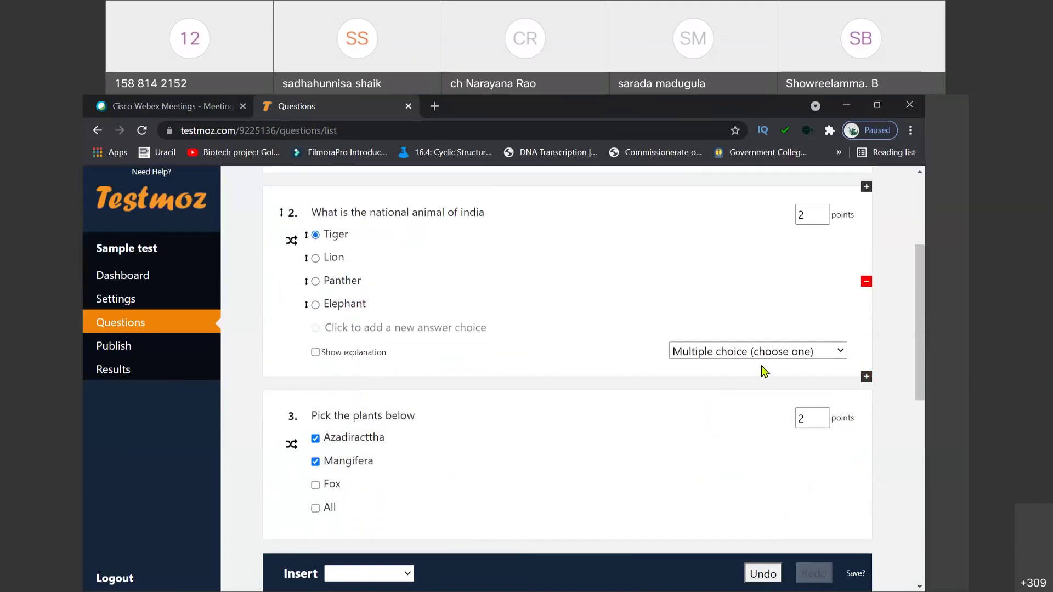
{"action": "left_click", "coordinate": [698, 416]}
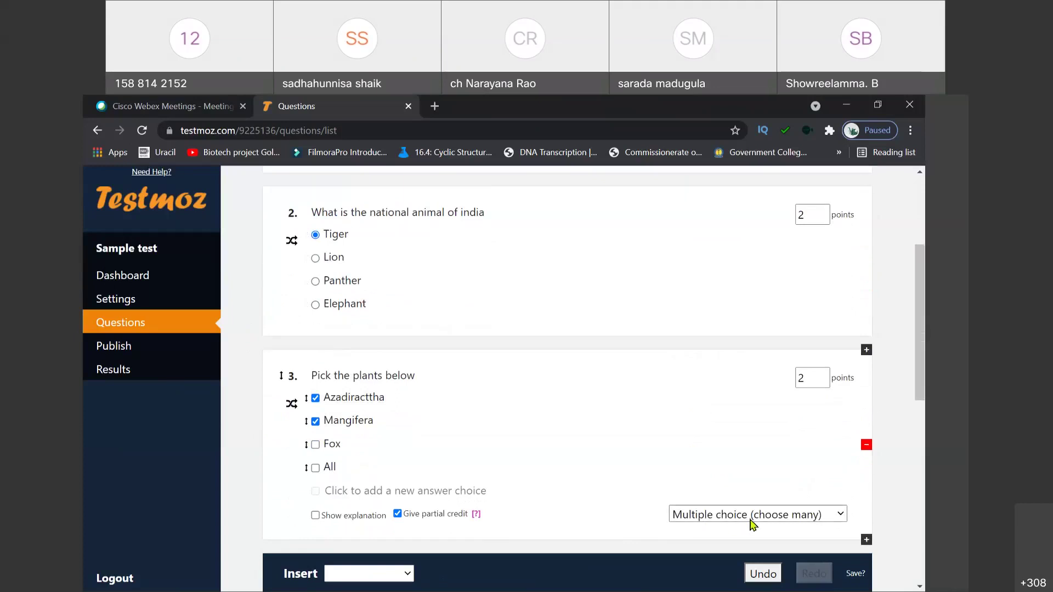
{"action": "scroll", "coordinate": [753, 525], "scroll_direction": "down", "scroll_amount": 2}
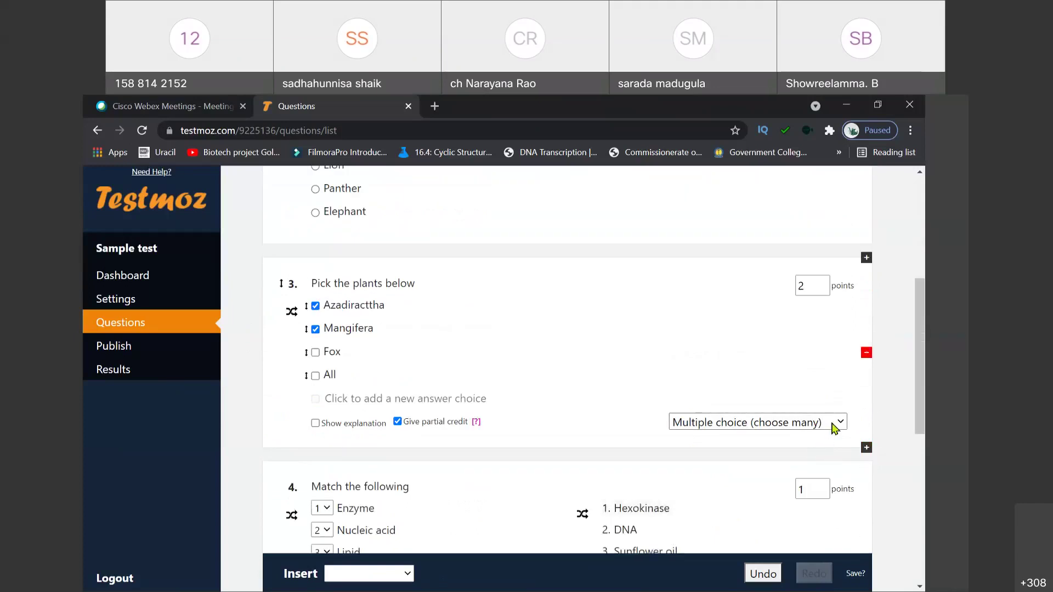
{"action": "left_click", "coordinate": [833, 423]}
{"action": "key", "text": "s"}
{"action": "key", "text": "t"}
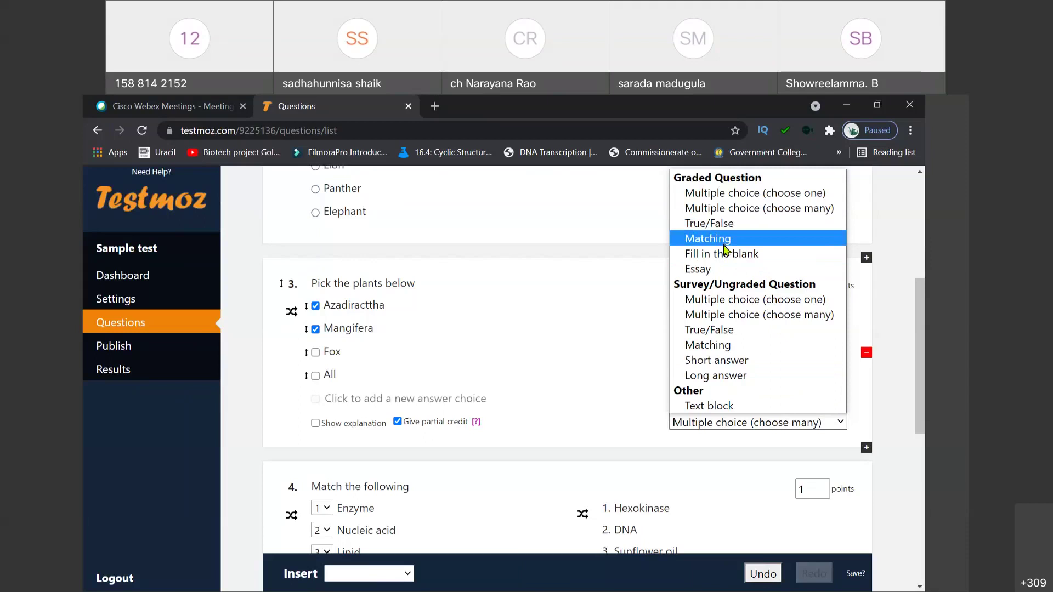
{"action": "left_click", "coordinate": [894, 378]}
{"action": "scroll", "coordinate": [895, 379], "scroll_direction": "down", "scroll_amount": 7}
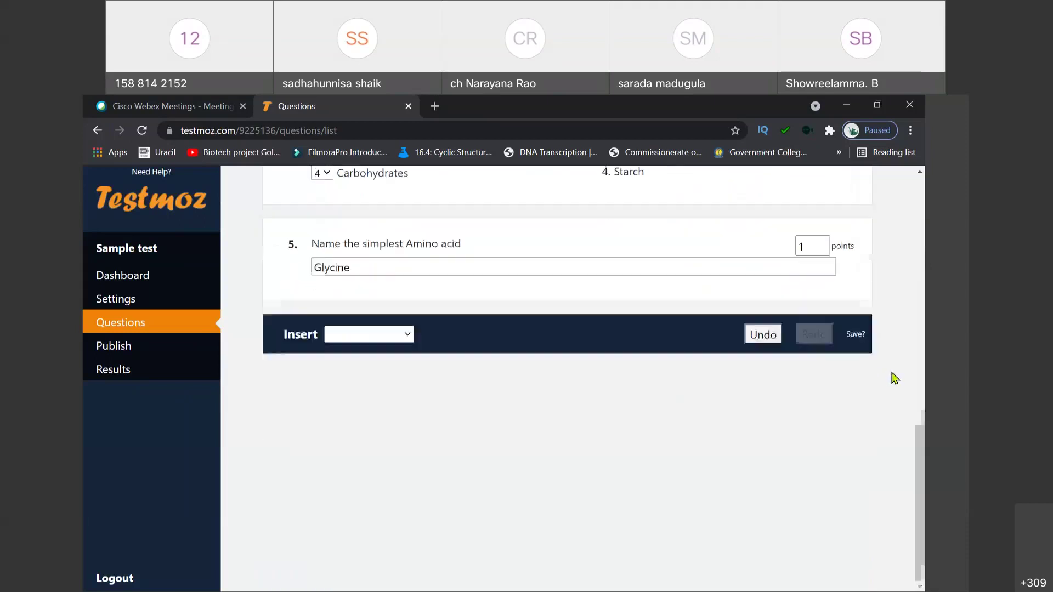
{"action": "scroll", "coordinate": [894, 378], "scroll_direction": "up", "scroll_amount": 3}
{"action": "scroll", "coordinate": [592, 501], "scroll_direction": "down", "scroll_amount": 3}
{"action": "left_click", "coordinate": [856, 335]}
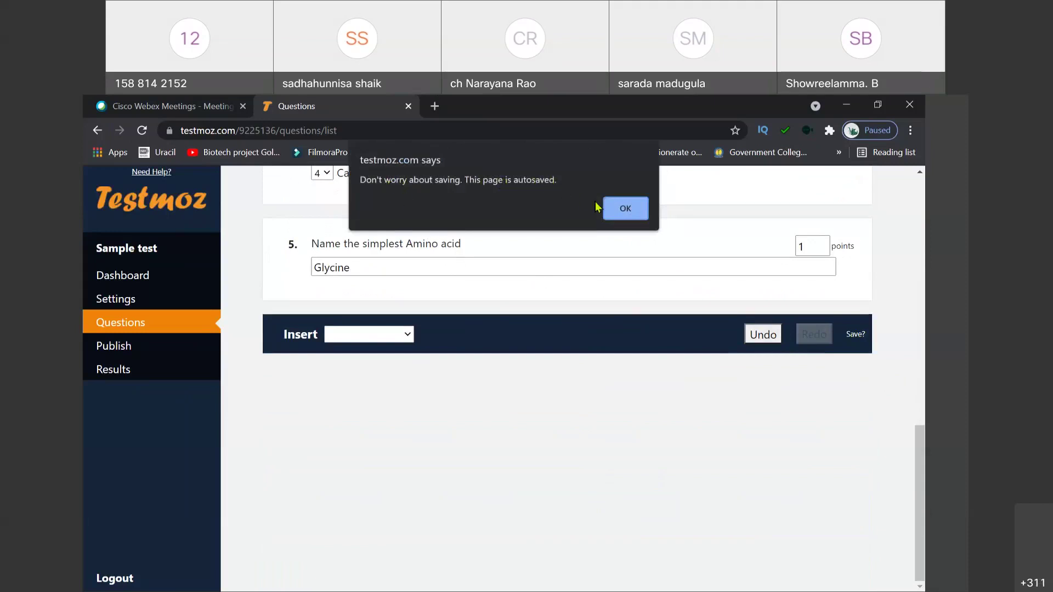
{"action": "left_click", "coordinate": [624, 210]}
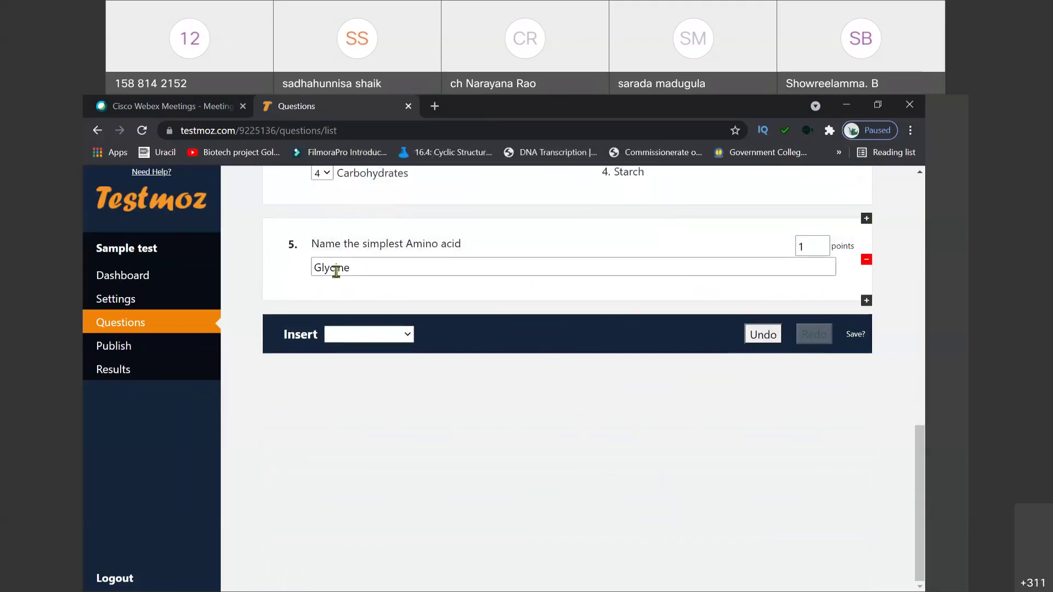
{"action": "left_click", "coordinate": [363, 265]}
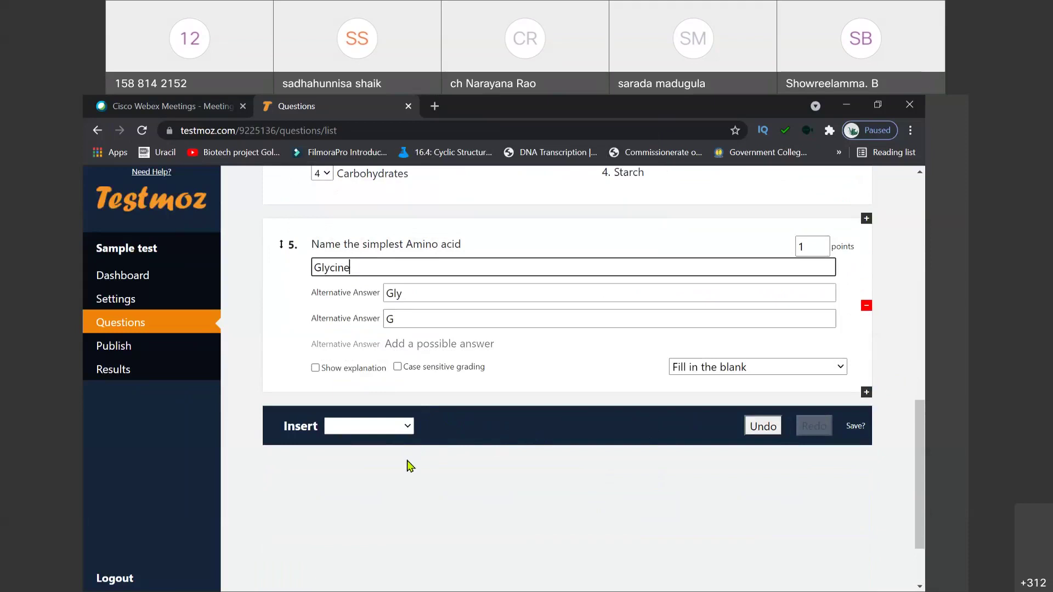
{"action": "left_click", "coordinate": [408, 481]}
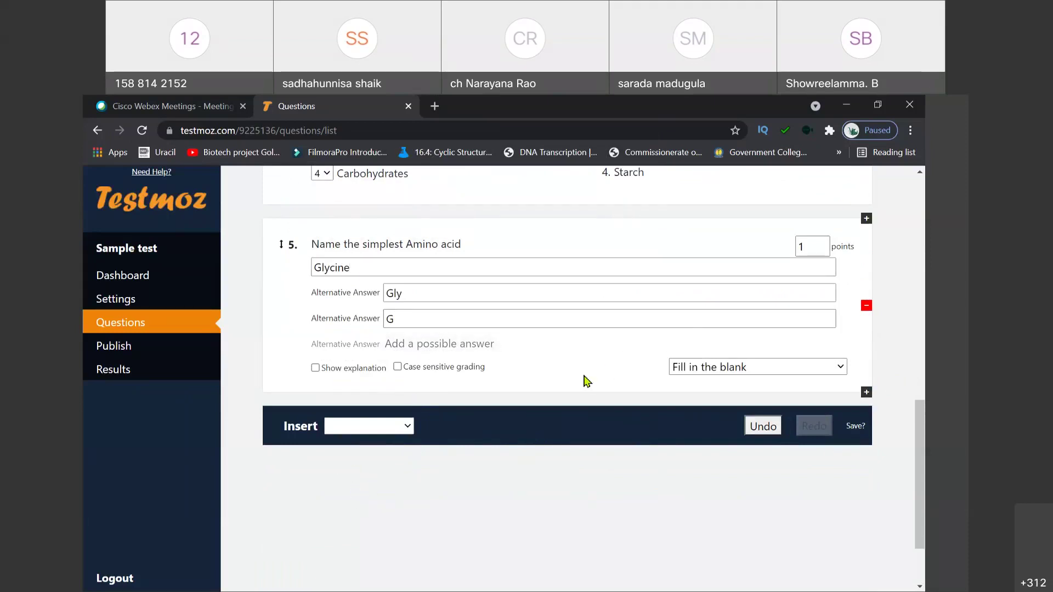
{"action": "left_click", "coordinate": [408, 431]}
{"action": "left_click", "coordinate": [406, 469]}
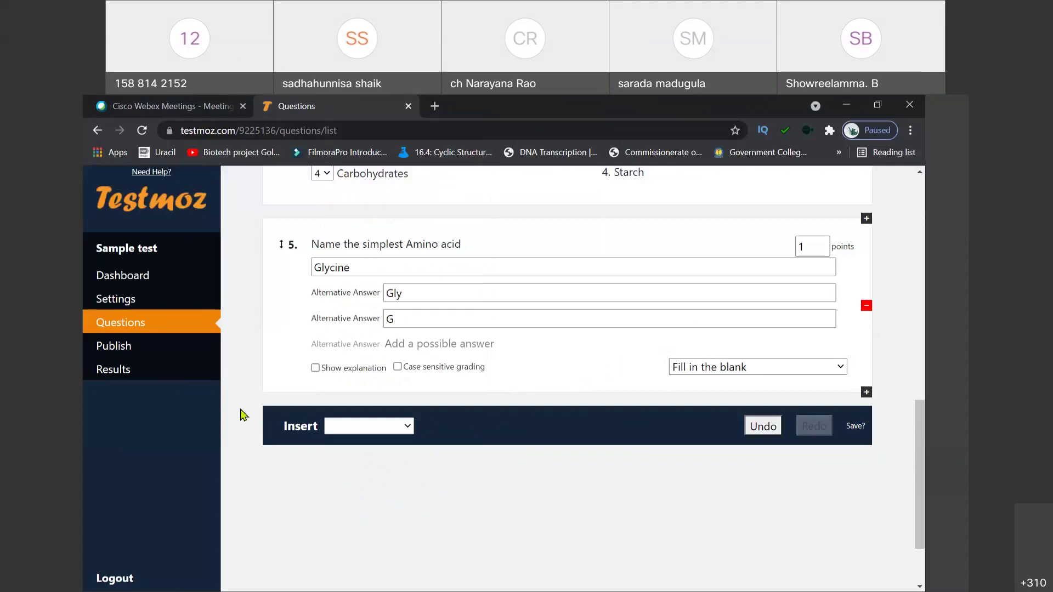
Step: Review the Sample test's Publish page warnings and choose the Word document export
{"action": "left_click", "coordinate": [132, 345]}
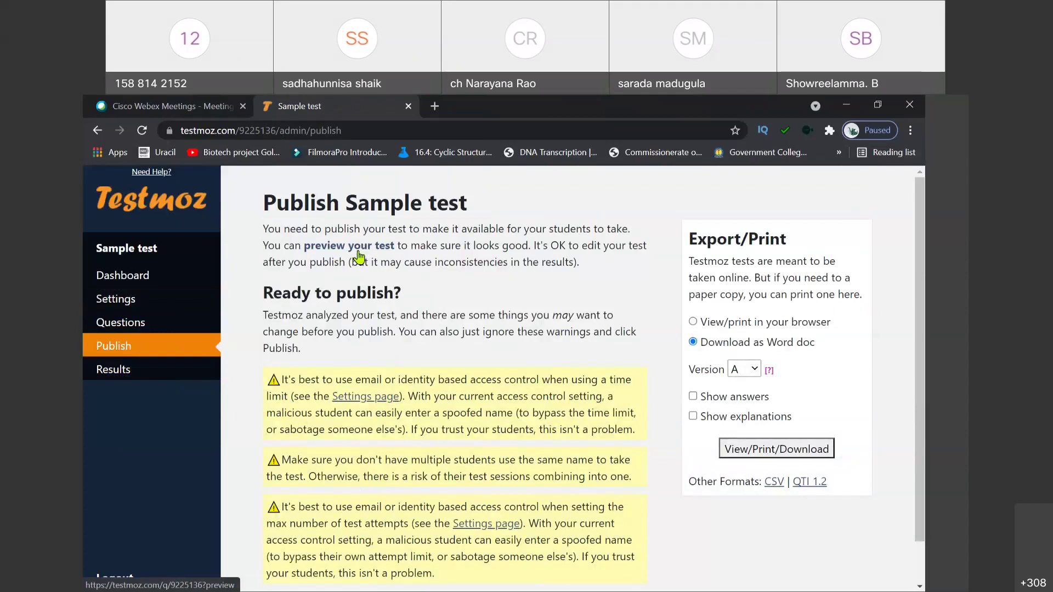
{"action": "scroll", "coordinate": [360, 255], "scroll_direction": "down", "scroll_amount": 1}
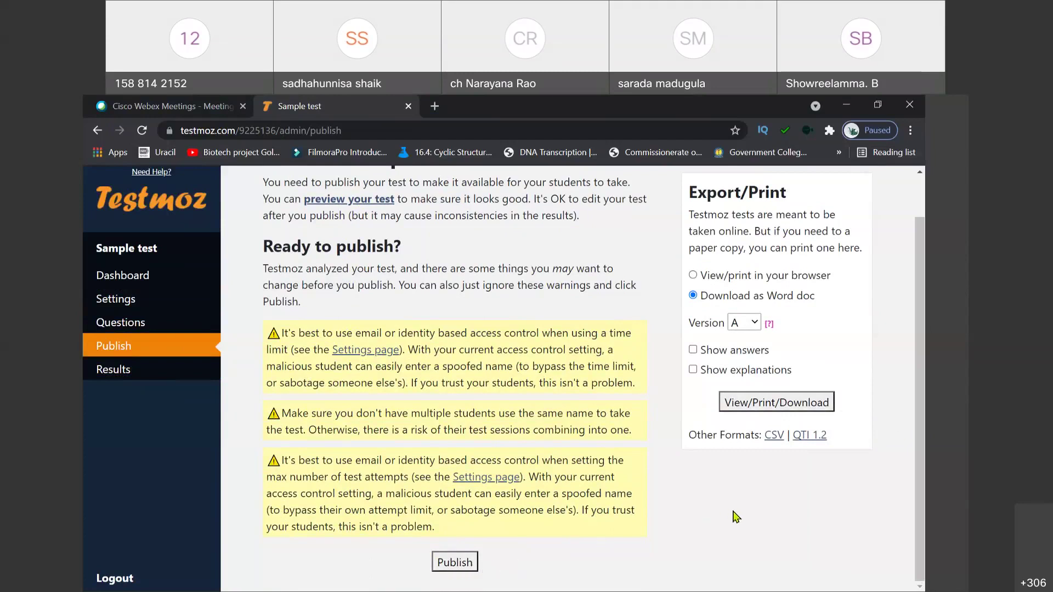
{"action": "scroll", "coordinate": [923, 422], "scroll_direction": "up", "scroll_amount": 1}
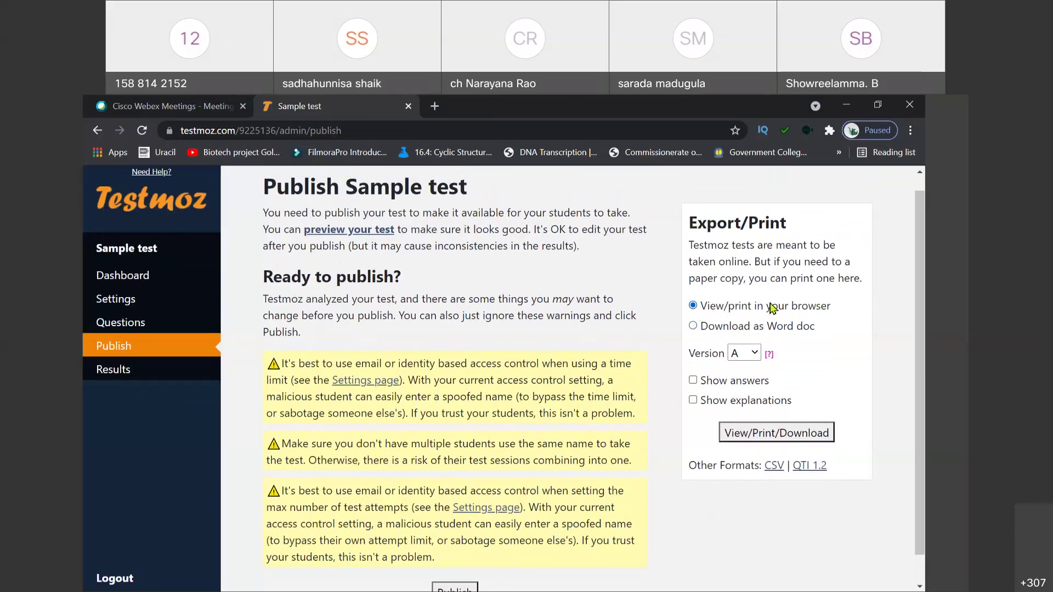
{"action": "left_click", "coordinate": [694, 327]}
Step: Download version A with answers shown as Word document quiz_9225136.doc
{"action": "left_click", "coordinate": [757, 354]}
{"action": "left_click", "coordinate": [798, 356]}
{"action": "left_click", "coordinate": [694, 381]}
{"action": "left_click", "coordinate": [756, 437]}
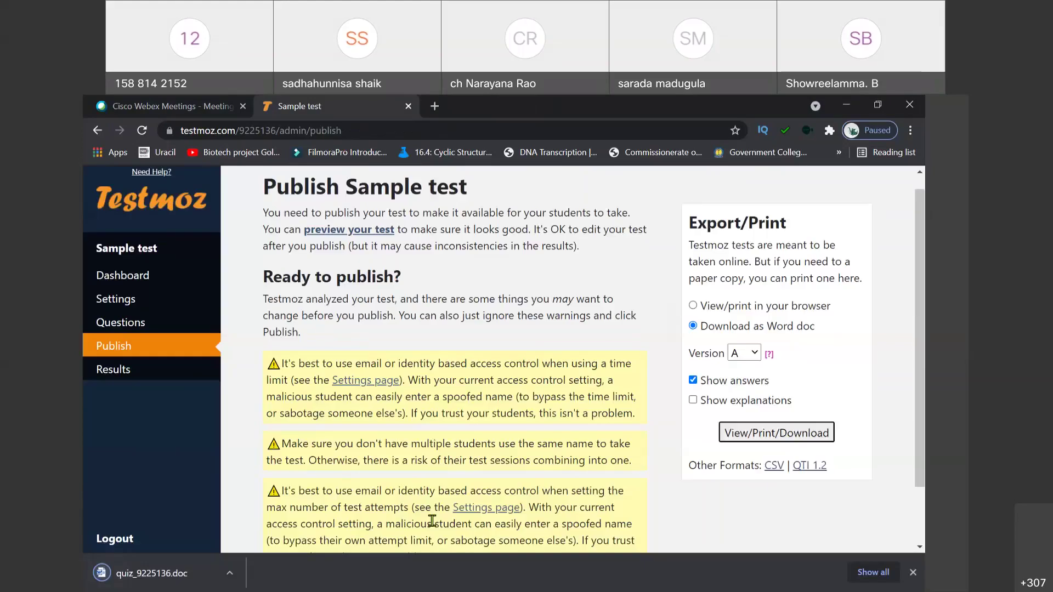
{"action": "left_click", "coordinate": [229, 574]}
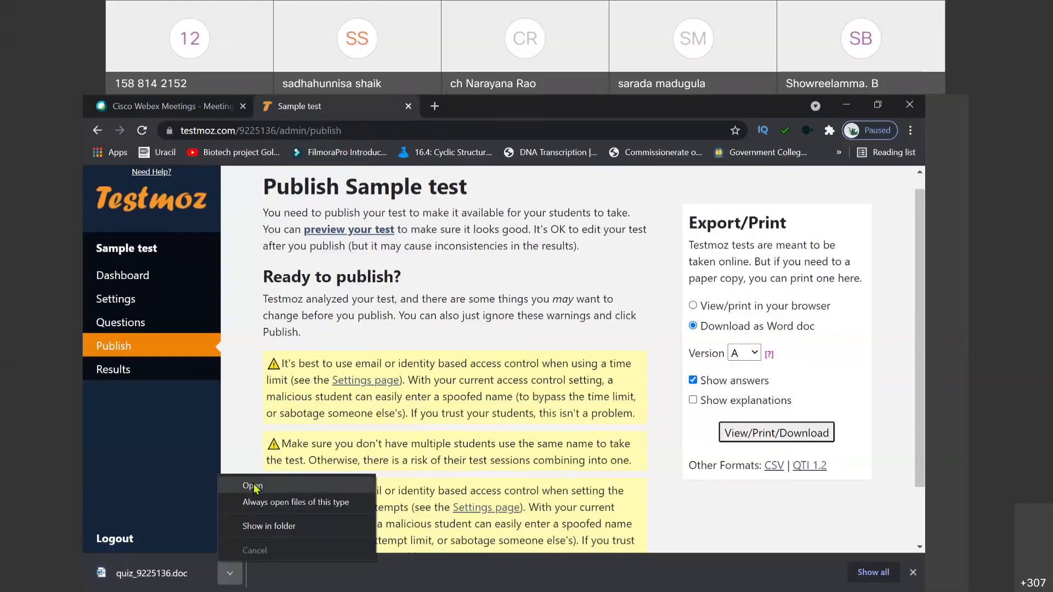
Step: Open the first download, then export and open a second Word copy without answers
{"action": "left_click", "coordinate": [254, 485]}
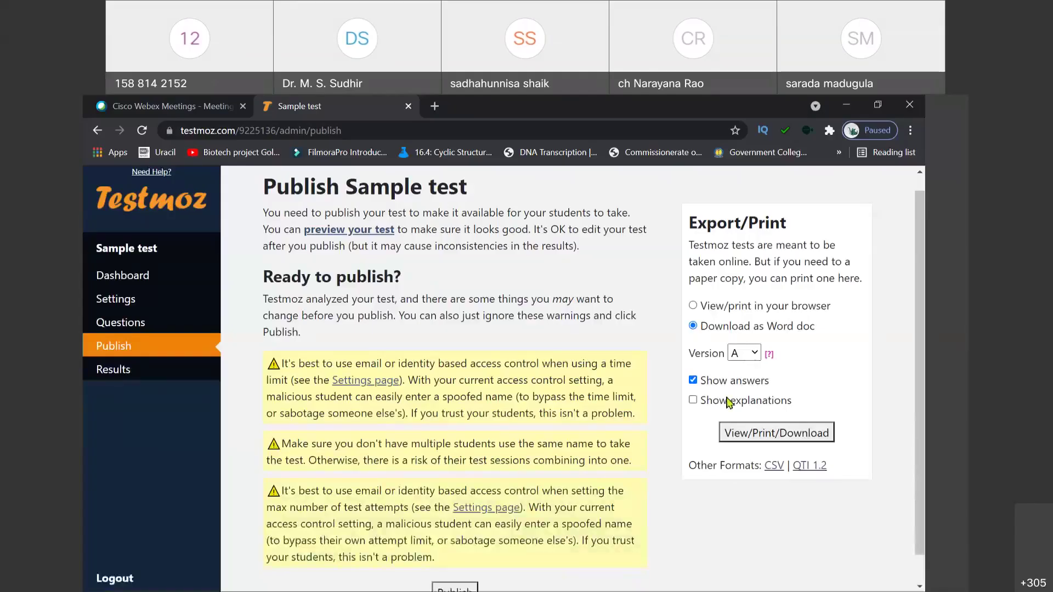
{"action": "left_click", "coordinate": [694, 383]}
{"action": "left_click", "coordinate": [754, 435]}
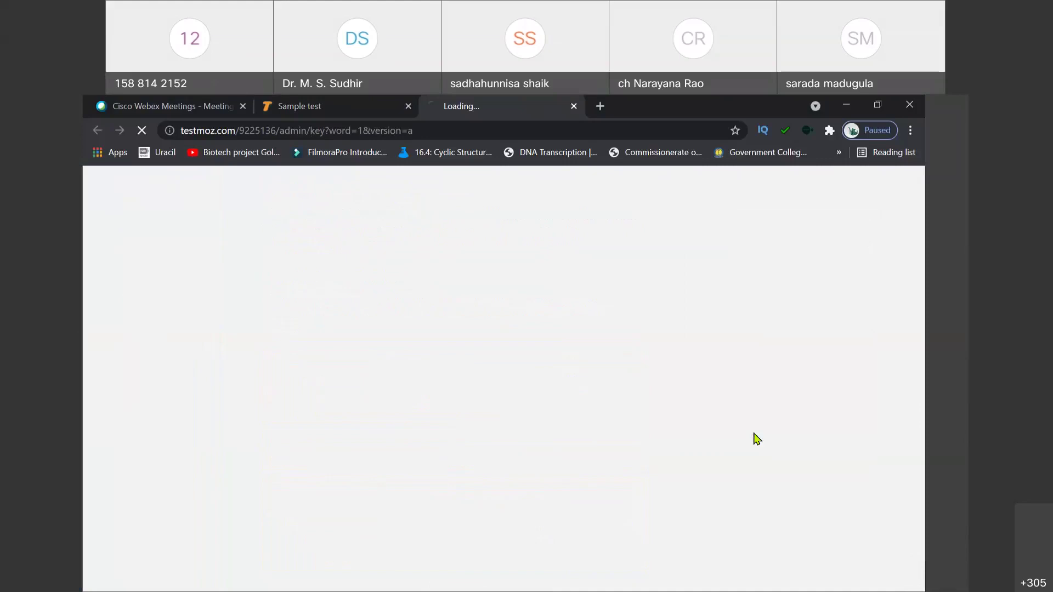
{"action": "left_click", "coordinate": [230, 573]}
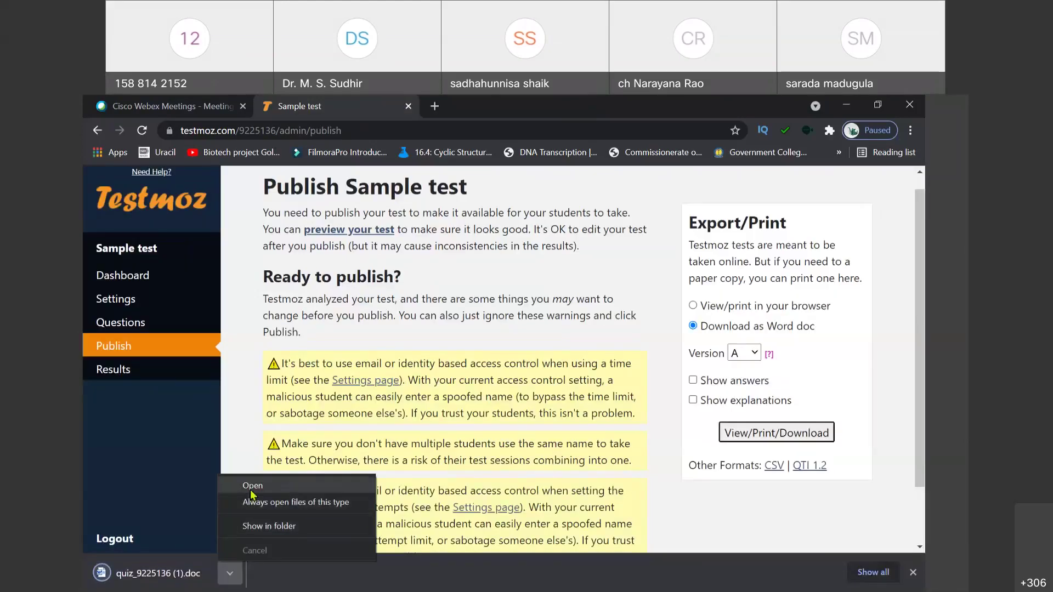
{"action": "left_click", "coordinate": [251, 490]}
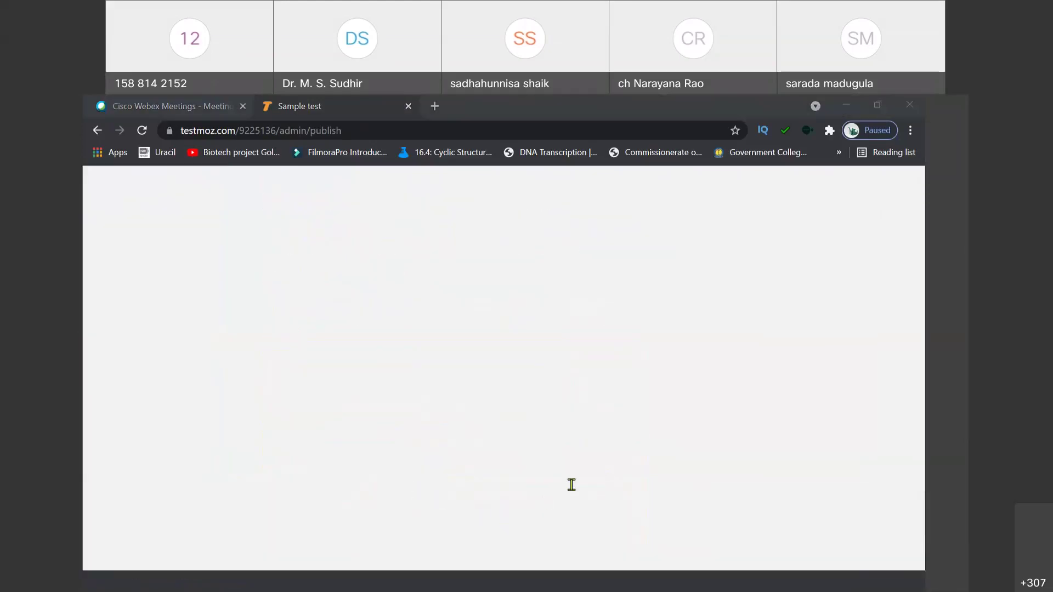
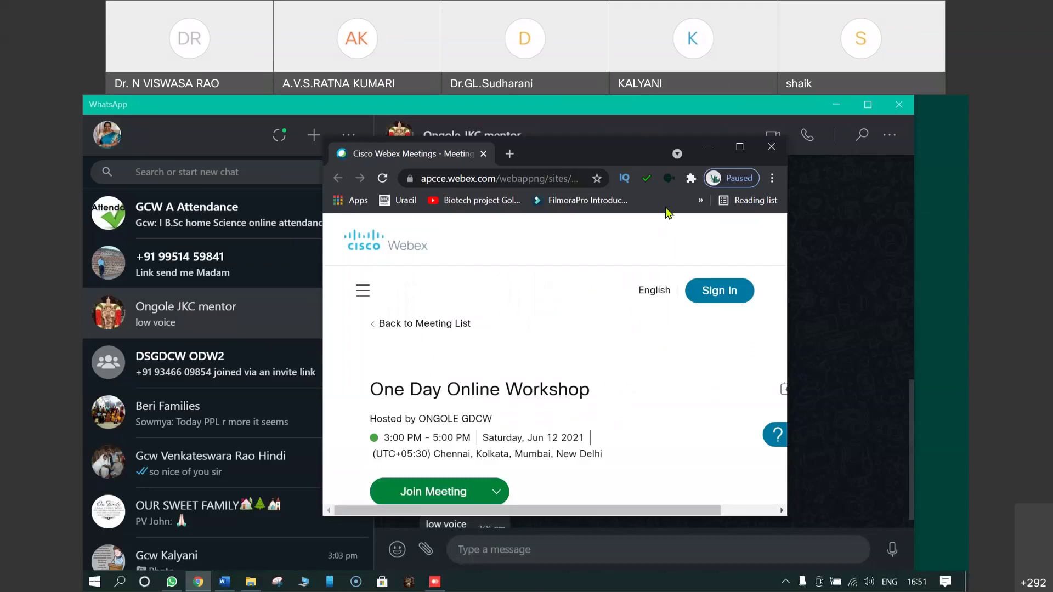
Step: Hide the Webex and WhatsApp windows and open the Downloads folder from This PC
{"action": "left_click", "coordinate": [708, 153]}
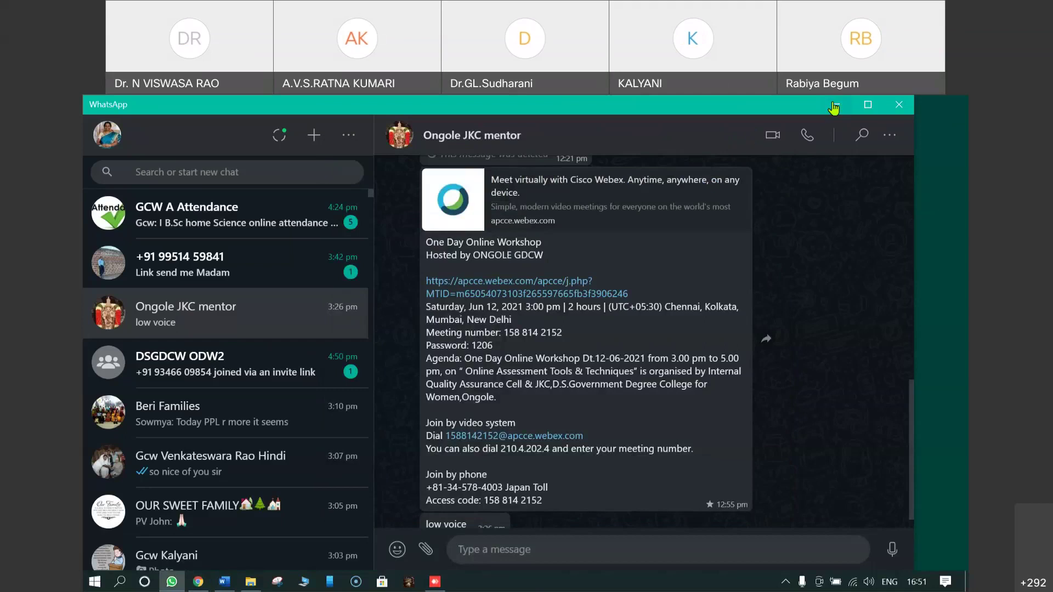
{"action": "left_click", "coordinate": [834, 105]}
{"action": "key", "text": "alt+Tab"}
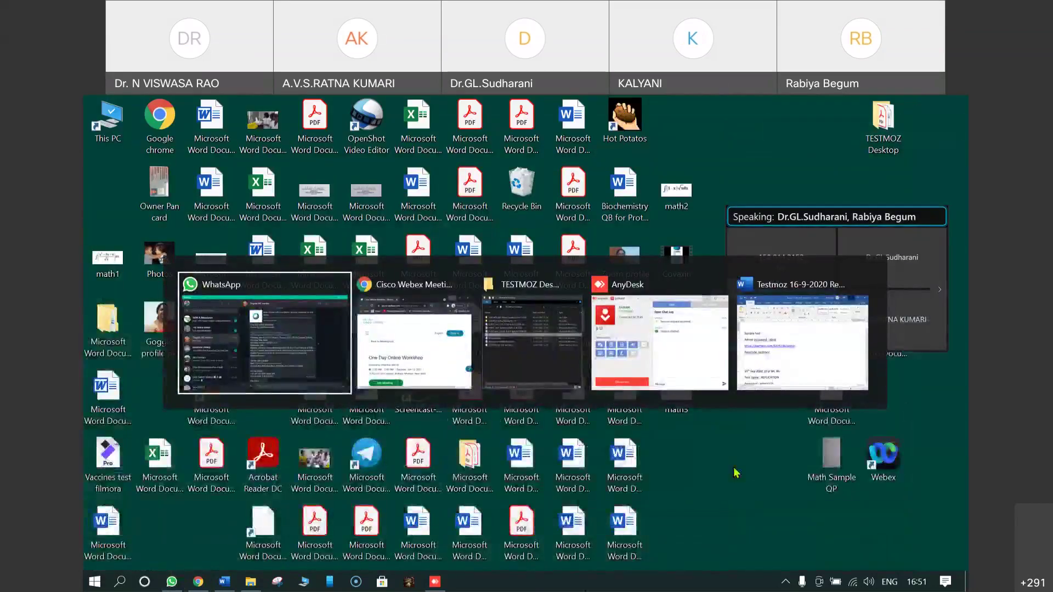
{"action": "key", "text": "Tab"}
{"action": "key", "text": "Tab"}
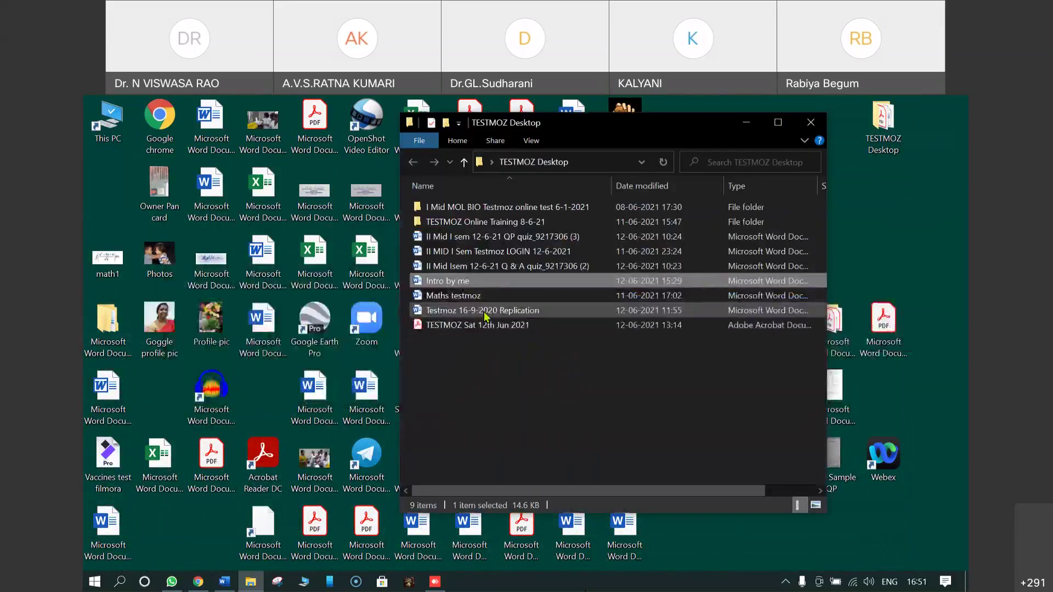
{"action": "double_click", "coordinate": [108, 126]}
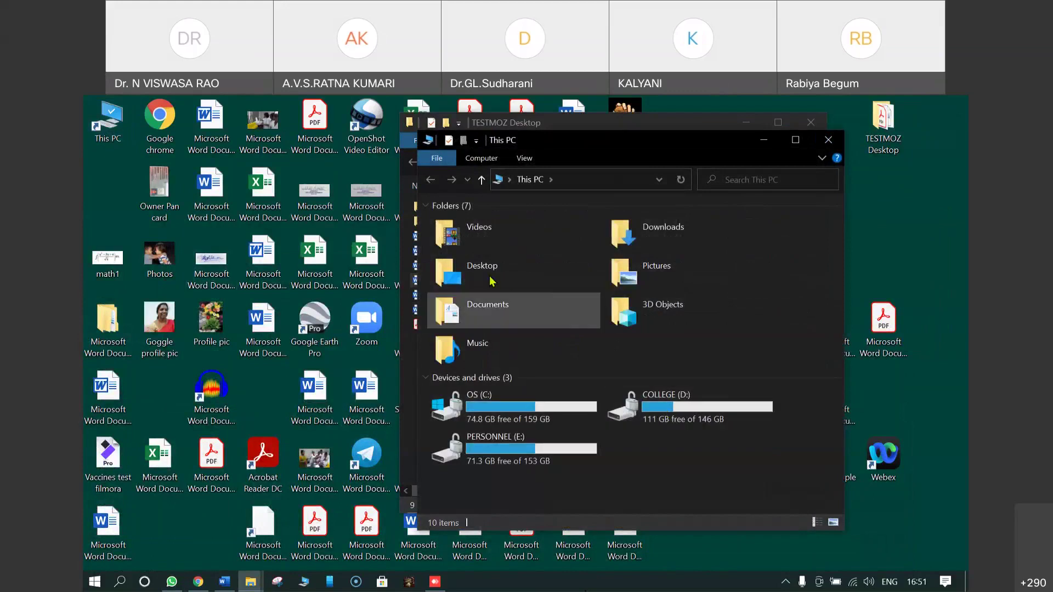
{"action": "left_click", "coordinate": [648, 237]}
{"action": "double_click", "coordinate": [648, 237]}
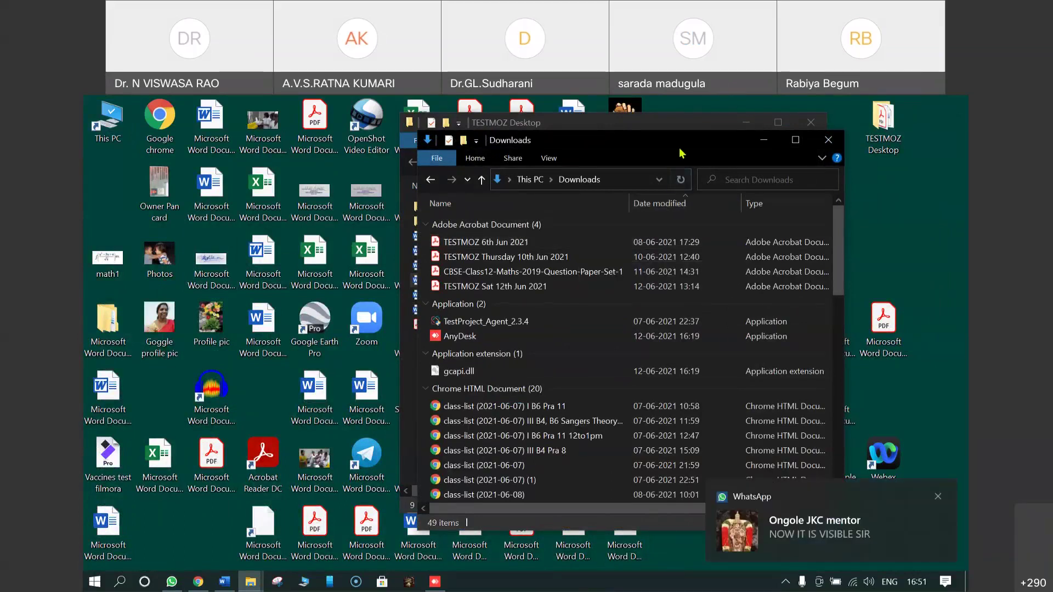
Step: Filter the Downloads folder to files modified today and sort them by name
{"action": "left_click_drag", "start_coordinate": [680, 152], "coordinate": [582, 155]}
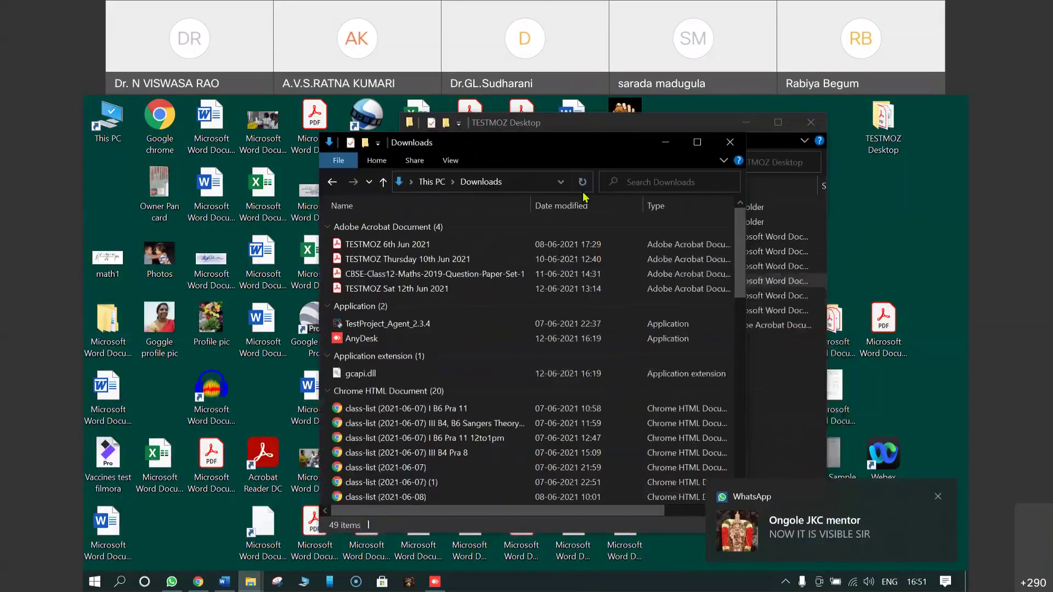
{"action": "left_click", "coordinate": [636, 206]}
{"action": "left_click", "coordinate": [682, 370]}
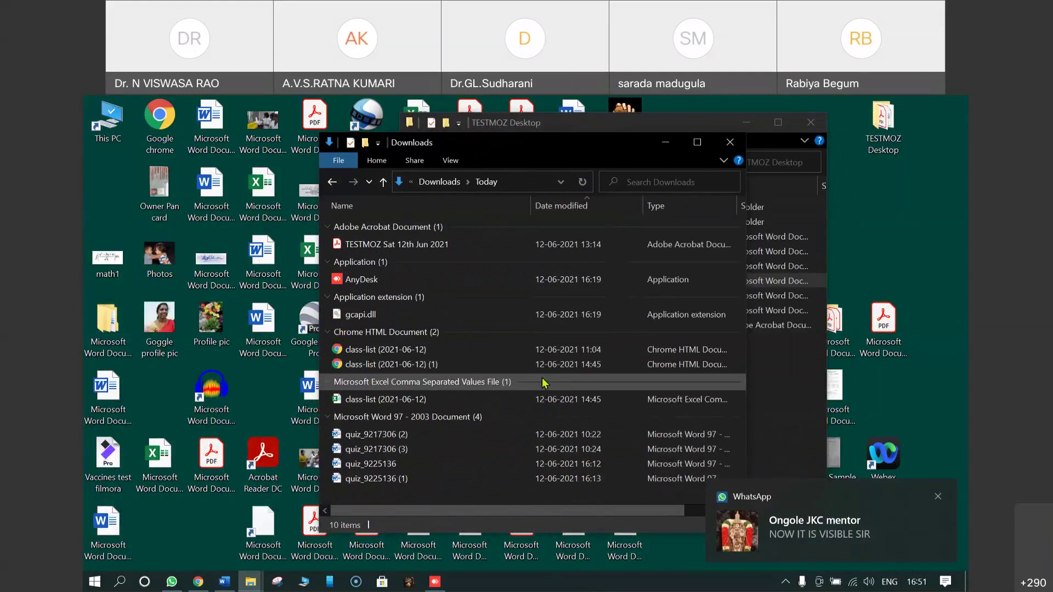
{"action": "left_click", "coordinate": [637, 211]}
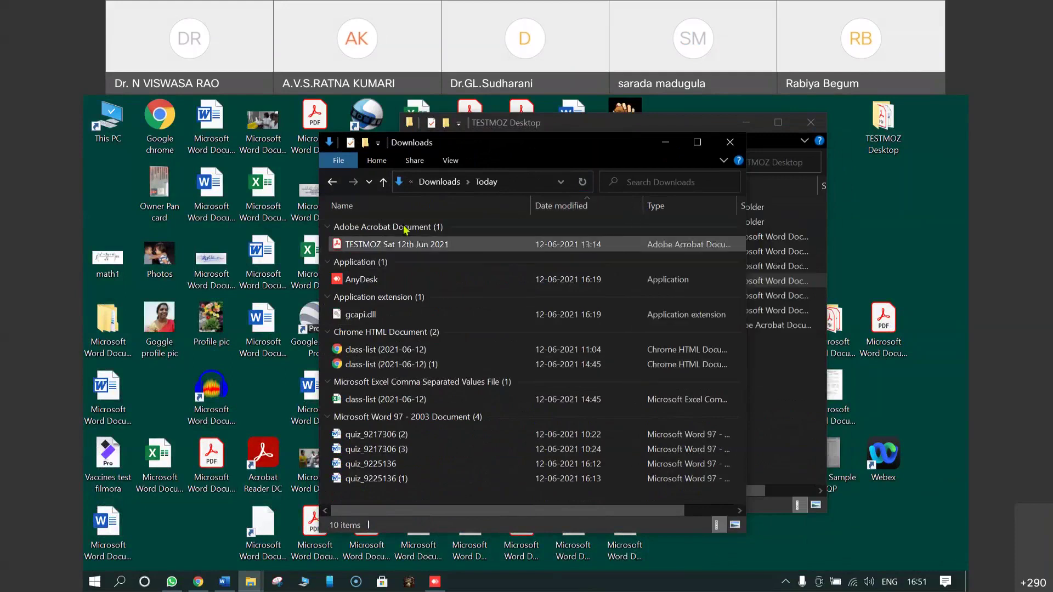
{"action": "left_click", "coordinate": [401, 208]}
Step: Open 'Testmoz 16-9-2020 Replication' from the TESTMOZ Desktop folder
{"action": "key", "text": "alt+Tab"}
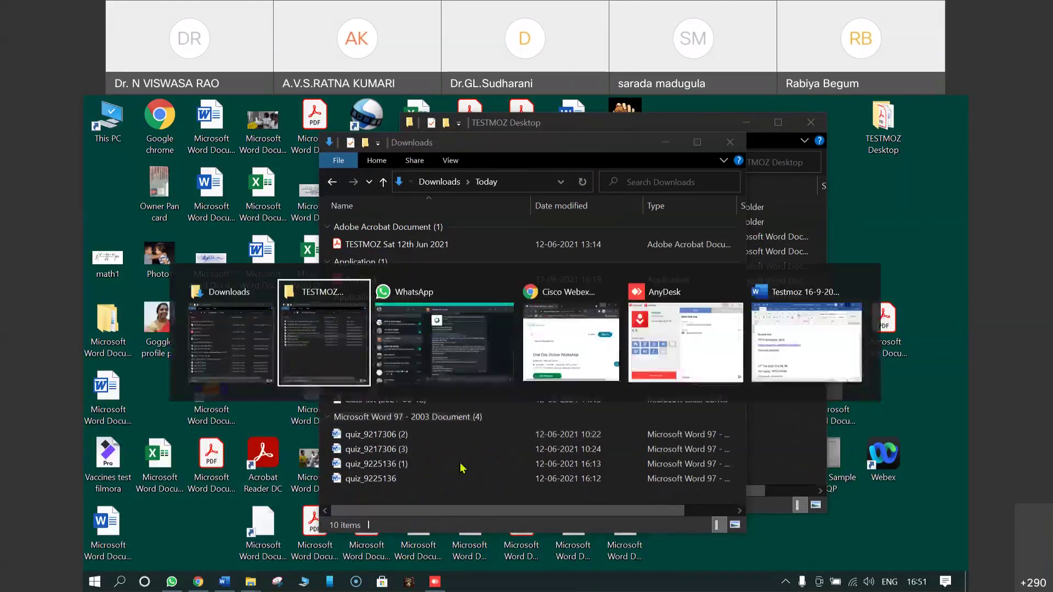
{"action": "key", "text": "alt+Tab"}
{"action": "key", "text": "alt+Tab"}
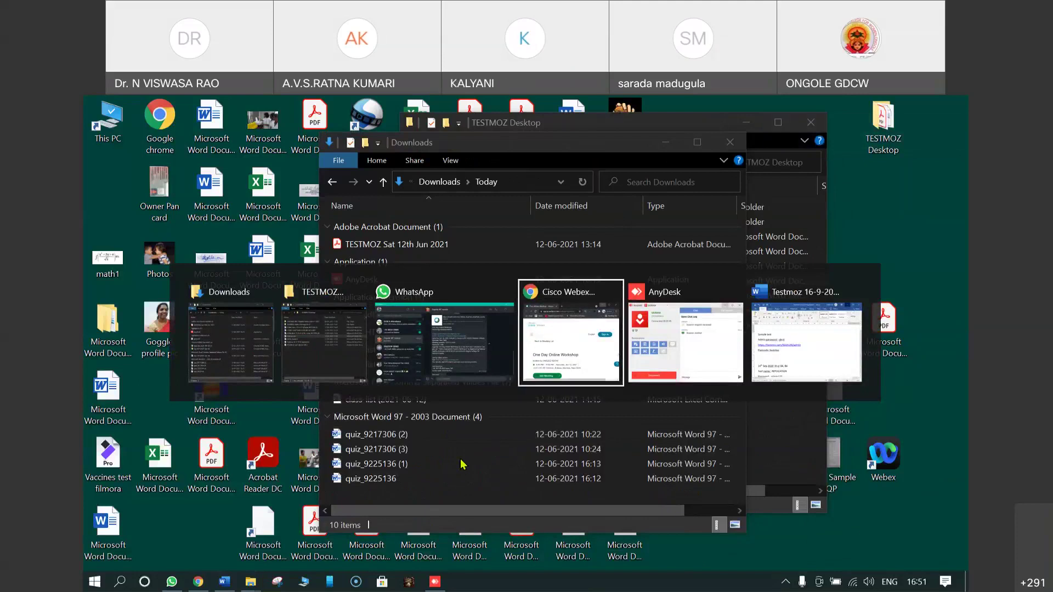
{"action": "key", "text": "alt+Tab"}
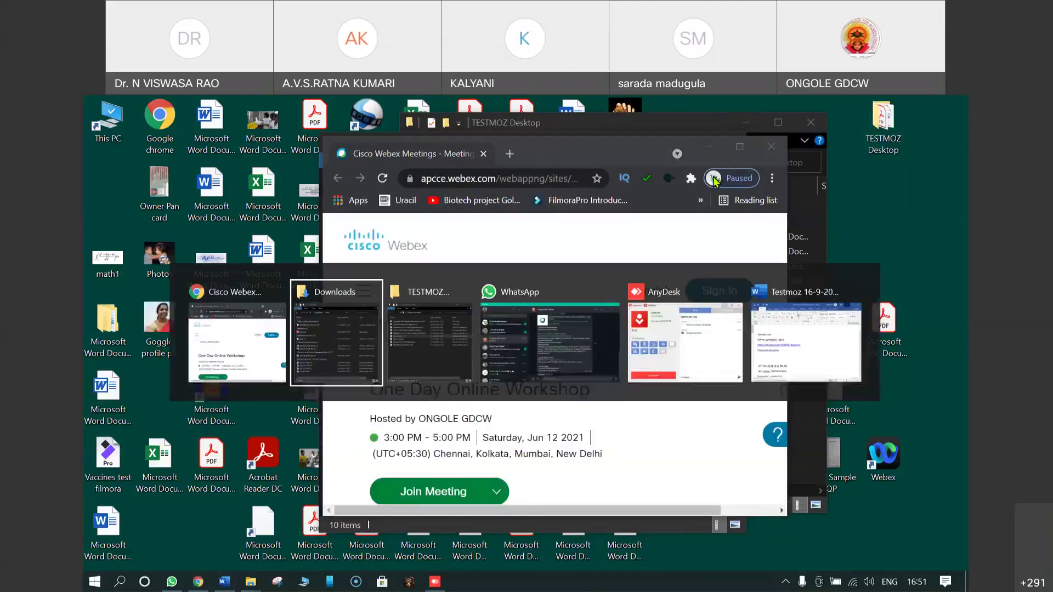
{"action": "left_click", "coordinate": [405, 348]}
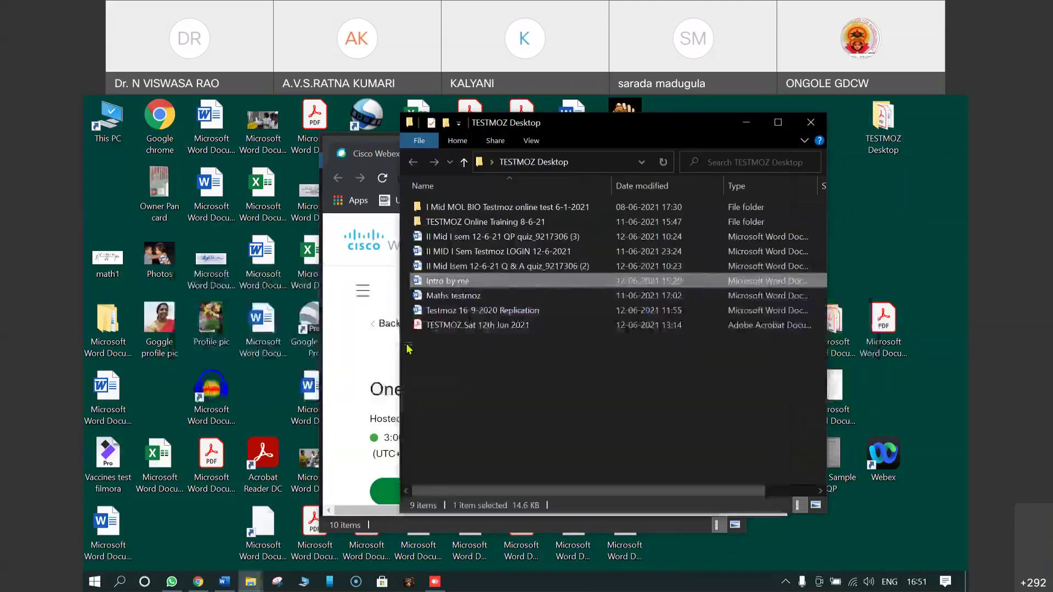
{"action": "left_click", "coordinate": [491, 392]}
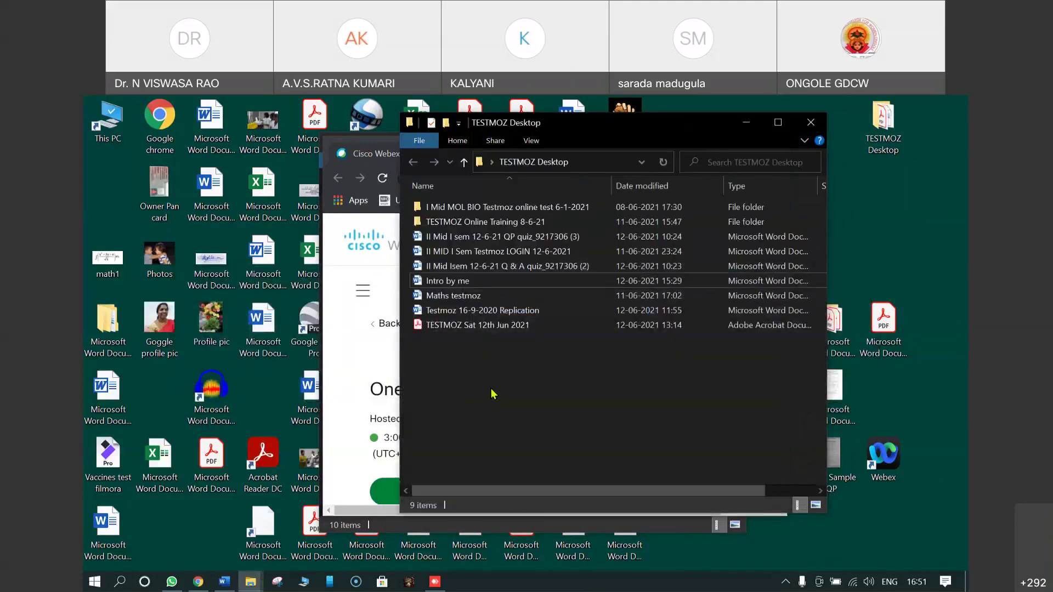
{"action": "left_click", "coordinate": [495, 315]}
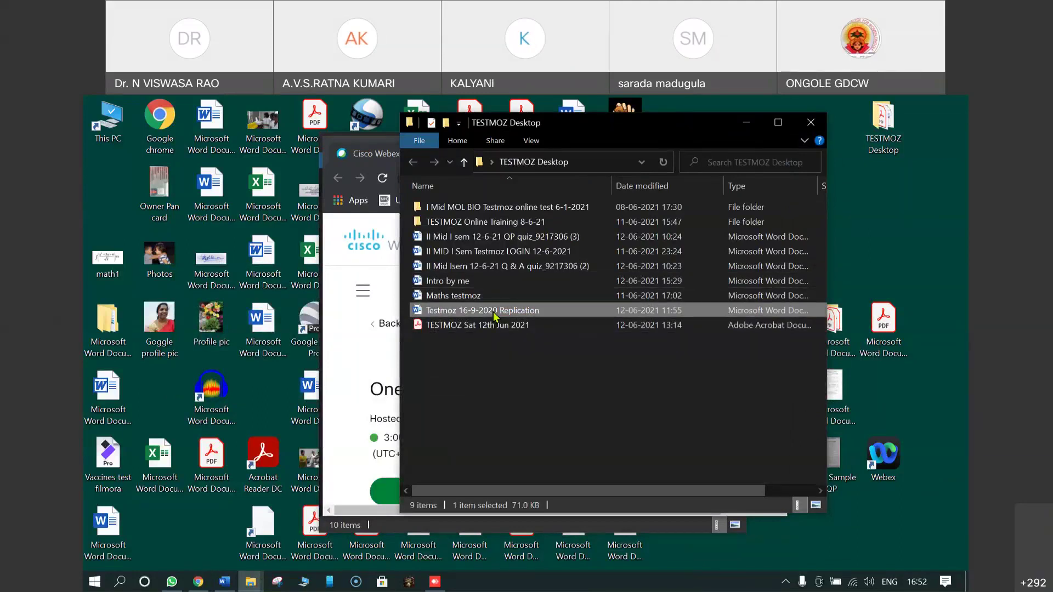
{"action": "double_click", "coordinate": [495, 316]}
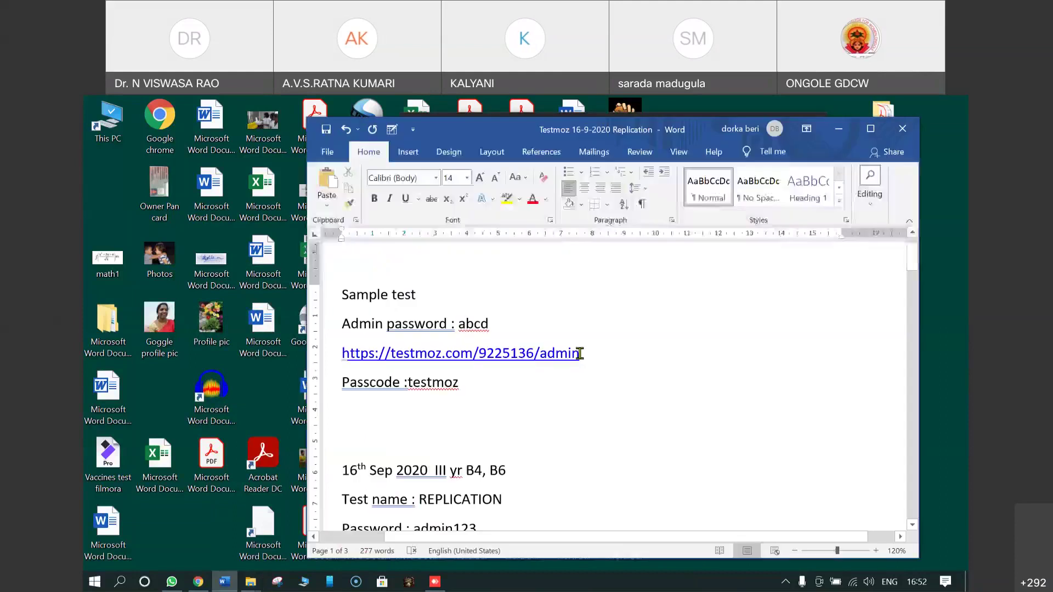
Step: Follow the Word document's testmoz.com admin link and maximize the Chrome window
{"action": "left_click", "coordinate": [532, 363], "text": "ctrl"}
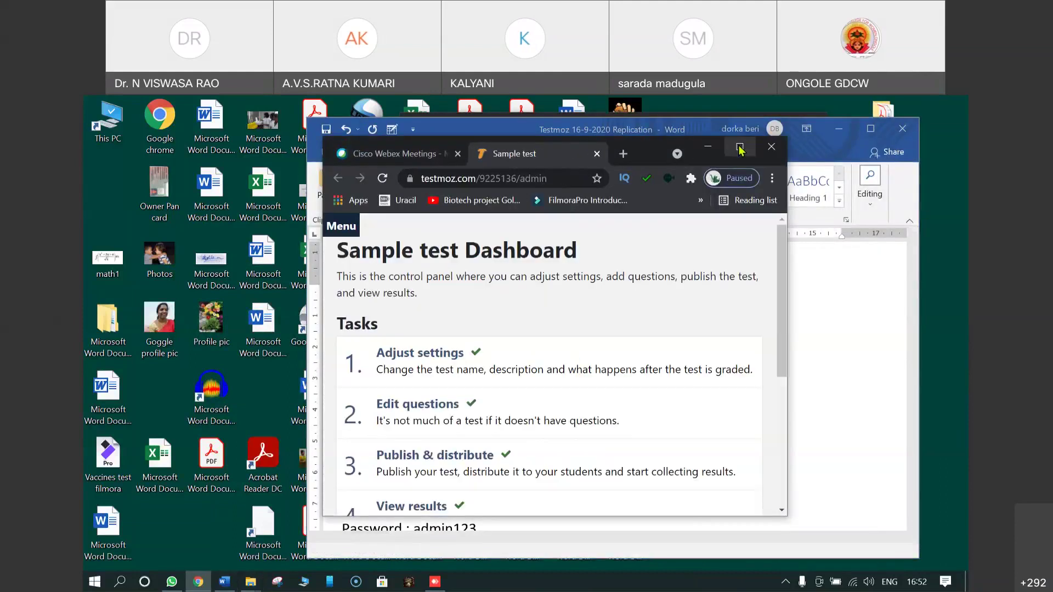
{"action": "left_click", "coordinate": [739, 146]}
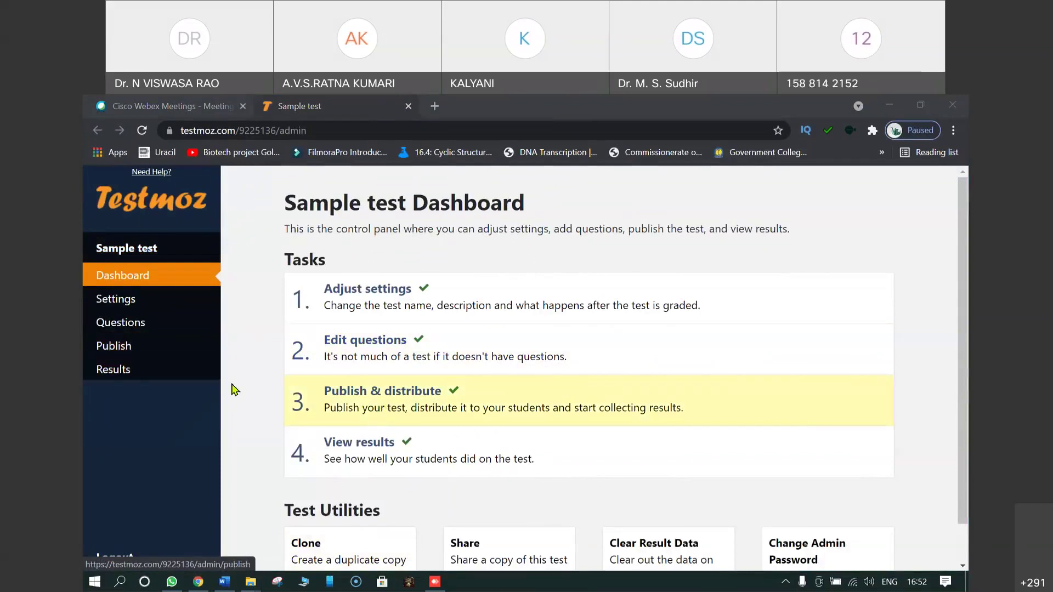
Step: Open the Sample test results report and look over the 26 responses
{"action": "left_click", "coordinate": [129, 375]}
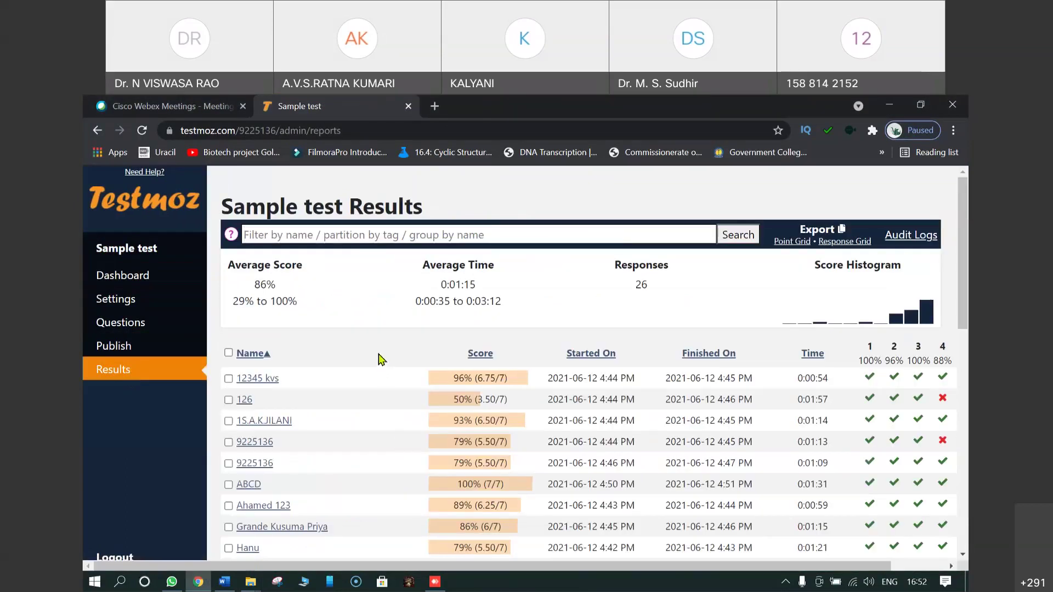
{"action": "scroll", "coordinate": [367, 353], "scroll_direction": "down", "scroll_amount": 2}
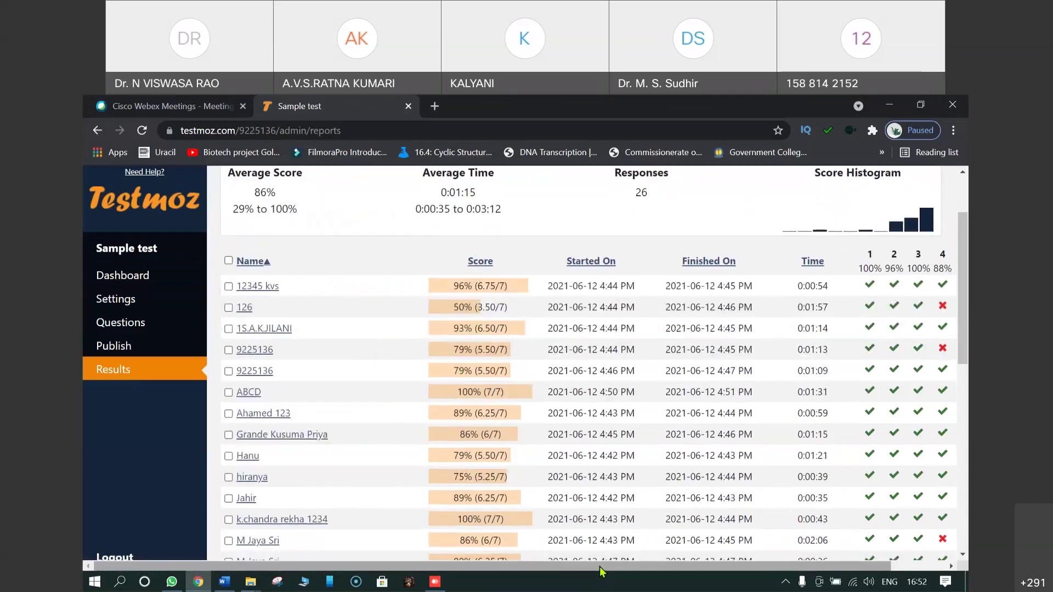
{"action": "left_click_drag", "start_coordinate": [599, 571], "coordinate": [673, 571]}
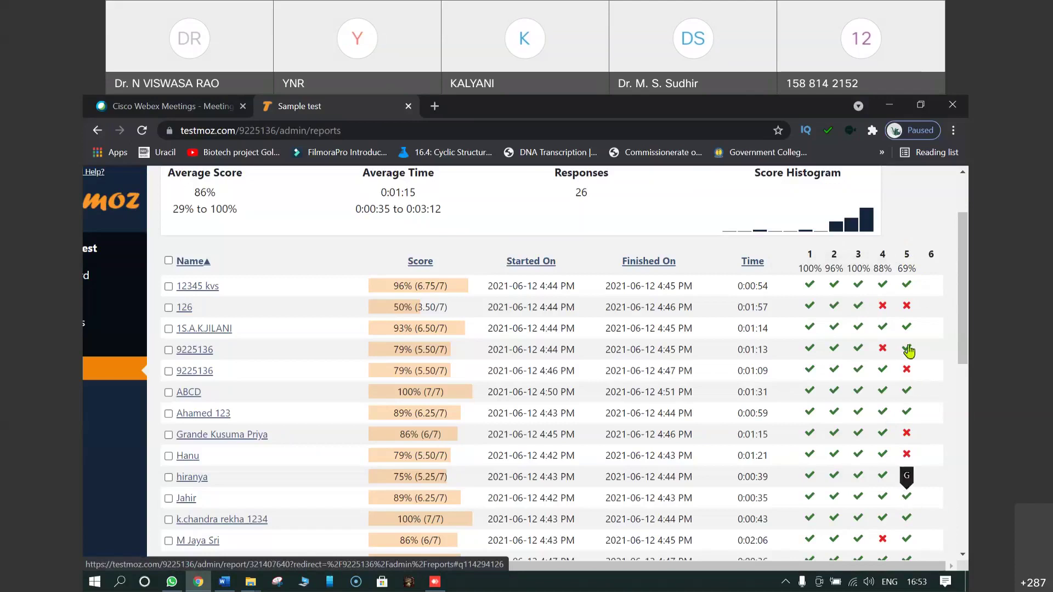
{"action": "mouse_move", "coordinate": [907, 244]}
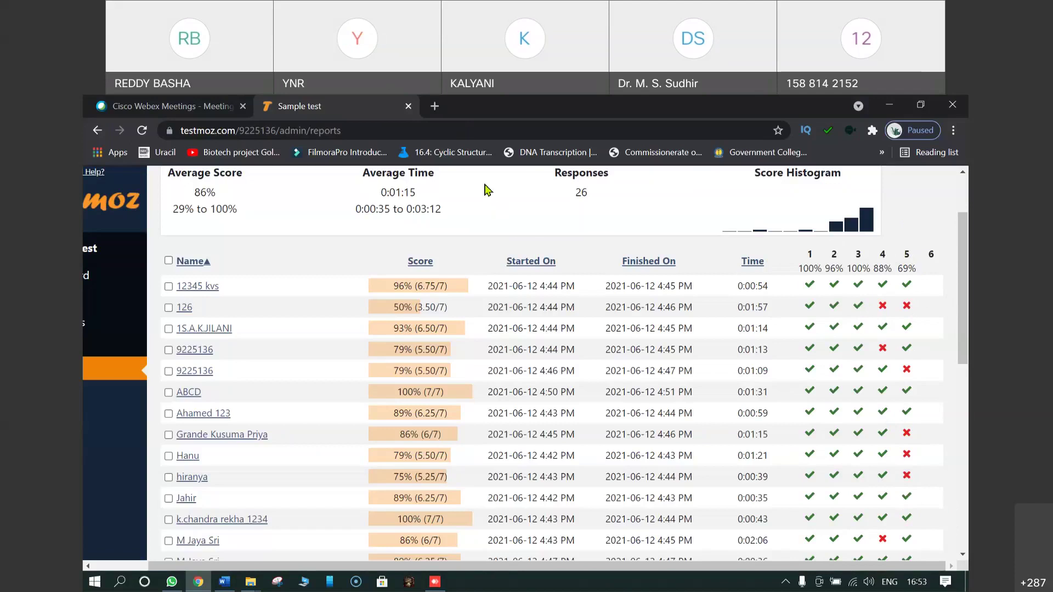
{"action": "scroll", "coordinate": [702, 285], "scroll_direction": "up", "scroll_amount": 2}
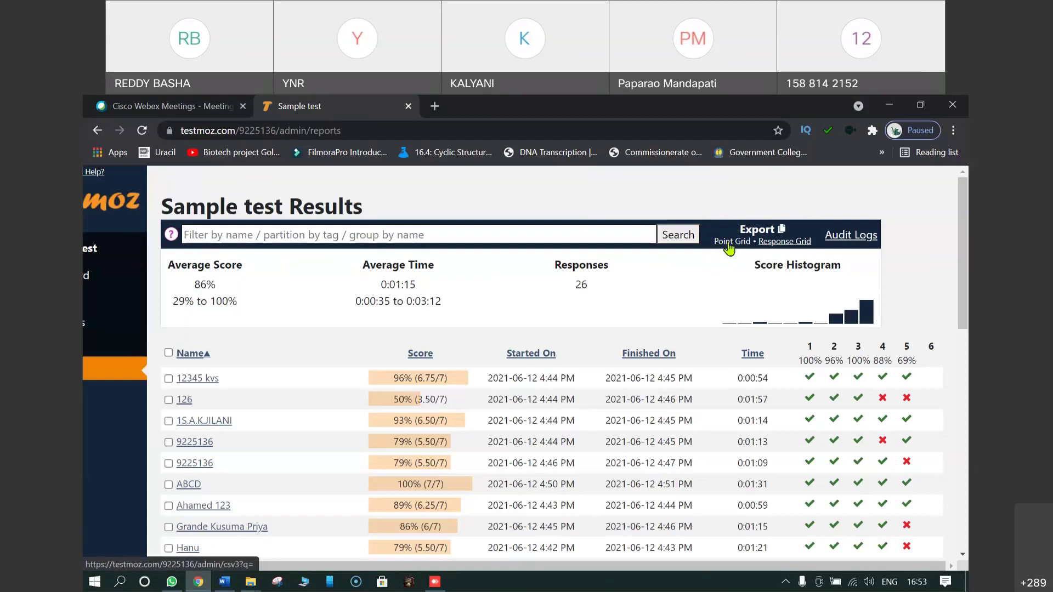
Step: Export the results as a Point Grid CSV, quiz_9225136.csv
{"action": "left_click", "coordinate": [731, 246]}
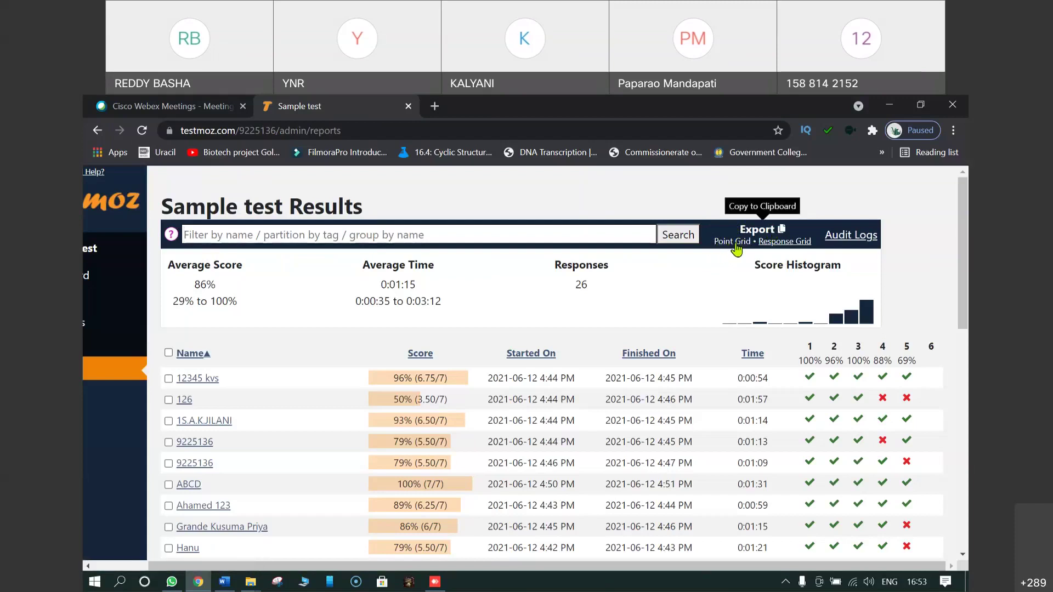
{"action": "left_click", "coordinate": [727, 245]}
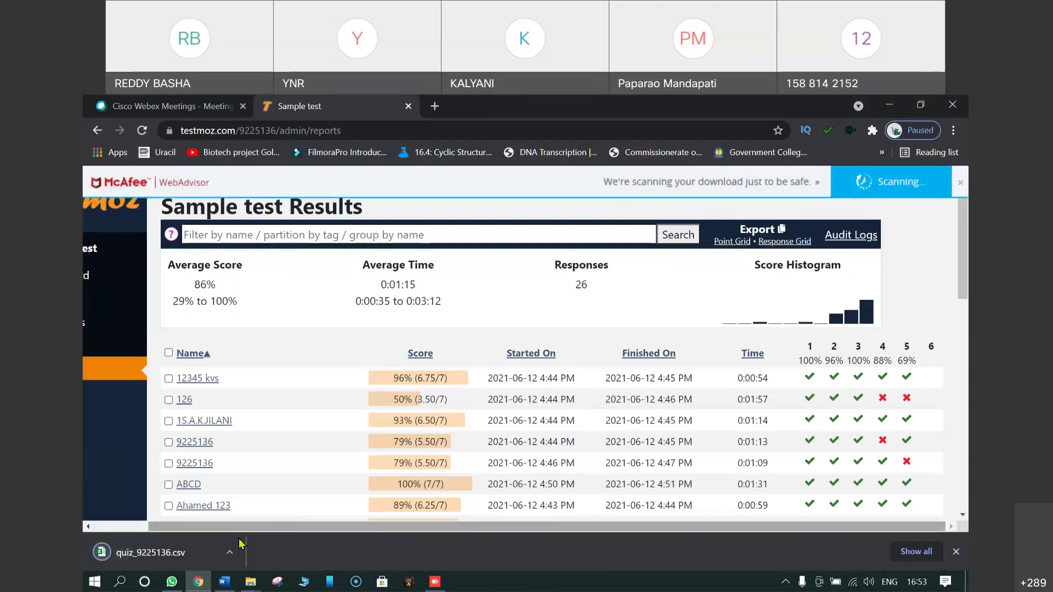
{"action": "left_click", "coordinate": [230, 553]}
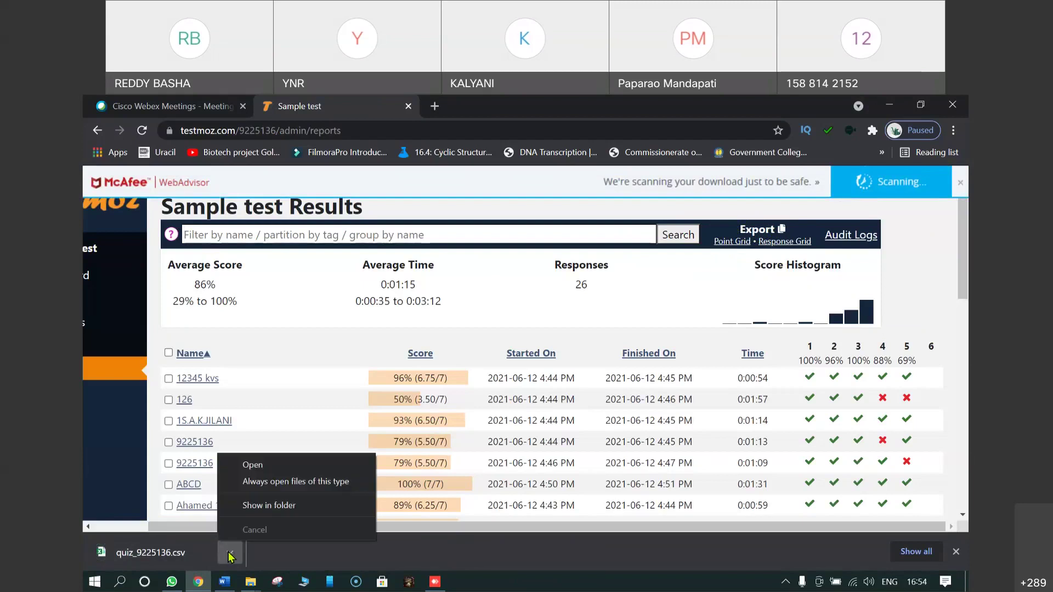
Step: Open quiz_9225136.csv in Excel, wrap the row 1 headers, and widen the Name column
{"action": "left_click", "coordinate": [258, 468]}
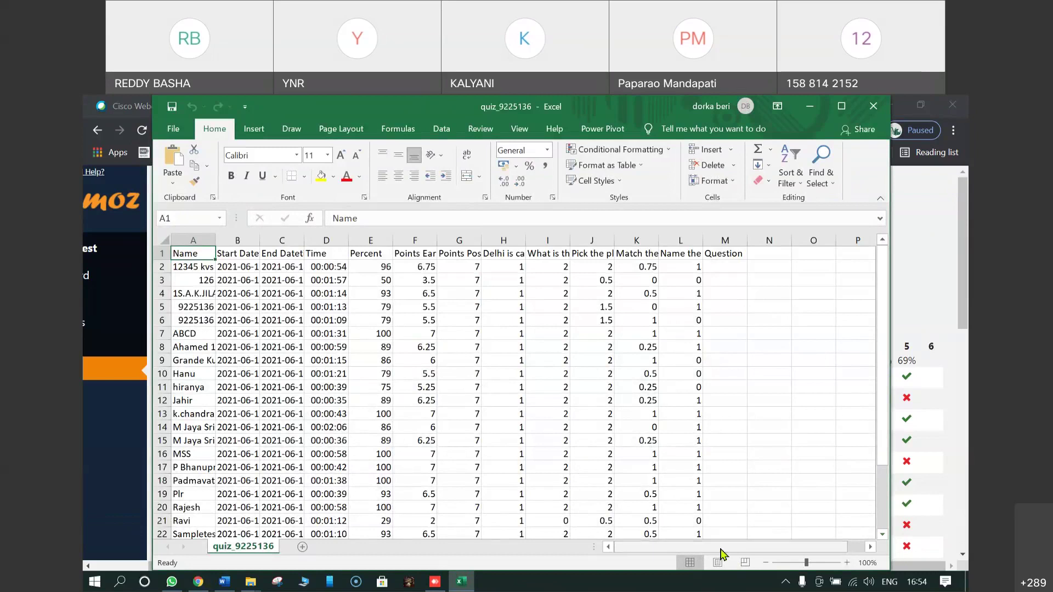
{"action": "left_click", "coordinate": [161, 254]}
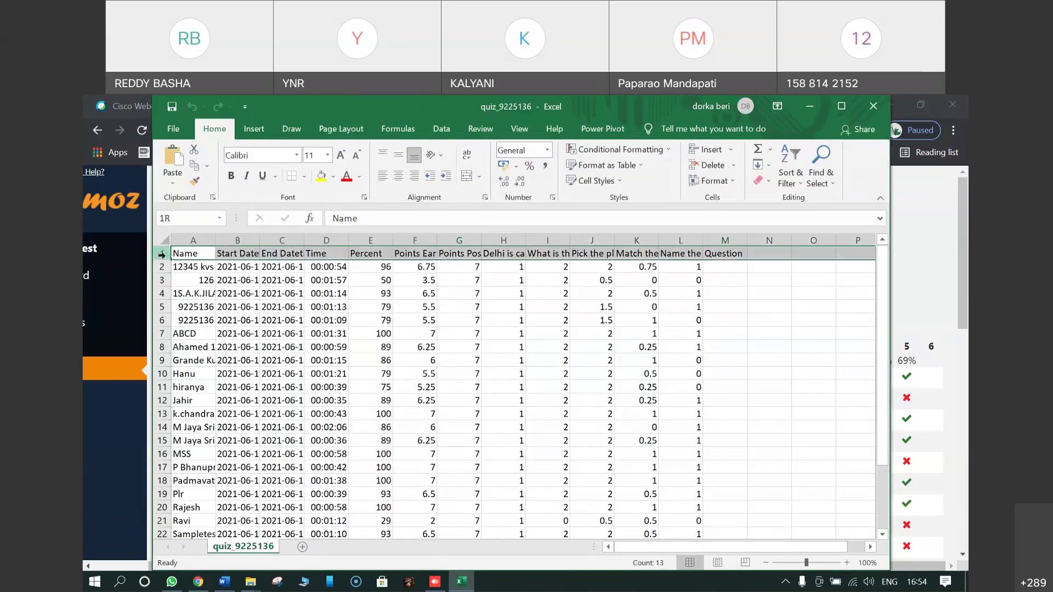
{"action": "left_click", "coordinate": [467, 154]}
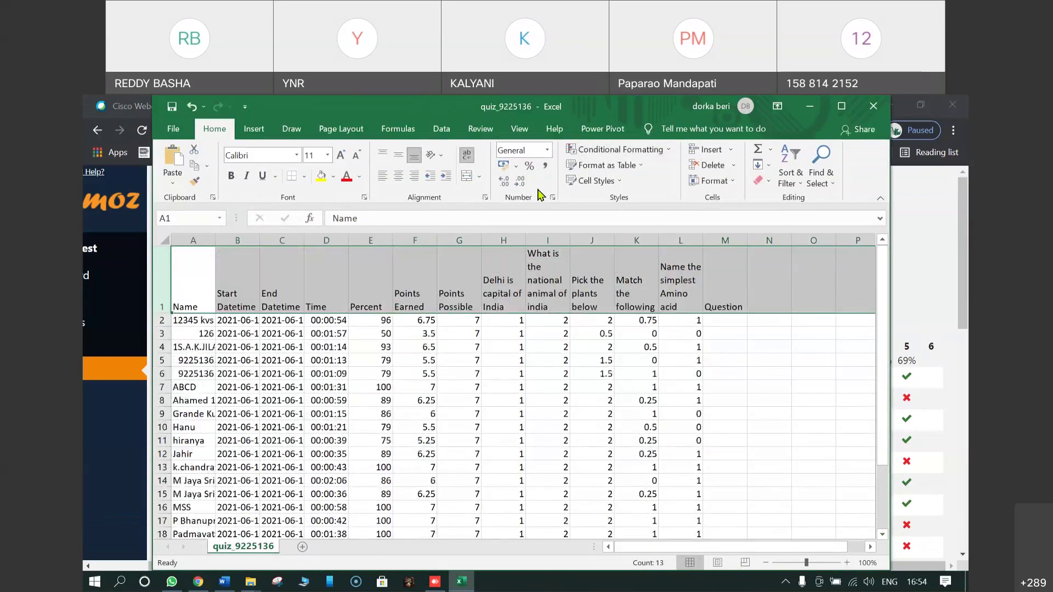
{"action": "left_click", "coordinate": [846, 110]}
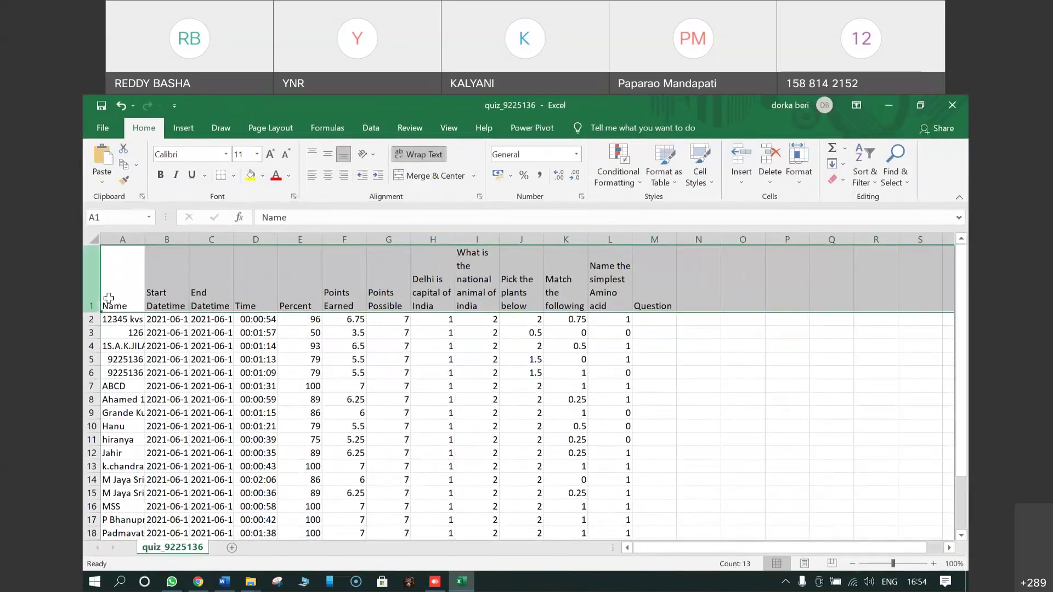
{"action": "double_click", "coordinate": [146, 242]}
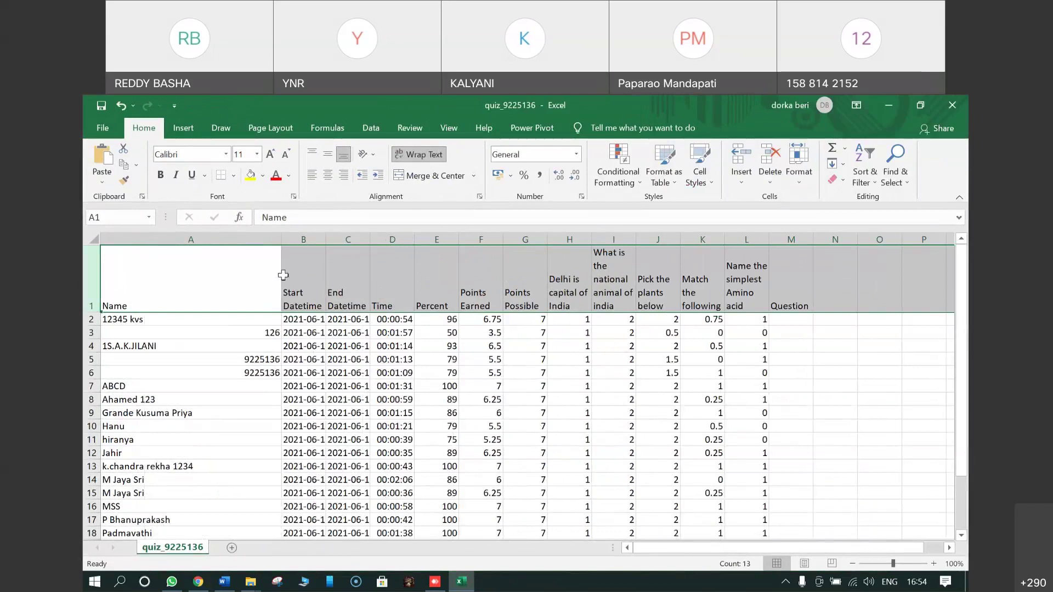
{"action": "left_click_drag", "start_coordinate": [283, 242], "coordinate": [219, 258]}
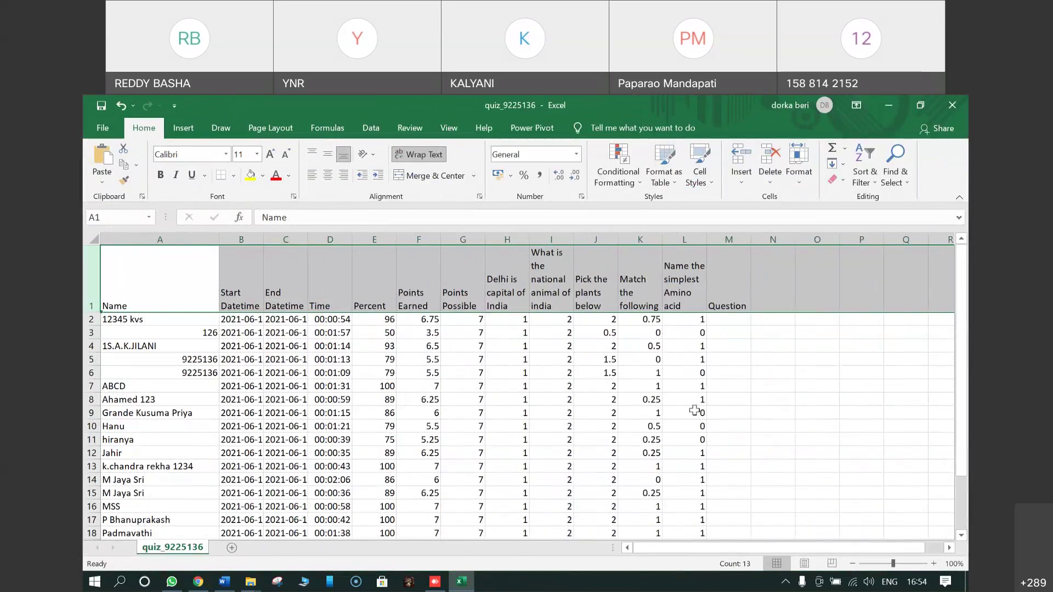
Step: Read the question headers from H1 onward and check the Percent and Points Earned columns
{"action": "left_click", "coordinate": [780, 411]}
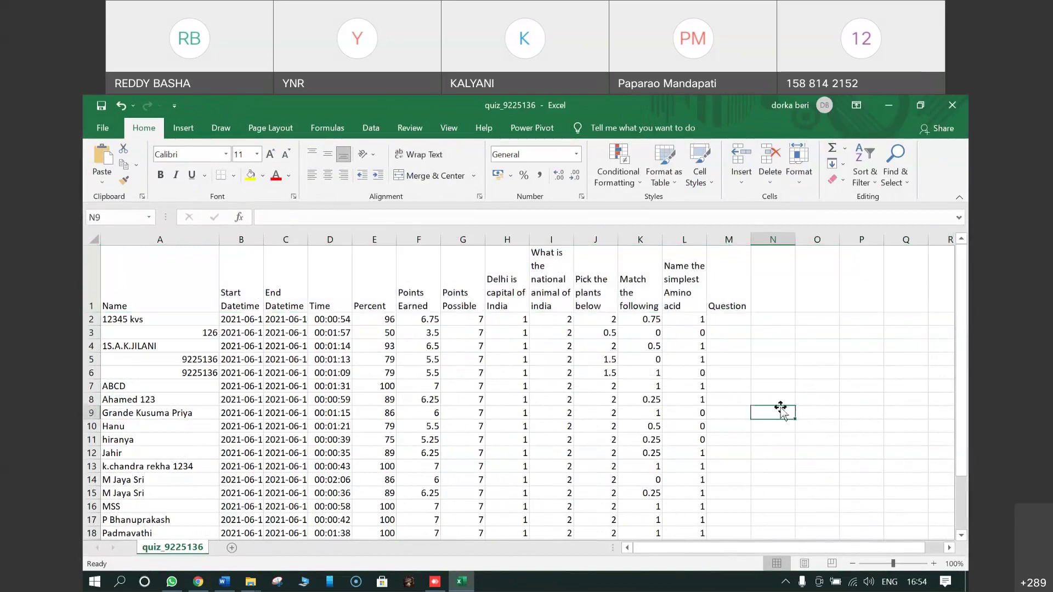
{"action": "left_click", "coordinate": [505, 282]}
{"action": "key", "text": "Right"}
{"action": "key", "text": "Right"}
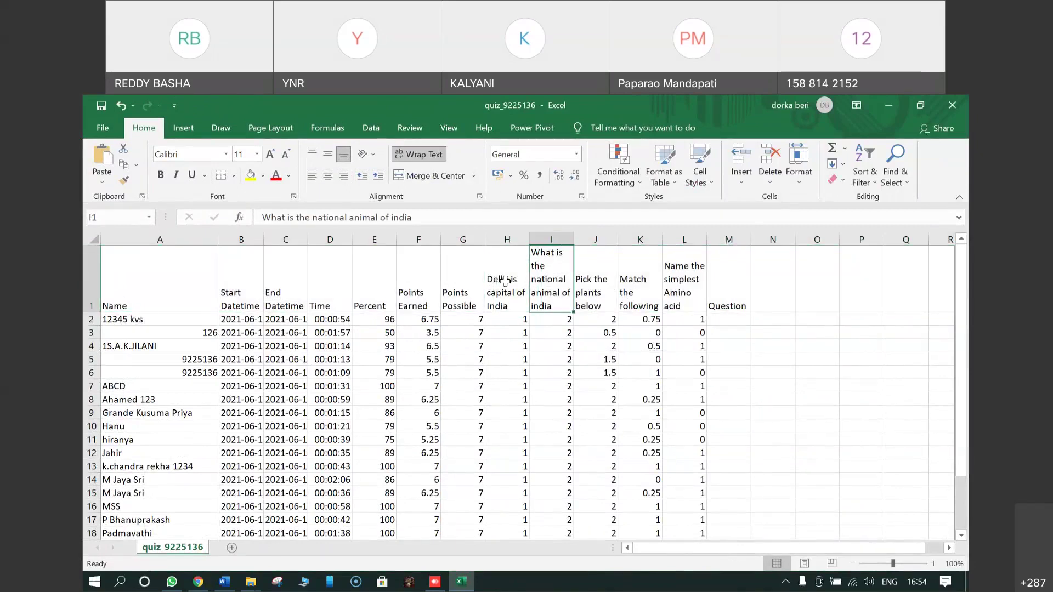
{"action": "key", "text": "Right"}
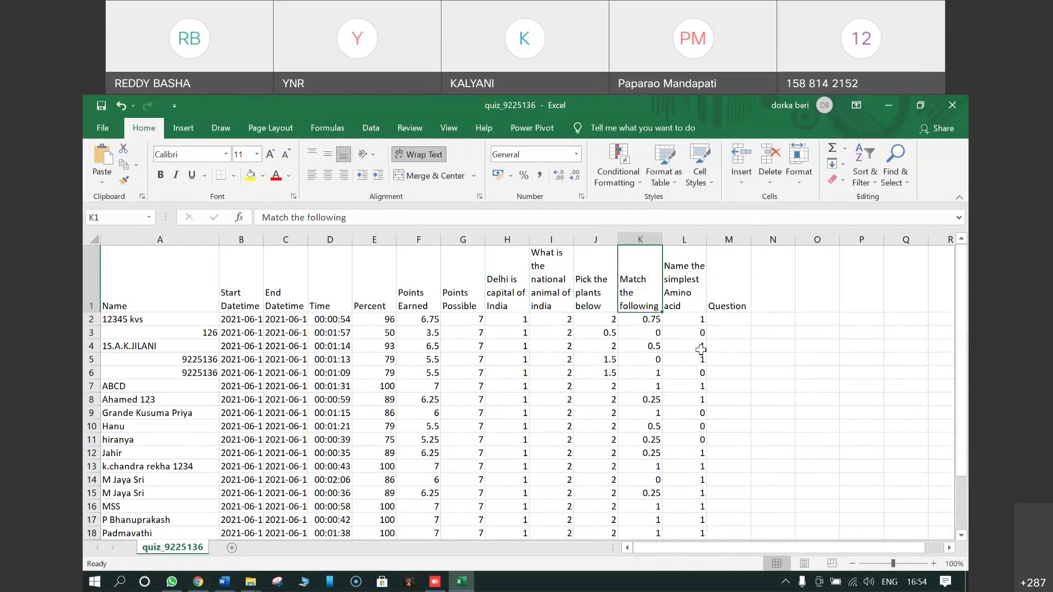
{"action": "left_click", "coordinate": [386, 236]}
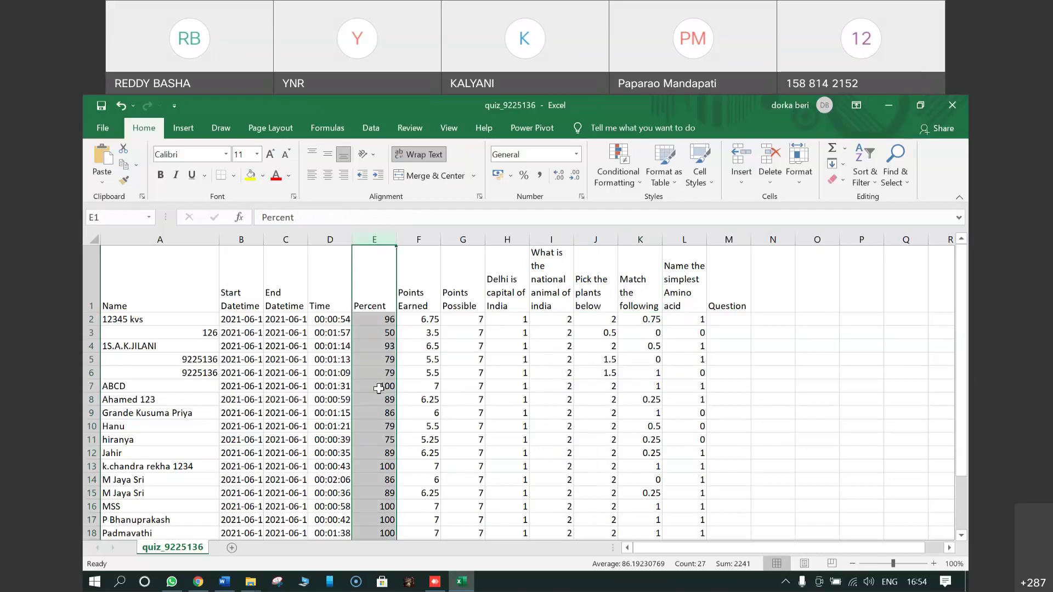
{"action": "left_click", "coordinate": [424, 236]}
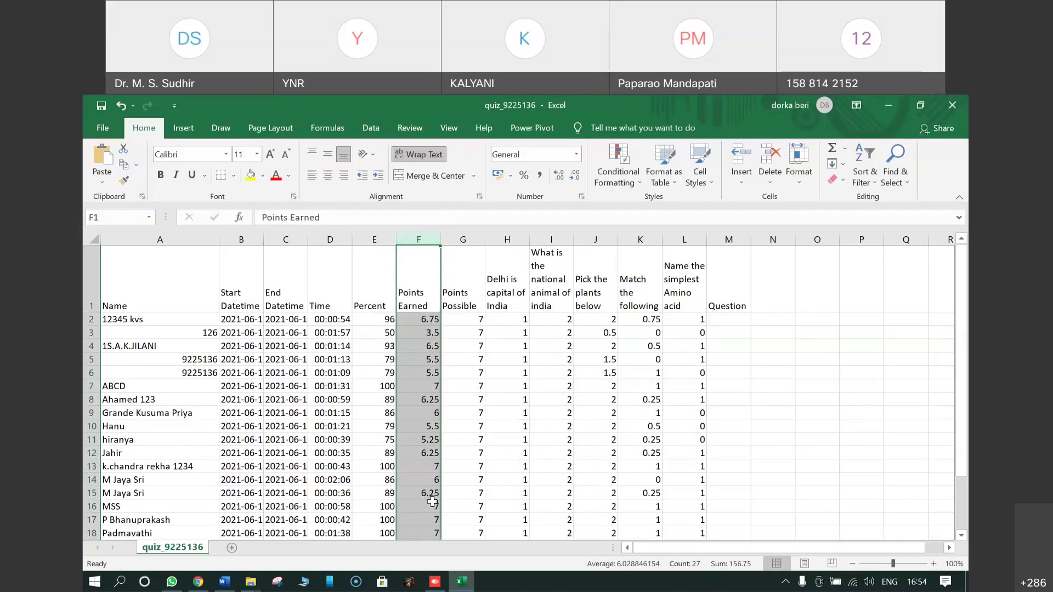
{"action": "scroll", "coordinate": [432, 501], "scroll_direction": "down", "scroll_amount": 2}
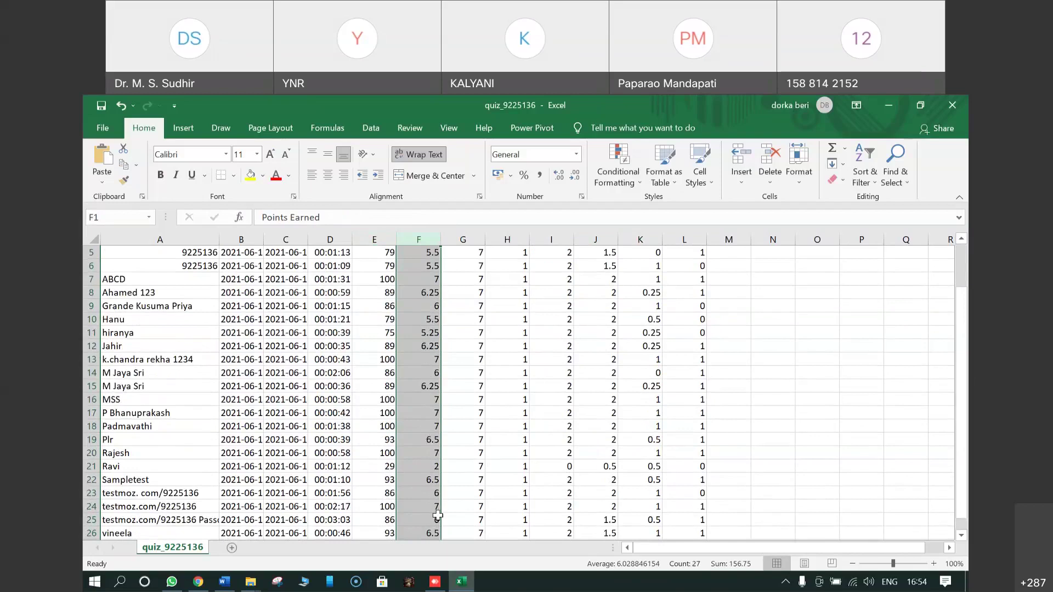
{"action": "scroll", "coordinate": [433, 513], "scroll_direction": "up", "scroll_amount": 2}
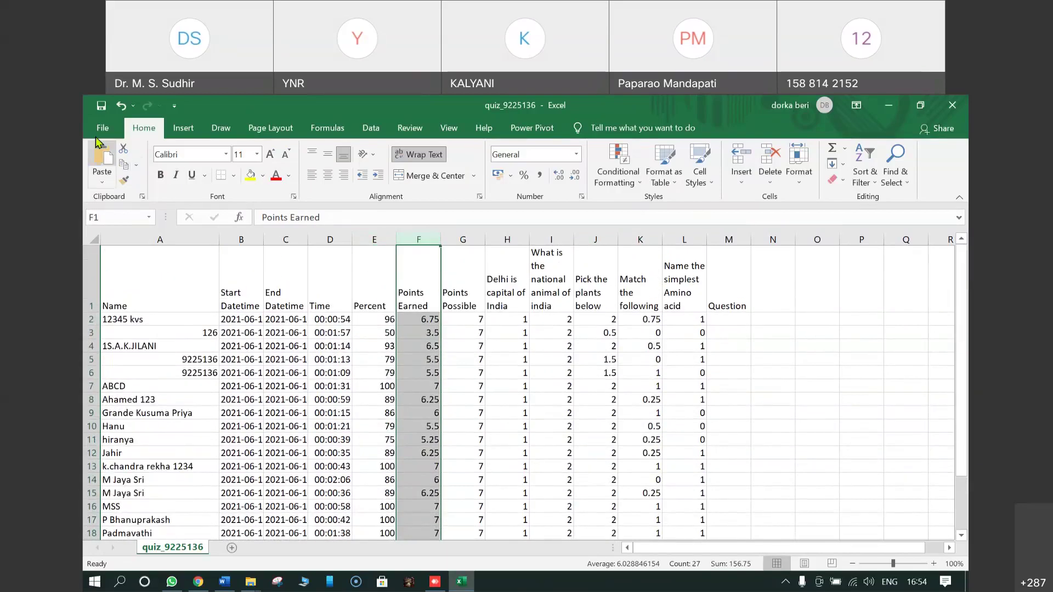
Step: Start a Save As to the Desktop with the Excel Workbook file type
{"action": "left_click", "coordinate": [102, 132]}
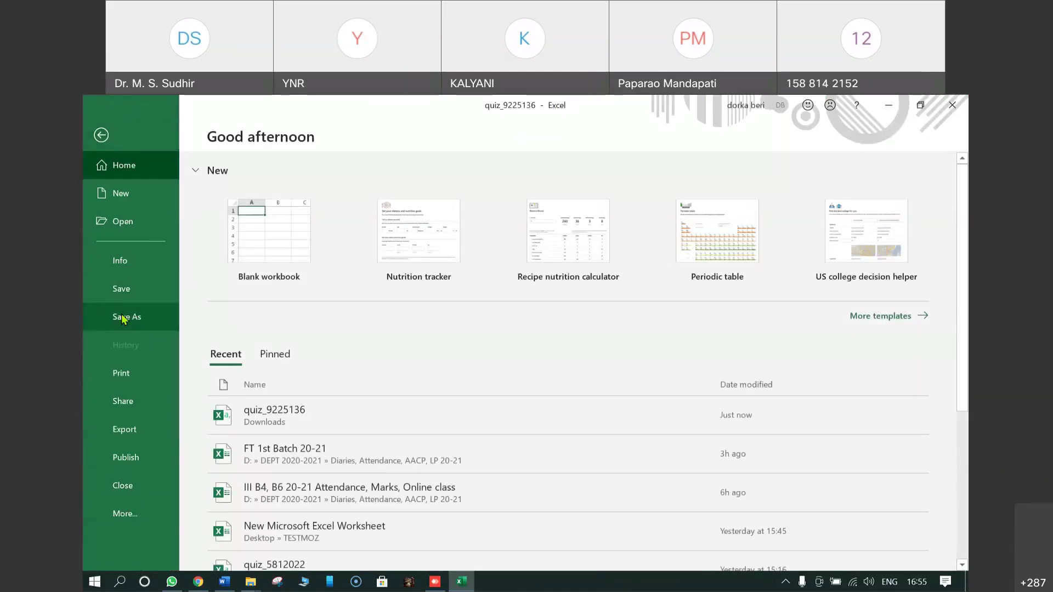
{"action": "left_click", "coordinate": [126, 317]}
{"action": "left_click", "coordinate": [256, 370]}
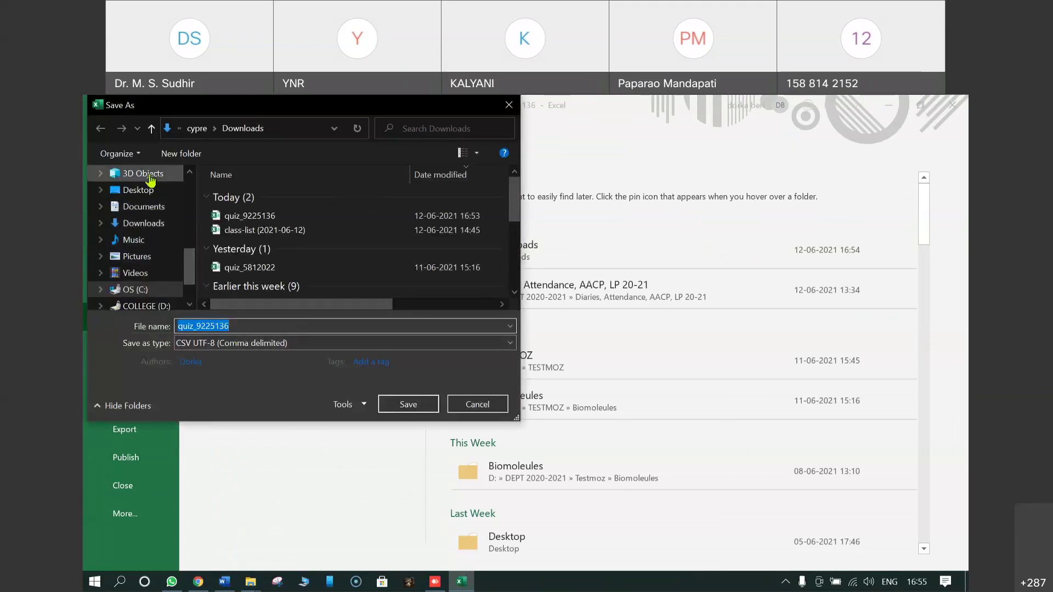
{"action": "left_click", "coordinate": [137, 190]}
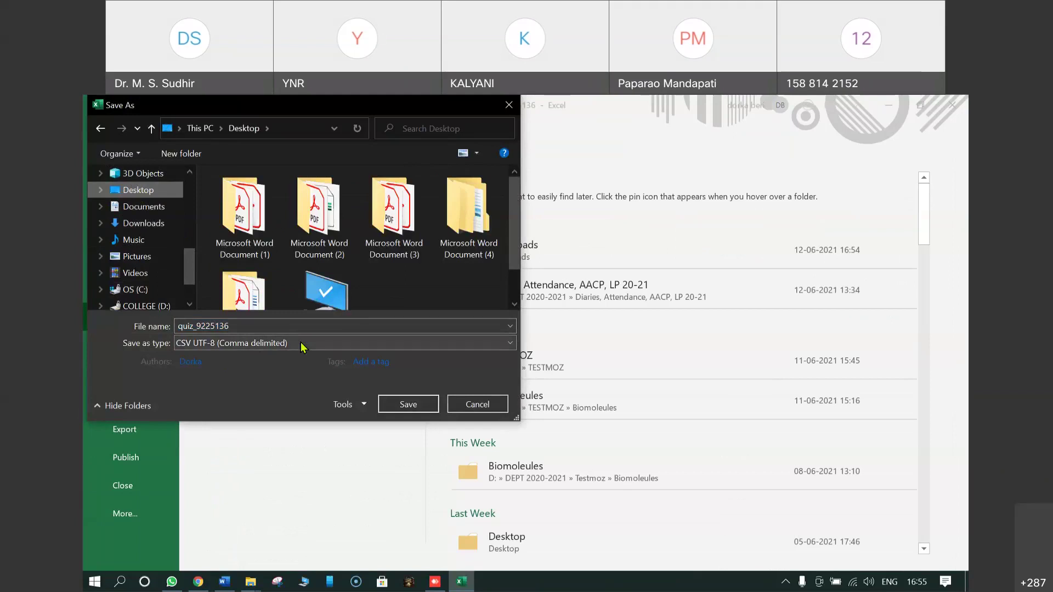
{"action": "left_click", "coordinate": [301, 344]}
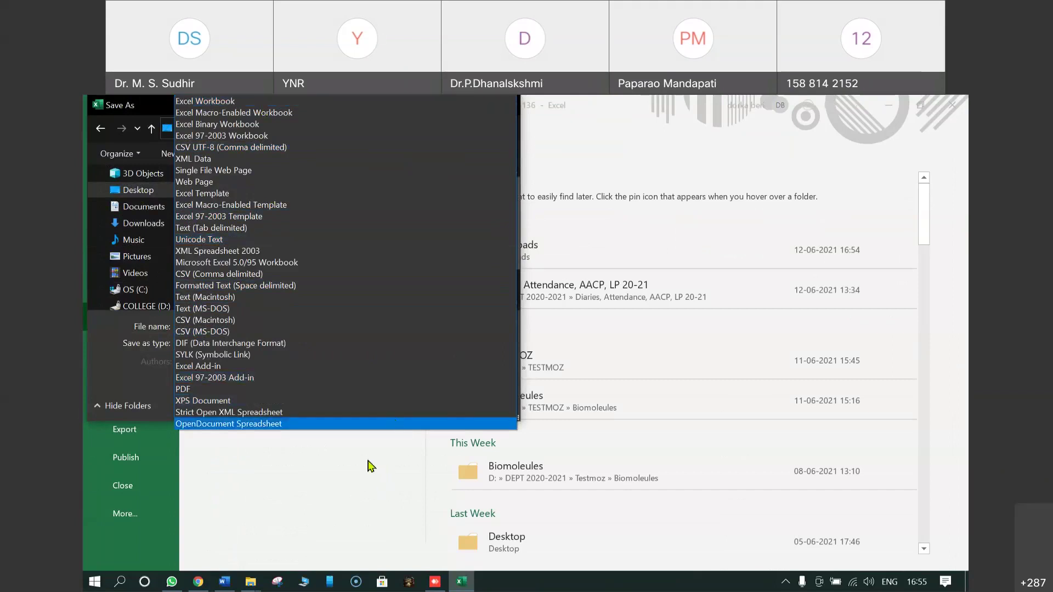
{"action": "left_click", "coordinate": [356, 482]}
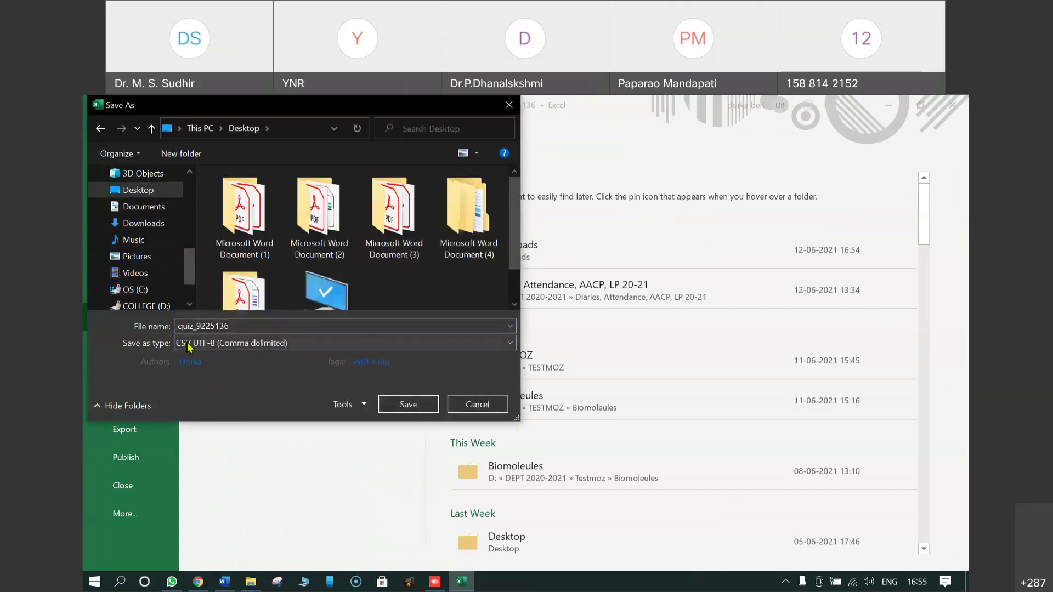
{"action": "left_click", "coordinate": [258, 345]}
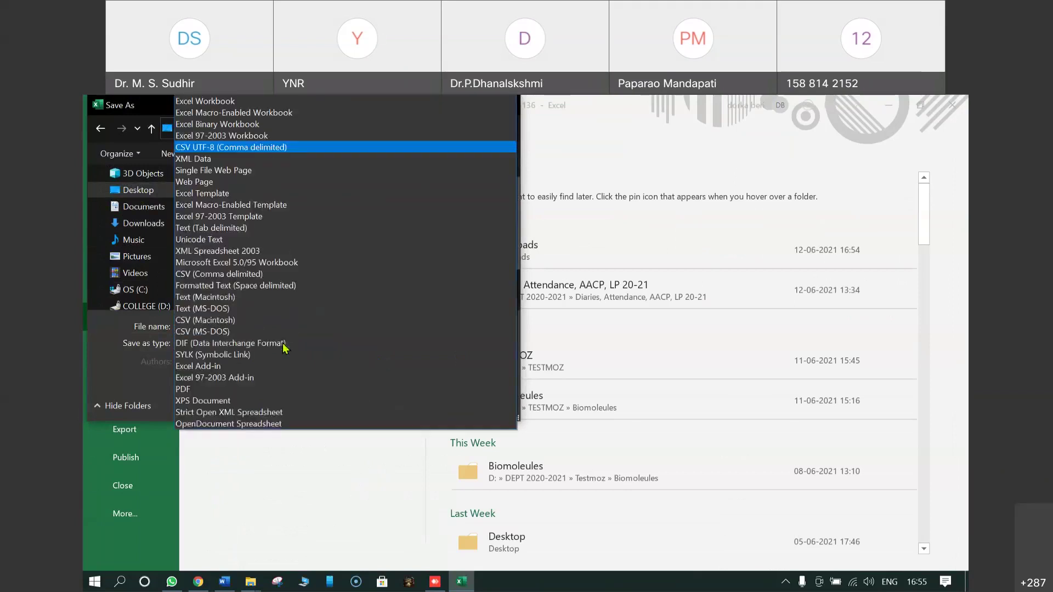
{"action": "left_click", "coordinate": [244, 102]}
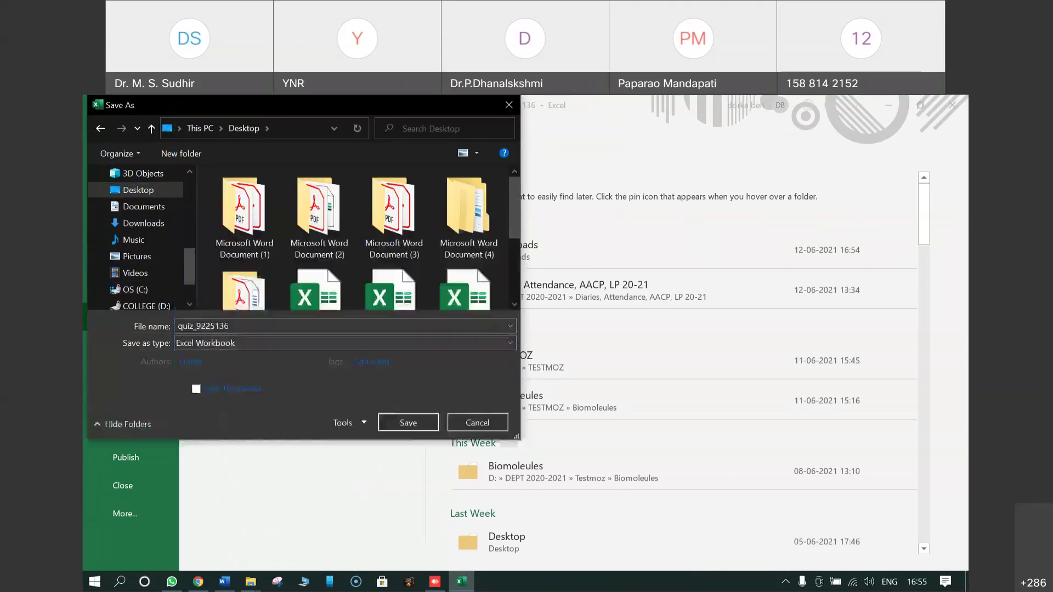
Step: Save it as 'cHE 12-6 quiz_9225136' and close the workbook
{"action": "double_click", "coordinate": [179, 328]}
{"action": "left_click", "coordinate": [179, 327]}
{"action": "type", "text": "cHE "}
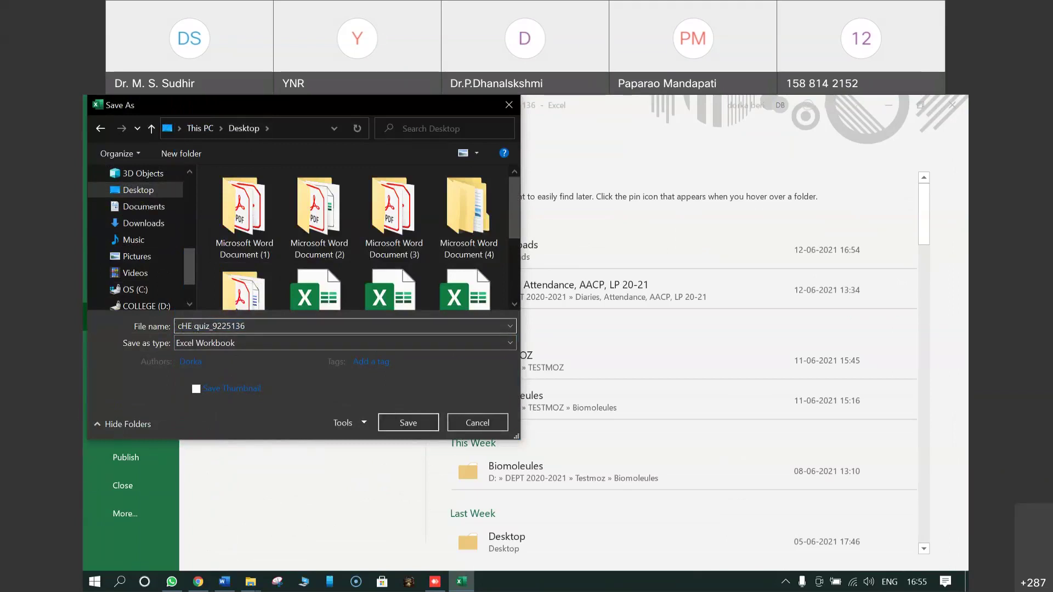
{"action": "type", "text": "12-"}
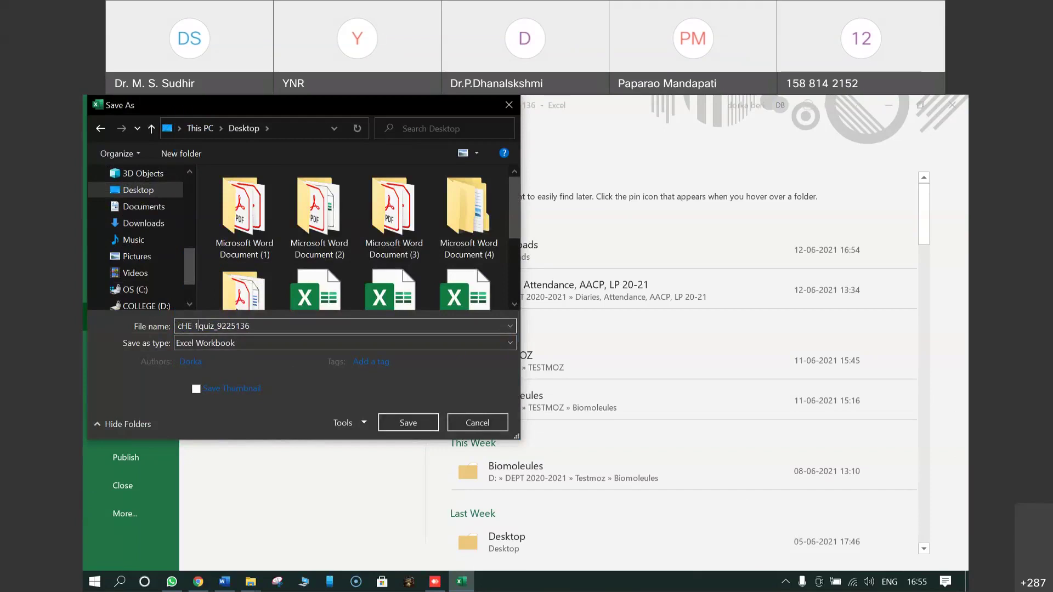
{"action": "type", "text": "6"}
{"action": "left_click", "coordinate": [408, 423]}
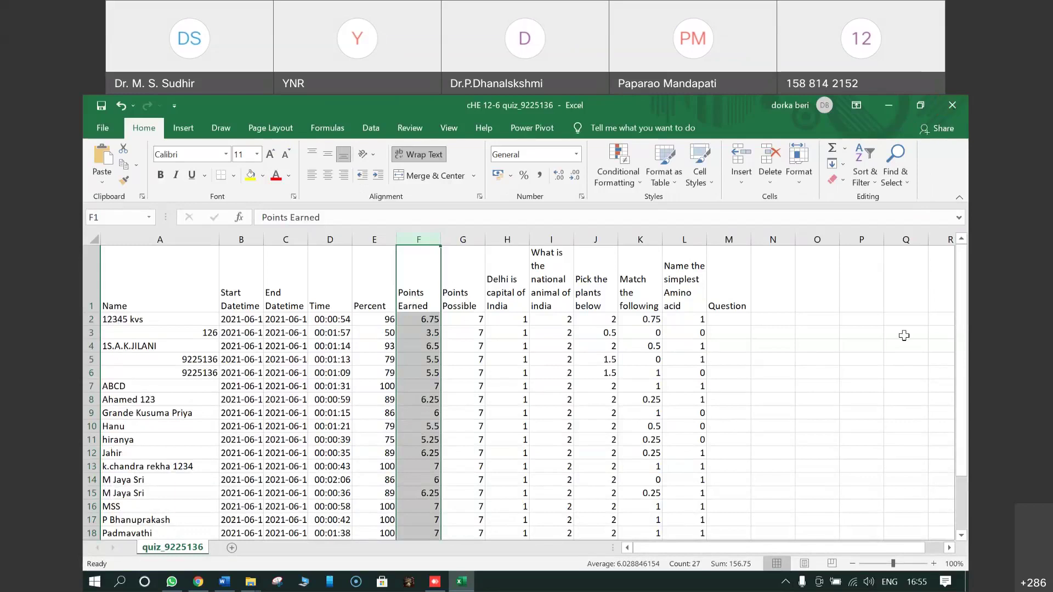
{"action": "left_click", "coordinate": [953, 107]}
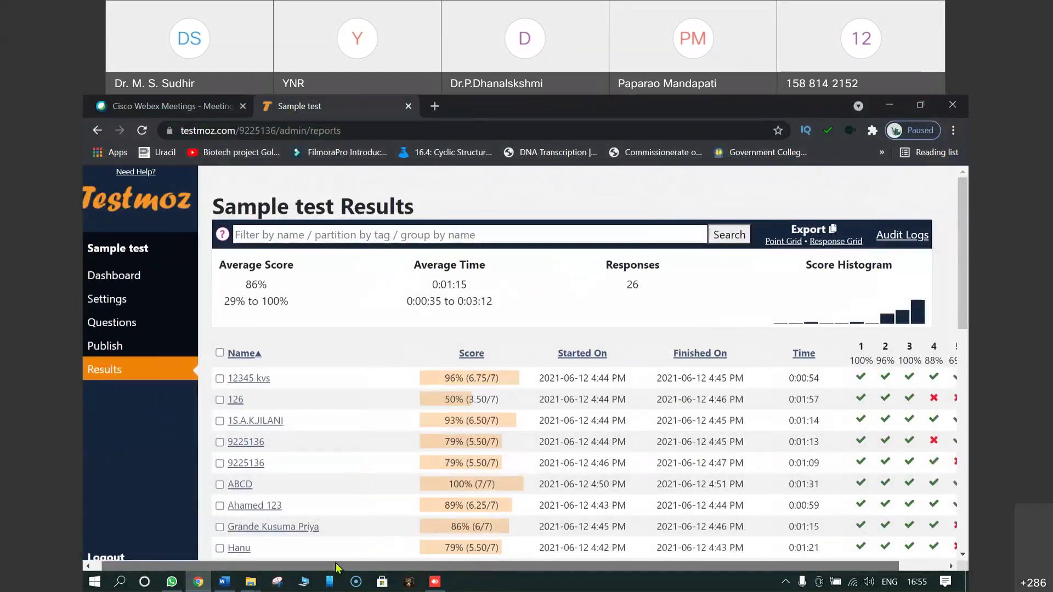
Step: Download the Sample test paper as a Word doc with Show answers ticked, and open it
{"action": "scroll", "coordinate": [264, 548], "scroll_direction": "left", "scroll_amount": 2}
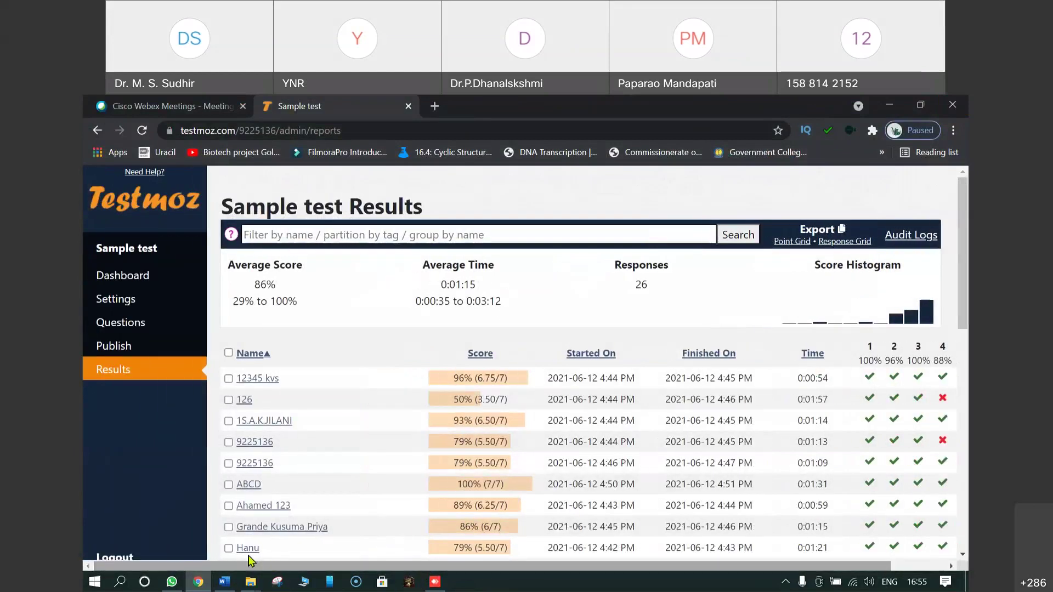
{"action": "left_click", "coordinate": [116, 347]}
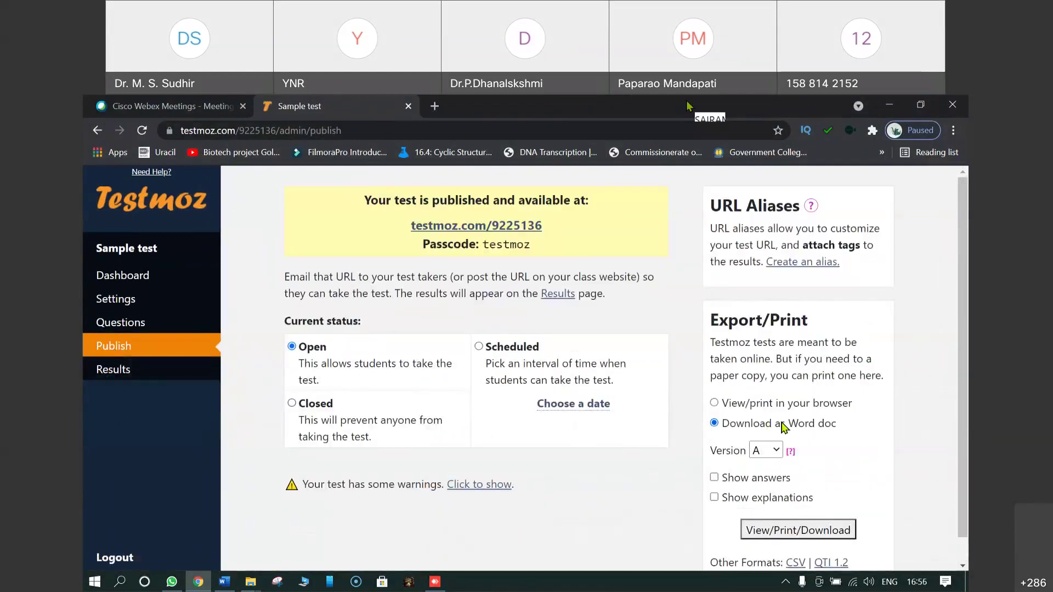
{"action": "scroll", "coordinate": [817, 436], "scroll_direction": "down", "scroll_amount": 1}
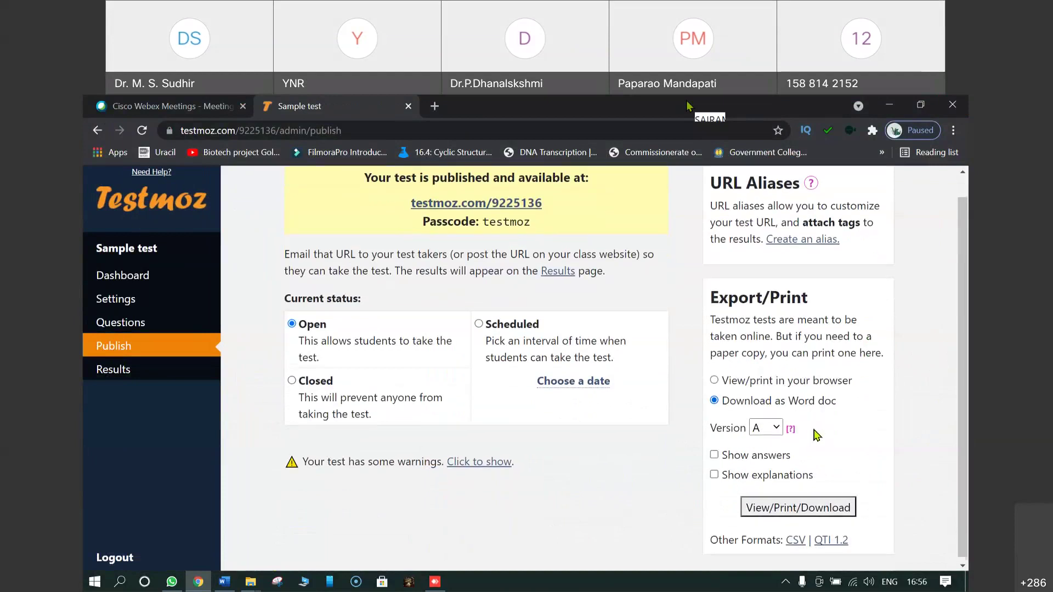
{"action": "left_click", "coordinate": [713, 452]}
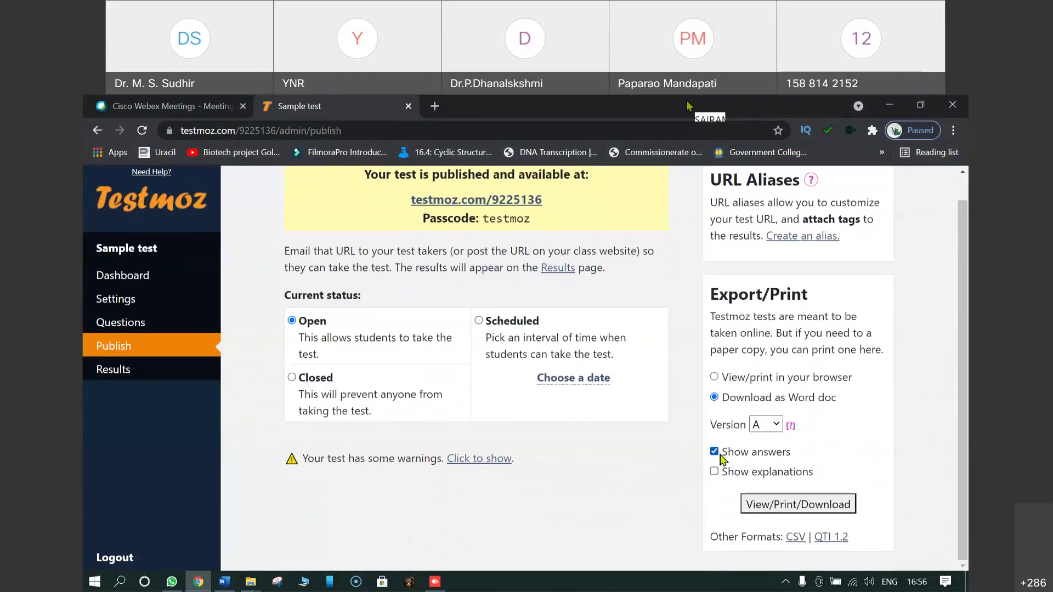
{"action": "left_click", "coordinate": [790, 505]}
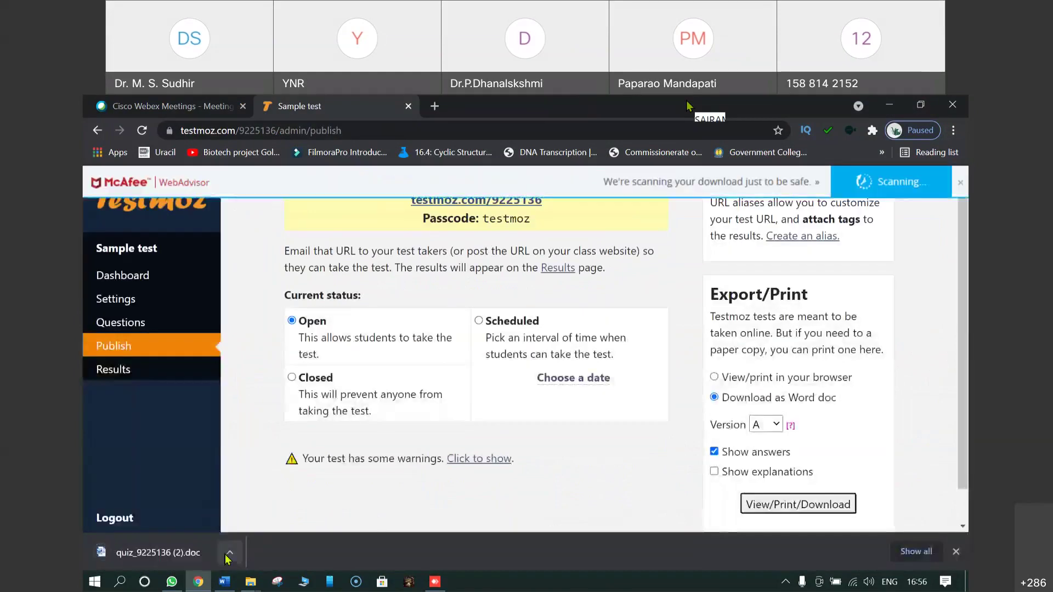
{"action": "left_click", "coordinate": [229, 553]}
{"action": "left_click", "coordinate": [241, 468]}
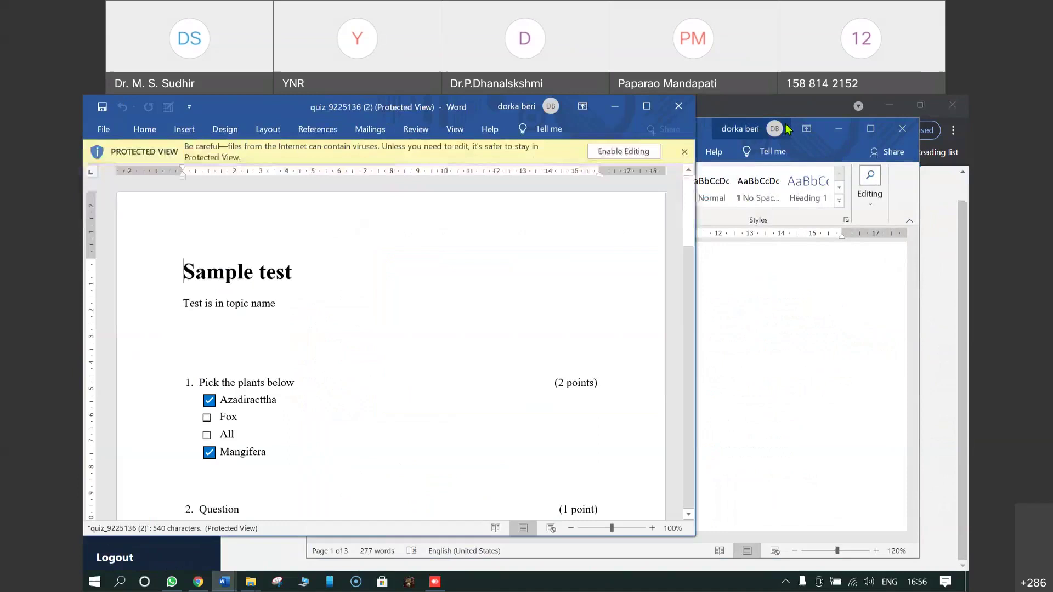
Step: Maximize quiz_9225136 (2) in Word, enable editing, and check the ticked answers
{"action": "left_click", "coordinate": [646, 108]}
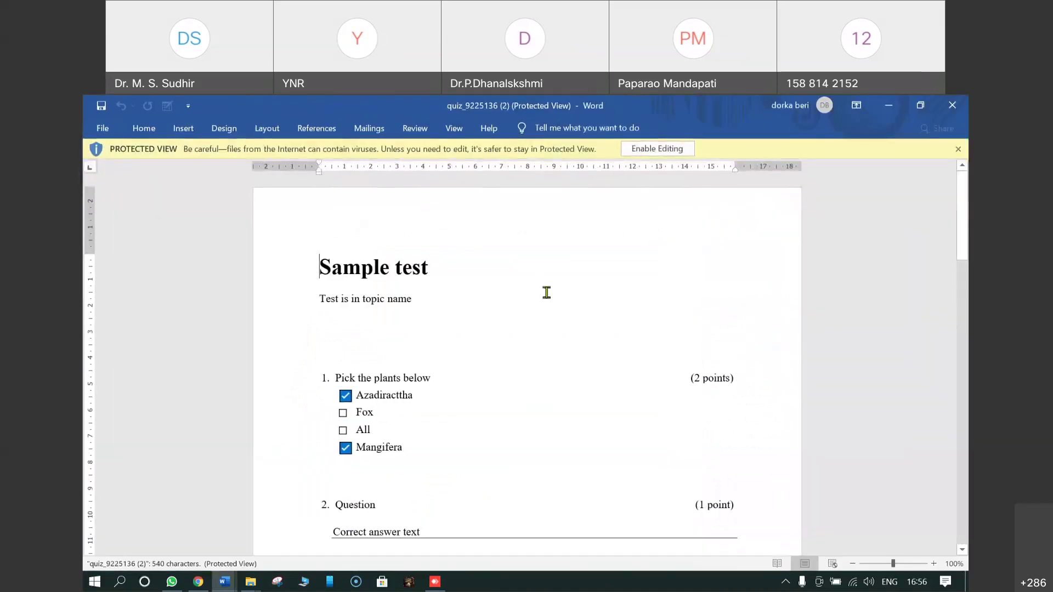
{"action": "left_click", "coordinate": [645, 149]}
{"action": "scroll", "coordinate": [579, 336], "scroll_direction": "down", "scroll_amount": 2}
{"action": "scroll", "coordinate": [570, 335], "scroll_direction": "down", "scroll_amount": 1}
{"action": "scroll", "coordinate": [631, 336], "scroll_direction": "up", "scroll_amount": 3}
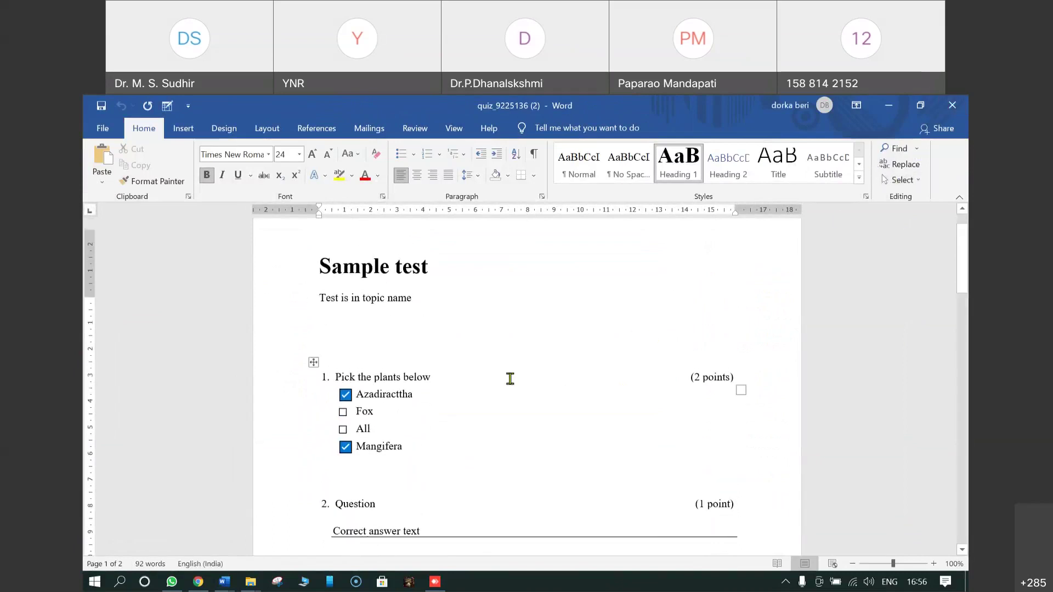
{"action": "scroll", "coordinate": [510, 379], "scroll_direction": "up", "scroll_amount": 1}
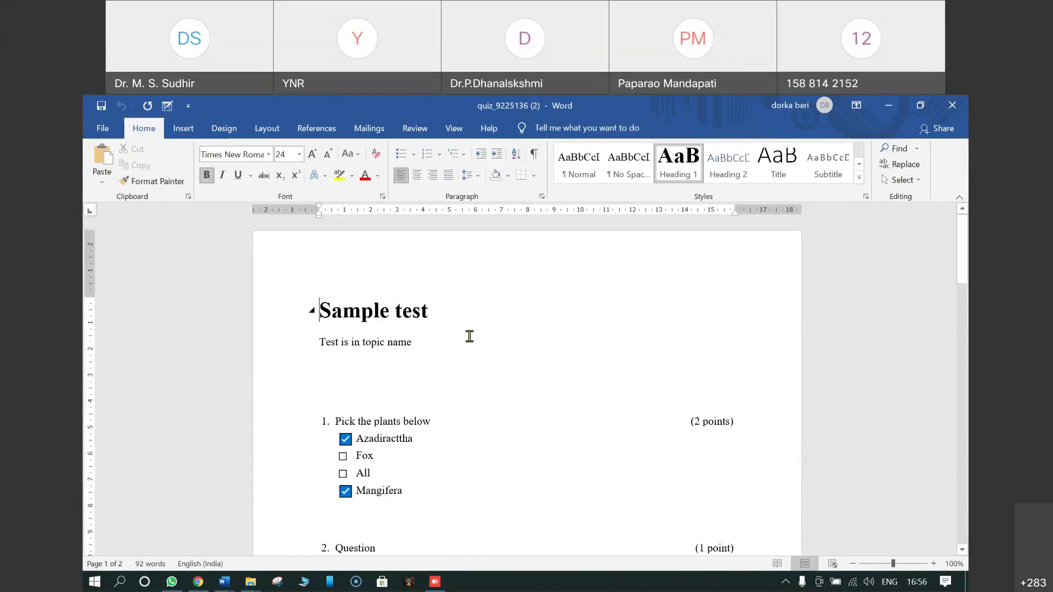
{"action": "left_click", "coordinate": [103, 128]}
Step: Save the paper to the Desktop as Word Document 'cHE 12-6 quiz_9225136 (2)'
{"action": "left_click", "coordinate": [123, 320]}
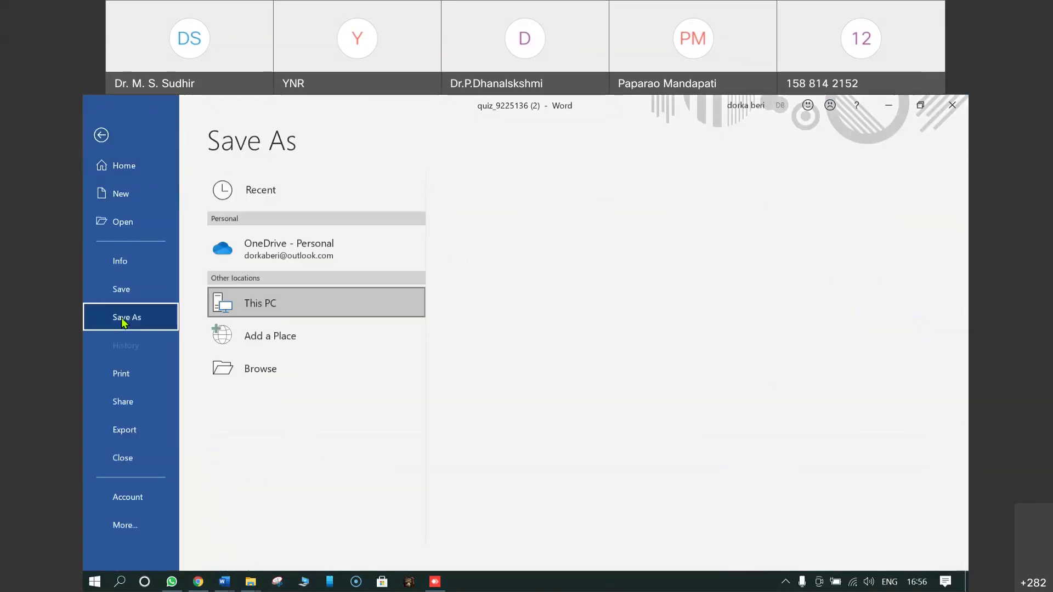
{"action": "left_click", "coordinate": [249, 367]}
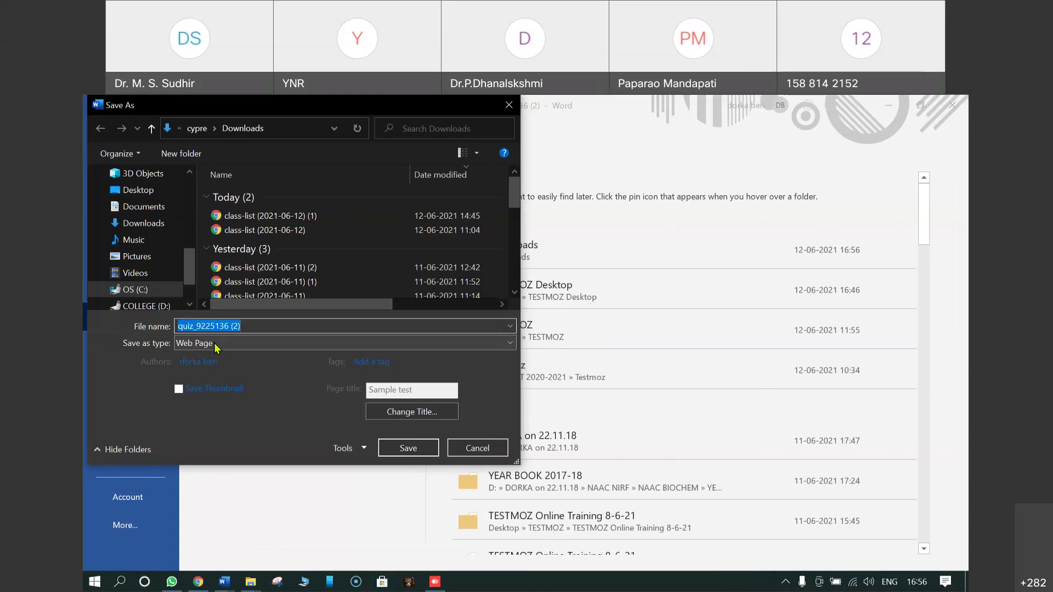
{"action": "left_click", "coordinate": [179, 327]}
{"action": "type", "text": "cHE "}
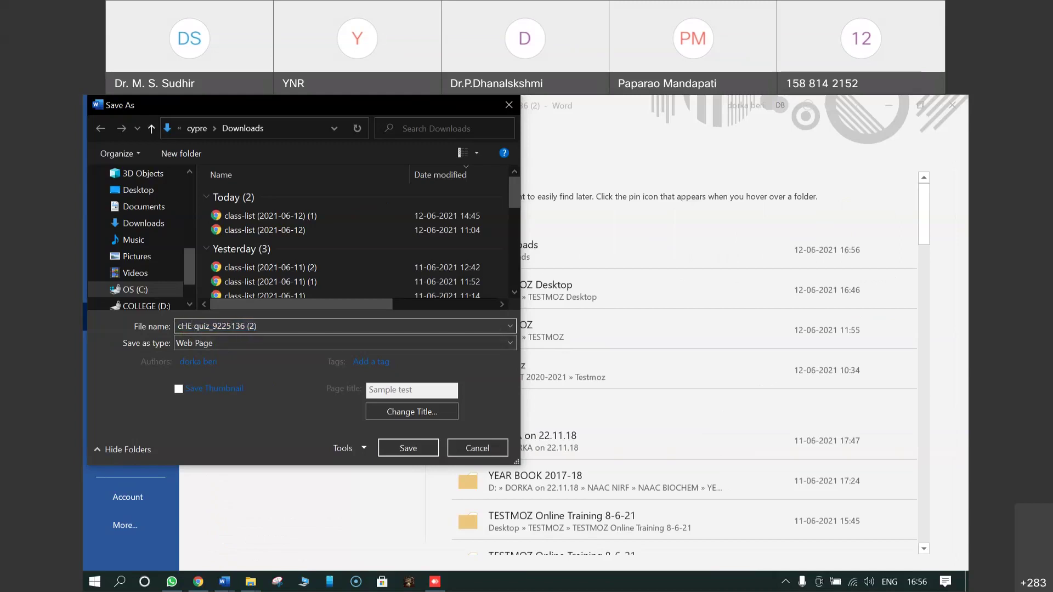
{"action": "type", "text": " 12-6"}
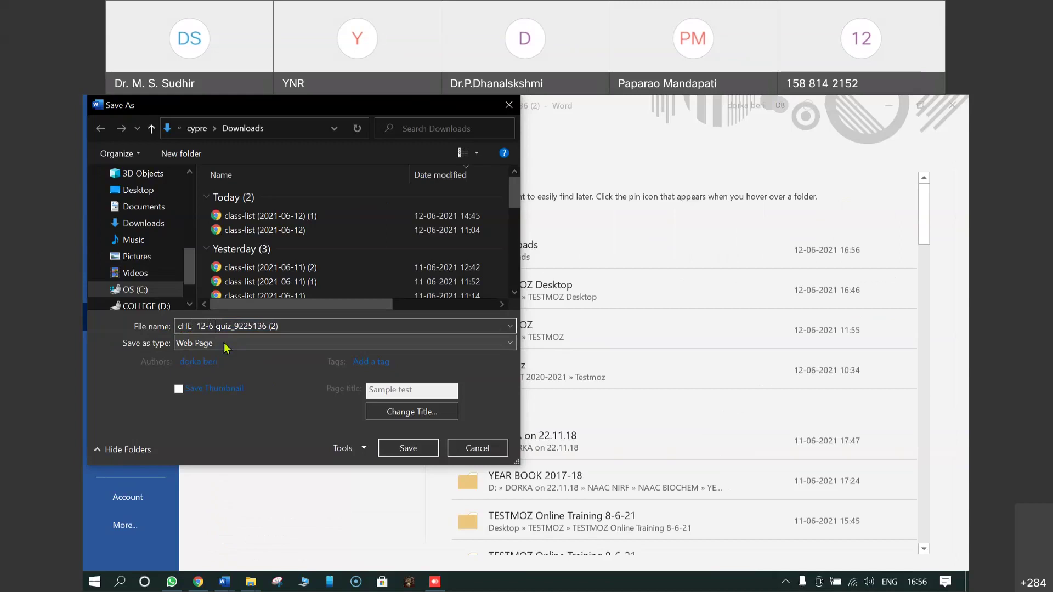
{"action": "left_click", "coordinate": [225, 344]}
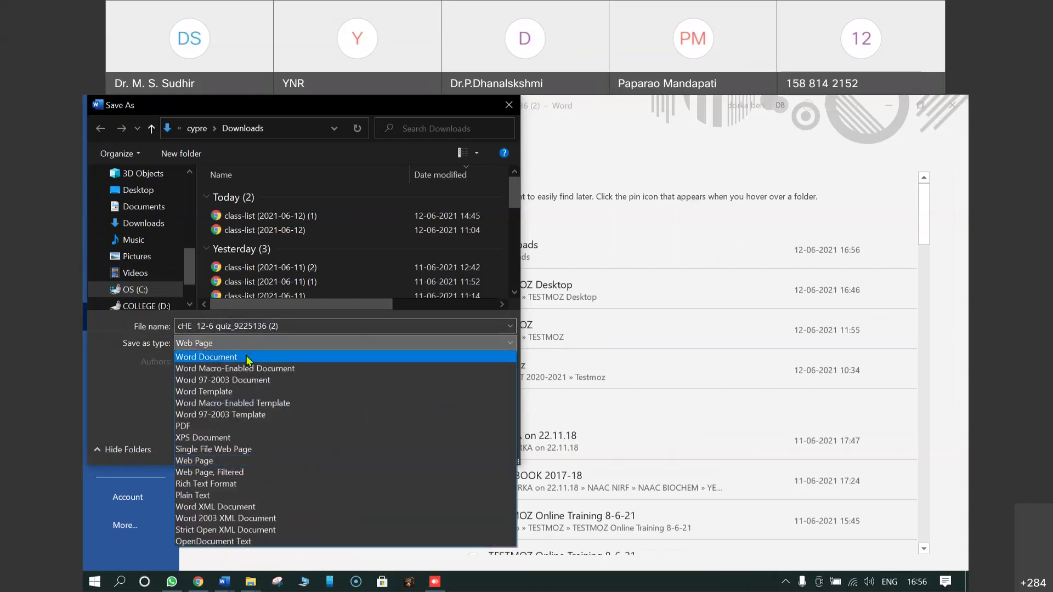
{"action": "left_click", "coordinate": [247, 357]}
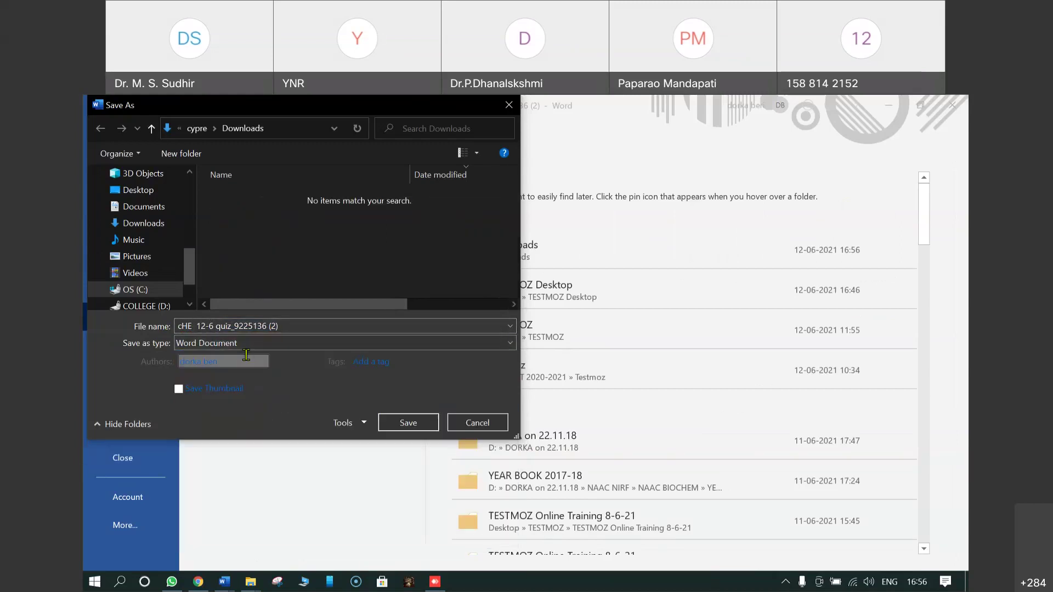
{"action": "left_click", "coordinate": [255, 345]}
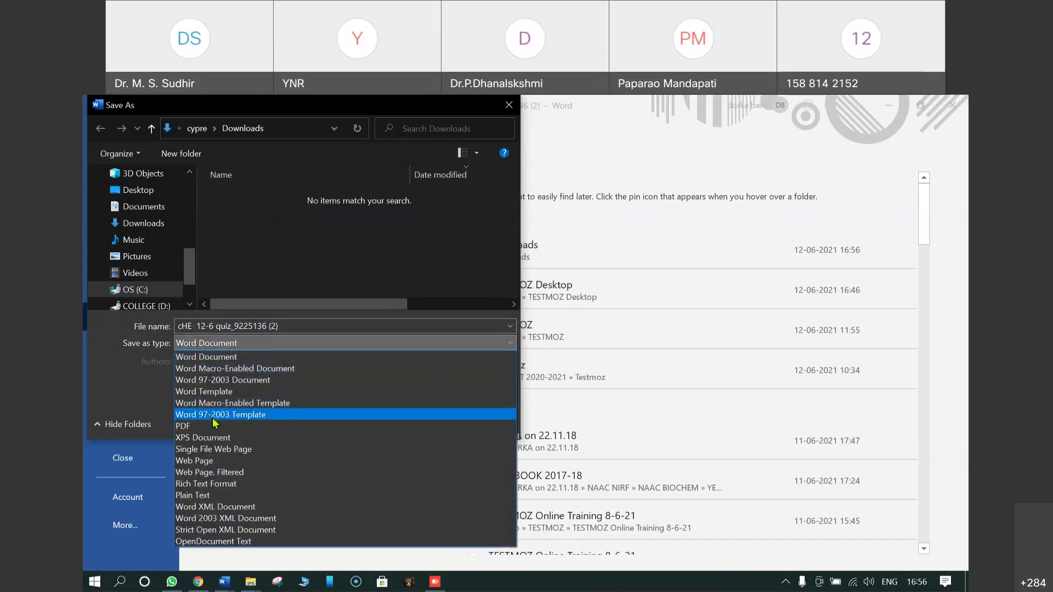
{"action": "left_click", "coordinate": [262, 344]}
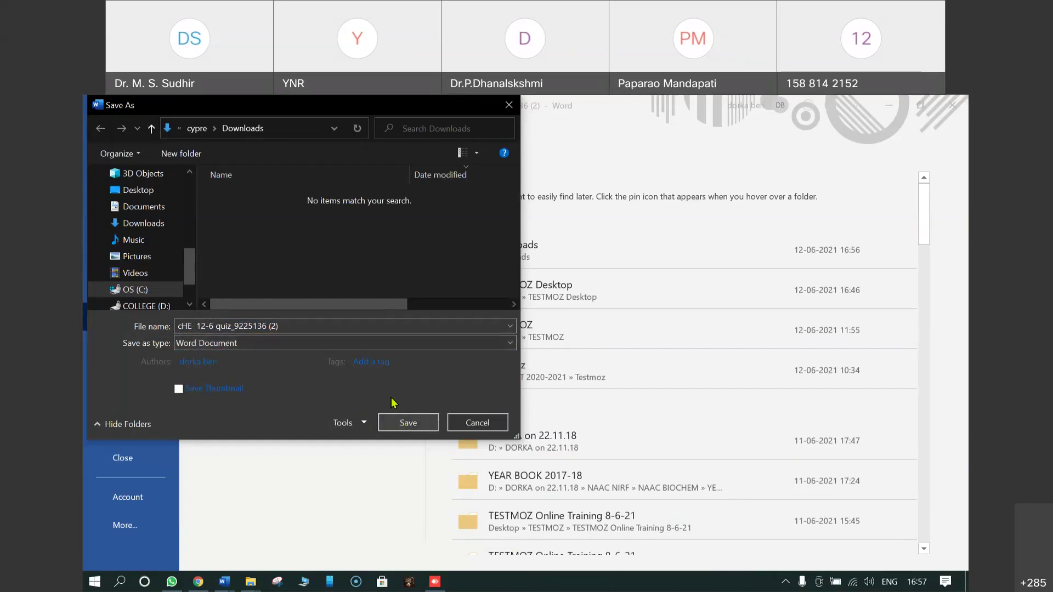
{"action": "left_click", "coordinate": [143, 192]}
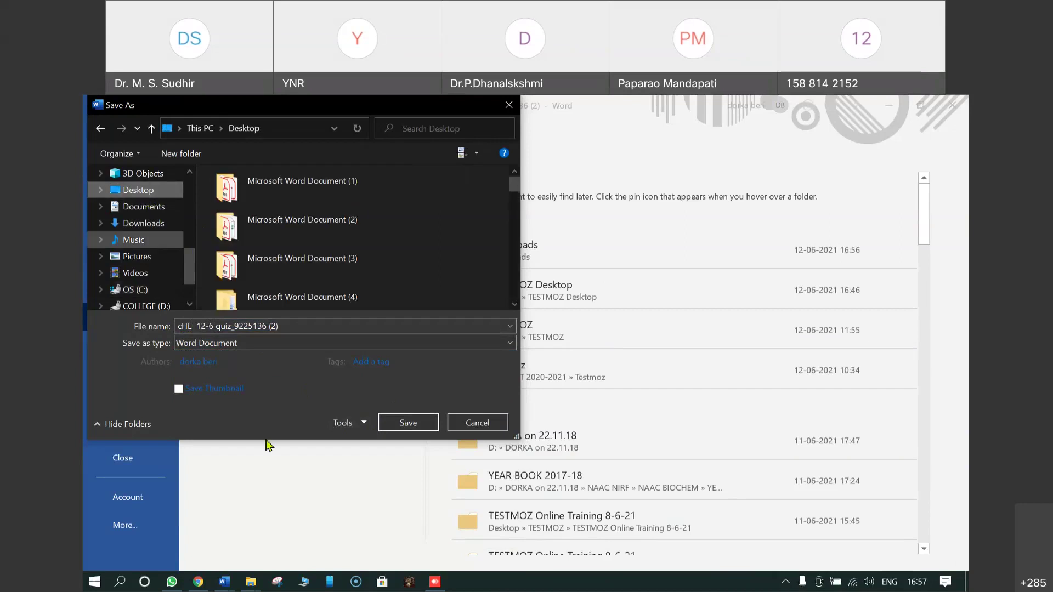
{"action": "left_click", "coordinate": [408, 423]}
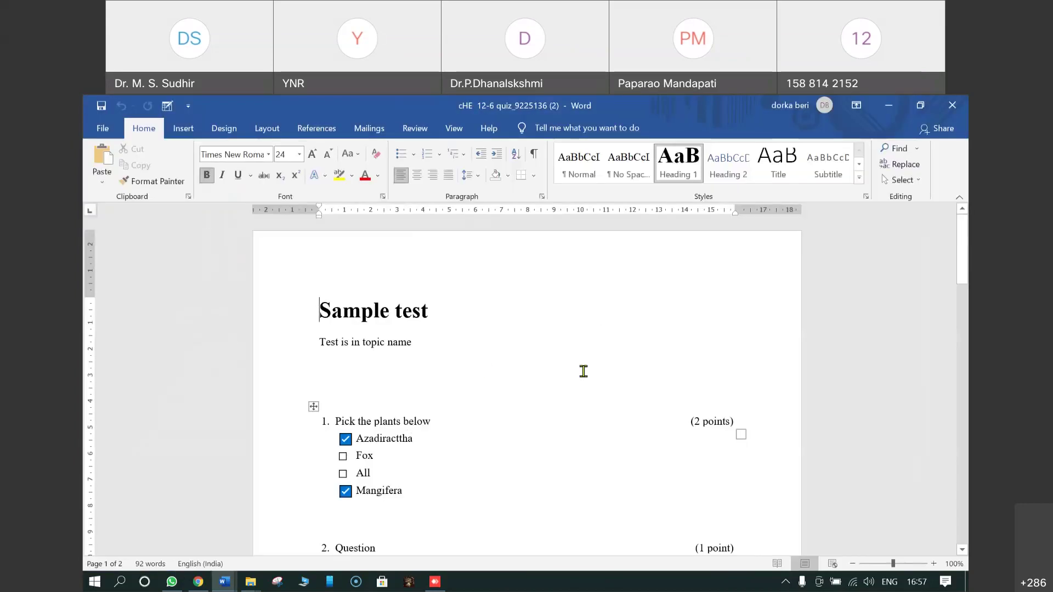
Step: Review the saved quiz paper, close Word, and return to the Testmoz publish page
{"action": "scroll", "coordinate": [583, 372], "scroll_direction": "down", "scroll_amount": 3}
{"action": "scroll", "coordinate": [583, 371], "scroll_direction": "down", "scroll_amount": 1}
{"action": "scroll", "coordinate": [573, 369], "scroll_direction": "up", "scroll_amount": 3}
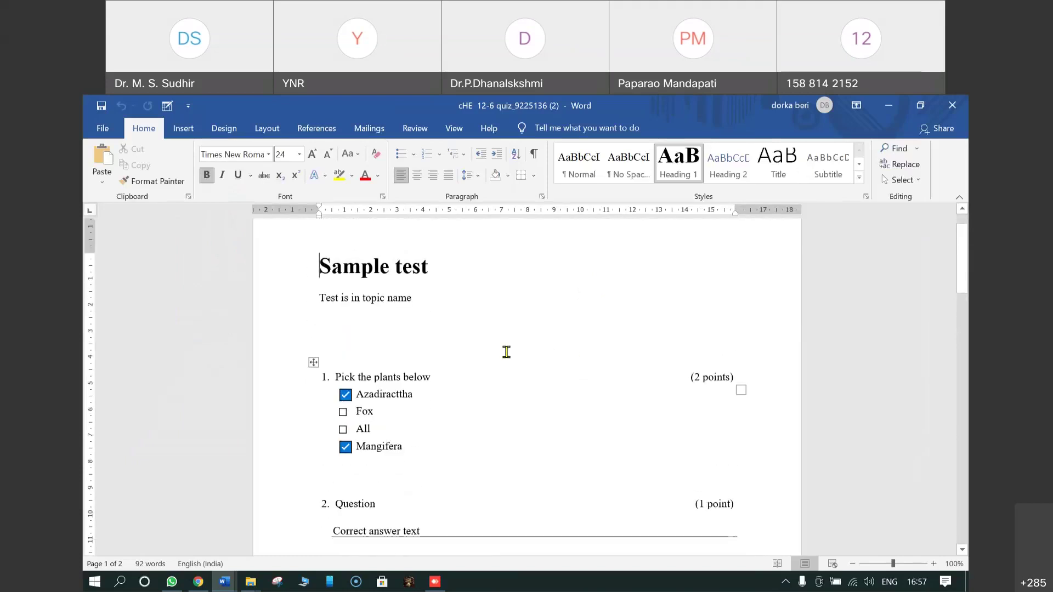
{"action": "scroll", "coordinate": [506, 352], "scroll_direction": "down", "scroll_amount": 6}
{"action": "scroll", "coordinate": [446, 313], "scroll_direction": "down", "scroll_amount": 7}
{"action": "scroll", "coordinate": [524, 379], "scroll_direction": "down", "scroll_amount": 9}
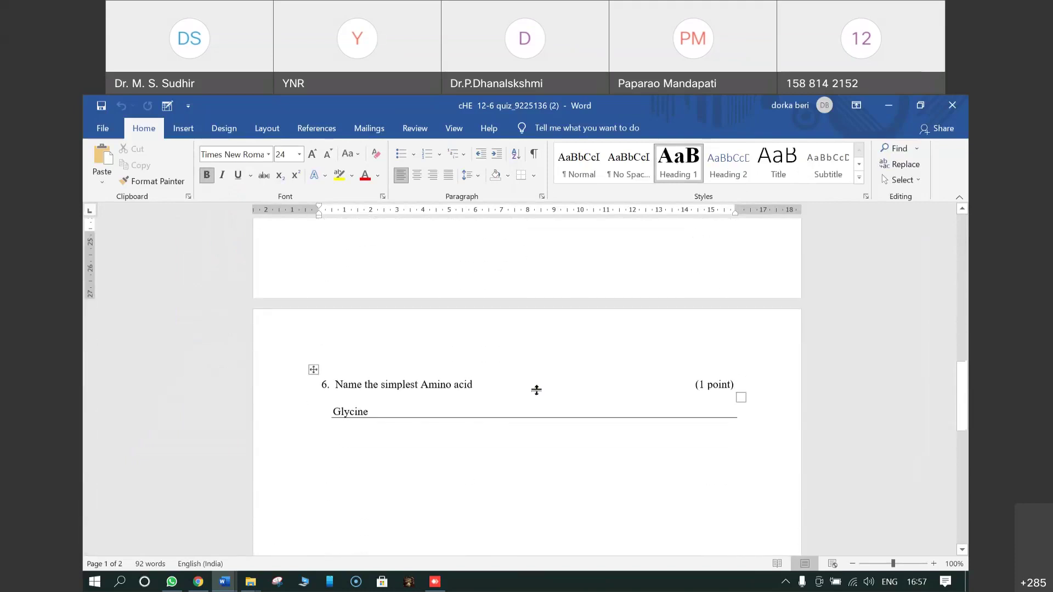
{"action": "scroll", "coordinate": [536, 390], "scroll_direction": "down", "scroll_amount": 3}
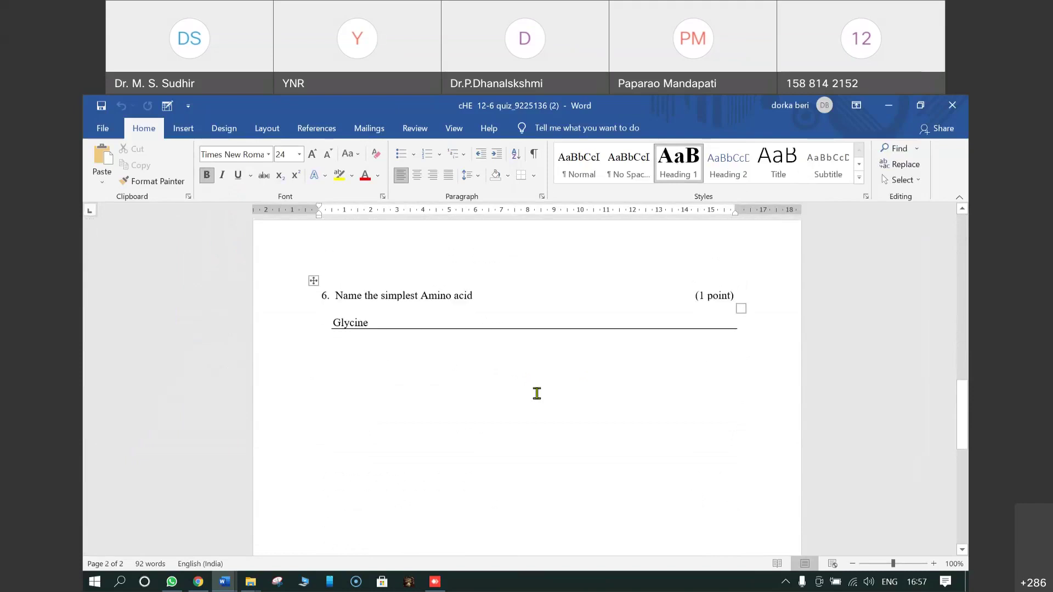
{"action": "scroll", "coordinate": [536, 393], "scroll_direction": "up", "scroll_amount": 20}
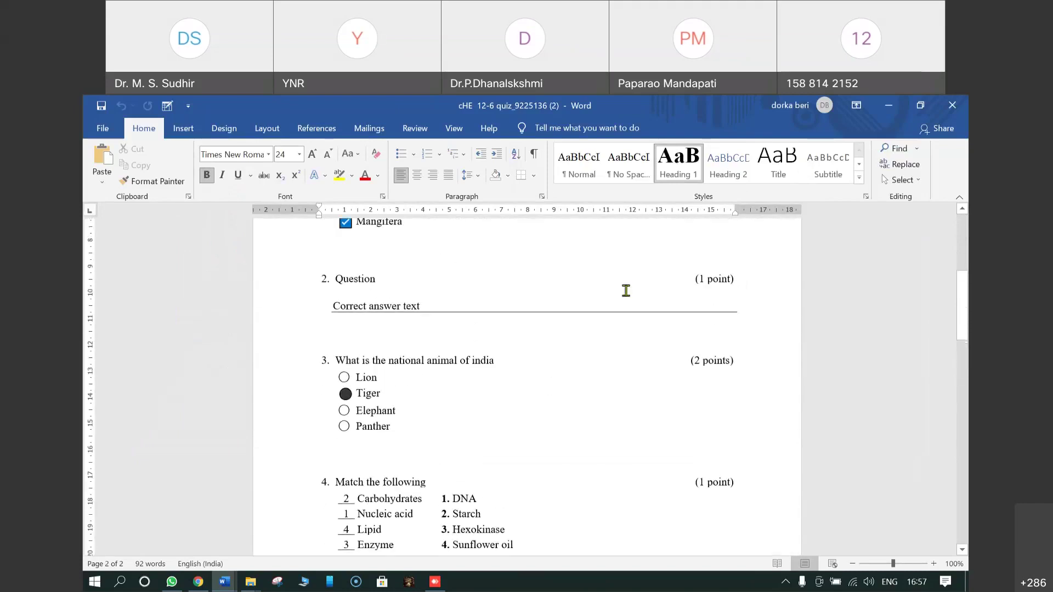
{"action": "left_click", "coordinate": [952, 107]}
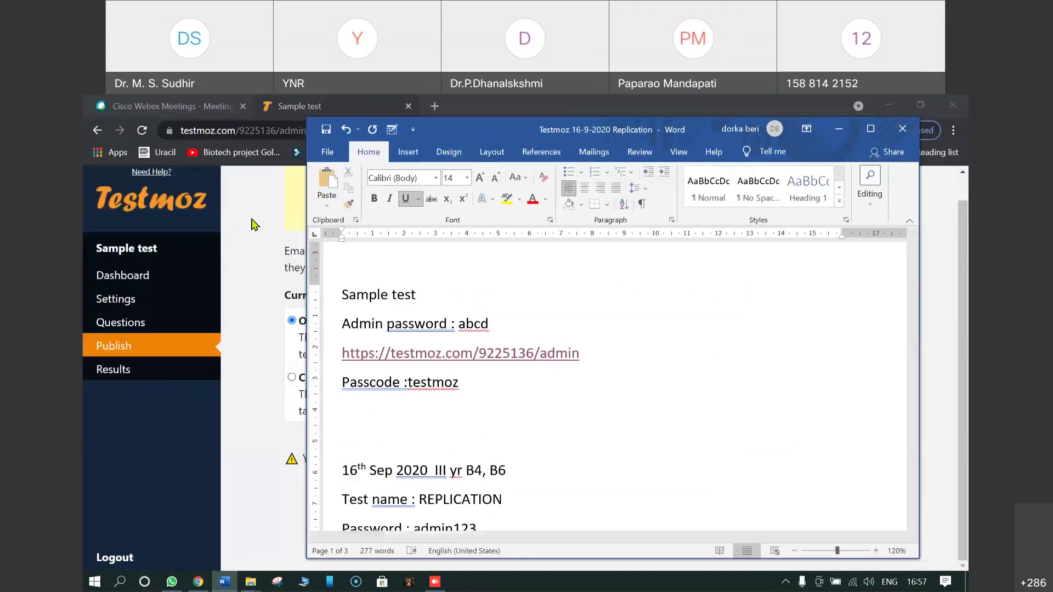
{"action": "left_click", "coordinate": [252, 223]}
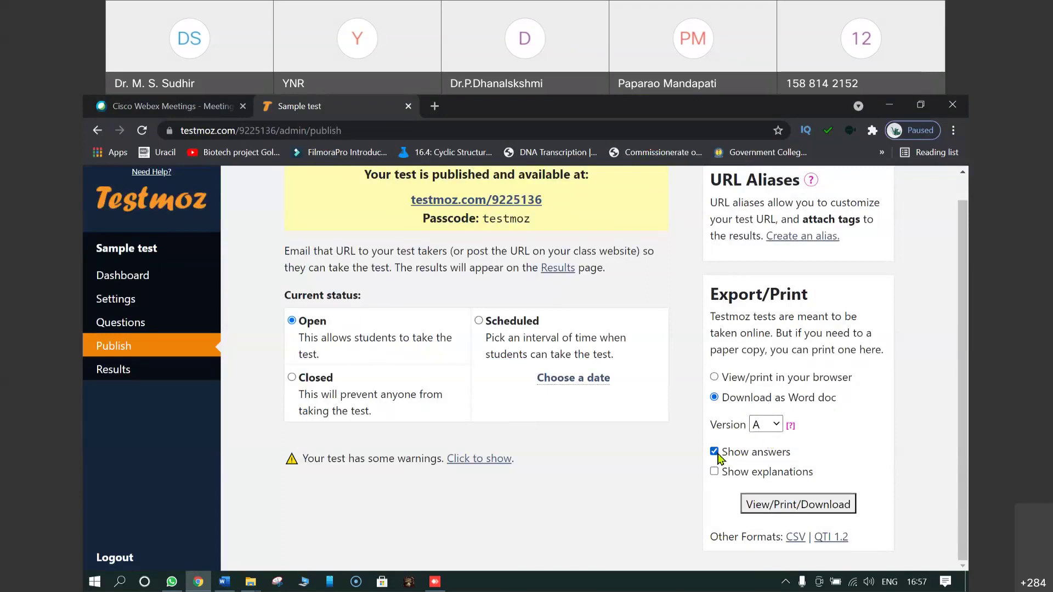
Step: Untick Show answers, download the test as quiz_9225136 (3).doc, and open it full-screen
{"action": "left_click", "coordinate": [716, 453]}
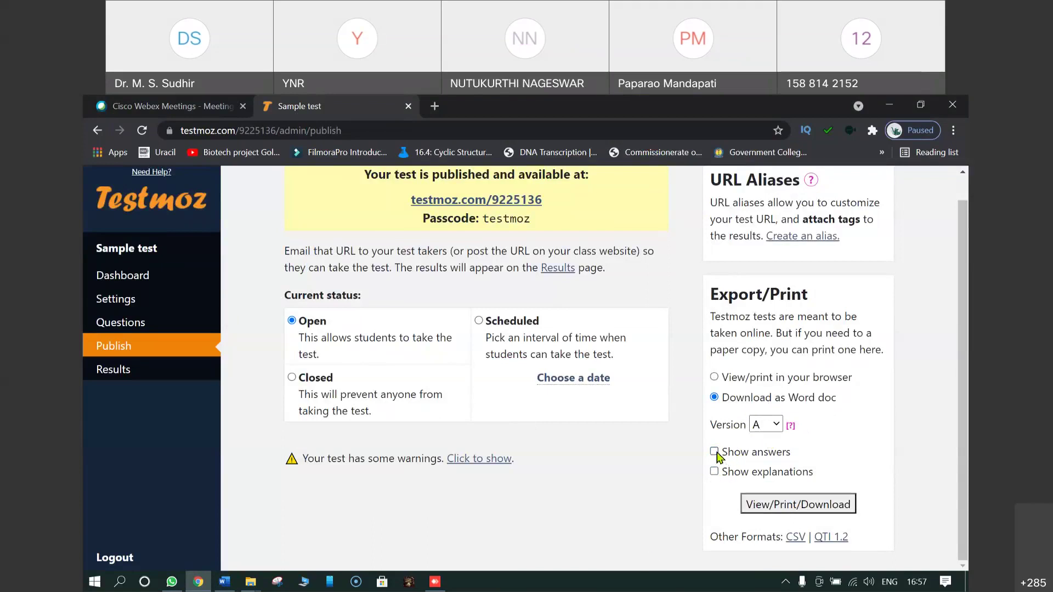
{"action": "left_click", "coordinate": [766, 505]}
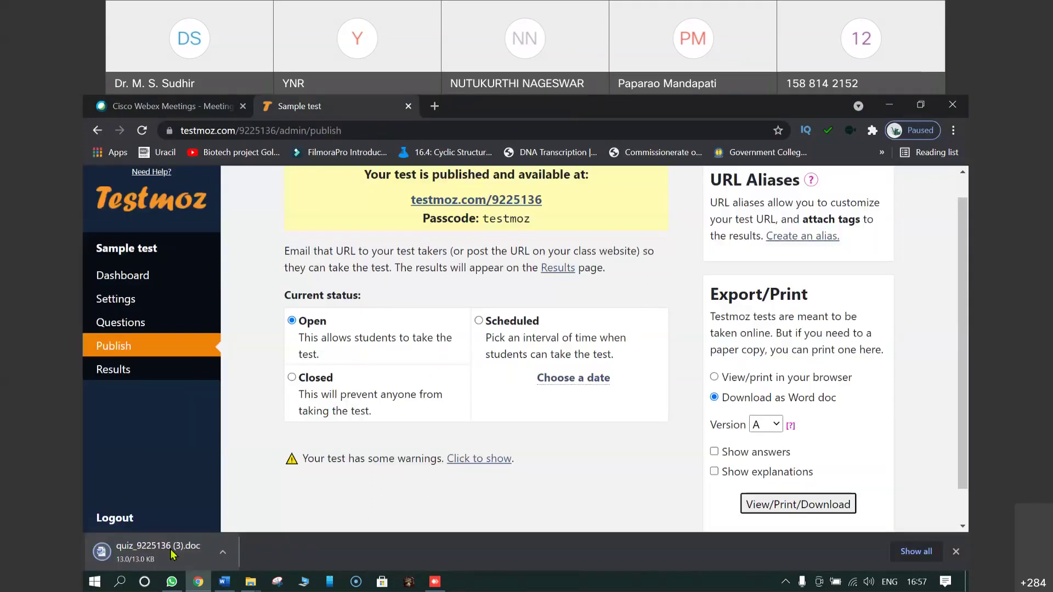
{"action": "left_click", "coordinate": [229, 553]}
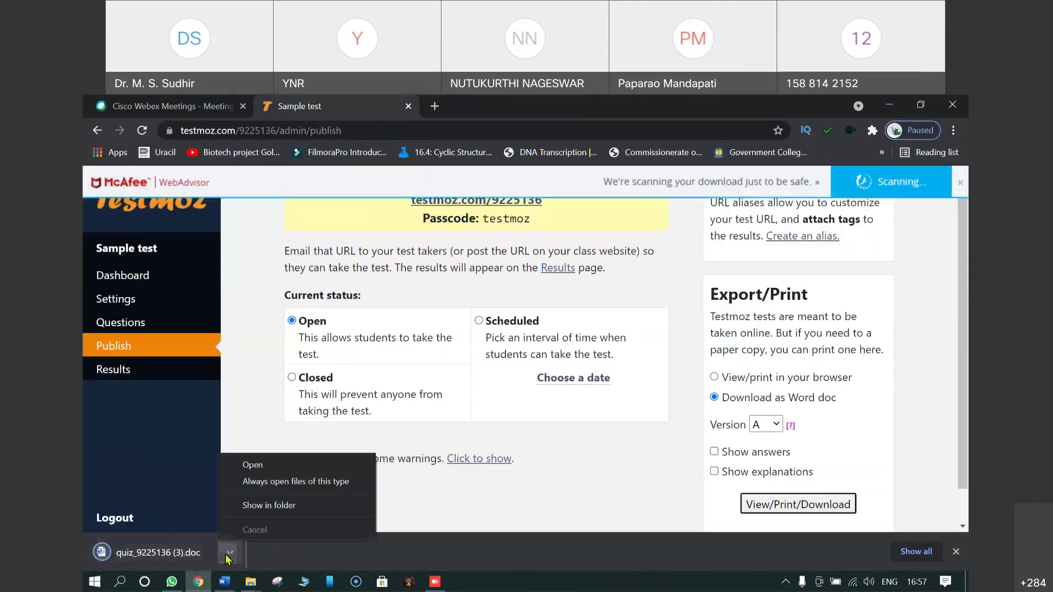
{"action": "left_click", "coordinate": [256, 466]}
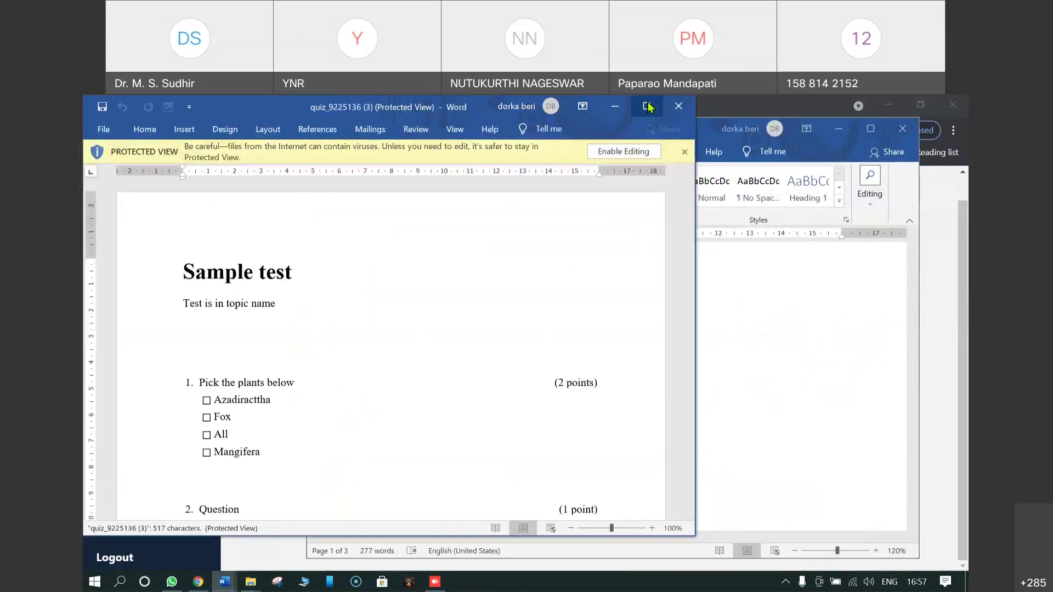
{"action": "left_click", "coordinate": [648, 107]}
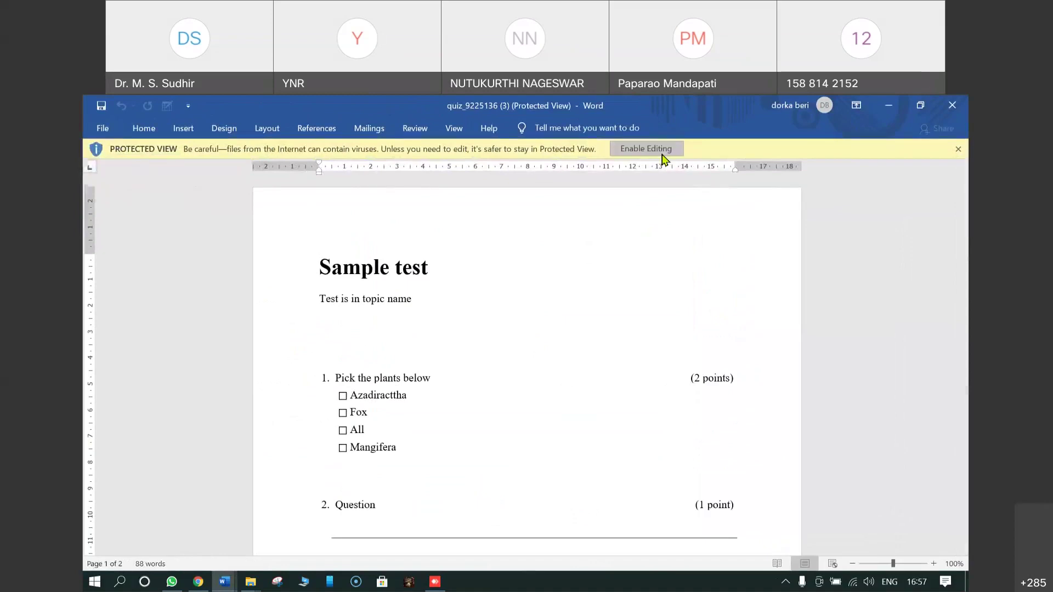
Step: Enable editing on the quiz_9225136 (3) paper and scroll down through its questions
{"action": "left_click", "coordinate": [661, 153]}
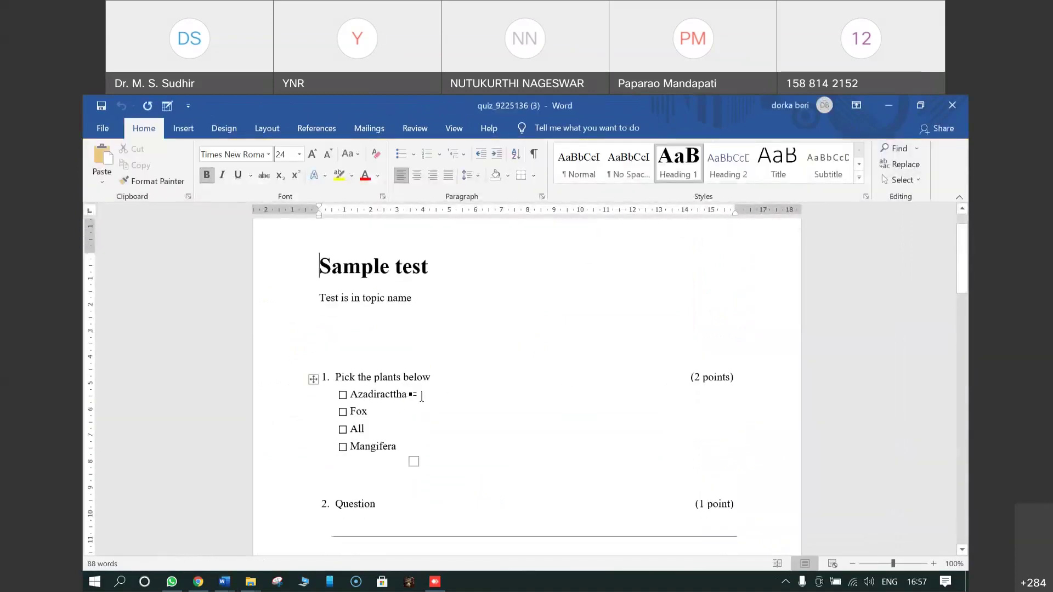
{"action": "scroll", "coordinate": [471, 387], "scroll_direction": "down", "scroll_amount": 5}
{"action": "scroll", "coordinate": [471, 387], "scroll_direction": "down", "scroll_amount": 6}
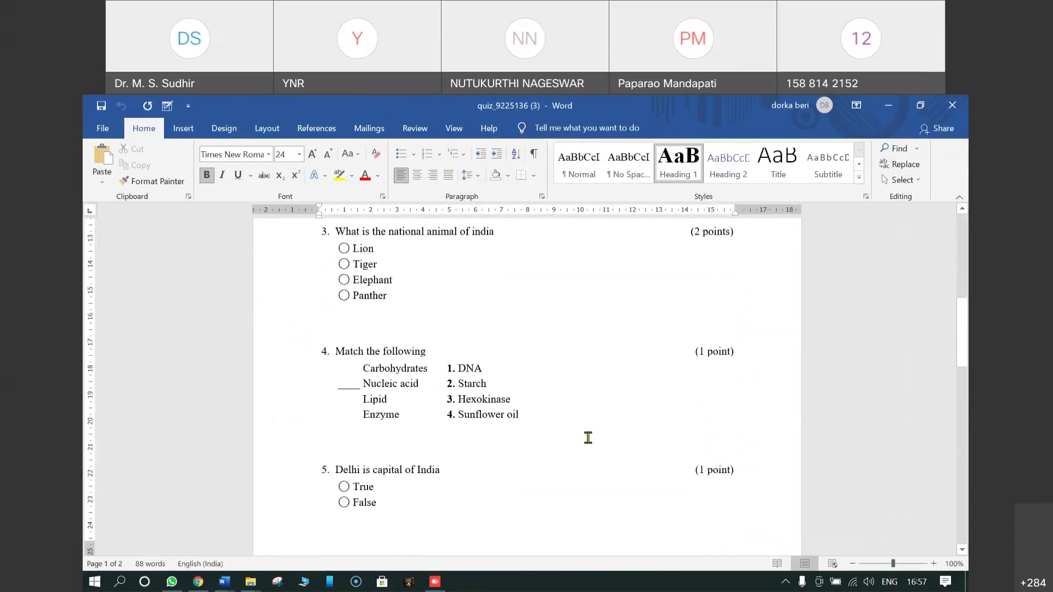
{"action": "scroll", "coordinate": [587, 438], "scroll_direction": "down", "scroll_amount": 3}
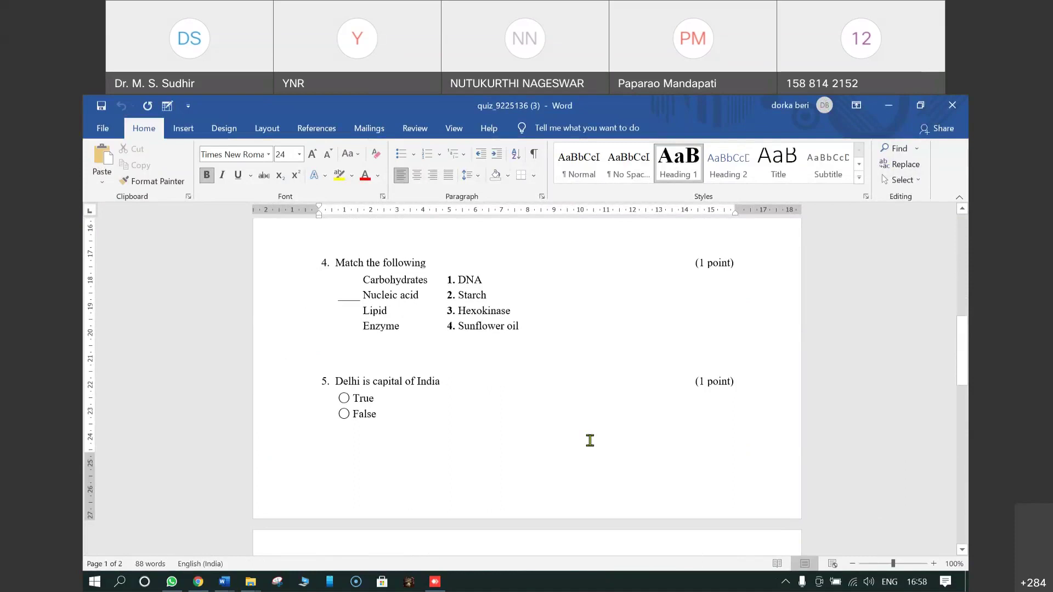
{"action": "scroll", "coordinate": [589, 440], "scroll_direction": "down", "scroll_amount": 2}
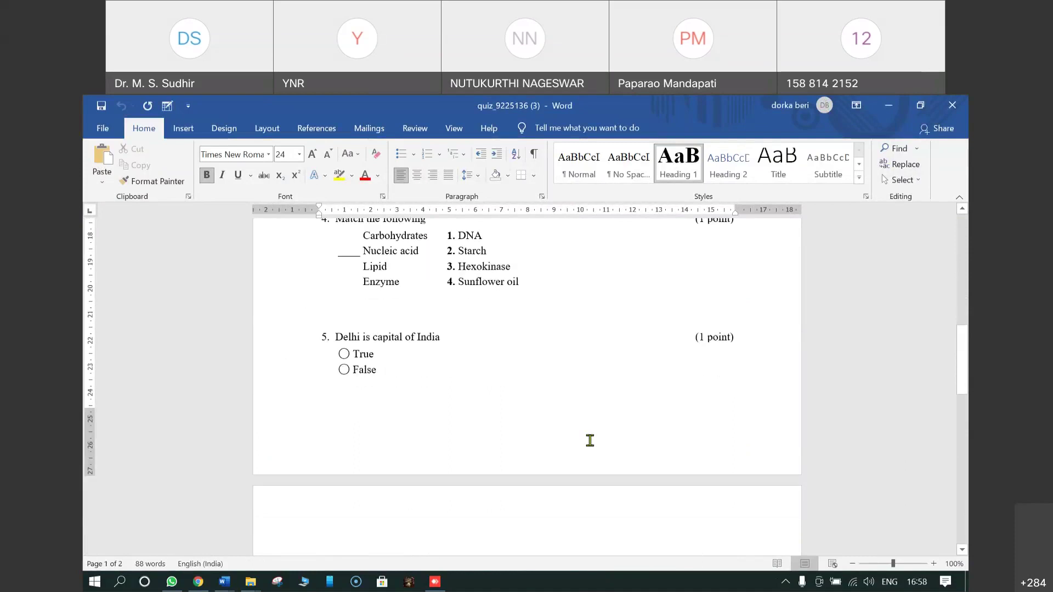
Step: Place the cursor above question 5, then above question 1, and bring up the File view
{"action": "scroll", "coordinate": [589, 441], "scroll_direction": "up", "scroll_amount": 4}
{"action": "left_click", "coordinate": [409, 398]}
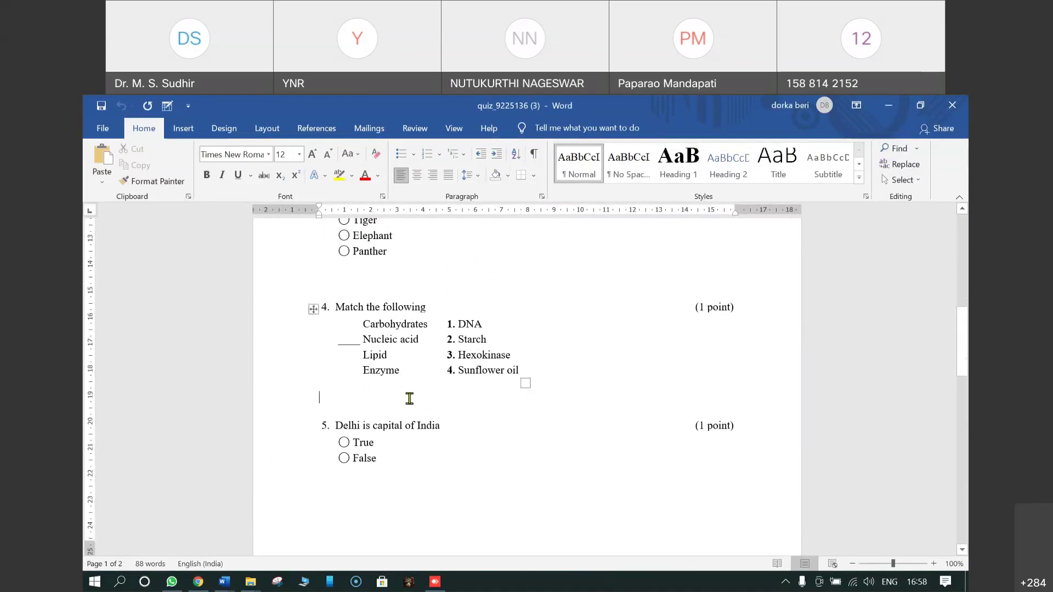
{"action": "scroll", "coordinate": [409, 387], "scroll_direction": "up", "scroll_amount": 6}
{"action": "scroll", "coordinate": [426, 350], "scroll_direction": "up", "scroll_amount": 3}
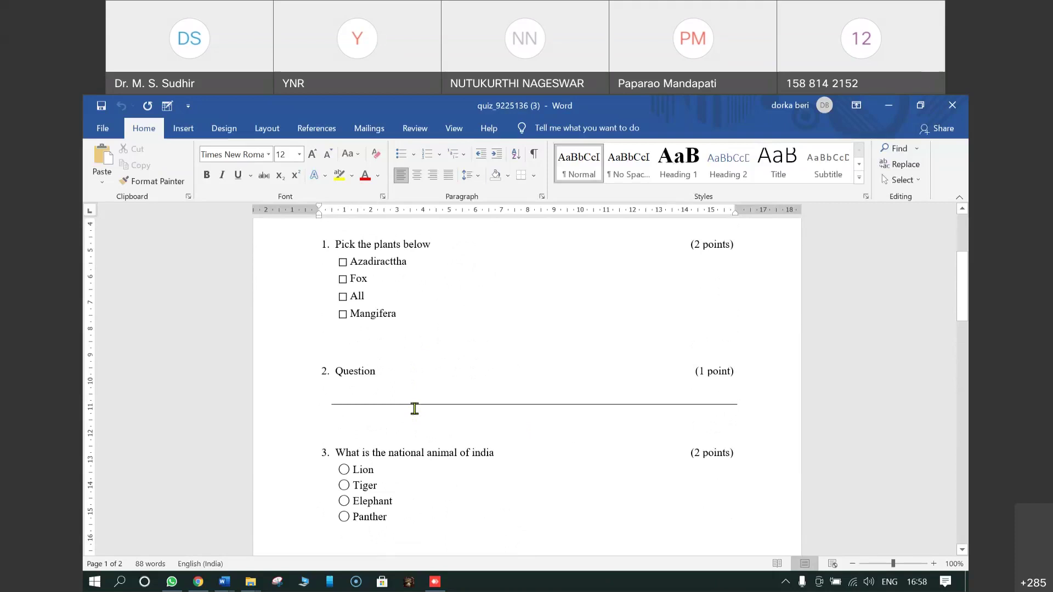
{"action": "scroll", "coordinate": [414, 409], "scroll_direction": "up", "scroll_amount": 6}
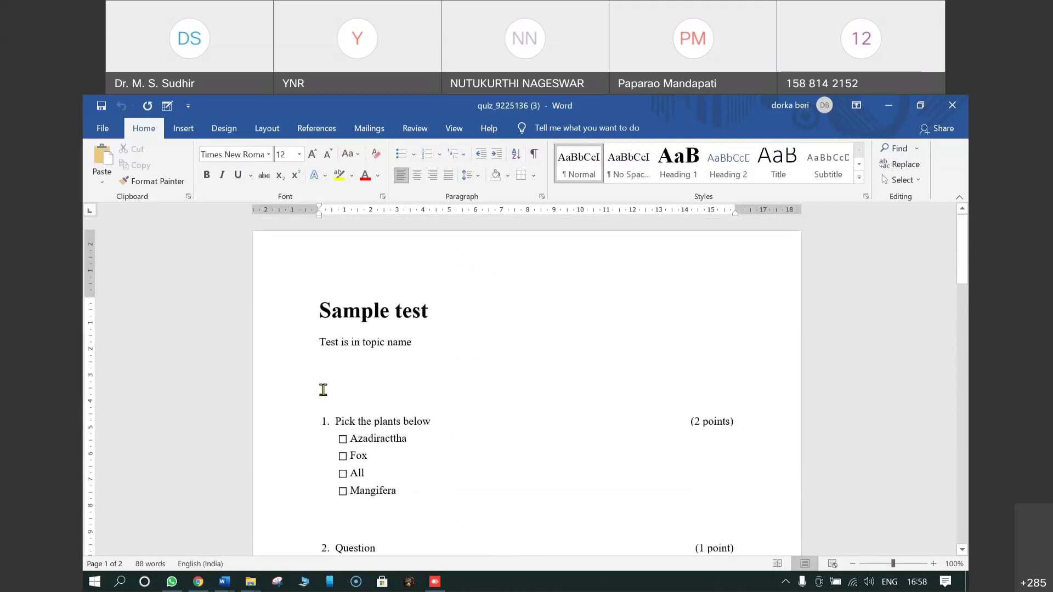
{"action": "left_click", "coordinate": [356, 393]}
{"action": "scroll", "coordinate": [522, 391], "scroll_direction": "down", "scroll_amount": 3}
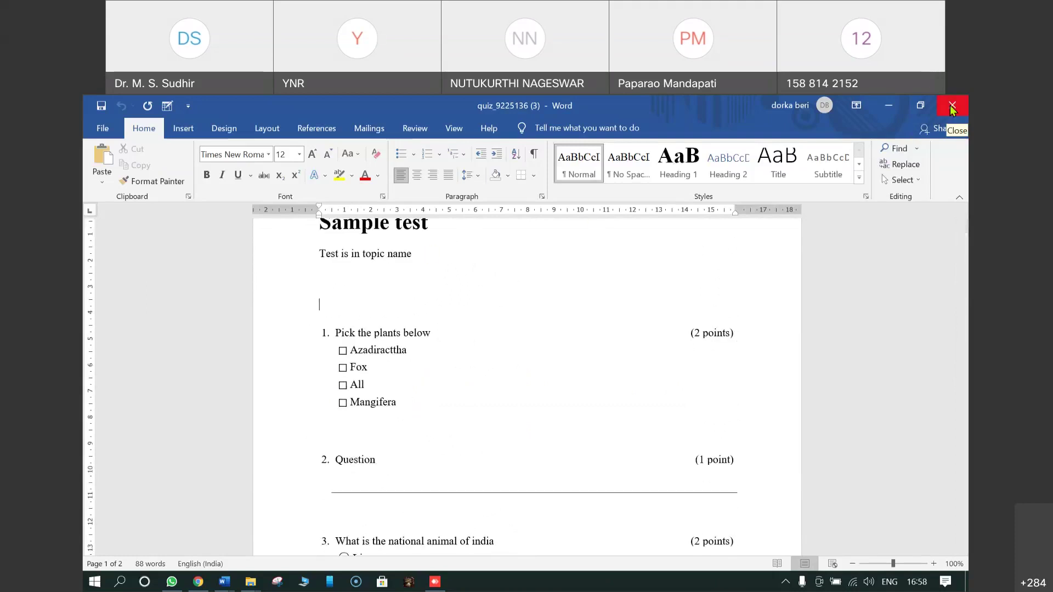
{"action": "left_click", "coordinate": [102, 131]}
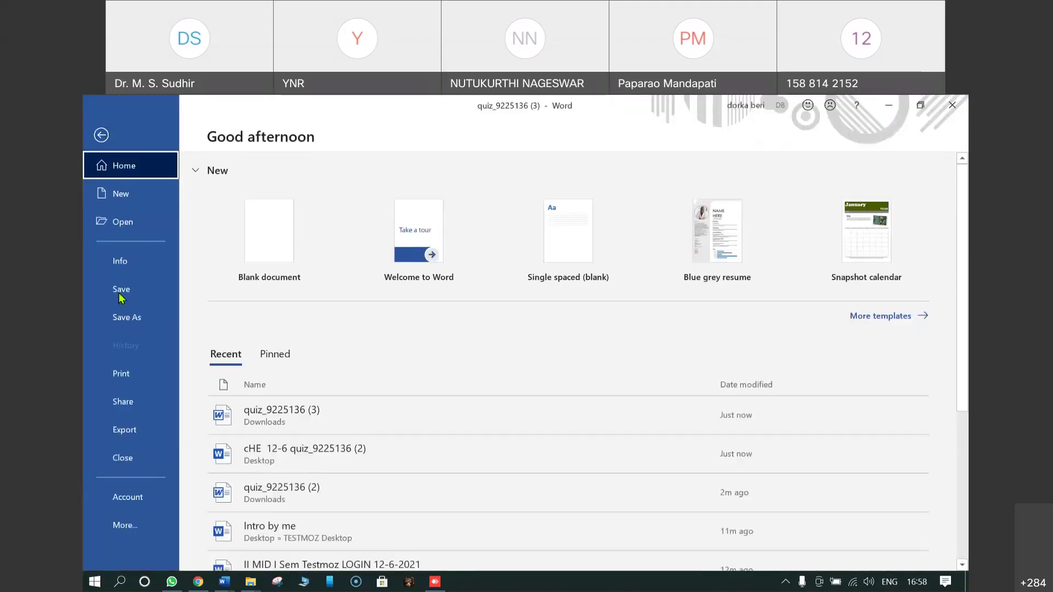
Step: Begin saving quiz_9225136 (3) as a Word Document, then cancel and close it unsaved
{"action": "left_click", "coordinate": [122, 316]}
{"action": "left_click", "coordinate": [240, 366]}
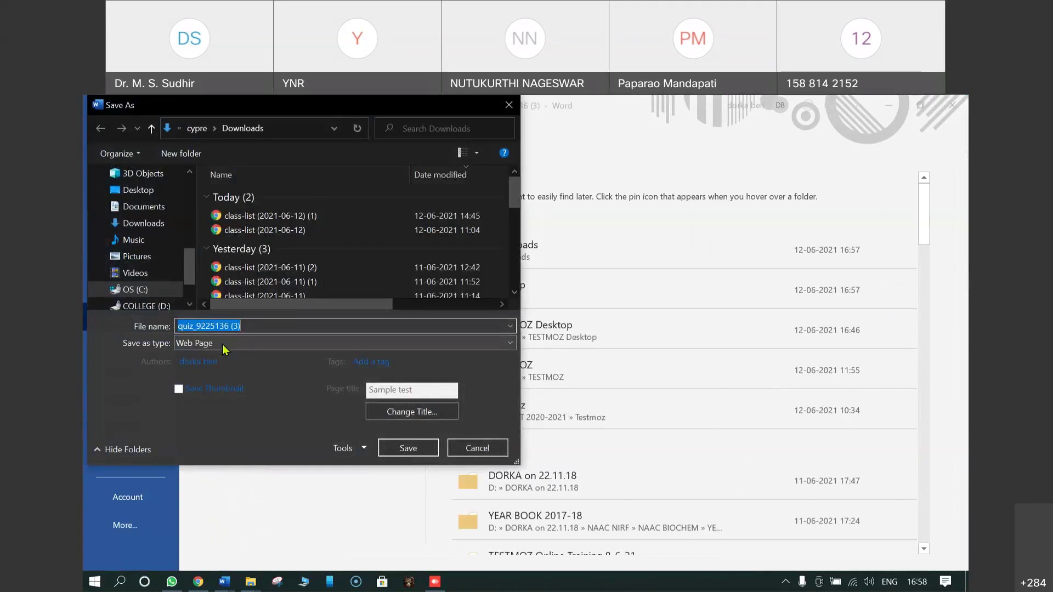
{"action": "left_click", "coordinate": [225, 348]}
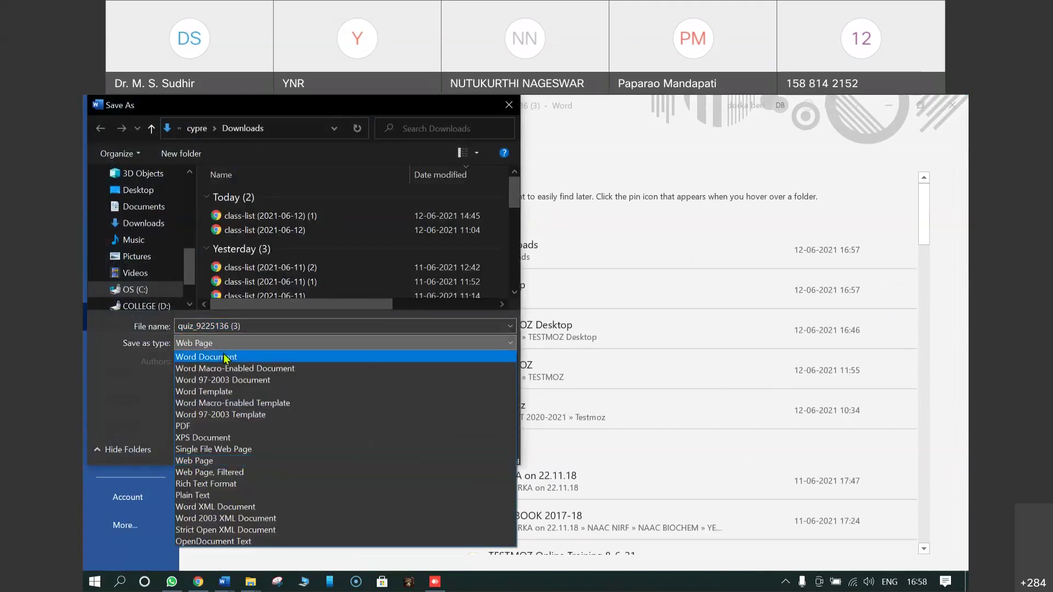
{"action": "left_click", "coordinate": [225, 358]}
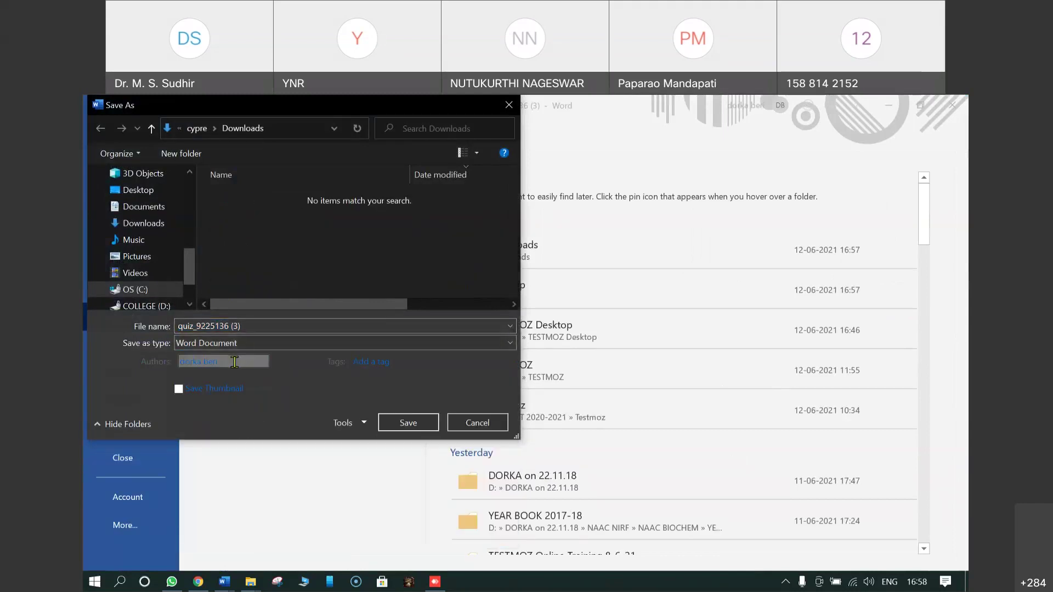
{"action": "left_click", "coordinate": [477, 422]}
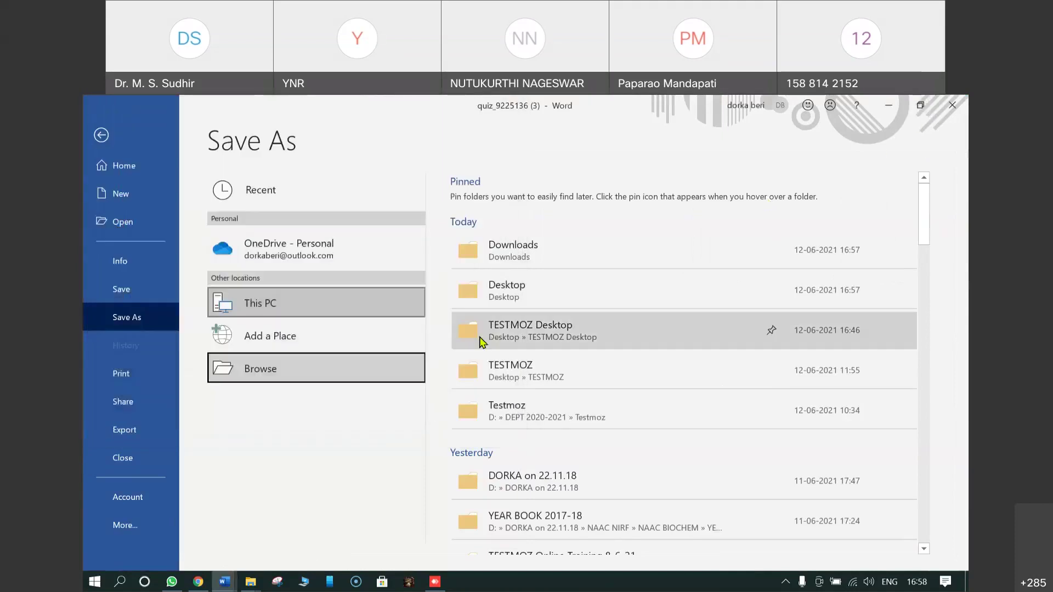
{"action": "left_click", "coordinate": [951, 106]}
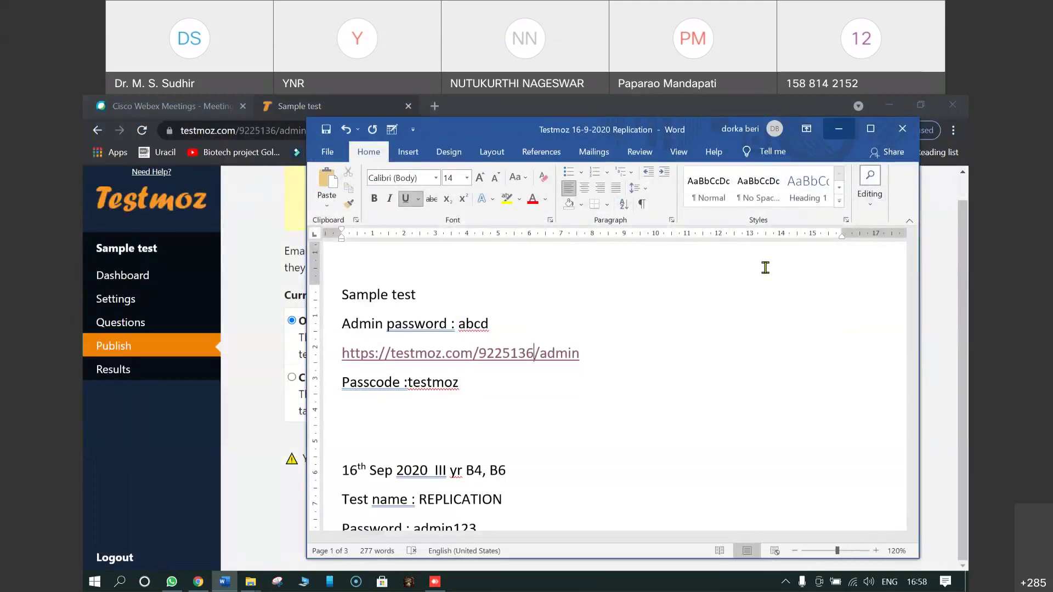
Step: Delete the 'Sample test' line from the top of the Testmoz 16-9-2020 Replication notes
{"action": "left_click_drag", "start_coordinate": [339, 297], "coordinate": [476, 392]}
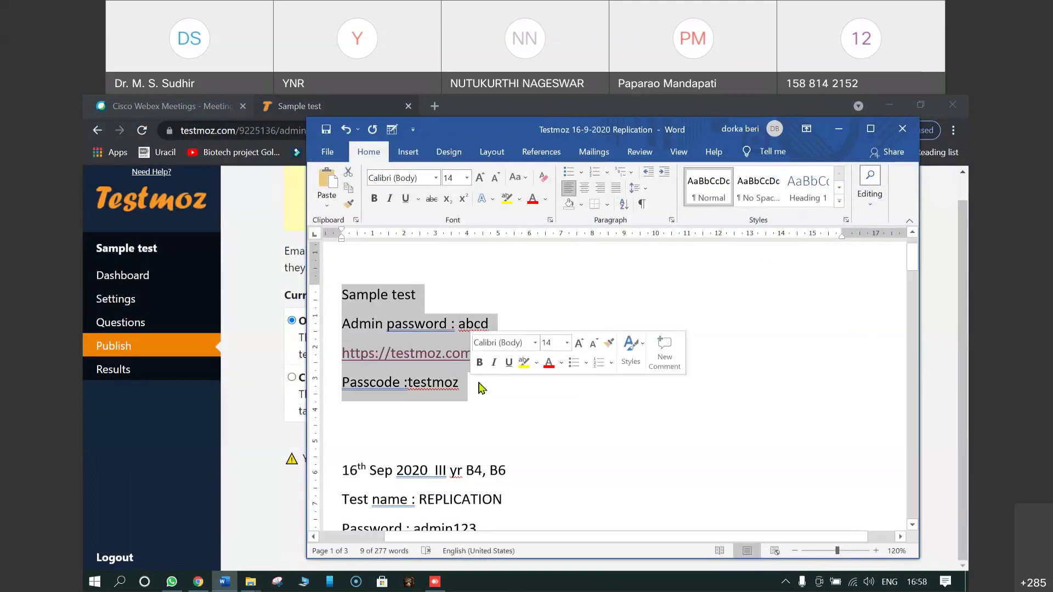
{"action": "left_click", "coordinate": [413, 424]}
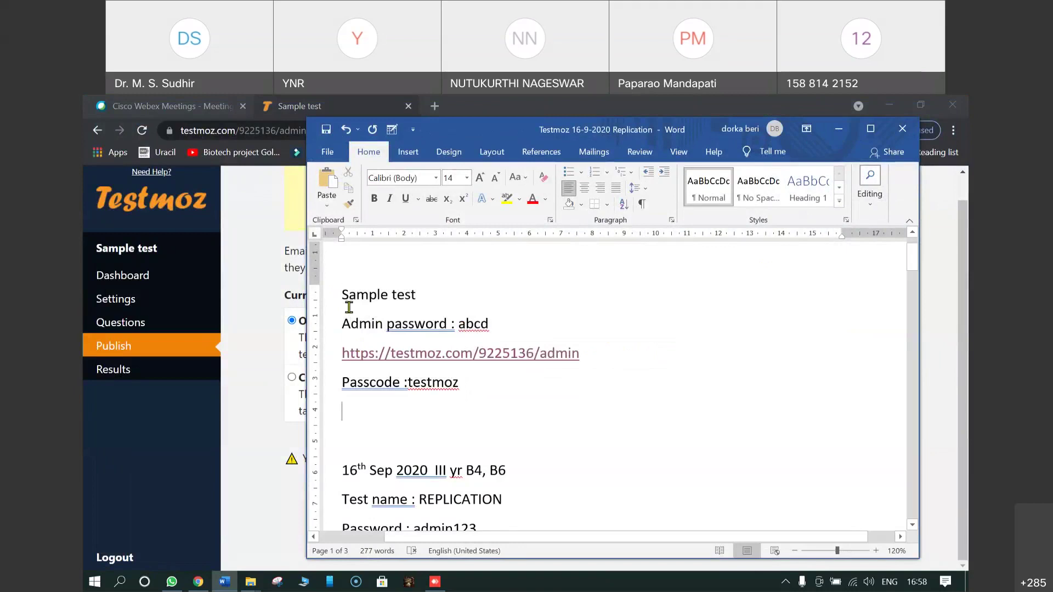
{"action": "left_click_drag", "start_coordinate": [343, 295], "coordinate": [446, 293]}
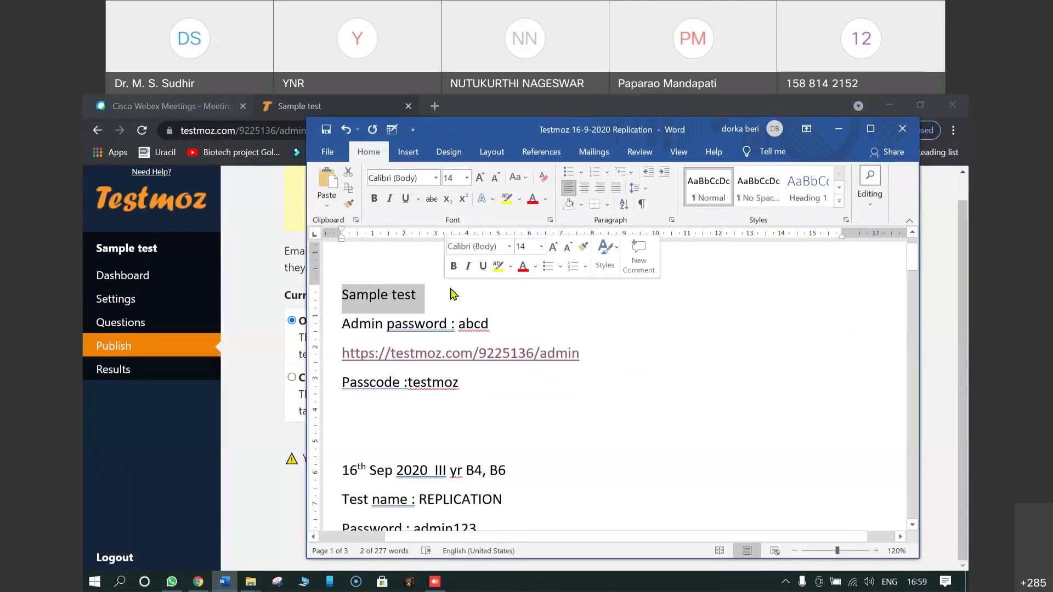
{"action": "key", "text": "Delete"}
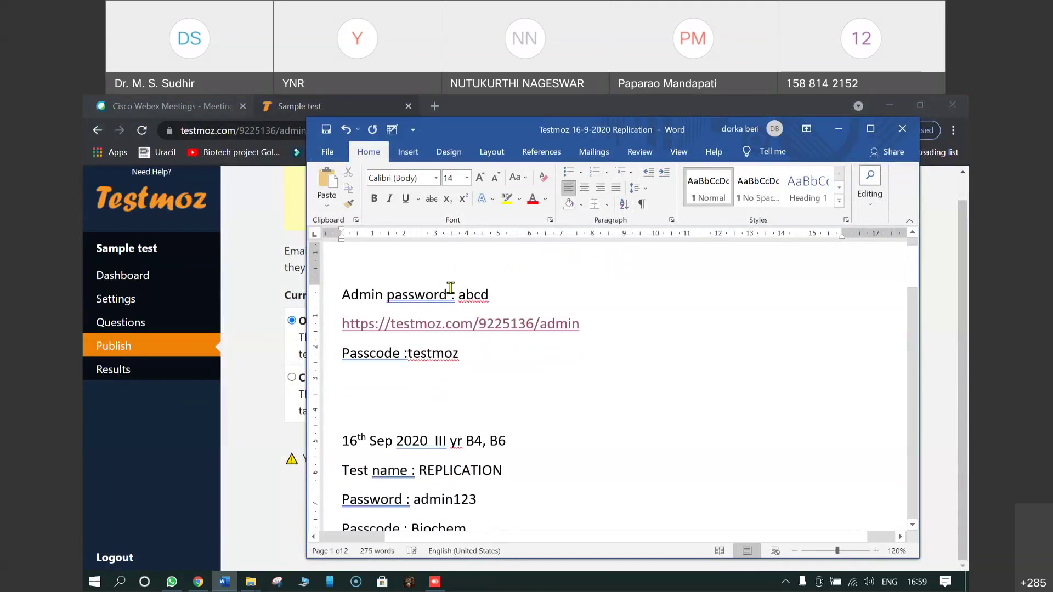